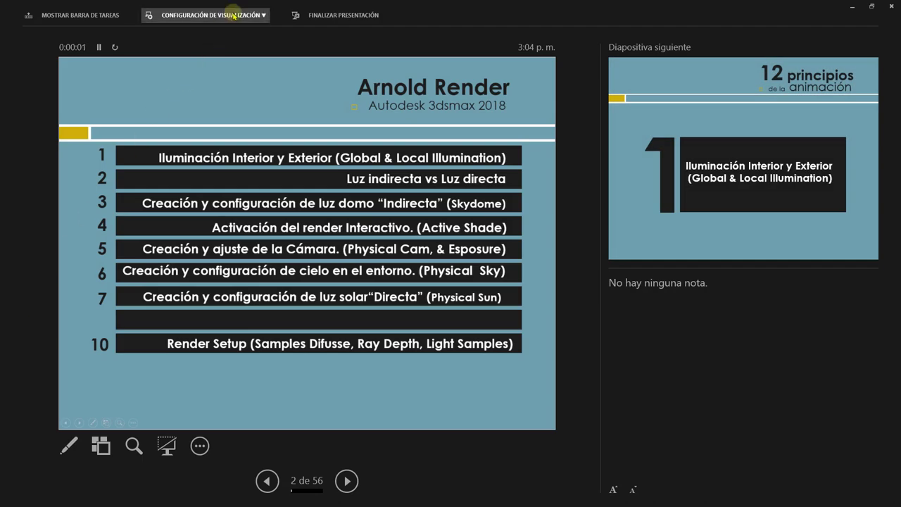
- Switch from presenter view to the full-screen Global Illumination – Arnold Render slide
left_click(217, 15)
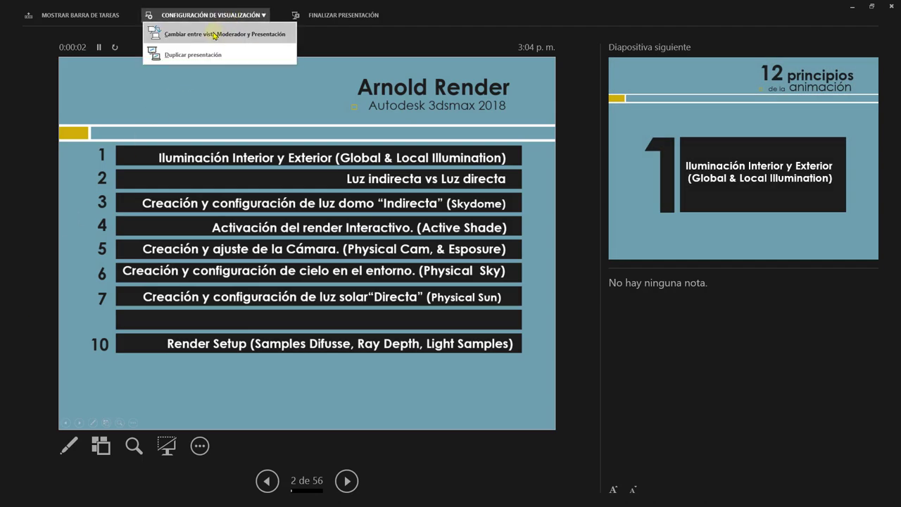
left_click(215, 34)
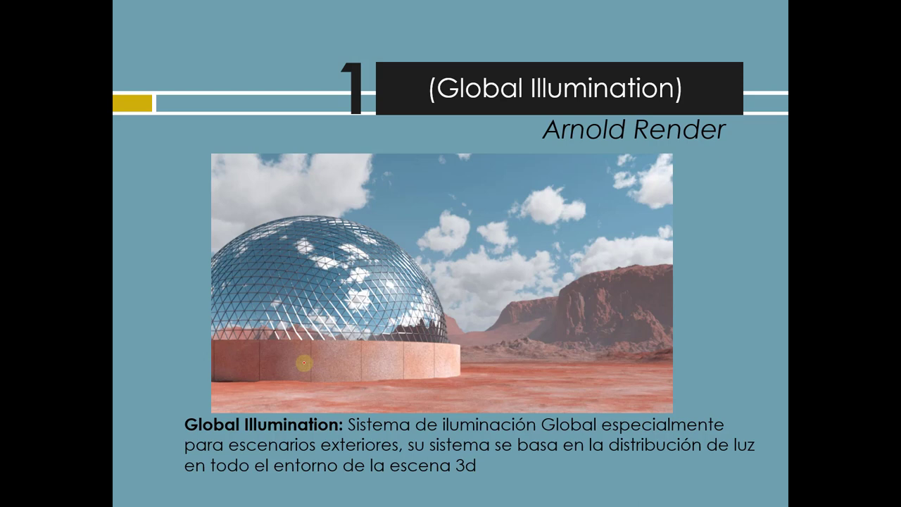
- Flip between the Local and Global Illumination slides, then advance to section 2, 'Luz indirecta - Luz directa'
key("Right")
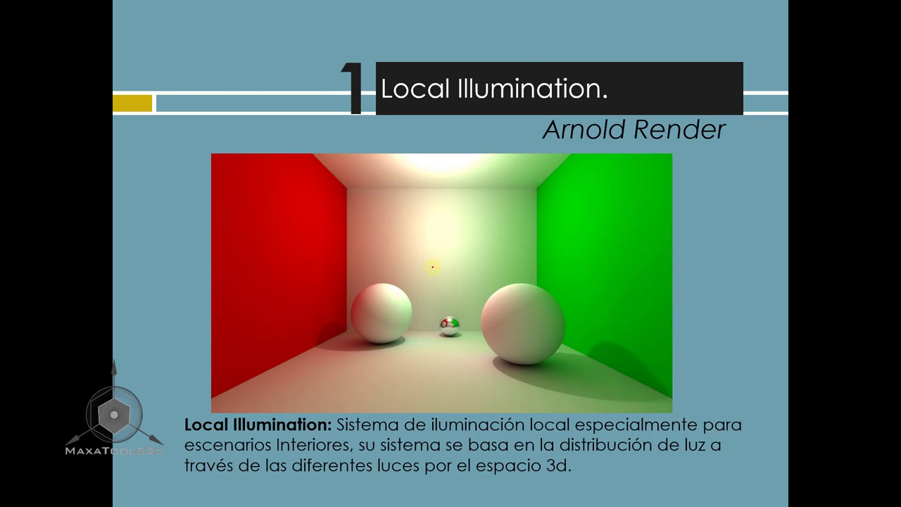
left_click(526, 197)
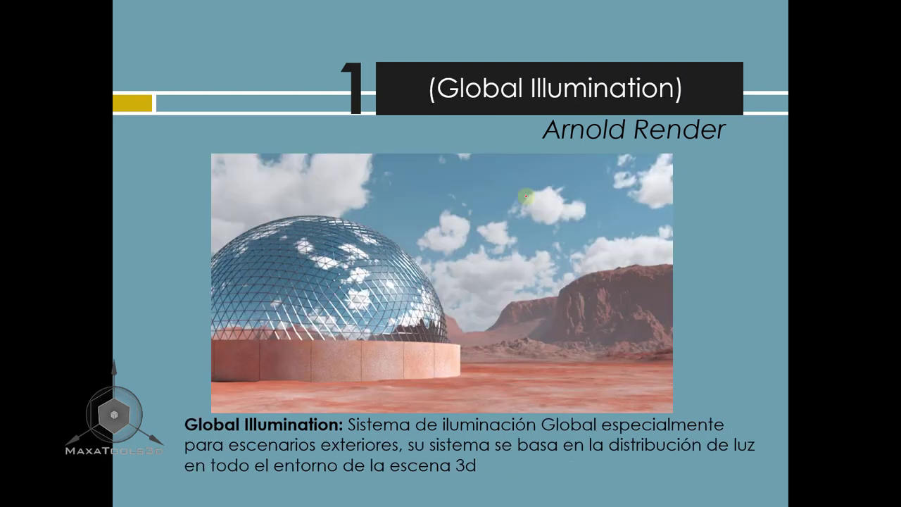
key("Left")
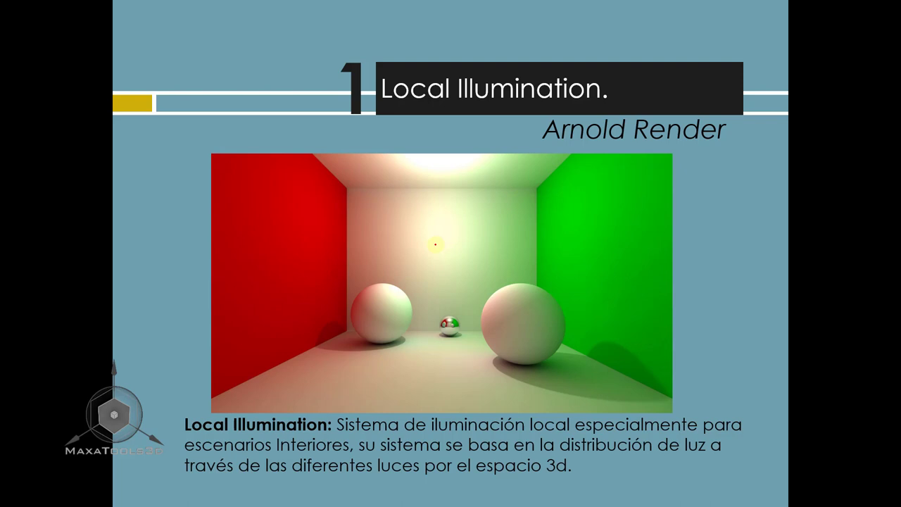
key("Right")
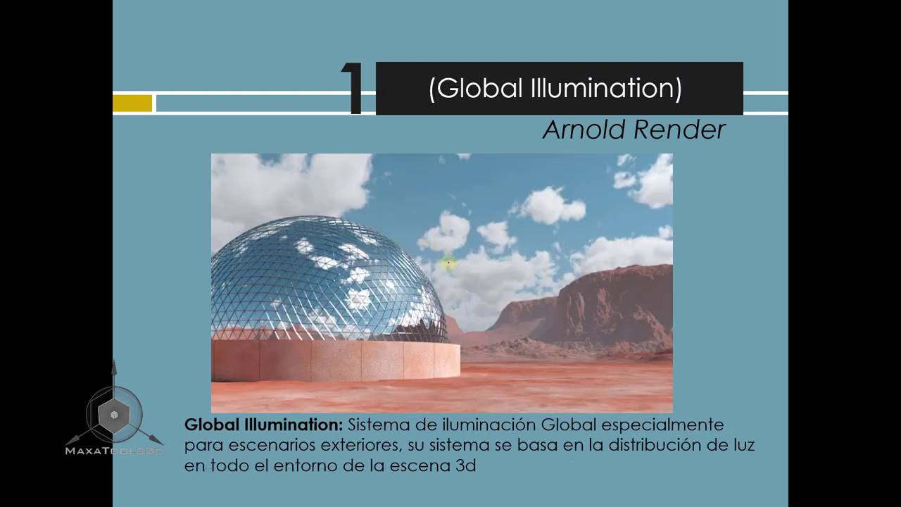
key("Left")
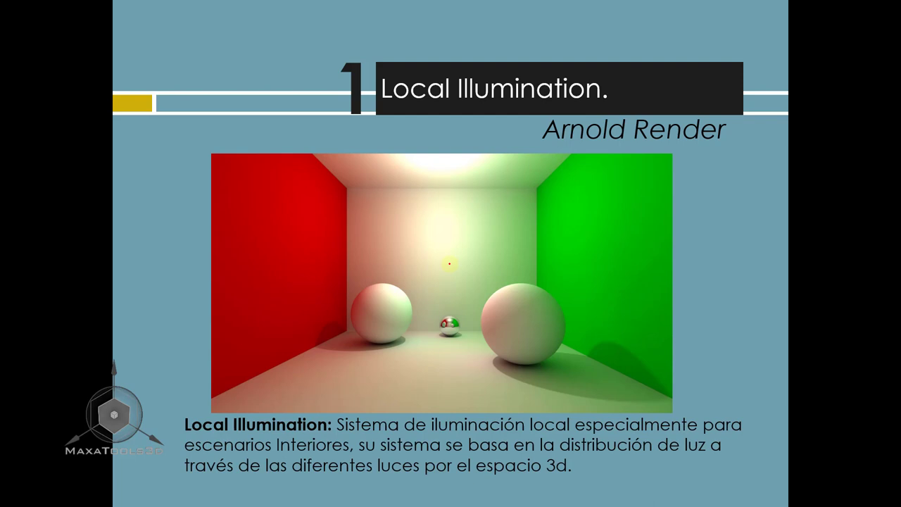
key("Right")
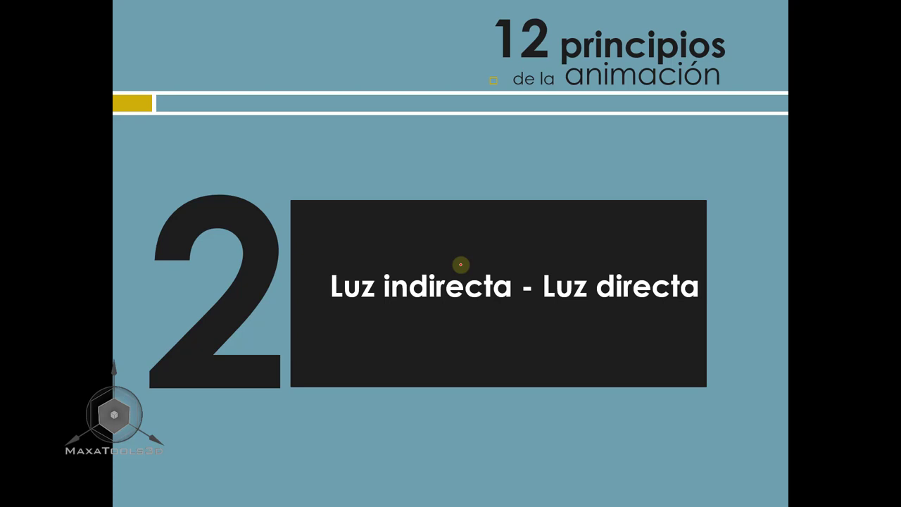
- Advance to the 'Direct Illumination / Iluminación Directa' slide with the game-city screenshot
left_click(460, 264)
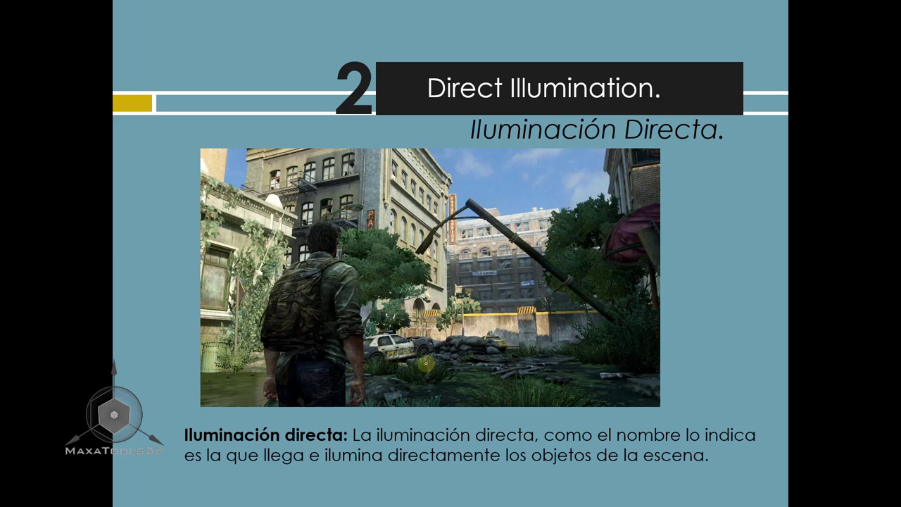
- Step past the Indirect Illumination slide to the section 3 Skydome title slide
left_click(426, 363)
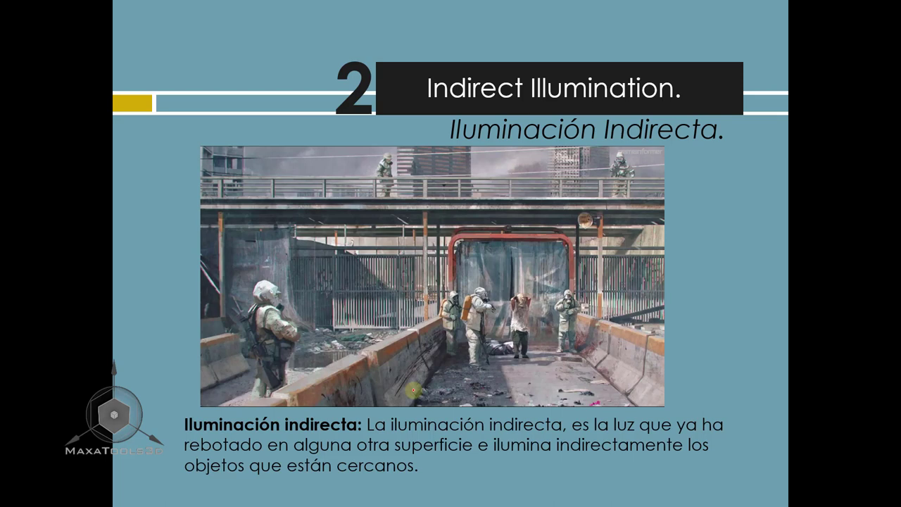
left_click(413, 389)
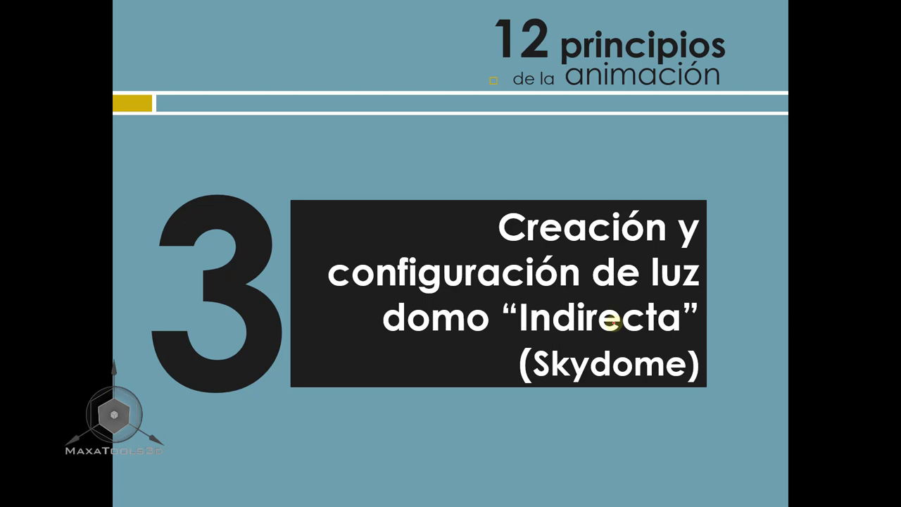
- Show slide 10, 'Tipos de luces – Arnold Ligths', comparing the eight Arnold light types
left_click(612, 322)
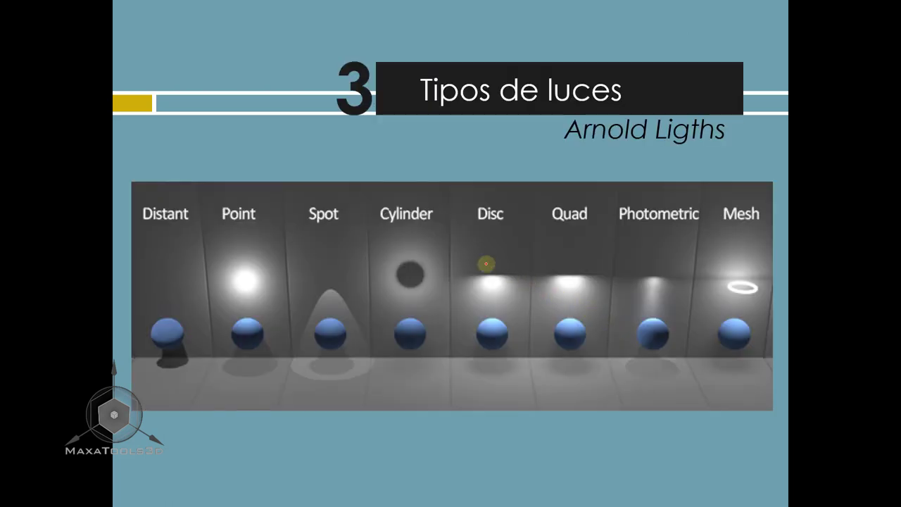
key("Left")
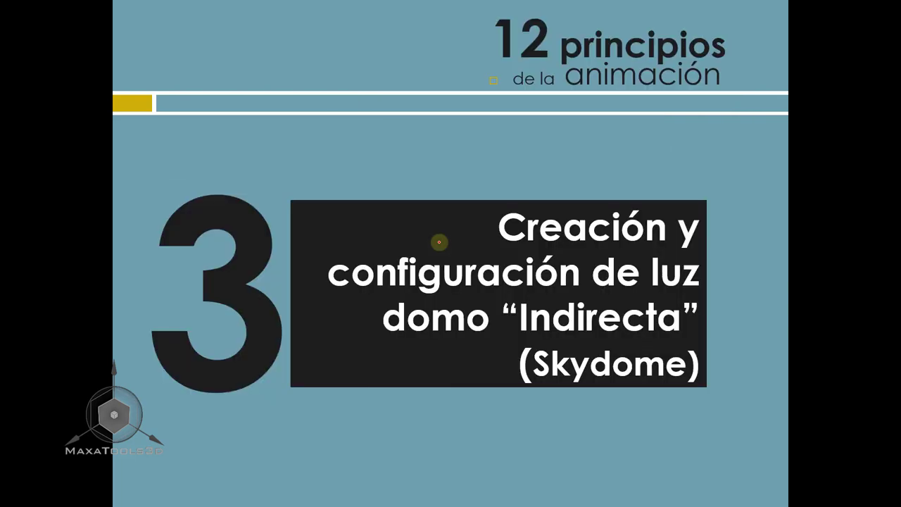
key("Right")
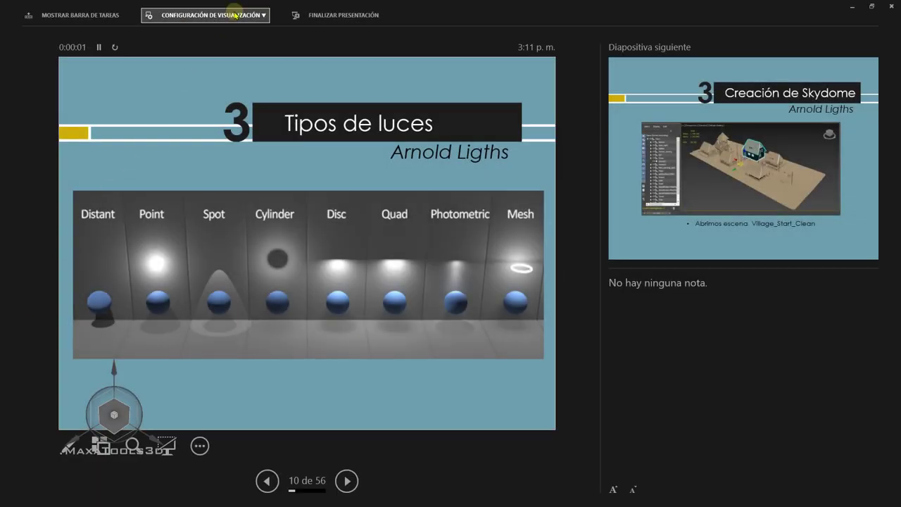
- Swap presenter view for a full-screen display of the Tipos de luces slide
left_click(234, 15)
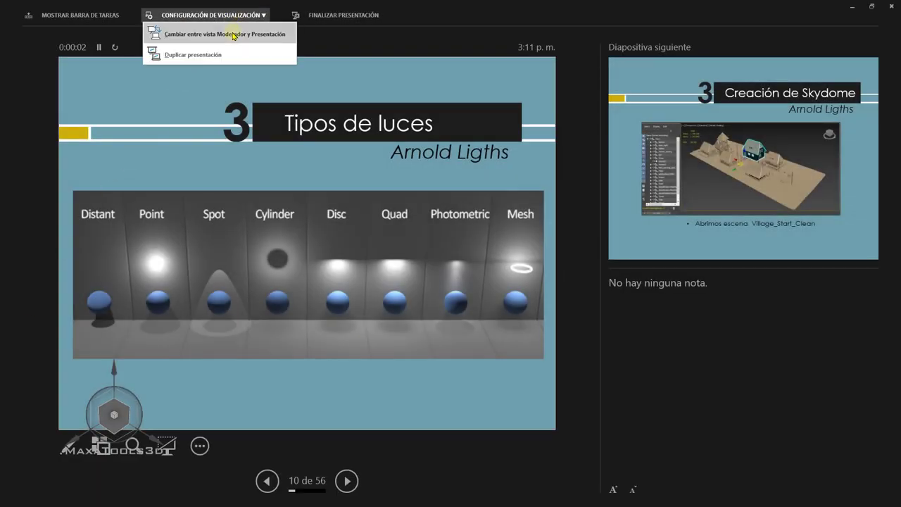
left_click(232, 34)
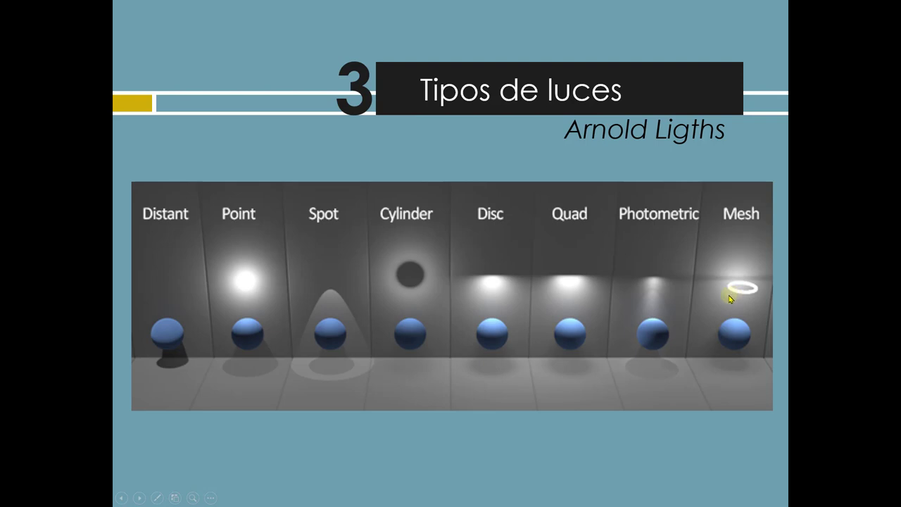
- Advance to the 'Creación de Skydome – Arnold Ligths' slide about the Village_Start_Clean scene
key("Right")
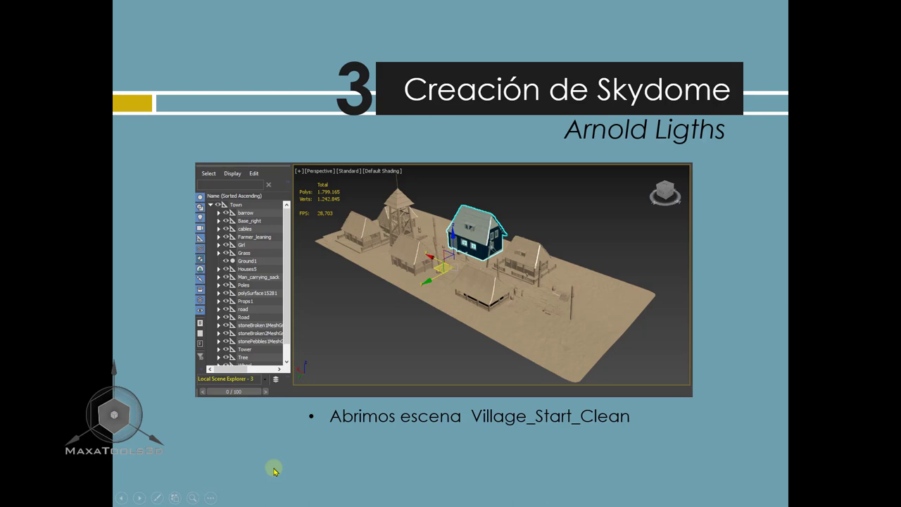
key("super")
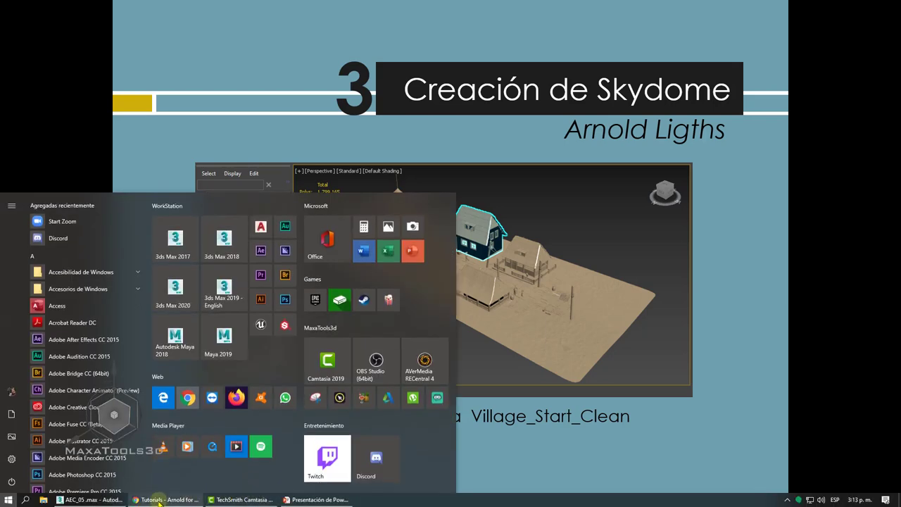
- In Chrome, browse the Arnold for 3ds Max User Guide and open Learning Scenes from the Tutorials page
left_click(160, 500)
left_click(63, 6)
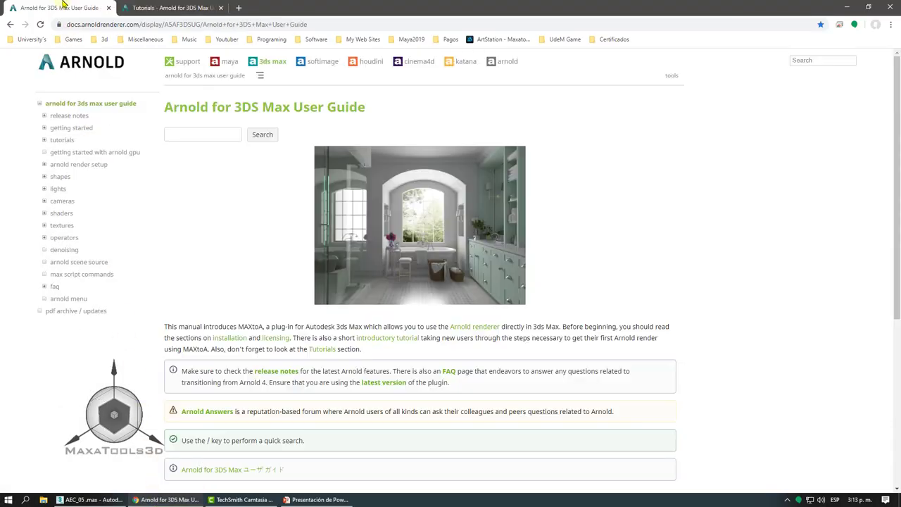
left_click_drag(173, 107, 361, 107)
left_click(369, 116)
scroll(300, 261, "down", 3)
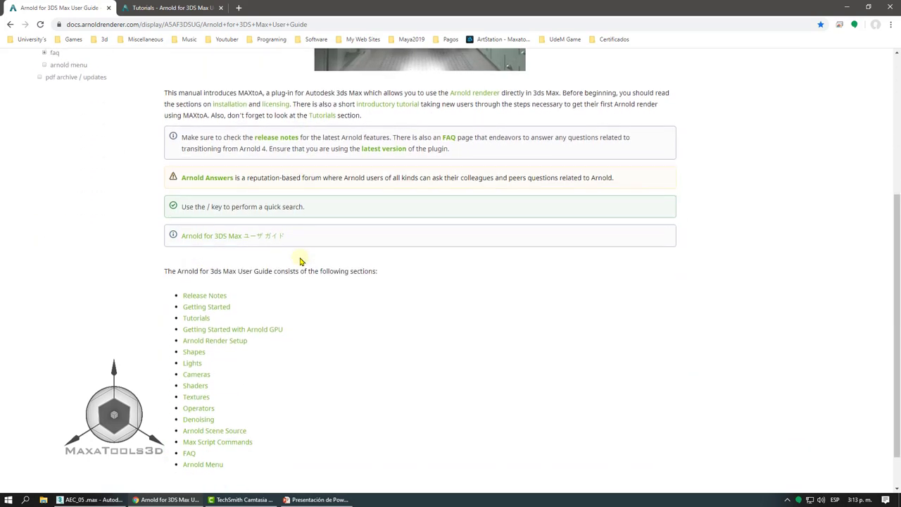
scroll(300, 261, "down", 1)
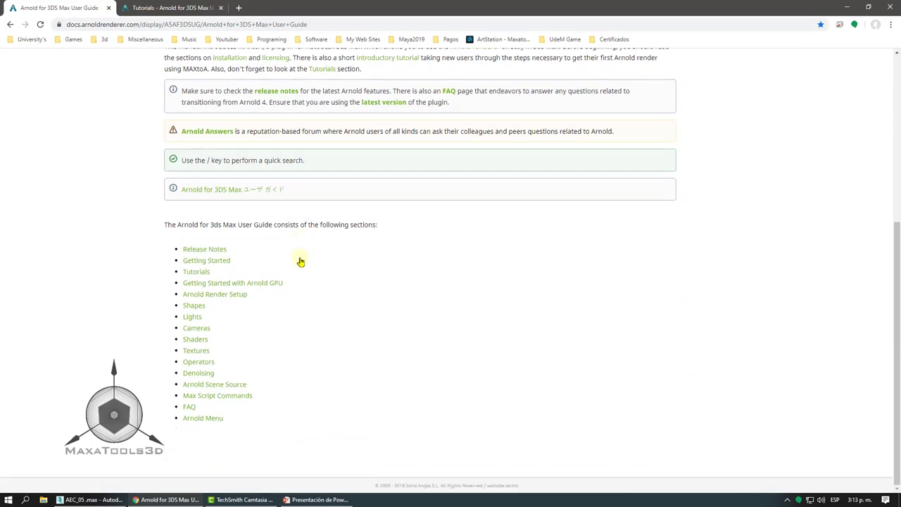
left_click(178, 5)
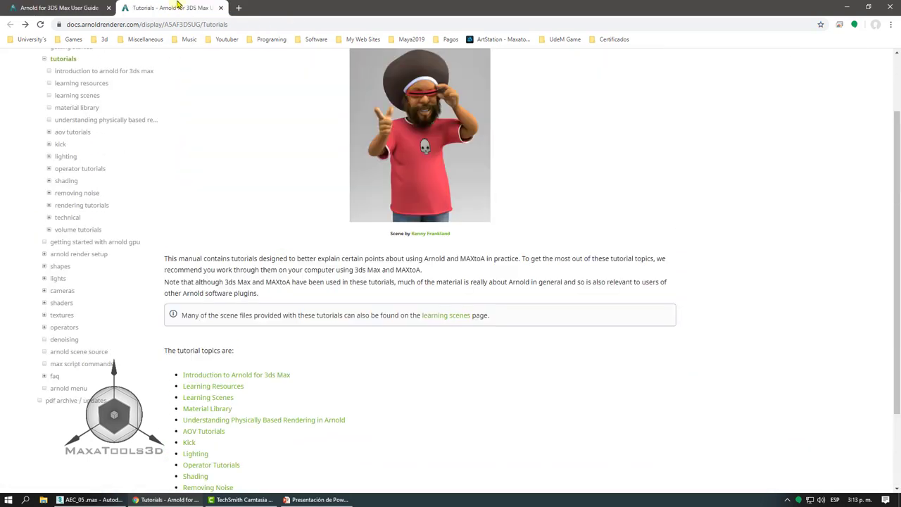
scroll(329, 124, "down", 2)
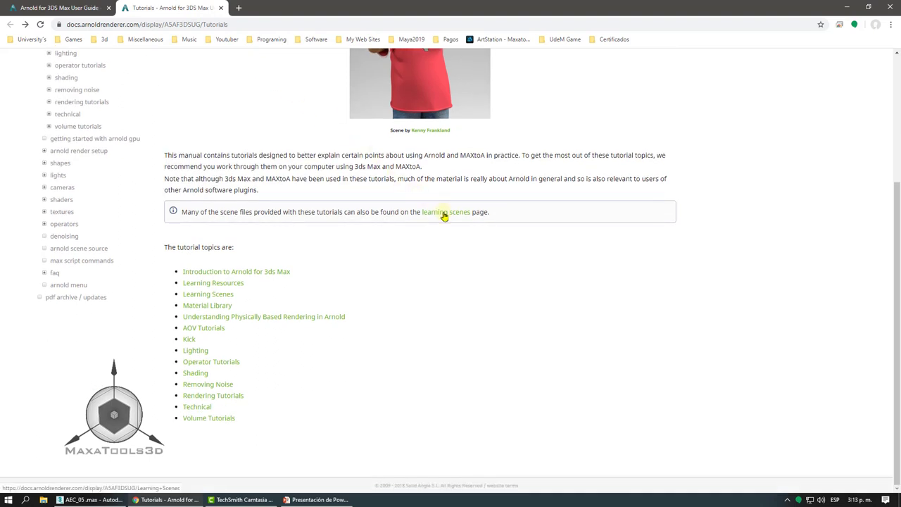
left_click(445, 216)
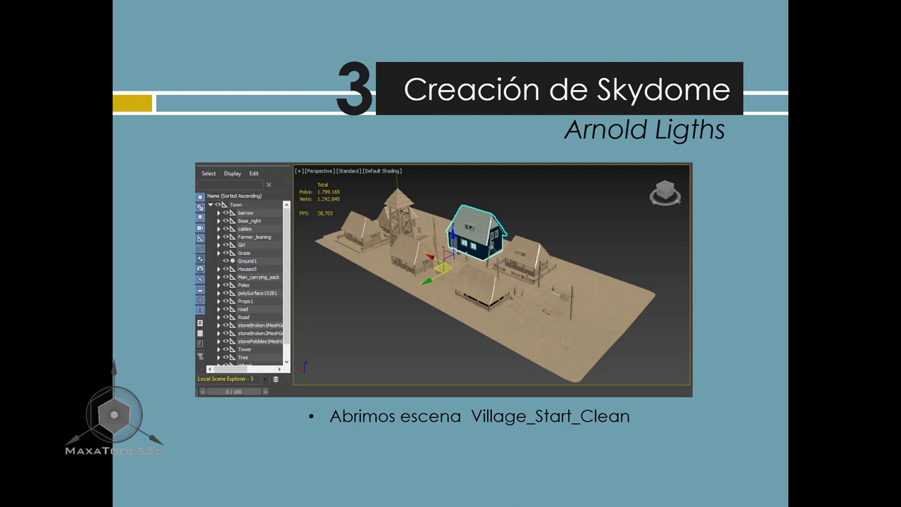
- Return to the browser and reopen the Learning Scenes page from the Tutorials page
key("super")
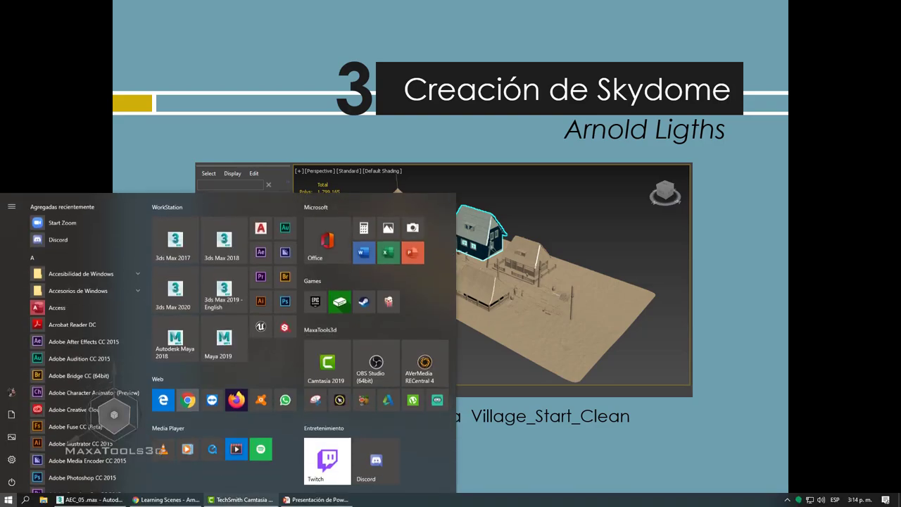
left_click(166, 500)
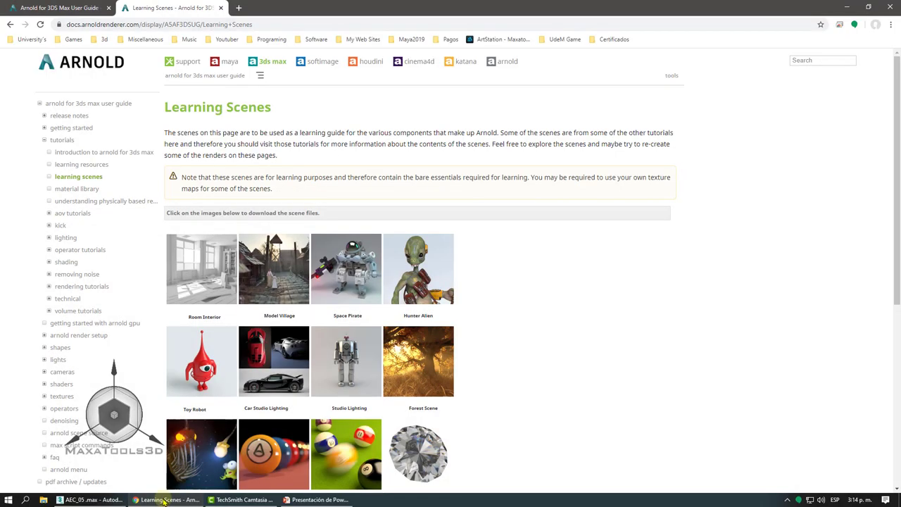
left_click(97, 7)
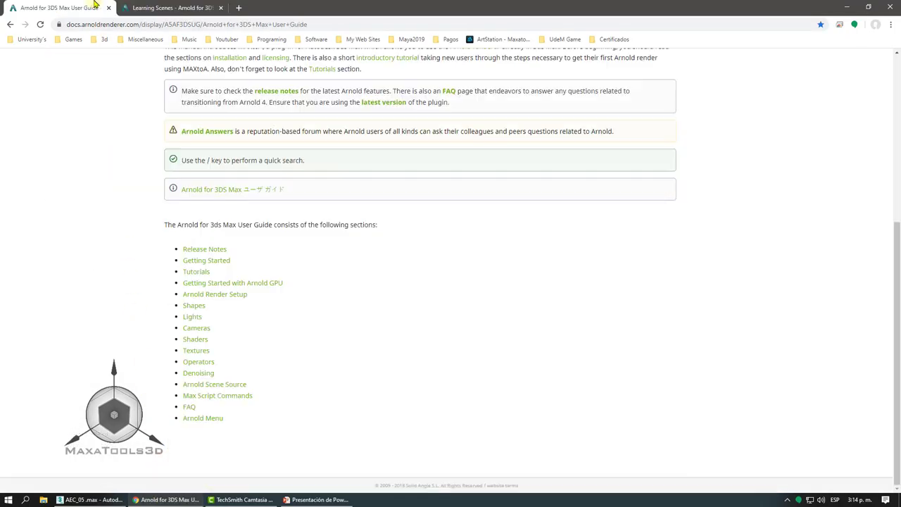
left_click(158, 7)
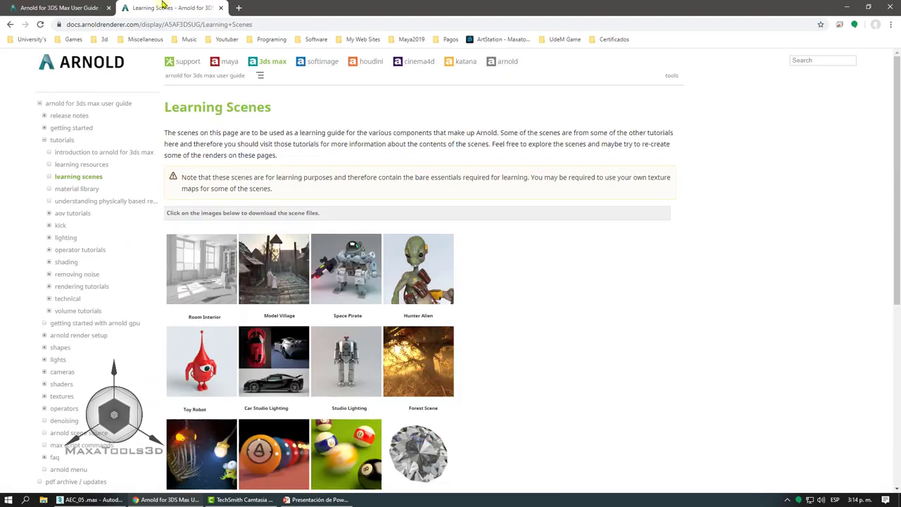
left_click(10, 25)
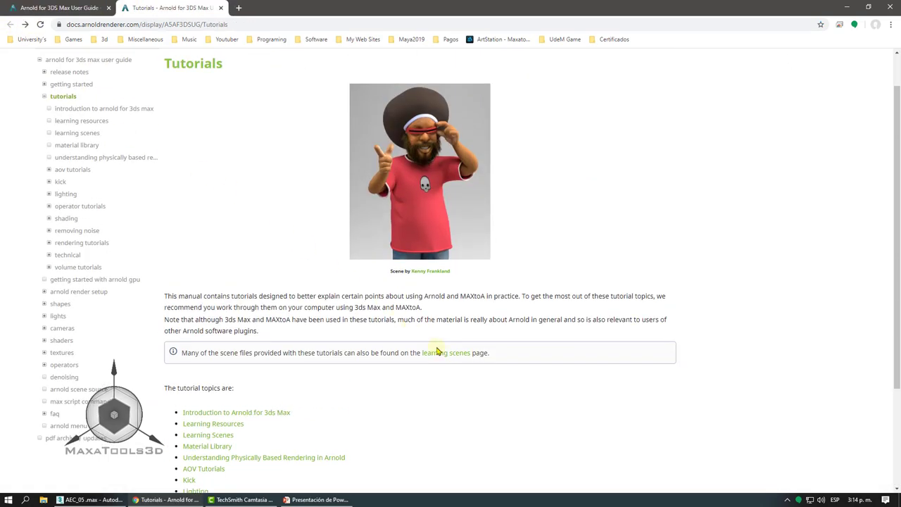
left_click(445, 353)
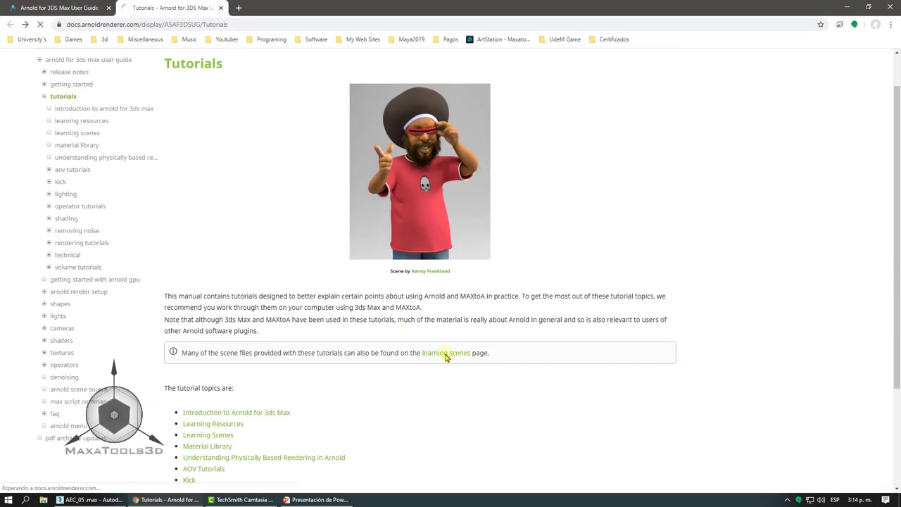
- Browse the downloadable scene thumbnails, then bring up the AEC_05.max house scene in 3ds Max
scroll(445, 358, "down", 2)
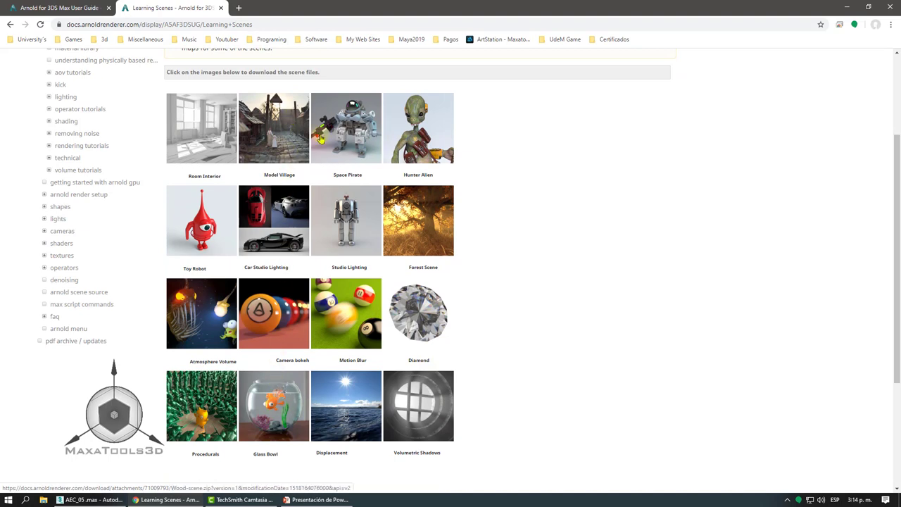
scroll(501, 242, "down", 1)
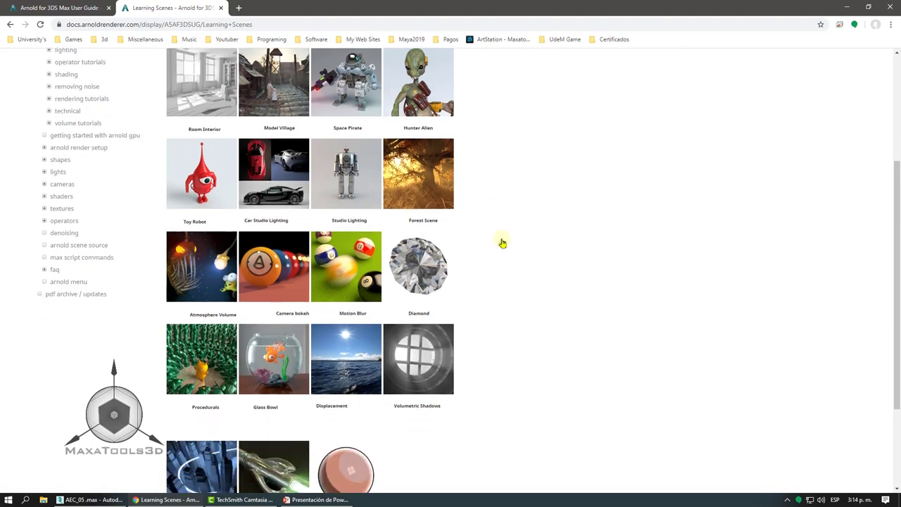
scroll(502, 242, "down", 3)
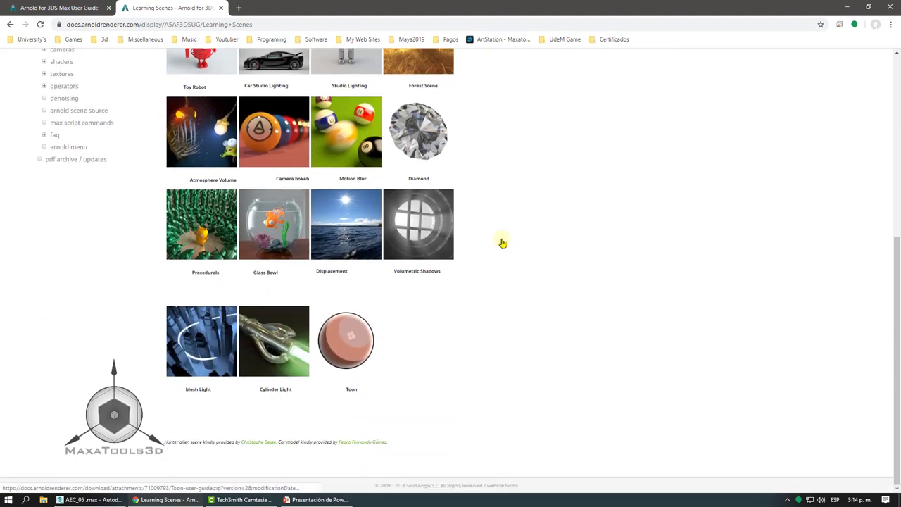
scroll(502, 242, "up", 3)
scroll(502, 242, "up", 4)
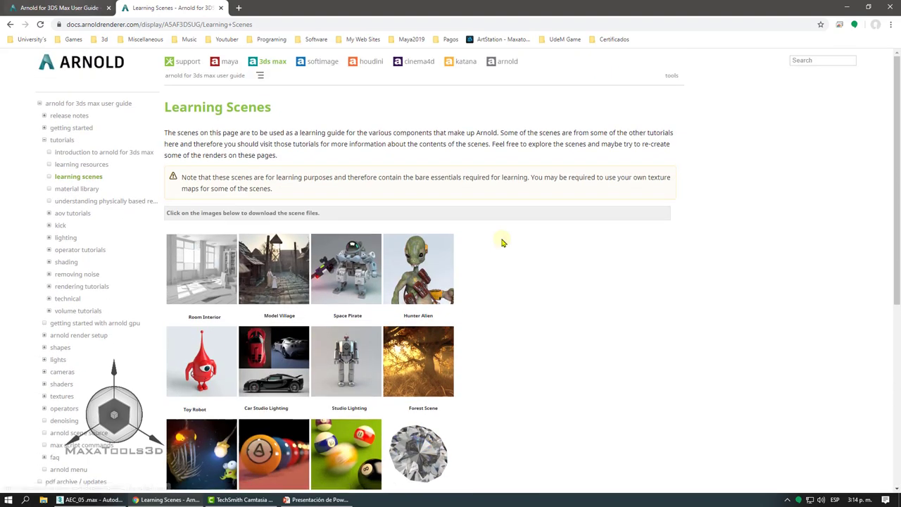
left_click(108, 500)
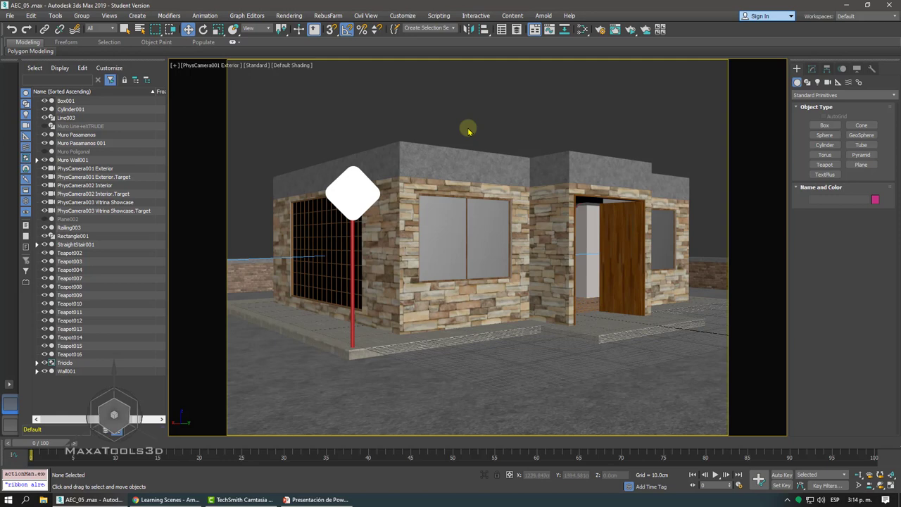
- Switch to a free Perspective view and orbit and zoom around the stone house
key("p")
mouse_move(467, 125)
middle_mouse_down("alt")
mouse_move(451, 162)
mouse_move(426, 155)
mouse_move(447, 161)
mouse_move(382, 288)
mouse_move(394, 260)
mouse_move(387, 239)
middle_mouse_up("alt")
scroll(467, 127, "up", 3)
scroll(466, 126, "up", 5)
scroll(466, 126, "down", 3)
scroll(468, 127, "down", 2)
scroll(451, 148, "up", 2)
scroll(442, 165, "up", 3)
scroll(446, 160, "up", 3)
scroll(446, 160, "down", 2)
scroll(446, 161, "down", 3)
- In wireframe, select the Triciclo group, orbit to face it, then return to shaded display
key("F3")
scroll(385, 294, "up", 3)
scroll(385, 294, "up", 3)
left_click(394, 289)
middle_click_drag(387, 296, 382, 288, "alt")
key("F3")
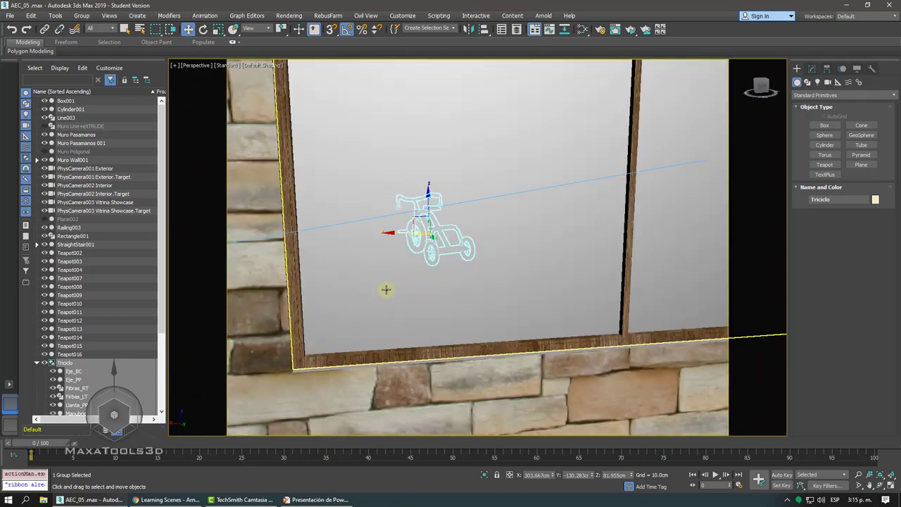
- View through PhysCamera001 Exterior, 002 Interior and 003 Vitrina, then orbit a Perspective view
key("c")
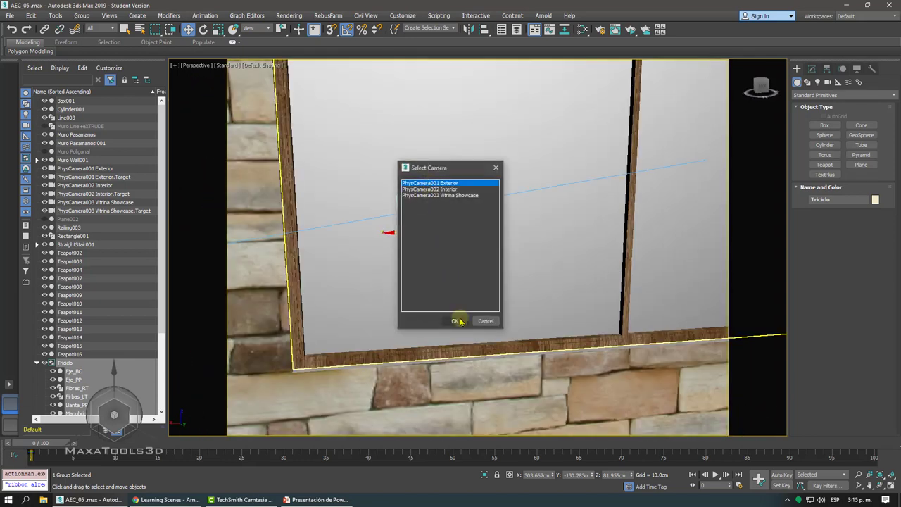
left_click(457, 321)
key("c")
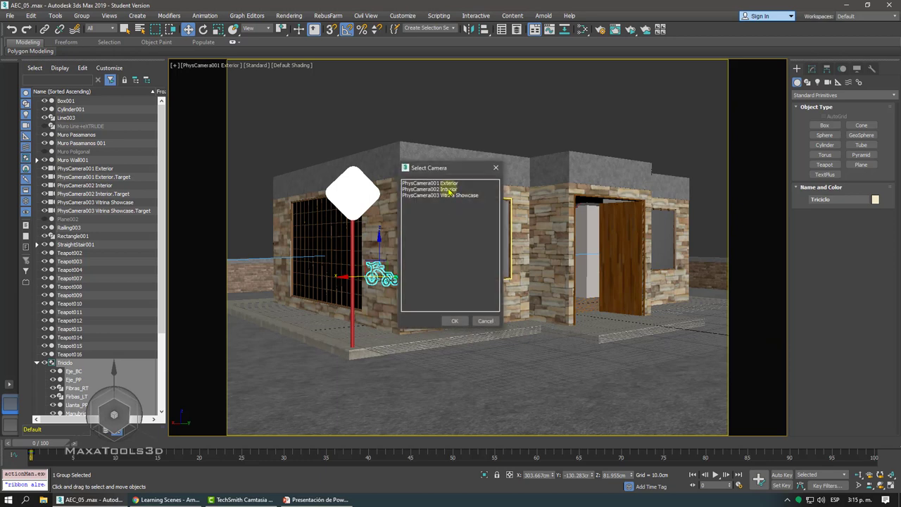
left_click(454, 321)
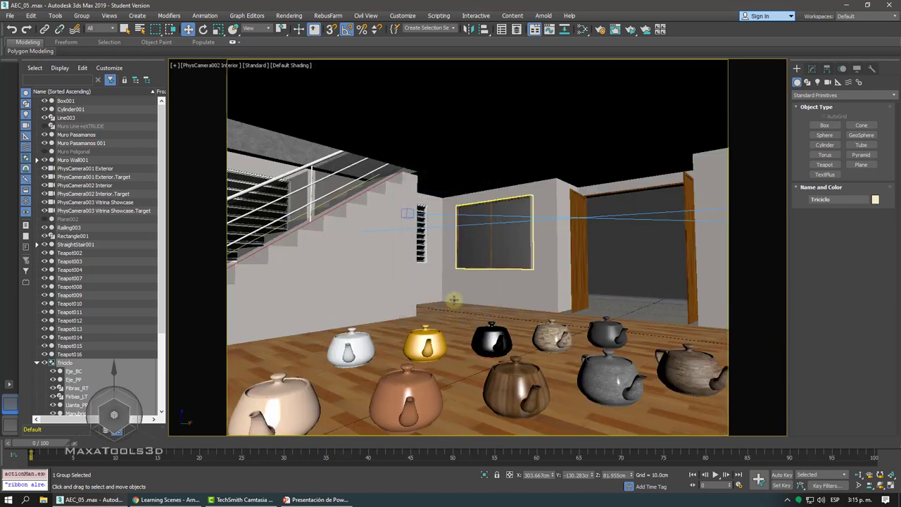
key("c")
left_click(459, 195)
left_click(455, 320)
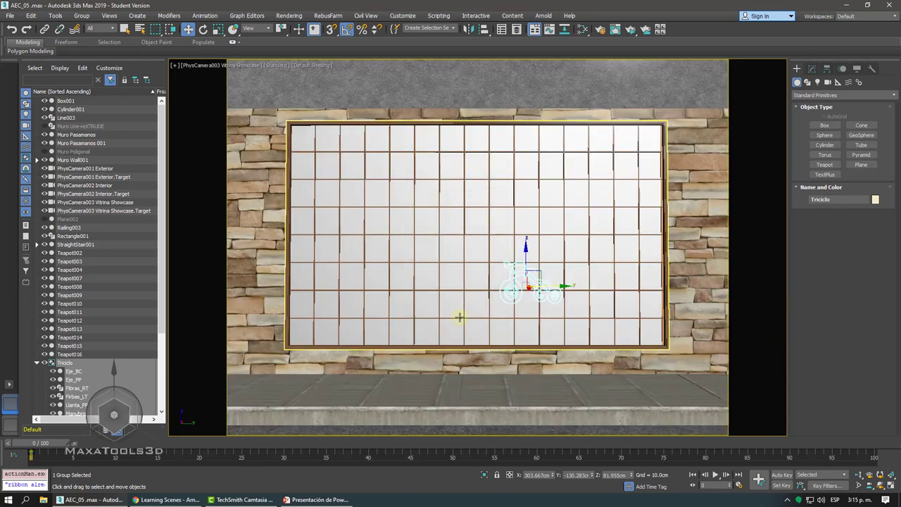
key("p")
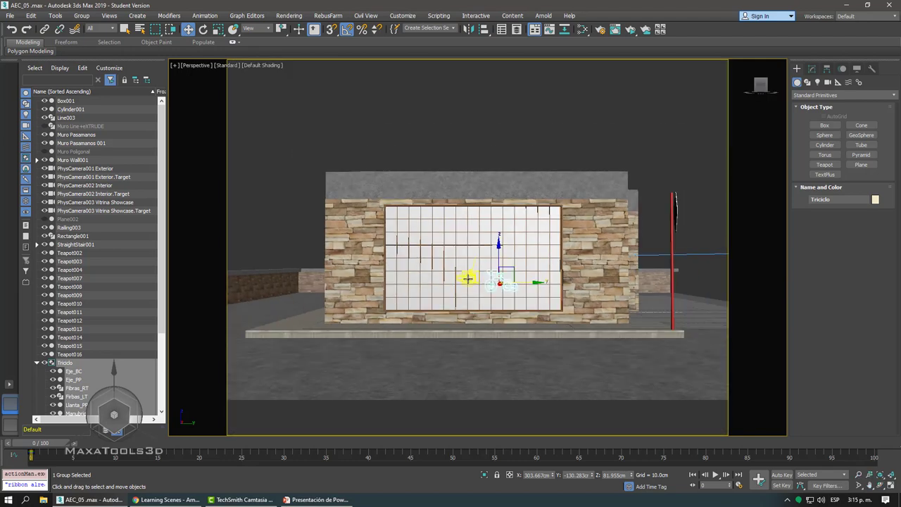
middle_click_drag(483, 280, 469, 283, "alt")
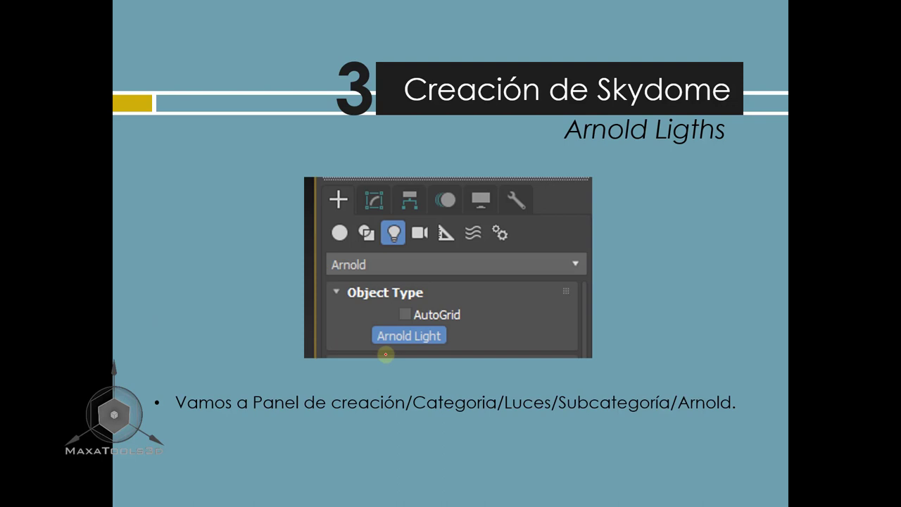
- Leave the slideshow and bring the 3ds Max house scene back to the front
key("super")
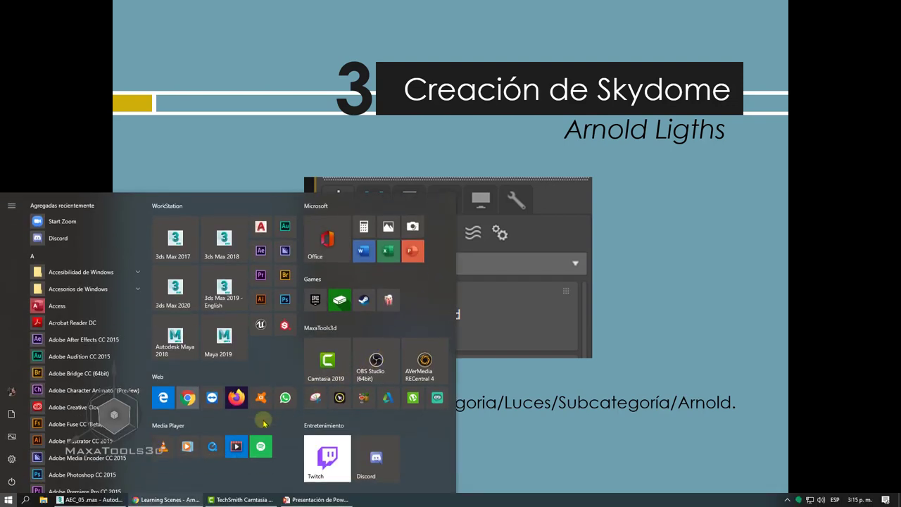
left_click(99, 500)
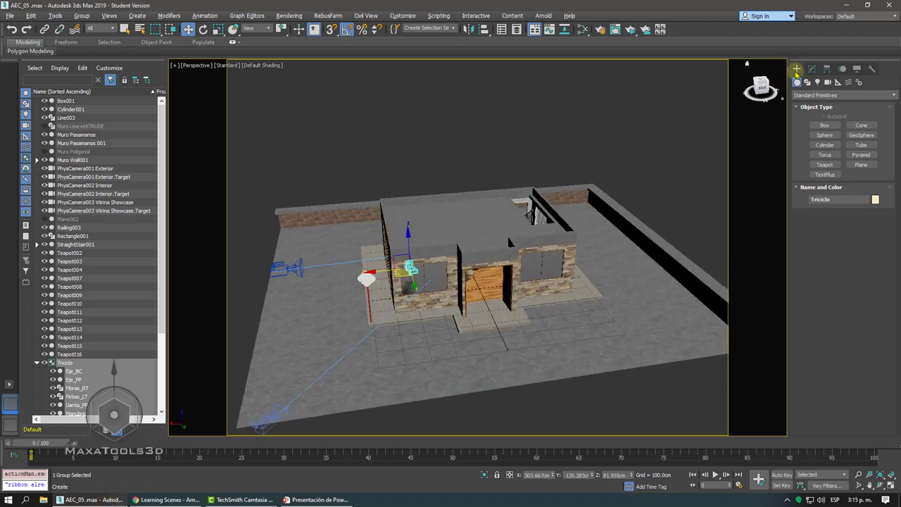
- Create a Quad-shaped Arnold Light, ArnoldLight001, on the ground beside the house
left_click(817, 83)
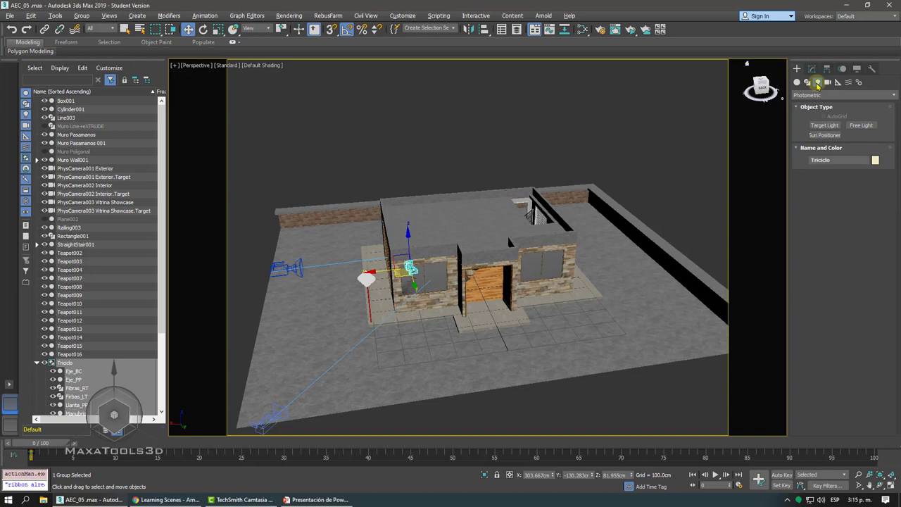
left_click(803, 96)
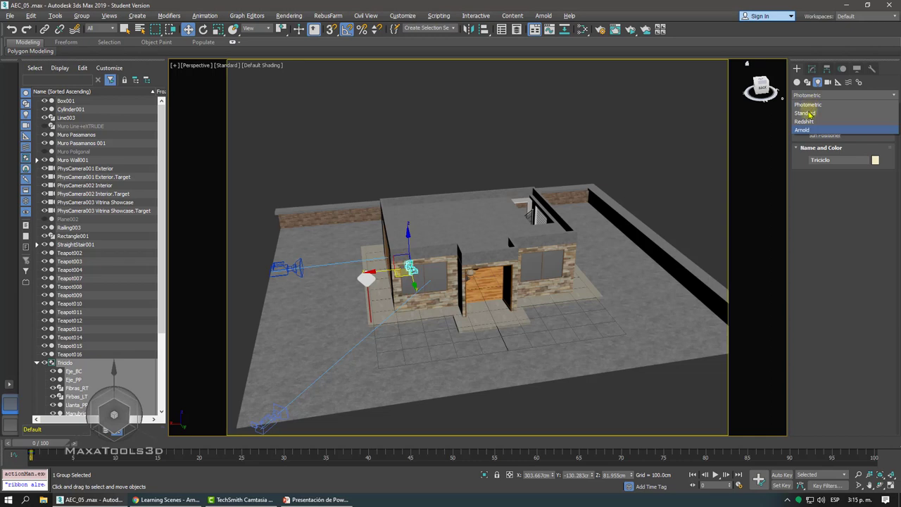
left_click(806, 130)
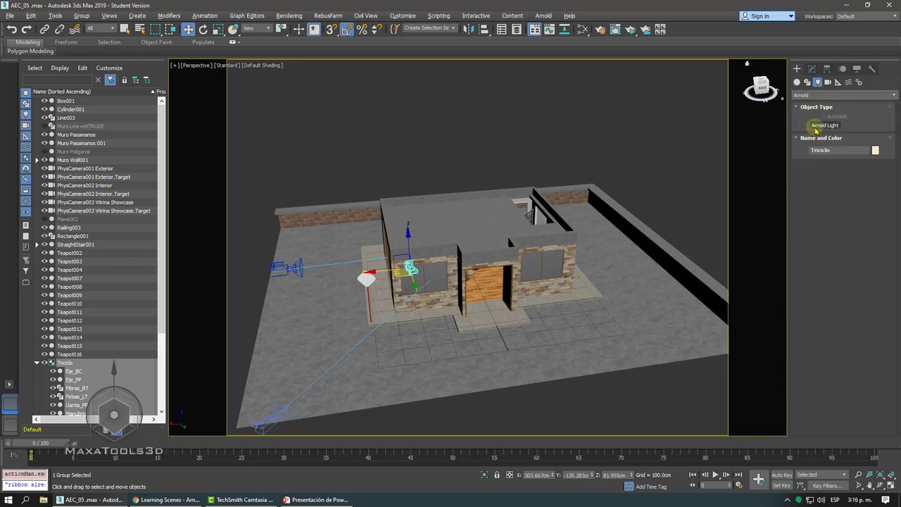
left_click(818, 129)
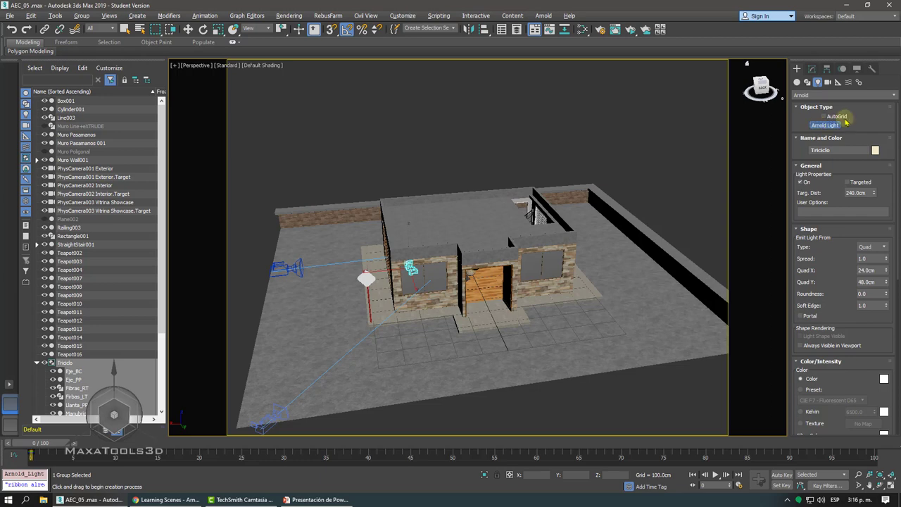
left_click(875, 247)
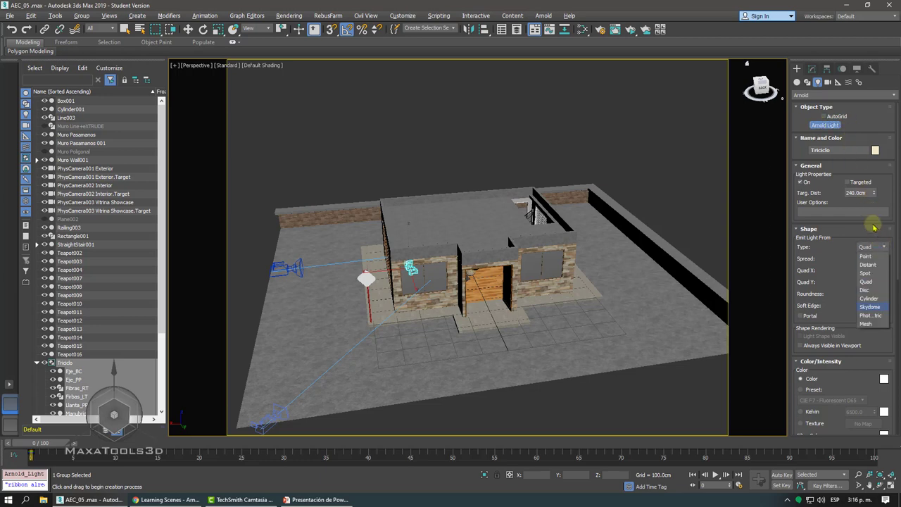
left_click(834, 132)
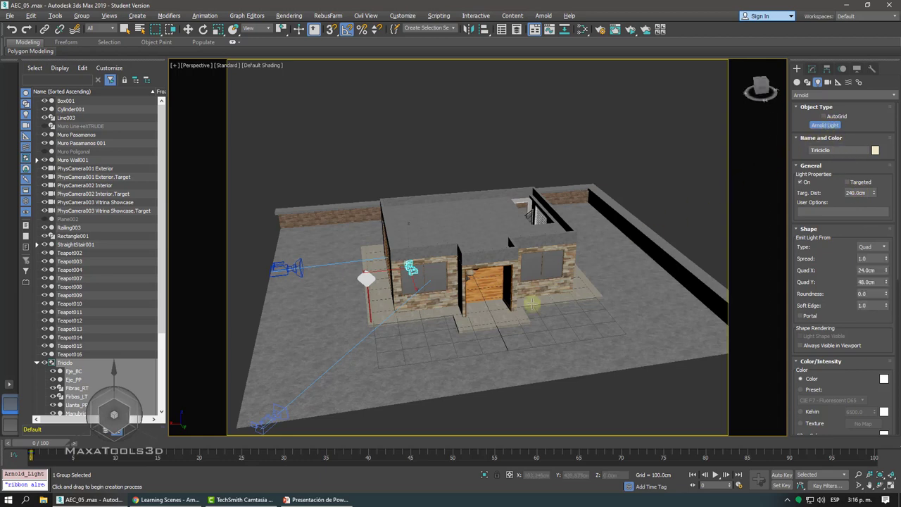
left_click(466, 343)
key("w")
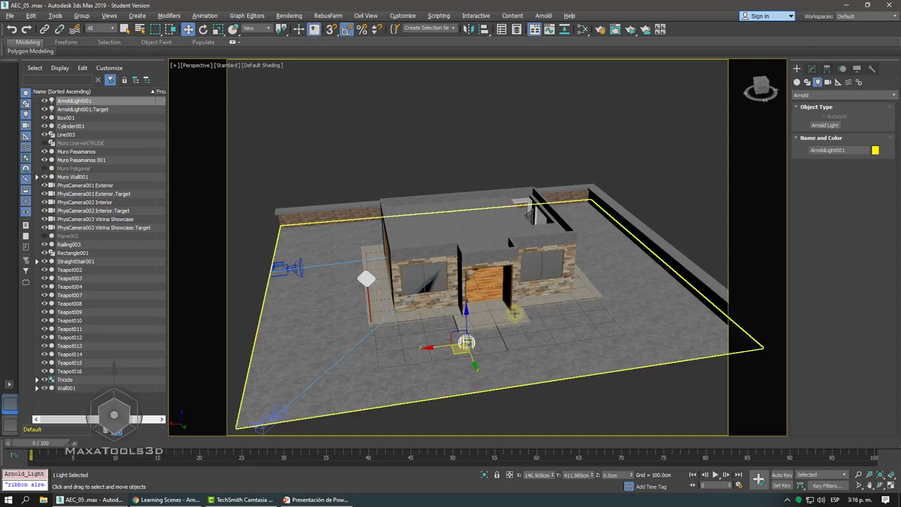
- Raise ArnoldLight001 along Z to about 213 cm, then return to 3ds Max
left_click_drag(466, 324, 462, 248)
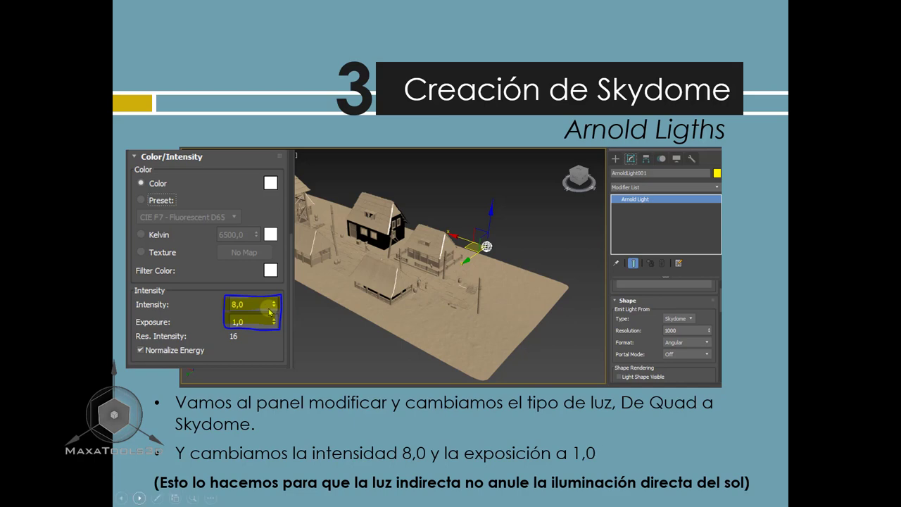
key("super")
left_click(93, 499)
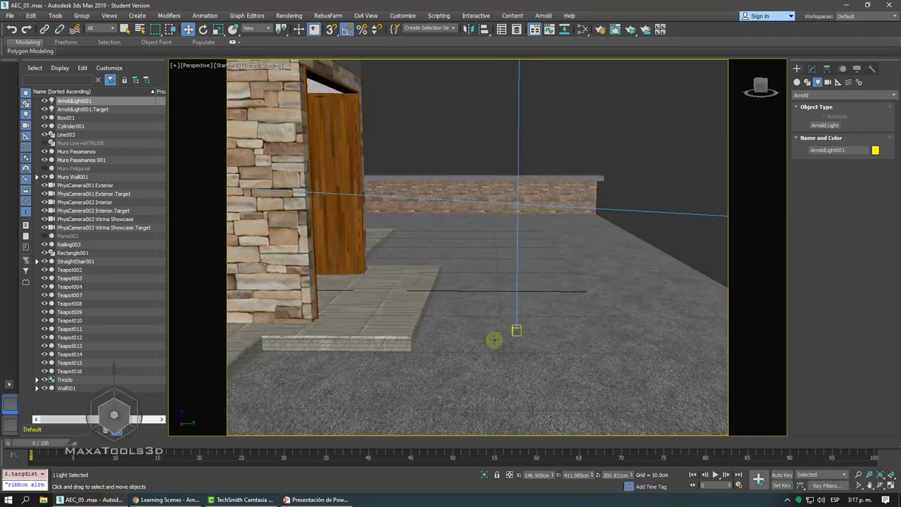
- Select ArnoldLight001 and change its light shape Type to Skydome
left_click(517, 330)
left_click_drag(521, 327, 505, 322)
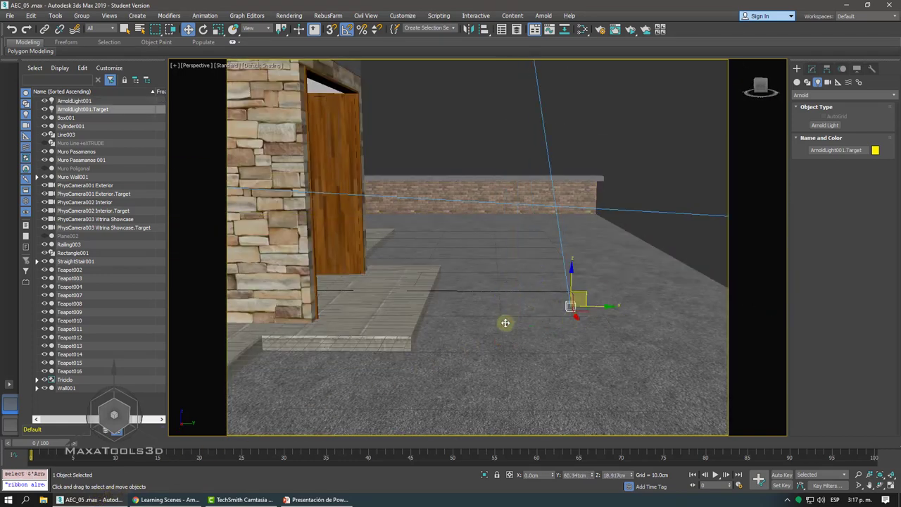
key("ctrl+z")
left_click(811, 69)
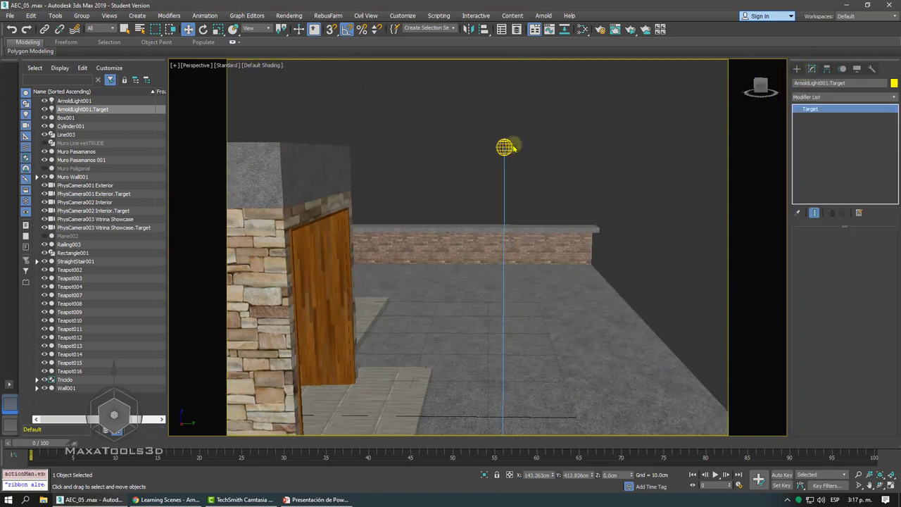
left_click(510, 144)
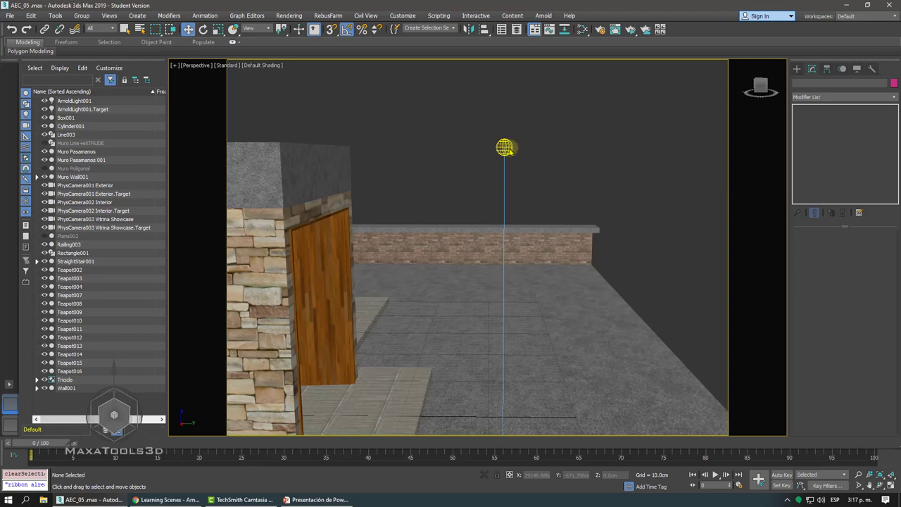
left_click(505, 147)
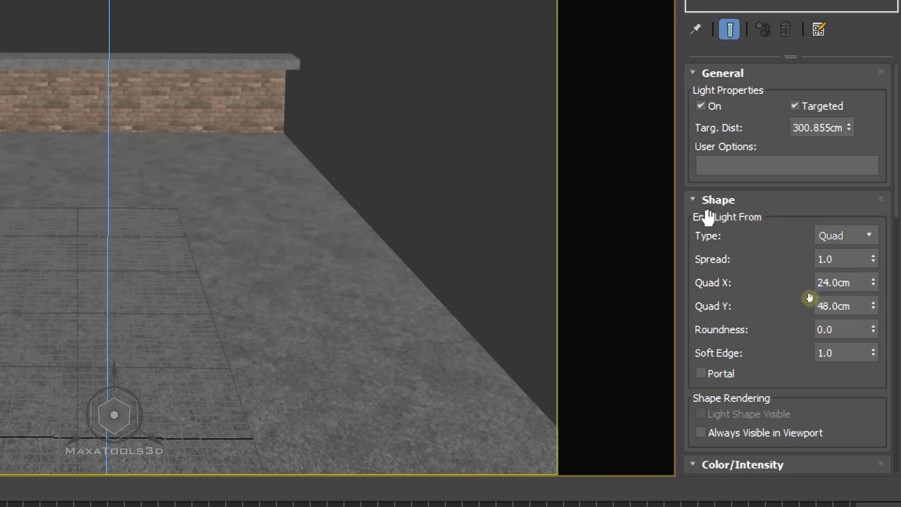
left_click(854, 245)
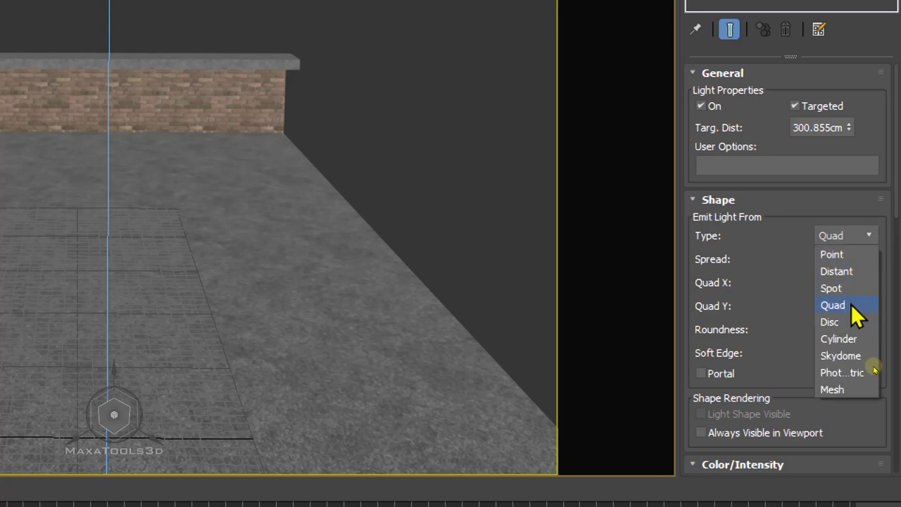
left_click(853, 357)
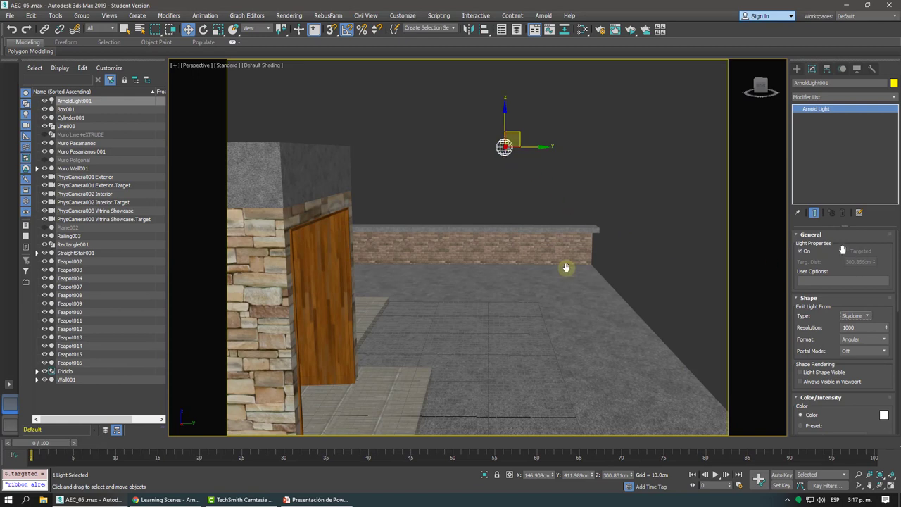
- Move the Skydome light across the floor to the house entrance, about 182 cm high
mouse_move(514, 133)
left_mouse_down()
mouse_move(659, 214)
mouse_move(528, 261)
mouse_move(485, 295)
left_mouse_up()
scroll(559, 298, "up", 5)
mouse_move(561, 272)
middle_mouse_down()
mouse_move(506, 268)
mouse_move(568, 258)
mouse_move(565, 302)
middle_mouse_up()
scroll(532, 275, "down", 5)
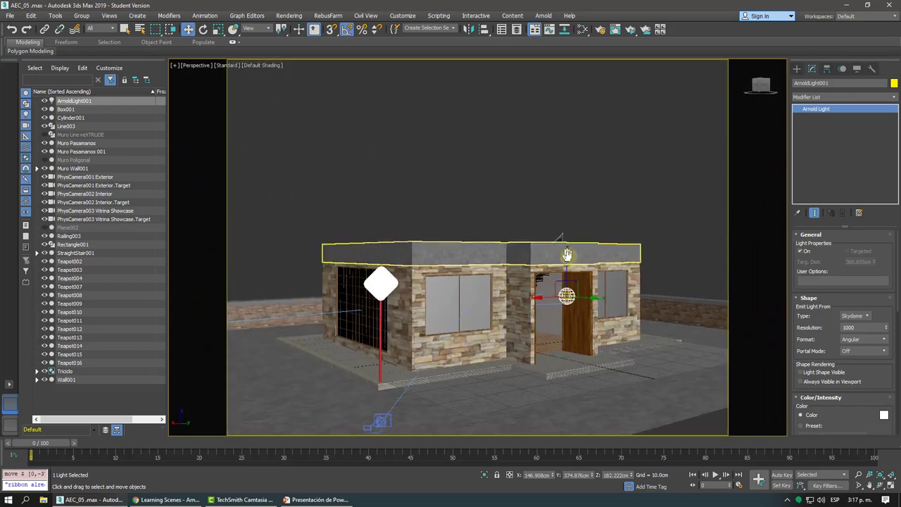
scroll(568, 257, "down", 5)
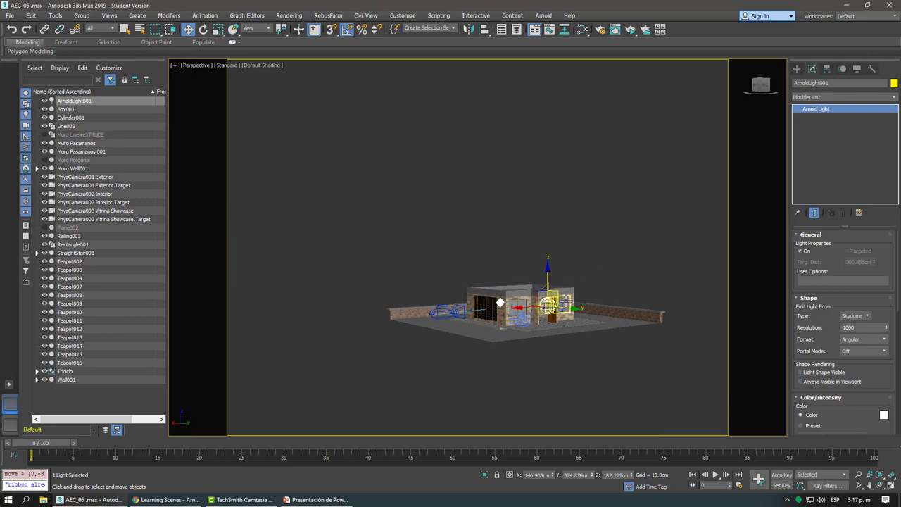
left_click(797, 68)
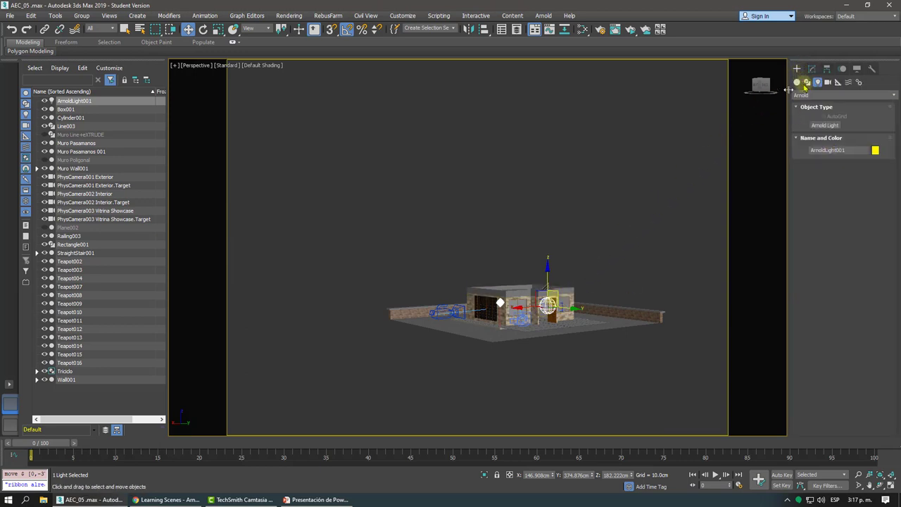
left_click(798, 83)
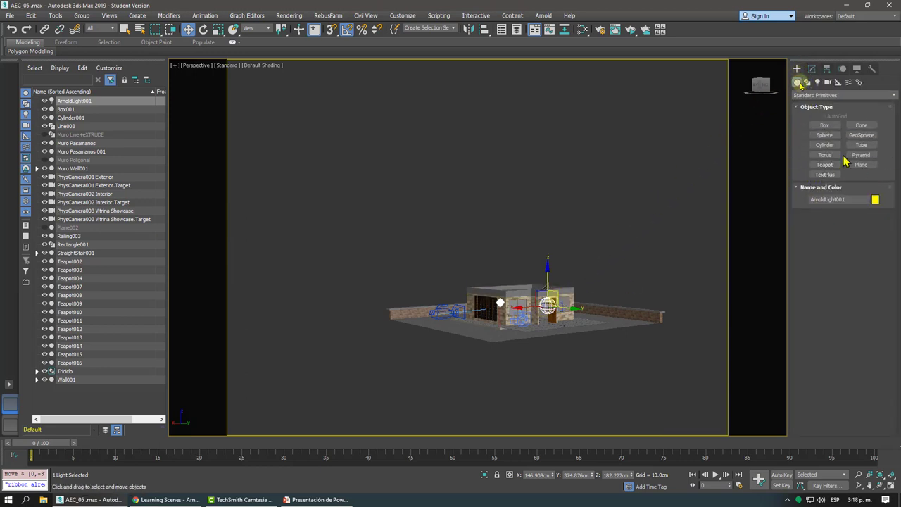
left_click(825, 135)
middle_click_drag(710, 176, 687, 199, "alt")
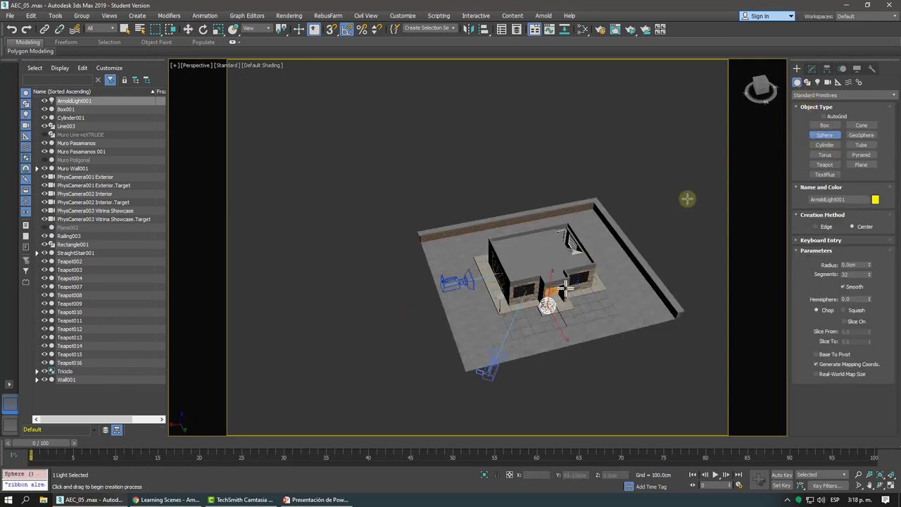
scroll(552, 253, "down", 5)
left_click_drag(553, 254, 583, 104)
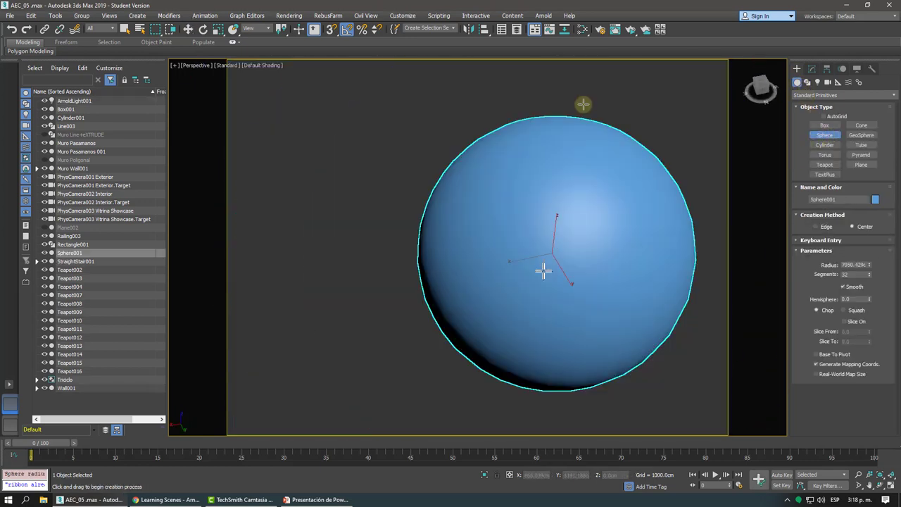
left_click(849, 299)
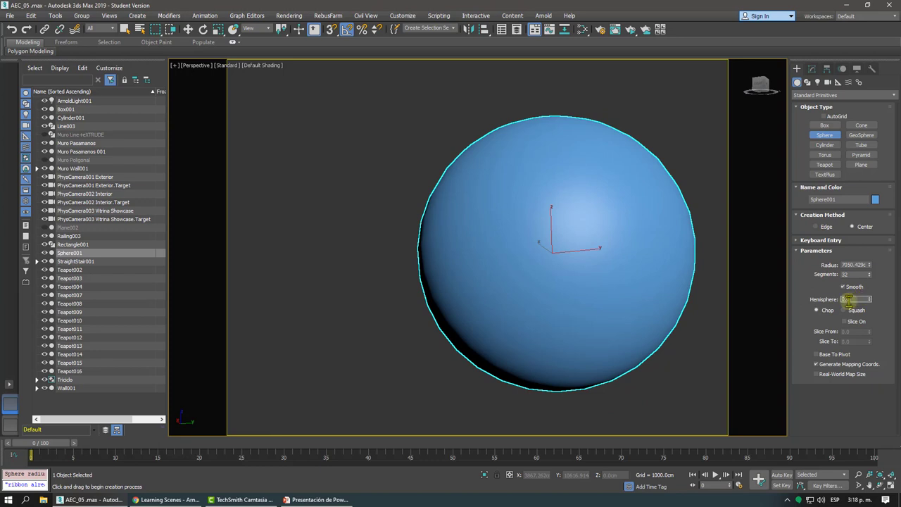
type("0.5")
key("Return")
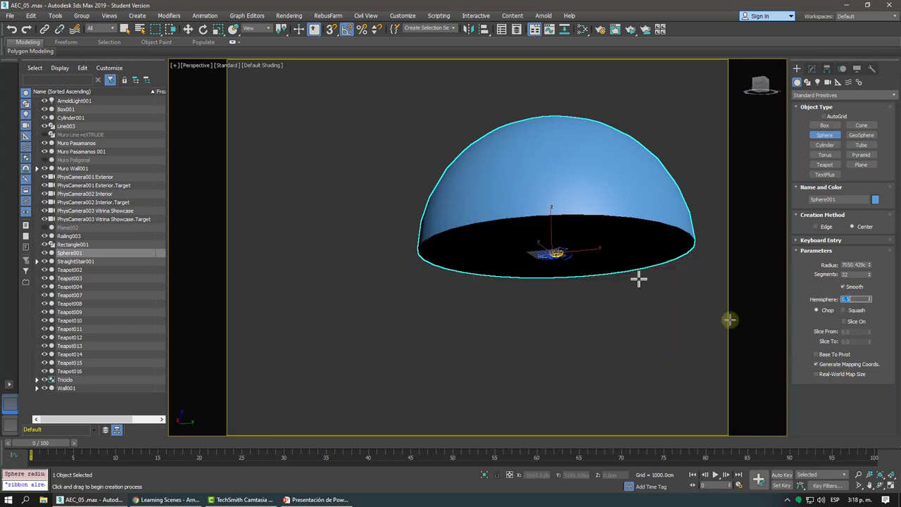
right_click(582, 252)
mouse_move(582, 252)
middle_mouse_down("alt")
mouse_move(536, 251)
mouse_move(535, 278)
middle_mouse_up("alt")
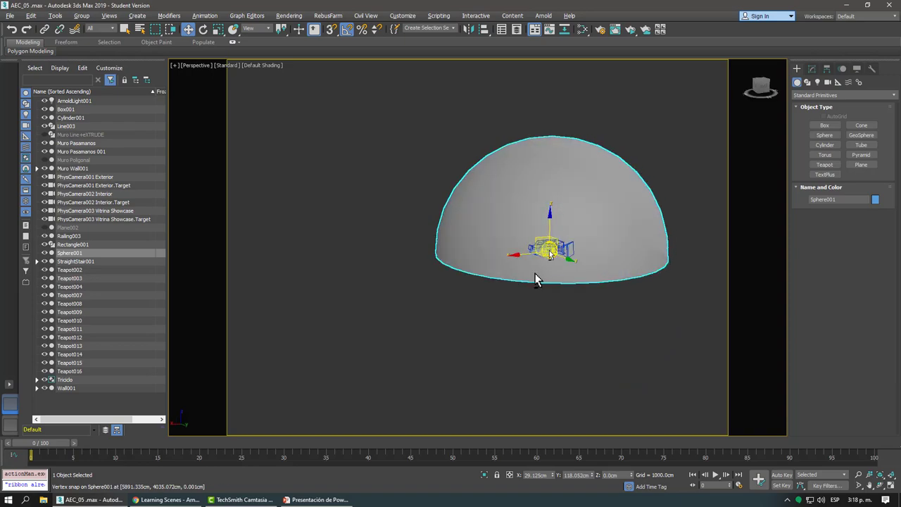
scroll(535, 279, "up", 2)
scroll(539, 271, "up", 2)
key("F3")
scroll(558, 243, "up", 2)
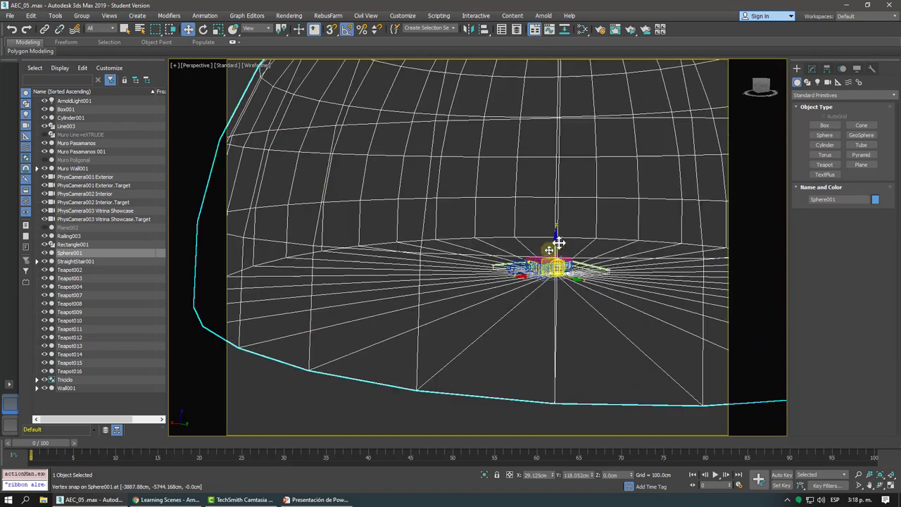
middle_click_drag(558, 243, 536, 279, "alt")
scroll(537, 279, "up", 3)
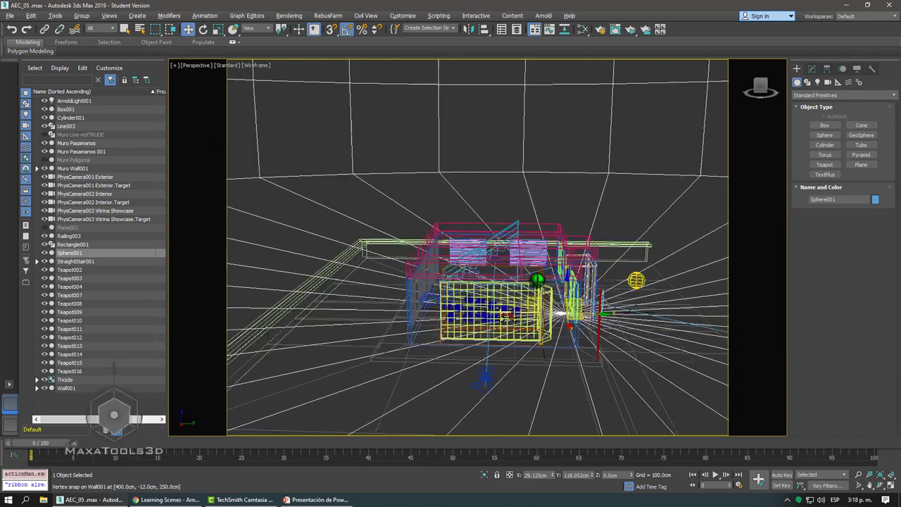
scroll(536, 280, "down", 3)
scroll(537, 282, "down", 4)
scroll(539, 296, "down", 3)
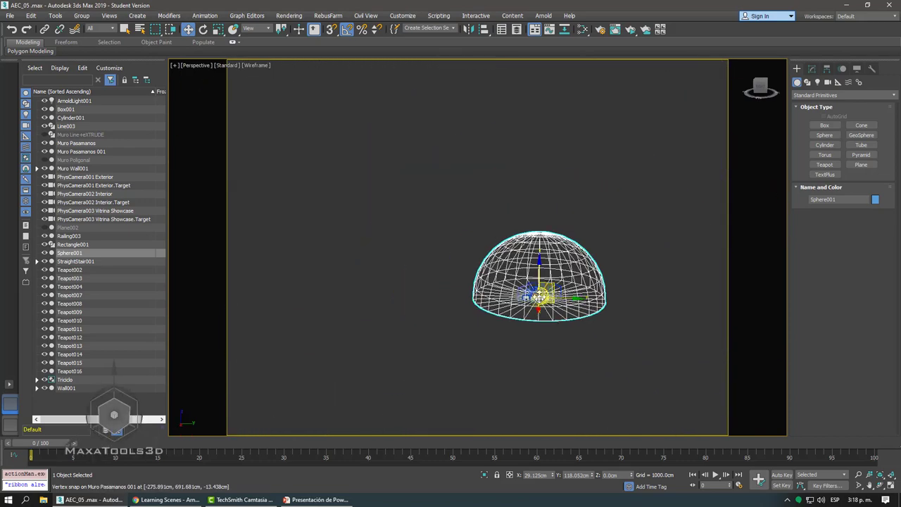
key("Delete")
scroll(533, 295, "up", 5)
- Select ArnoldLight001, frame it in shaded view, and widen its Modify panel
left_click(443, 163)
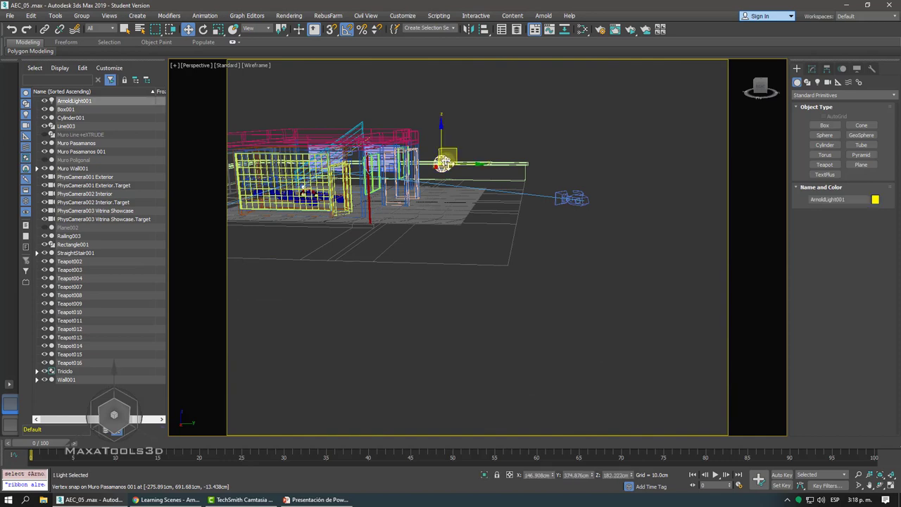
key("z")
key("F3")
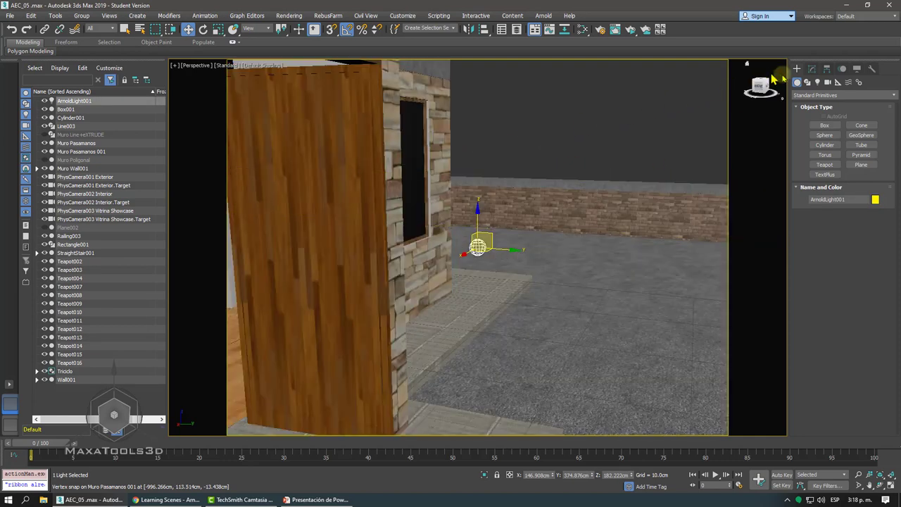
left_click(812, 68)
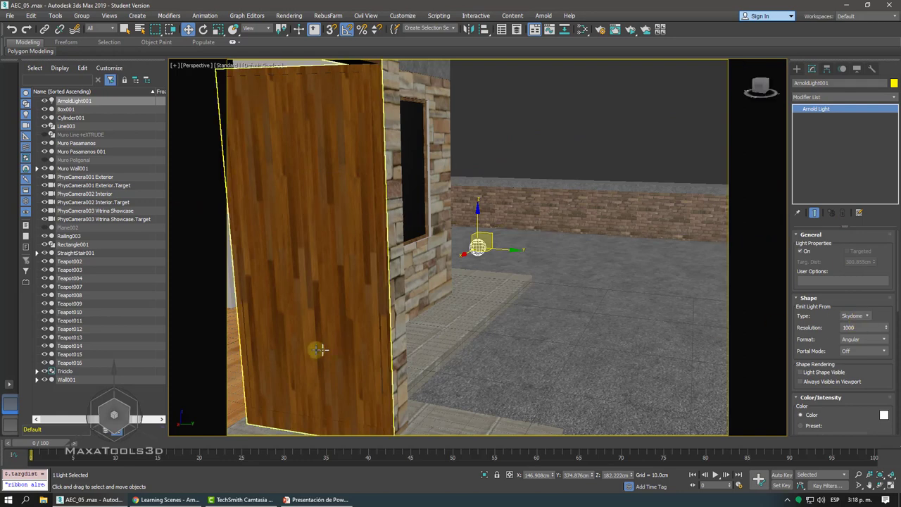
left_click_drag(787, 292, 639, 304)
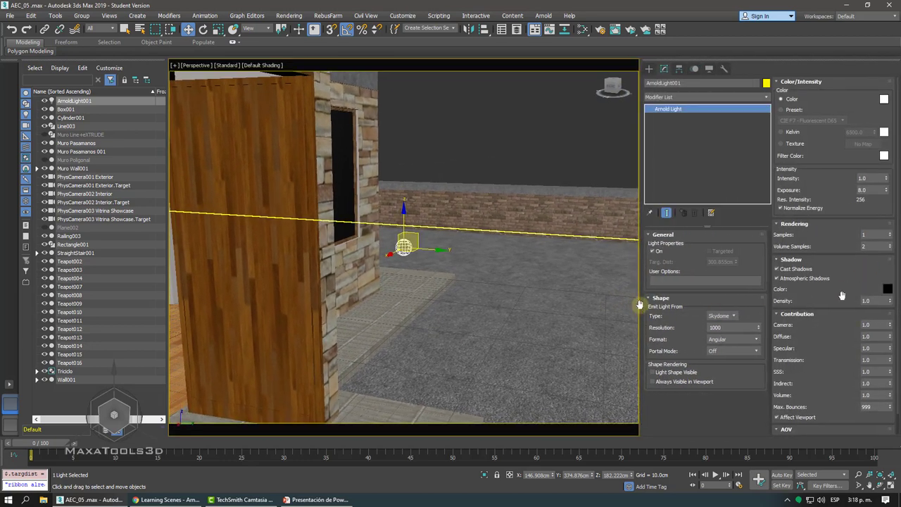
- Check Intensity 1.0 and Exposure 8.0, then orbit to the house's other side
left_click(863, 178)
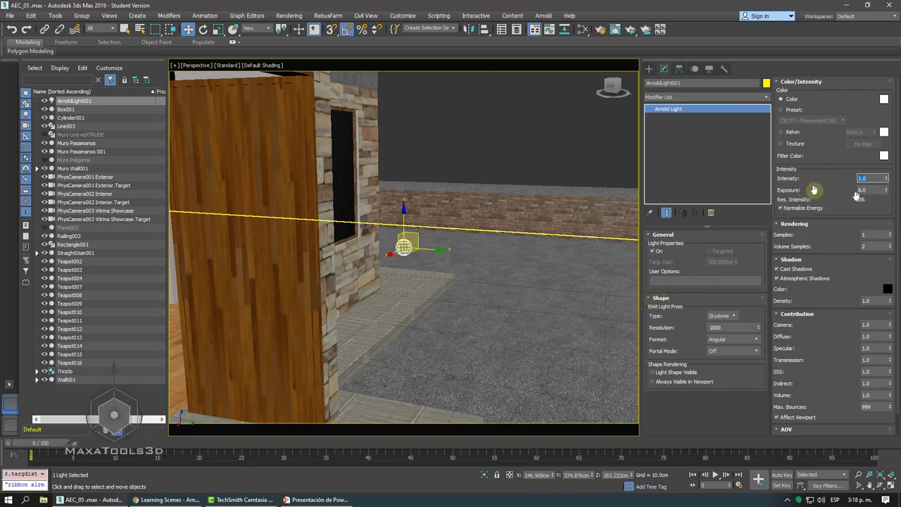
left_click(868, 190)
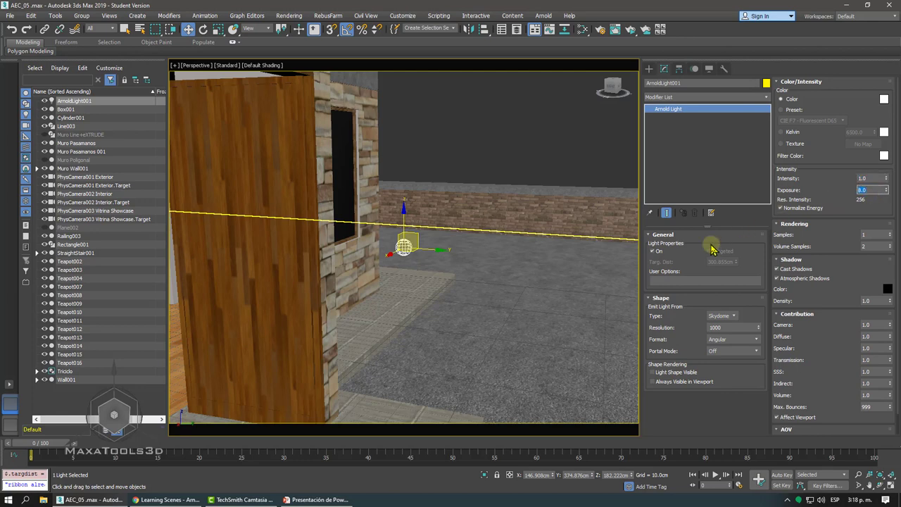
left_click(865, 178)
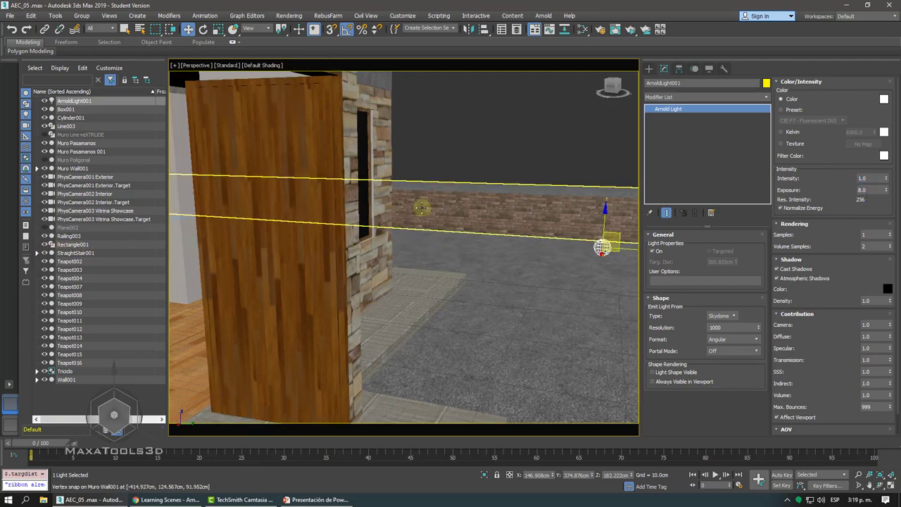
scroll(425, 209, "down", 5)
middle_click_drag(424, 209, 466, 235, "alt")
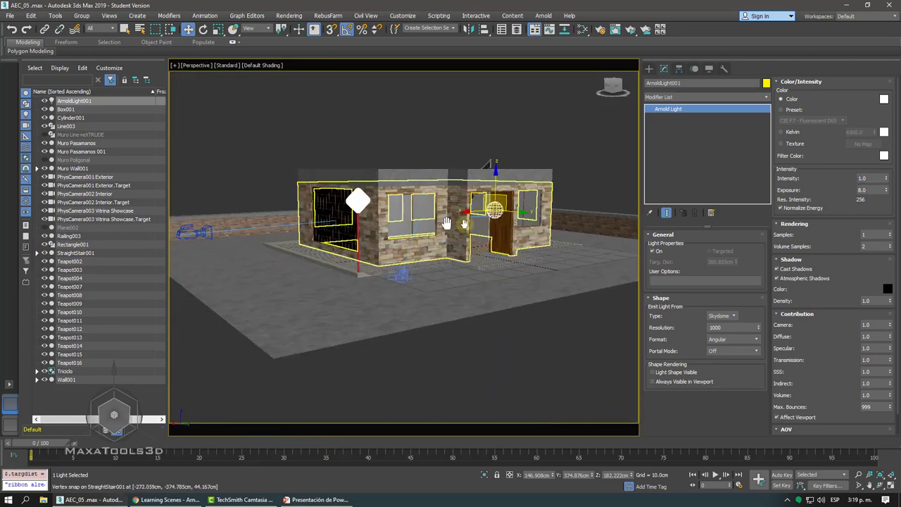
scroll(466, 234, "up", 2)
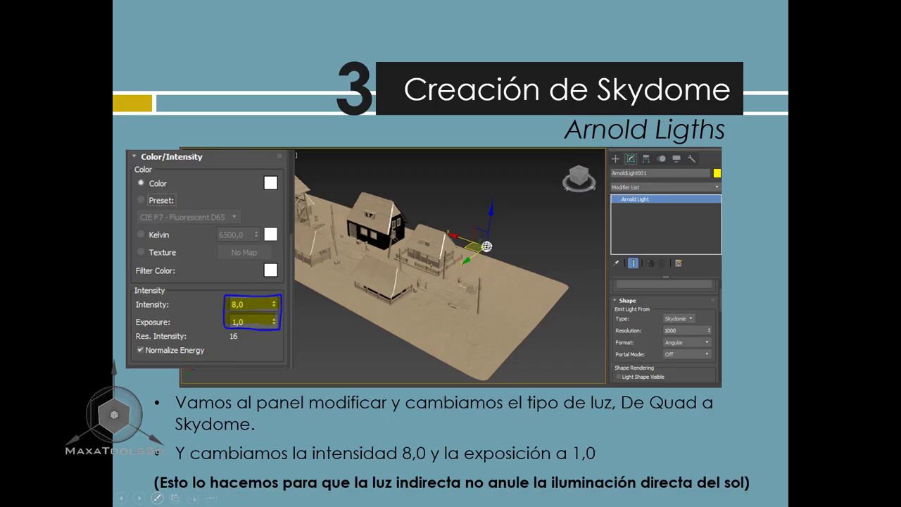
- Advance two slides to the Activar Render interactivo content slide
key("Right")
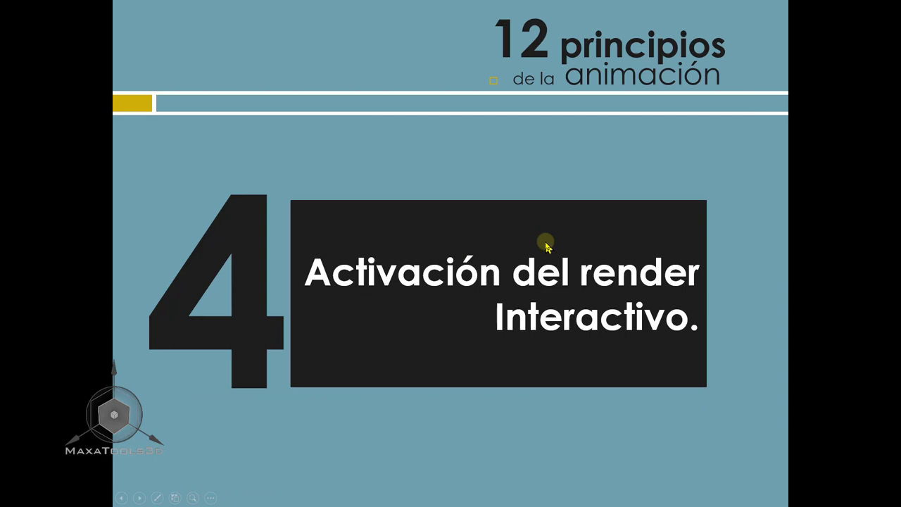
key("Right")
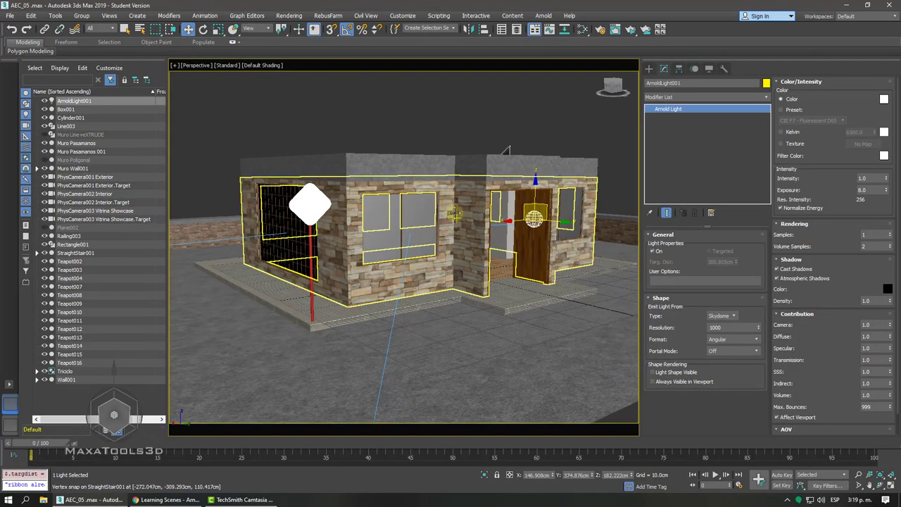
- Zoom in on the house and open Render Setup: Arnold with F10
scroll(451, 219, "up", 2)
scroll(451, 220, "up", 2)
scroll(444, 222, "up", 2)
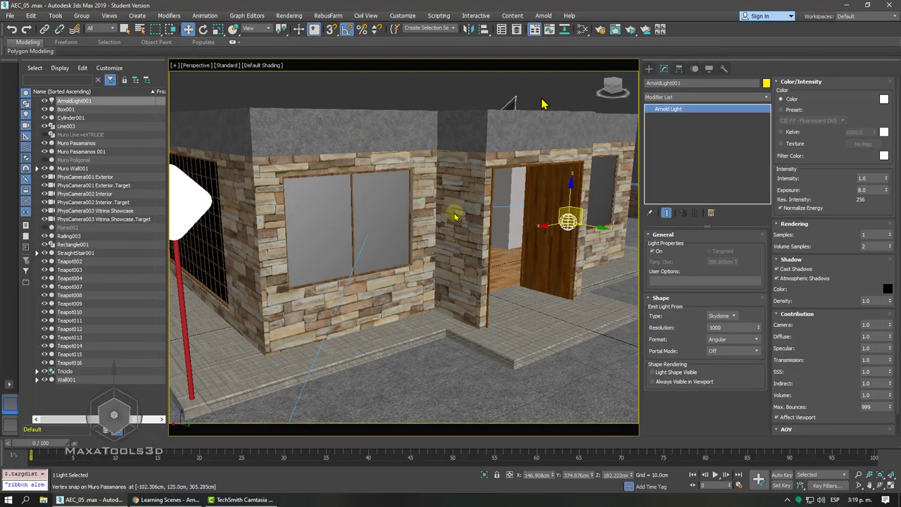
left_click(599, 31)
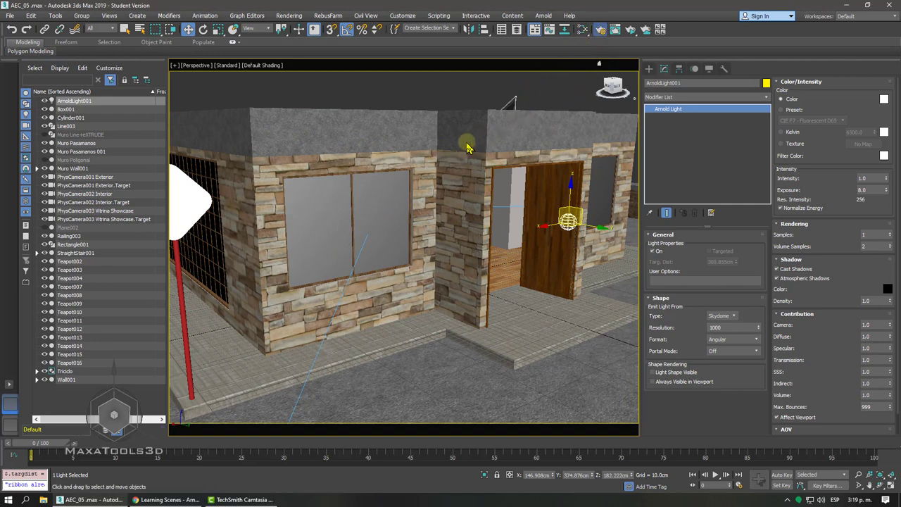
key("F10")
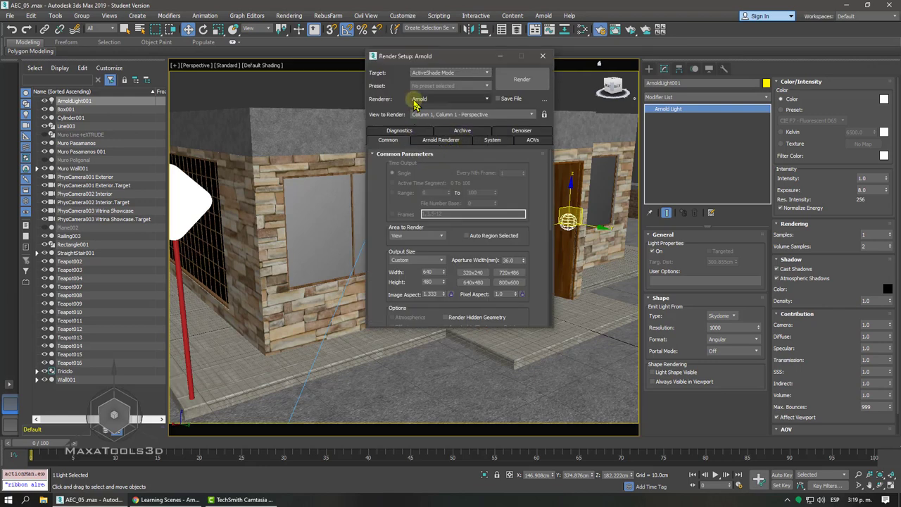
- Expand Assign Renderer to confirm ActiveShade uses Arnold
scroll(386, 310, "down", 3)
scroll(384, 316, "down", 4)
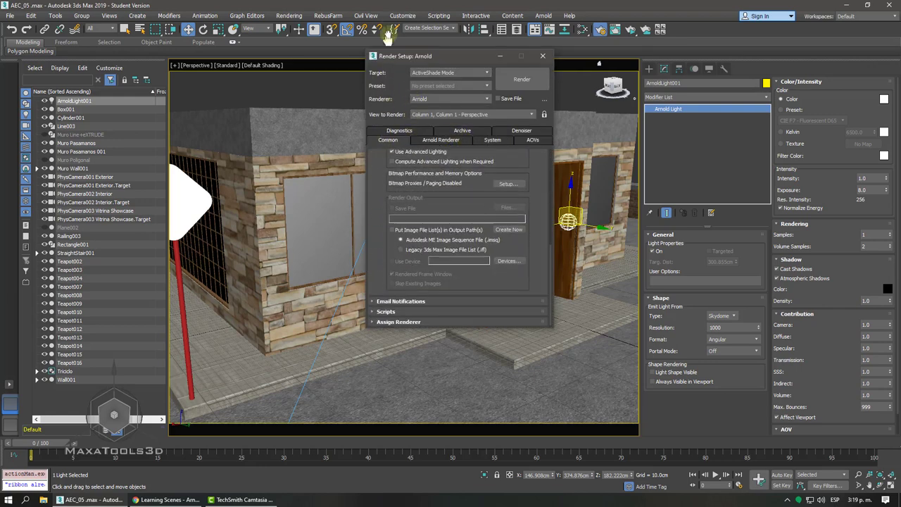
left_click(382, 320)
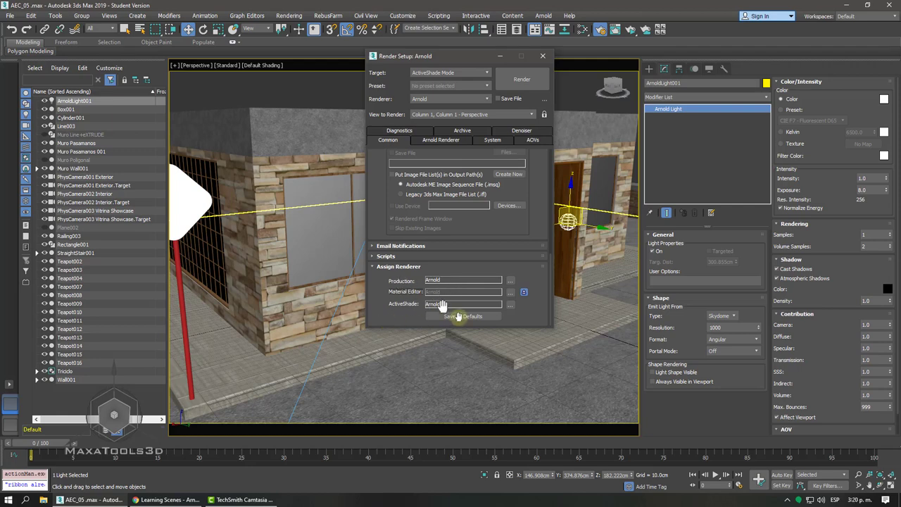
scroll(387, 274, "up", 5)
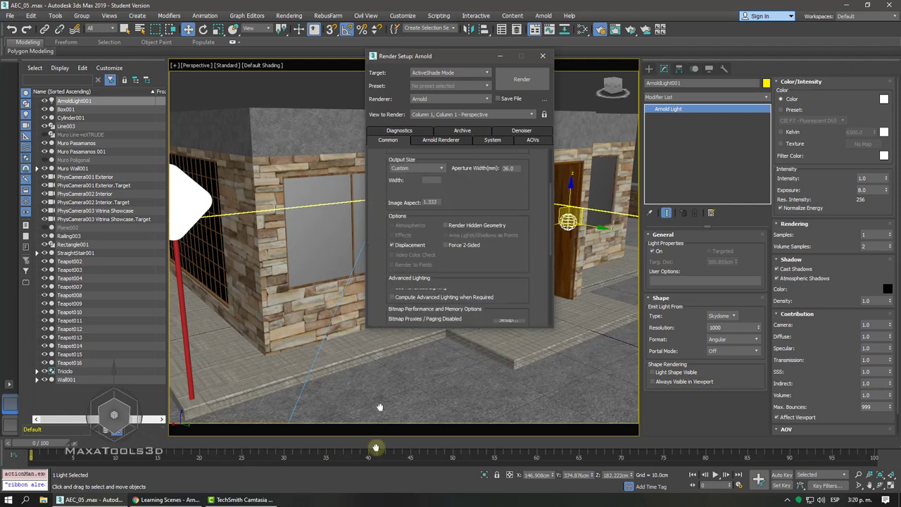
scroll(392, 176, "up", 2)
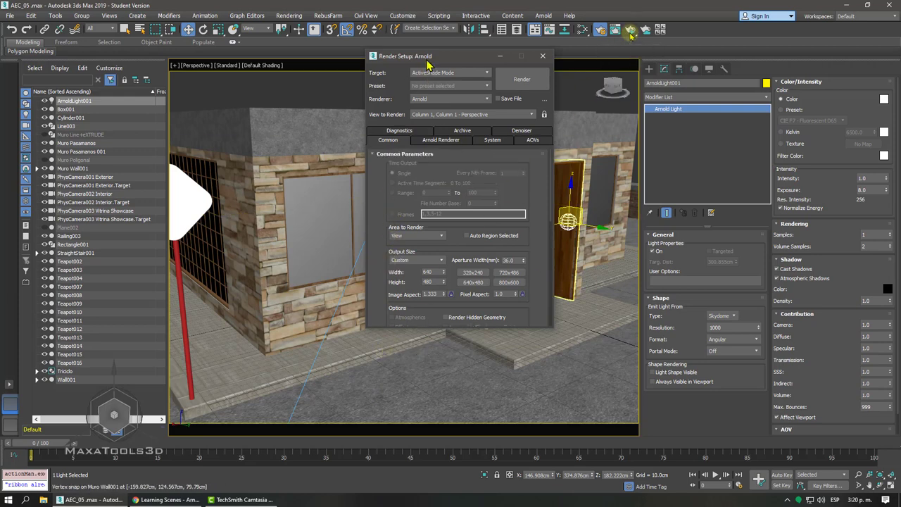
- Keep Target on ActiveShade Mode after trying production rendering, and close Render Setup
left_click(443, 74)
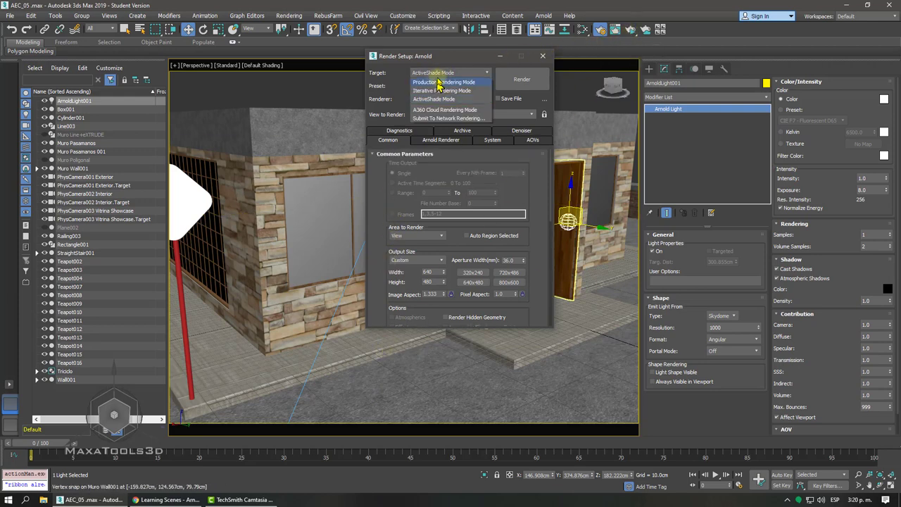
left_click(444, 82)
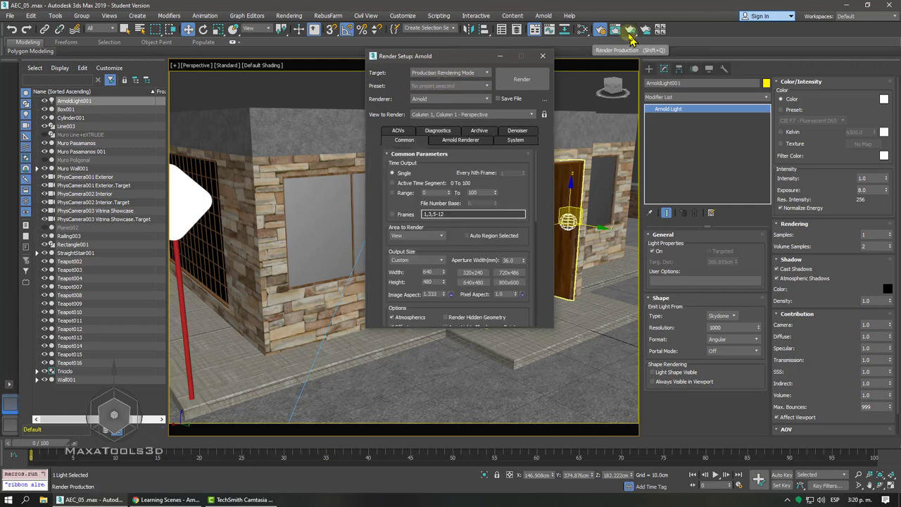
left_click(440, 73)
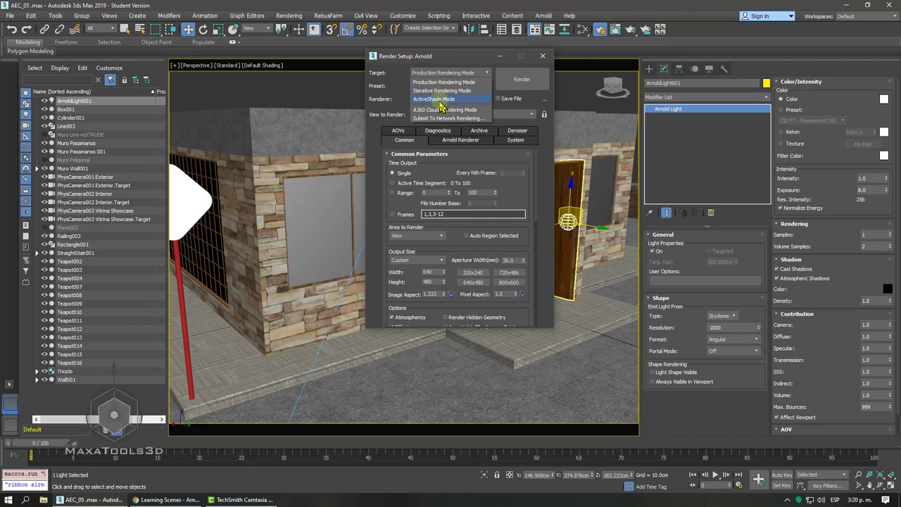
left_click(440, 100)
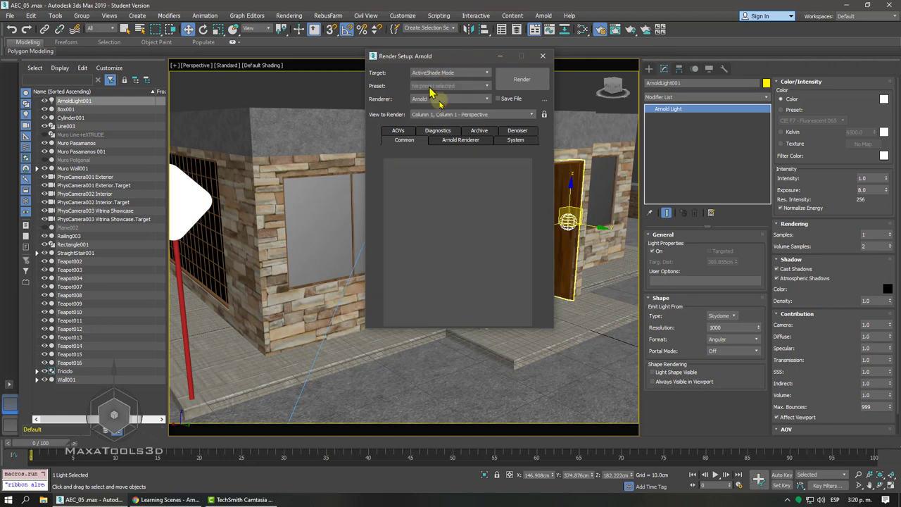
left_click(445, 74)
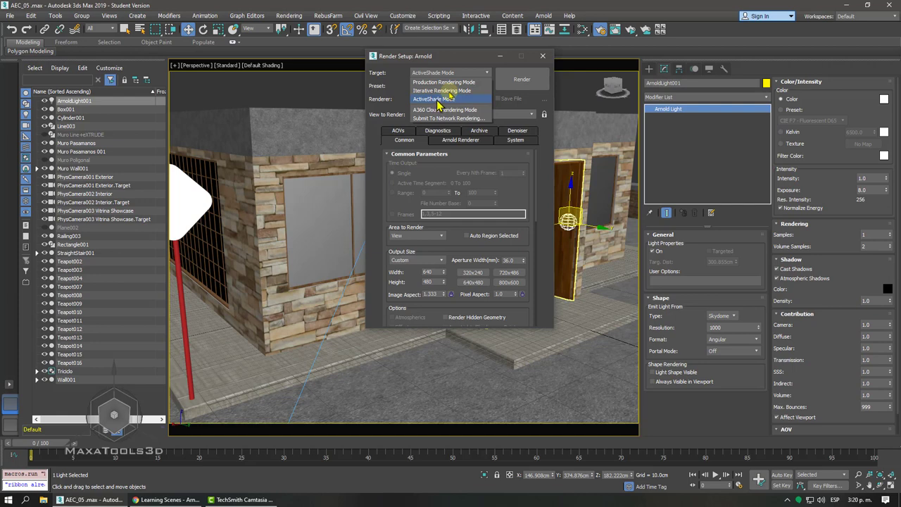
left_click(435, 100)
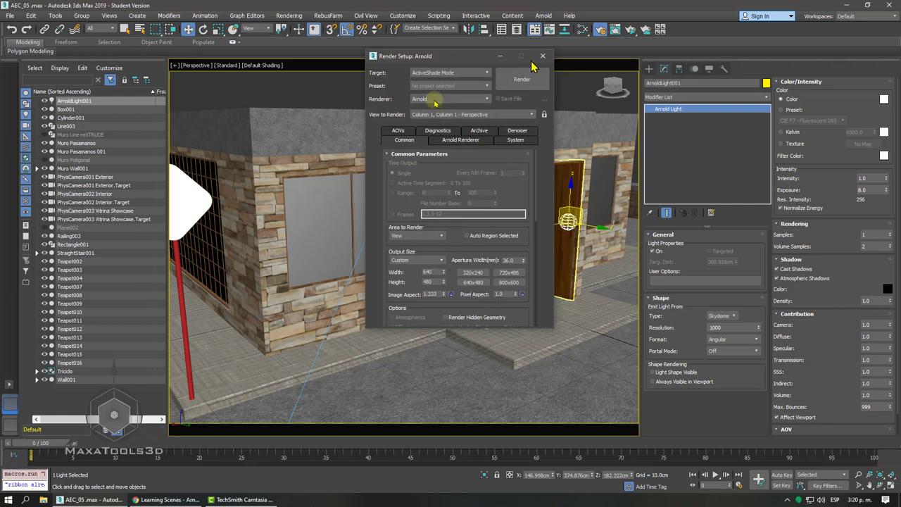
left_click(542, 55)
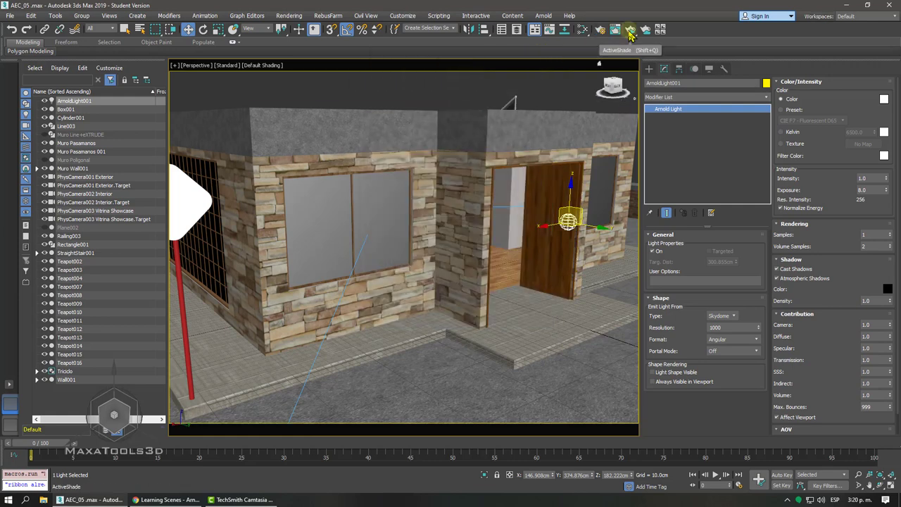
- Launch an Arnold ActiveShade preview, move its window left, and orbit the viewport
left_click(630, 33)
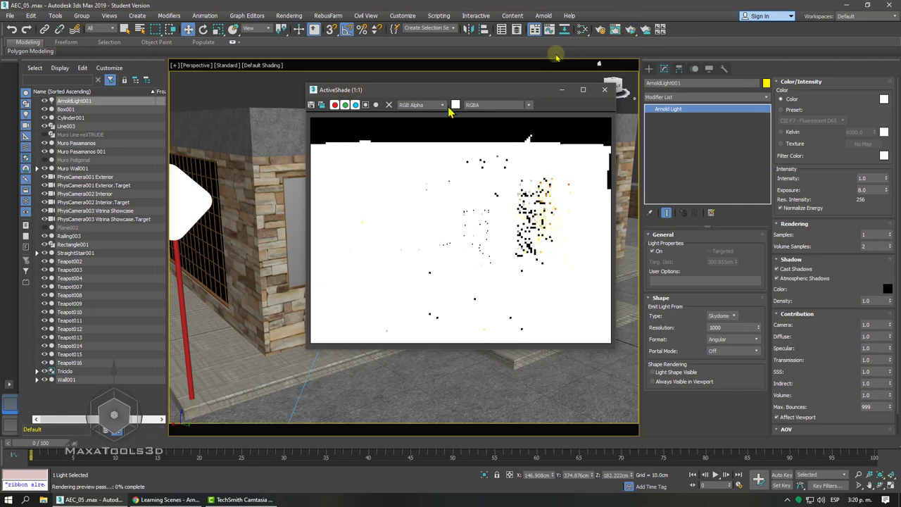
left_click_drag(431, 95, 155, 107)
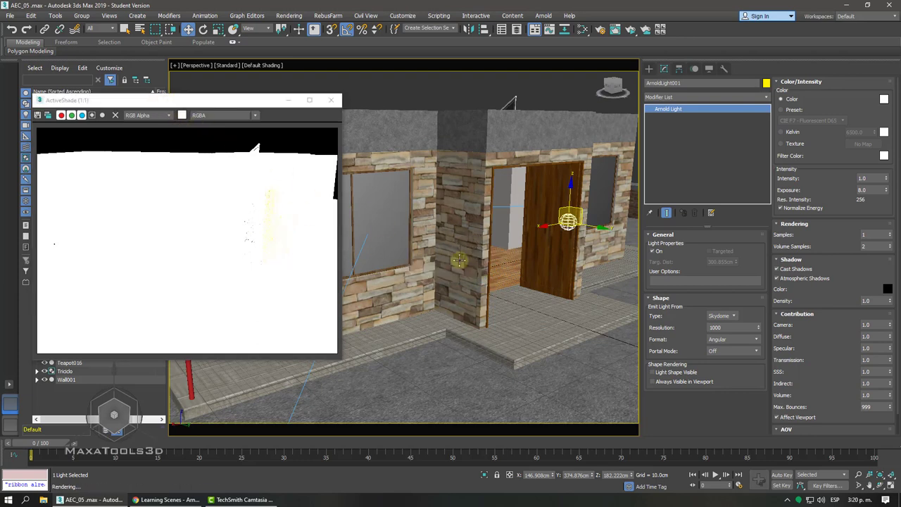
mouse_move(459, 267)
middle_mouse_down("alt")
mouse_move(491, 270)
mouse_move(468, 251)
mouse_move(493, 254)
middle_mouse_up("alt")
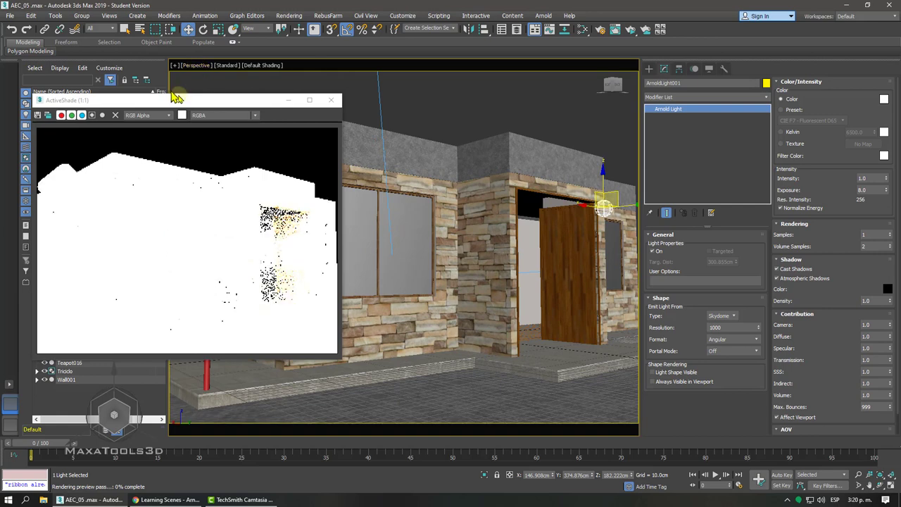
- Set the environment's Exposure Control to <no exposure control>
left_click(287, 15)
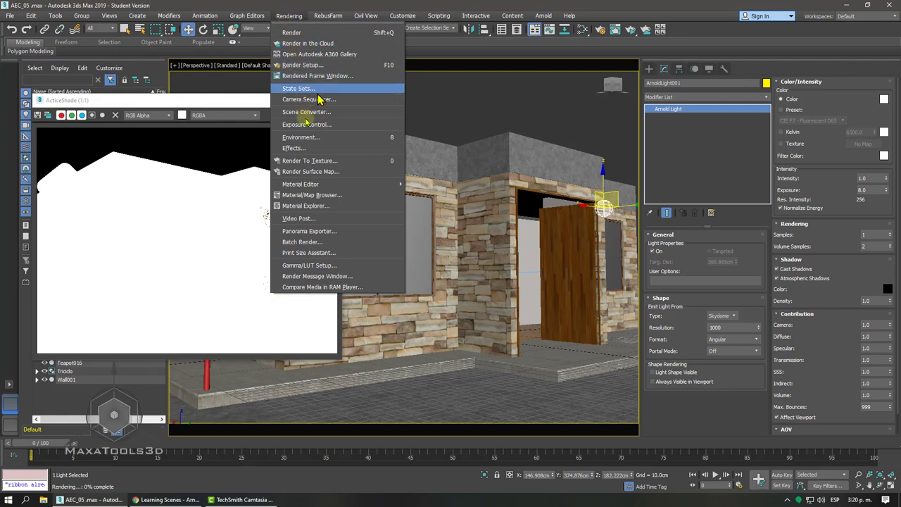
left_click(310, 137)
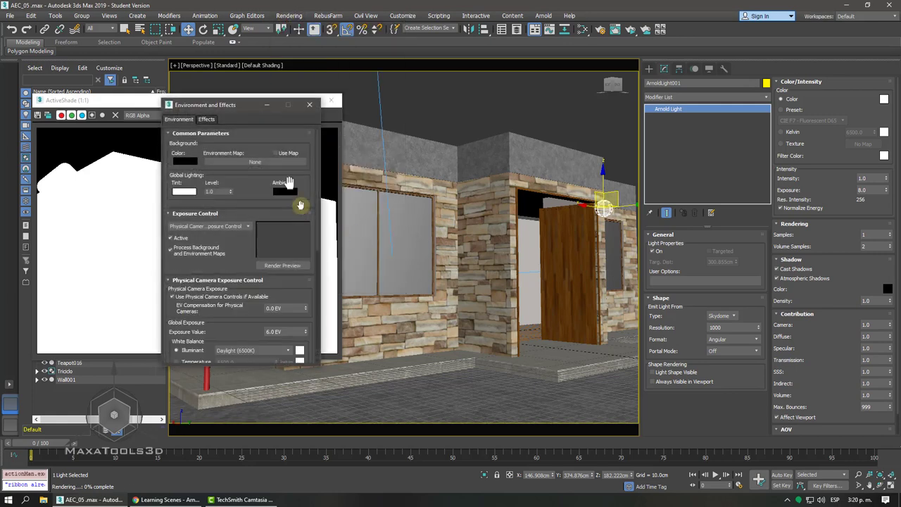
left_click(232, 227)
left_click(204, 233)
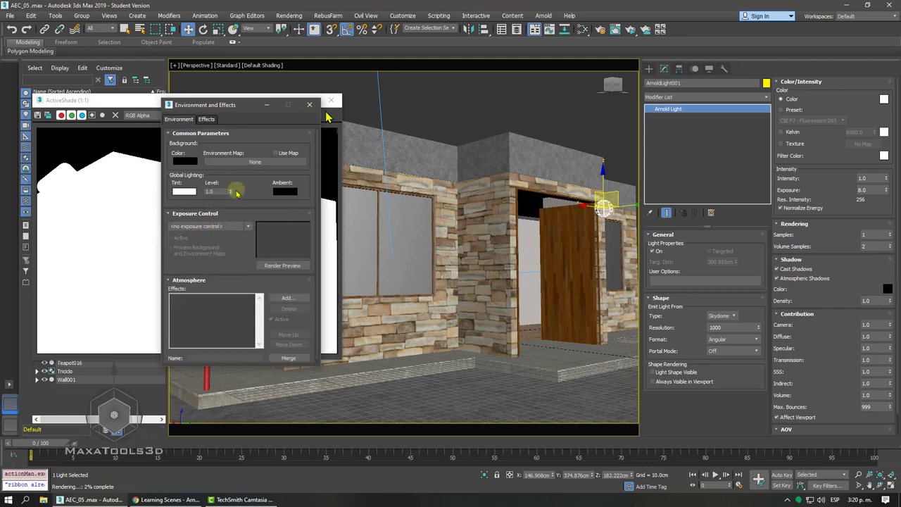
- Close the Environment dialog, select the stone wall, and switch to the PowerPoint slideshow
left_click(309, 104)
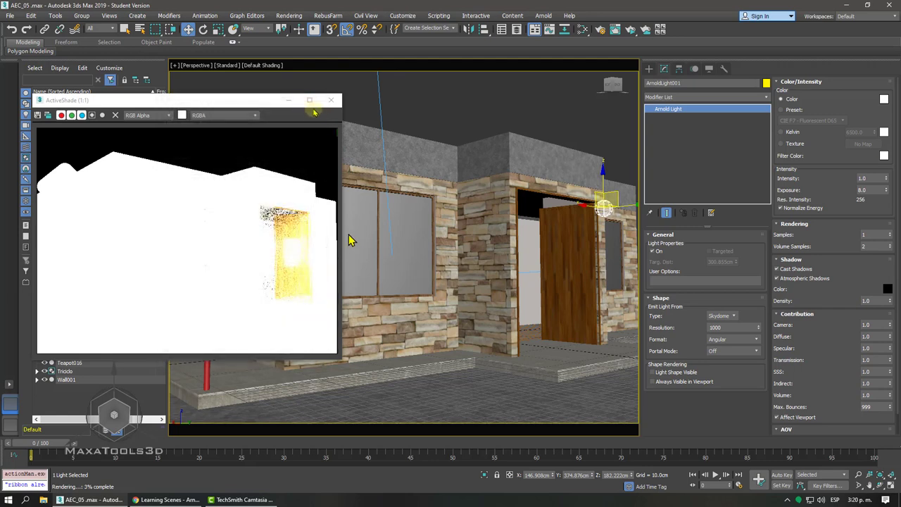
left_click(452, 204)
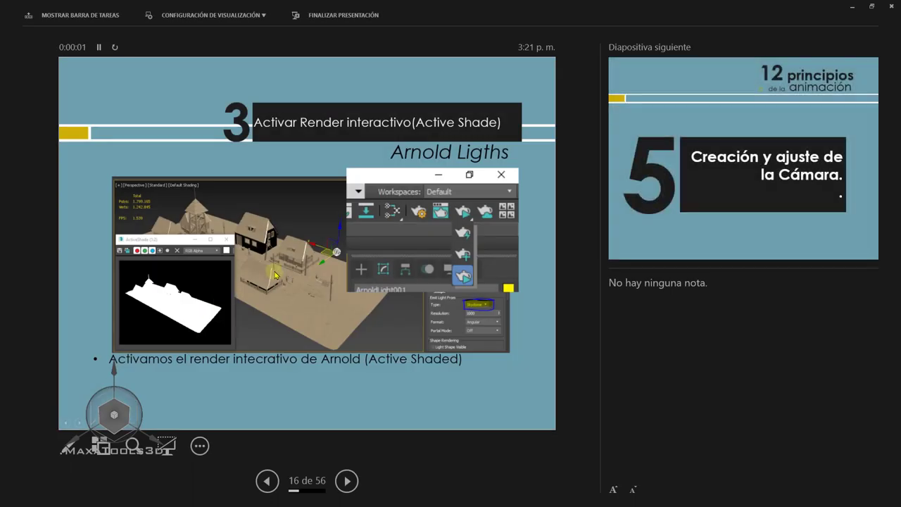
left_click(274, 276)
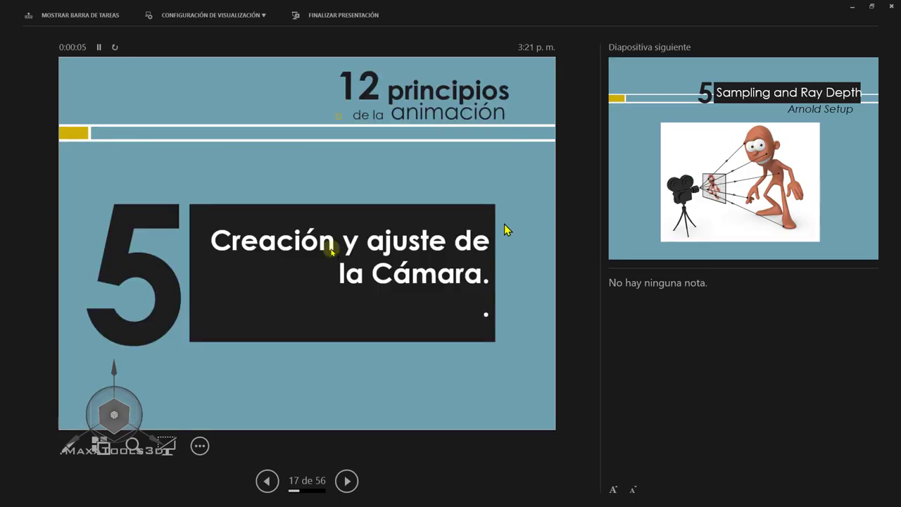
- Advance to the Sampling and Ray Depth slide and change Presenter View to a full-screen slideshow
left_click(443, 242)
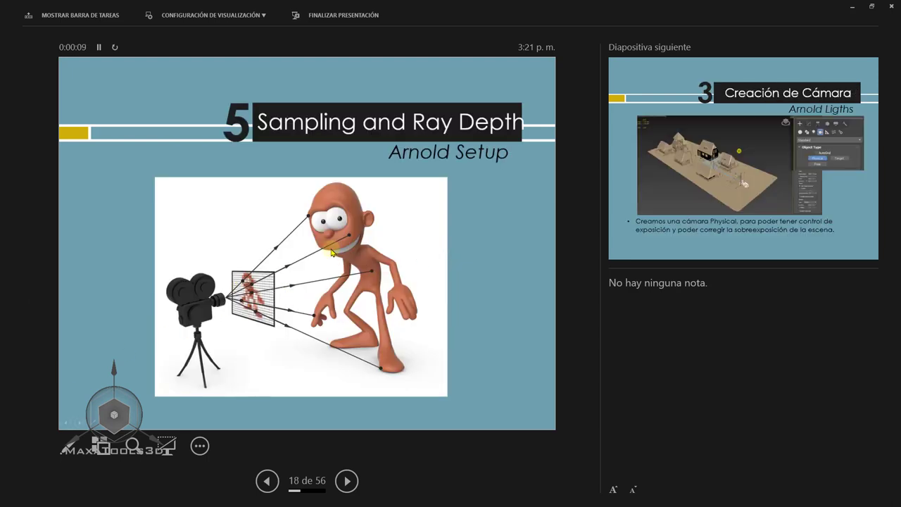
left_click(200, 19)
left_click(201, 32)
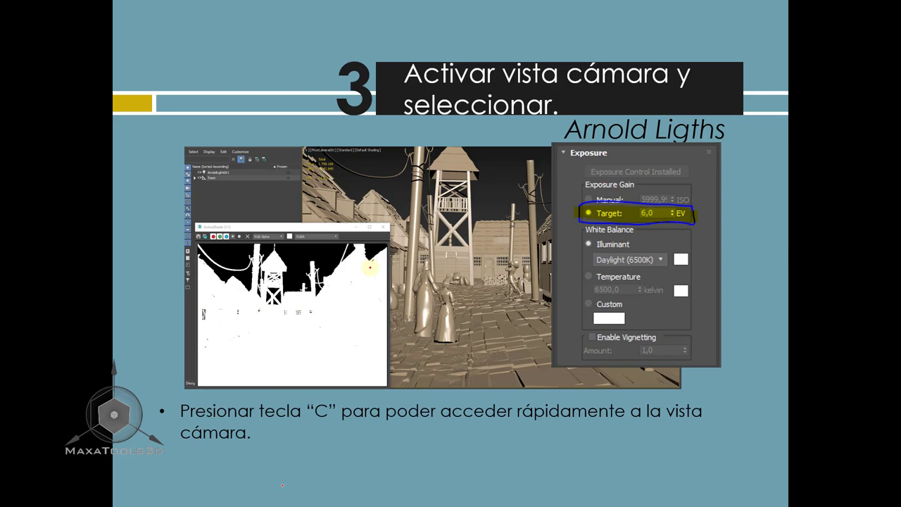
- Return to 3ds Max, close the ActiveShade window, and orbit out to see the whole building
key("super")
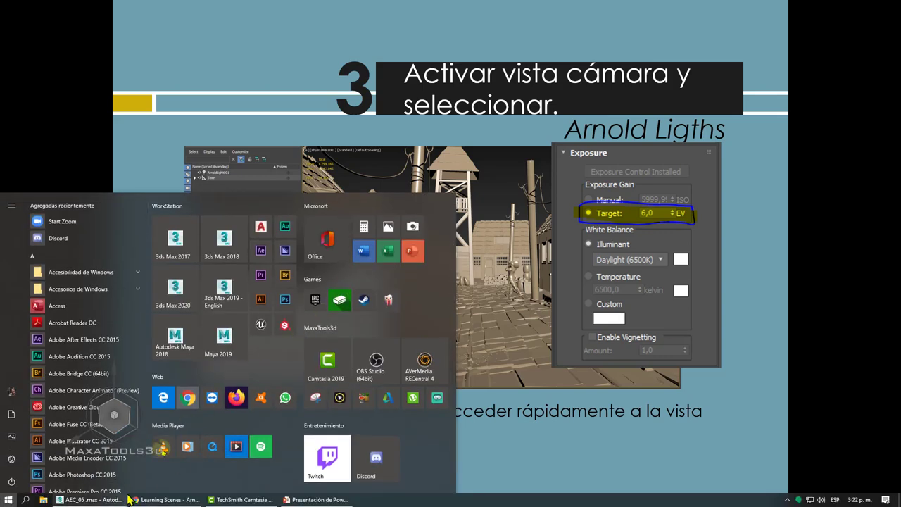
left_click(103, 500)
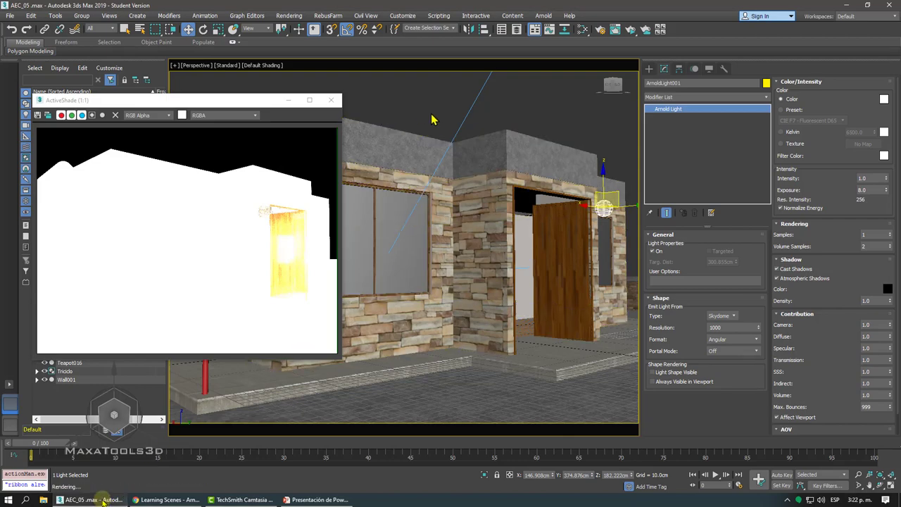
left_click_drag(258, 101, 366, 119)
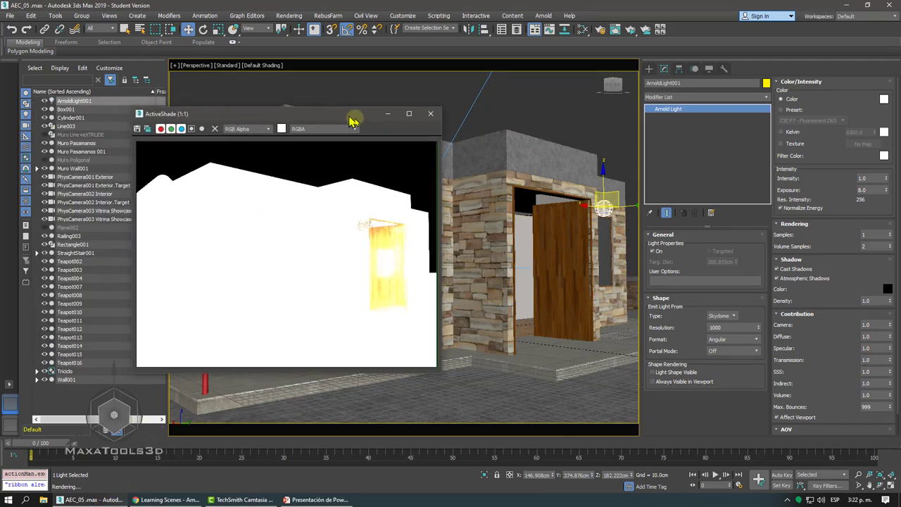
left_click(436, 120)
mouse_move(436, 123)
middle_mouse_down("alt")
mouse_move(454, 229)
mouse_move(389, 227)
middle_mouse_up("alt")
scroll(454, 228, "down", 5)
scroll(454, 229, "up", 3)
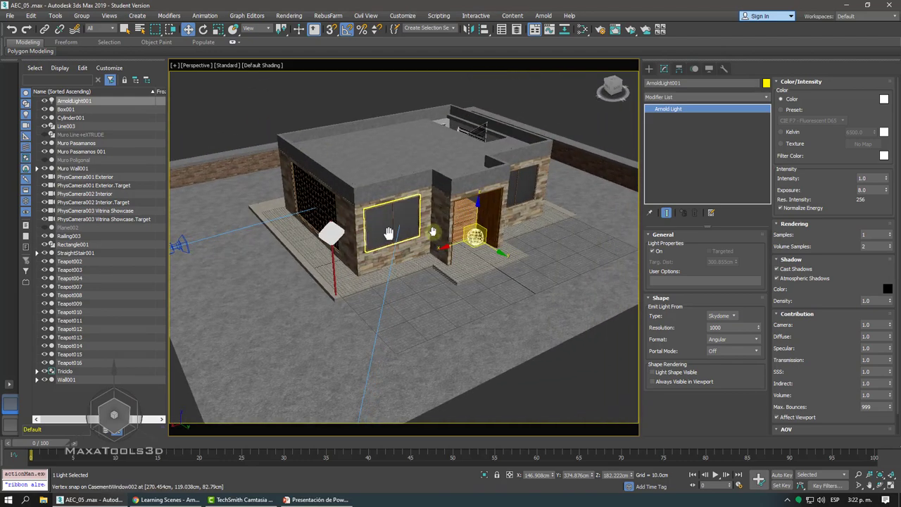
- Open Environment and Effects, move it left, and orbit the viewport toward the house and camera
left_click(287, 16)
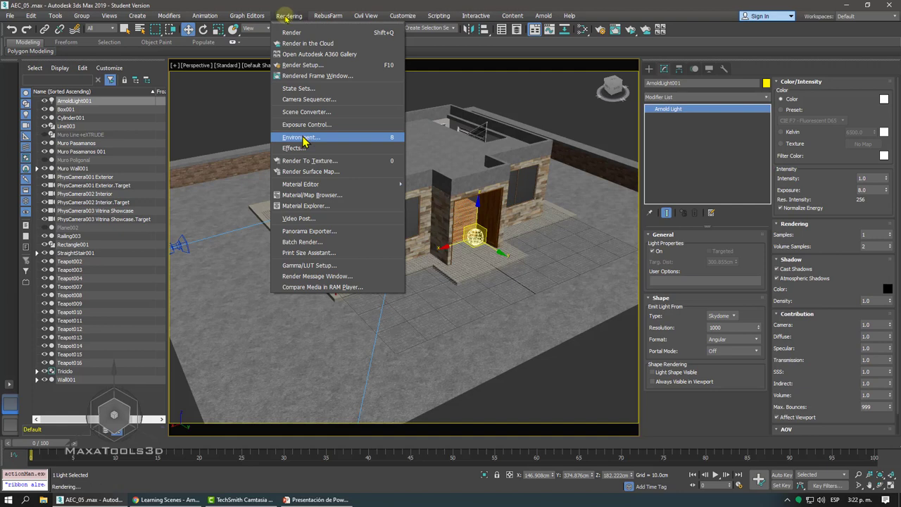
left_click(395, 139)
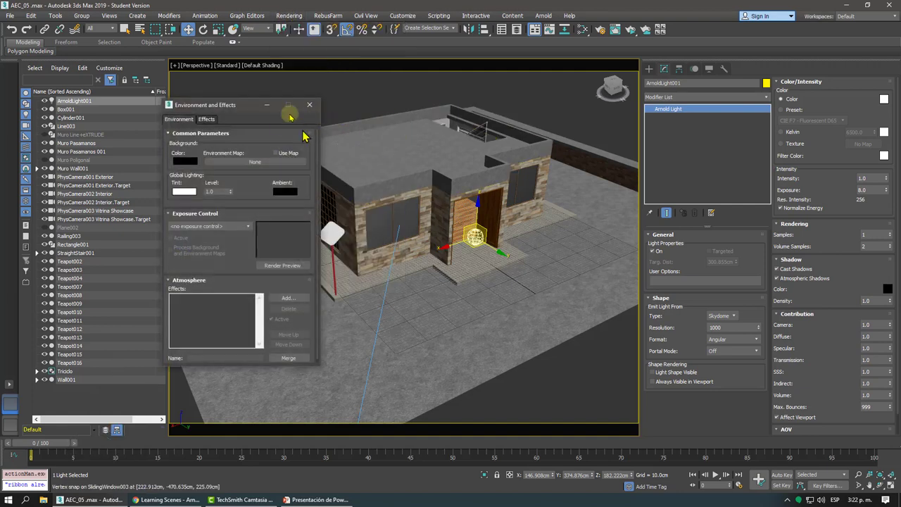
mouse_move(250, 109)
left_mouse_down()
mouse_move(164, 104)
mouse_move(185, 104)
left_mouse_up()
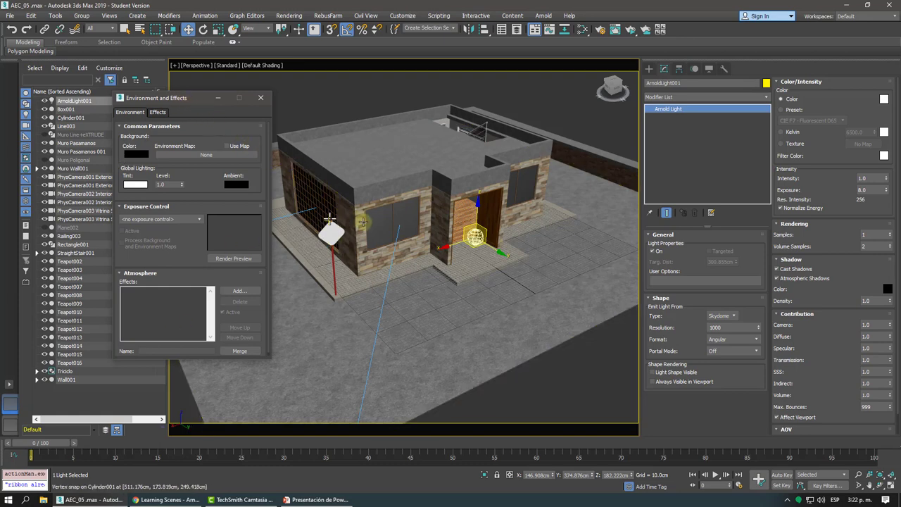
middle_click_drag(324, 197, 374, 208, "alt")
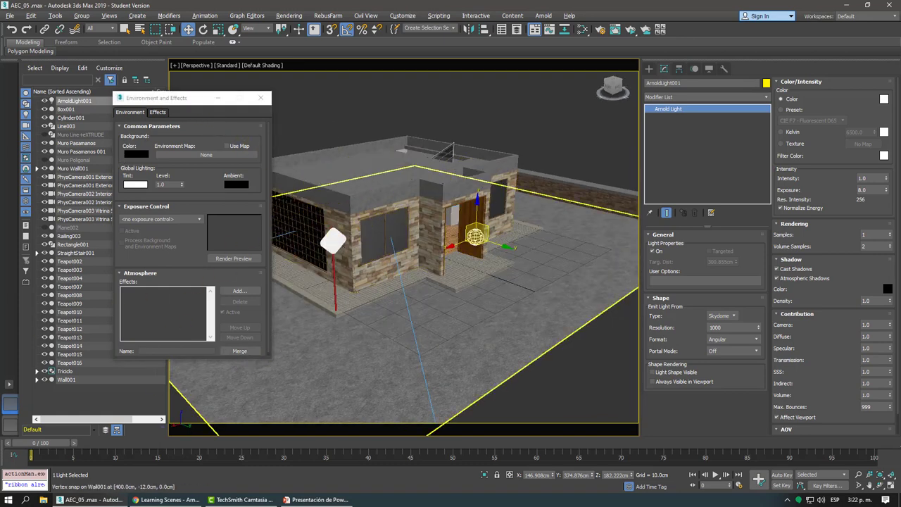
middle_click_drag(271, 338, 368, 226, "alt")
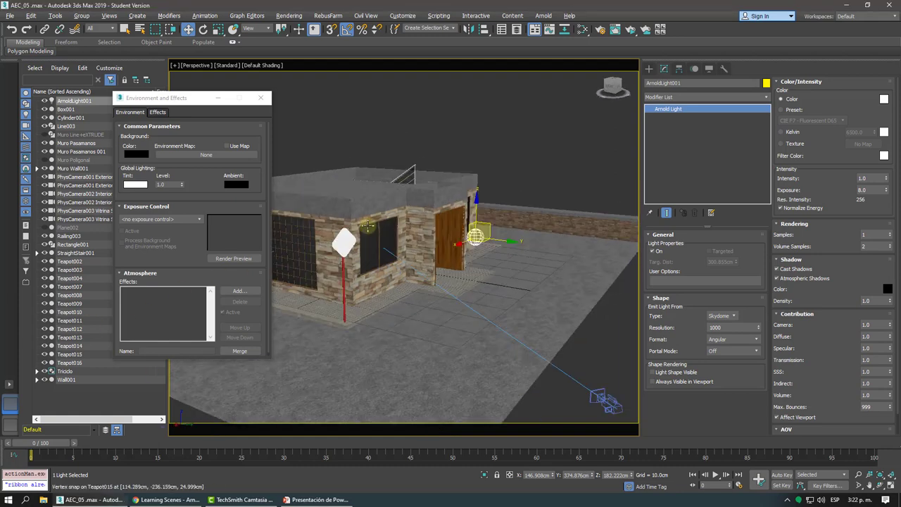
- Place a Physical camera from the Create panel, then turn off the scene's exposure control
left_click(647, 69)
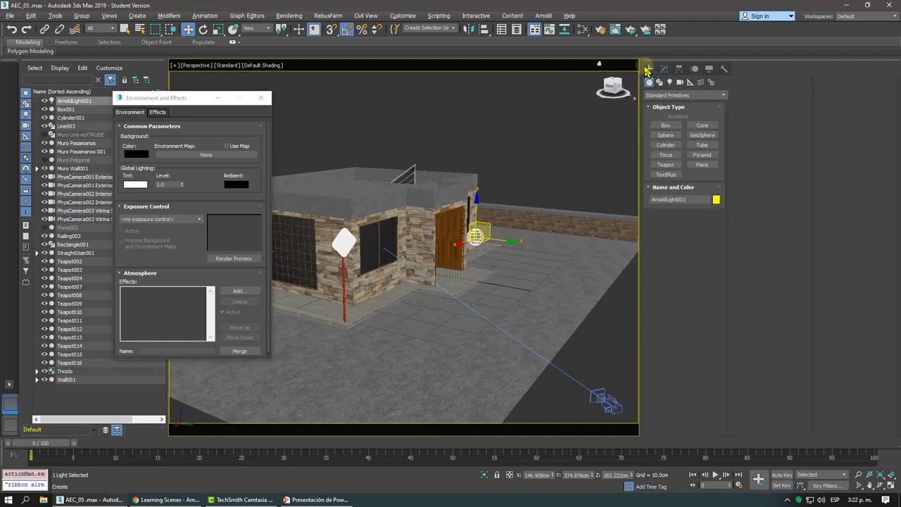
left_click(680, 82)
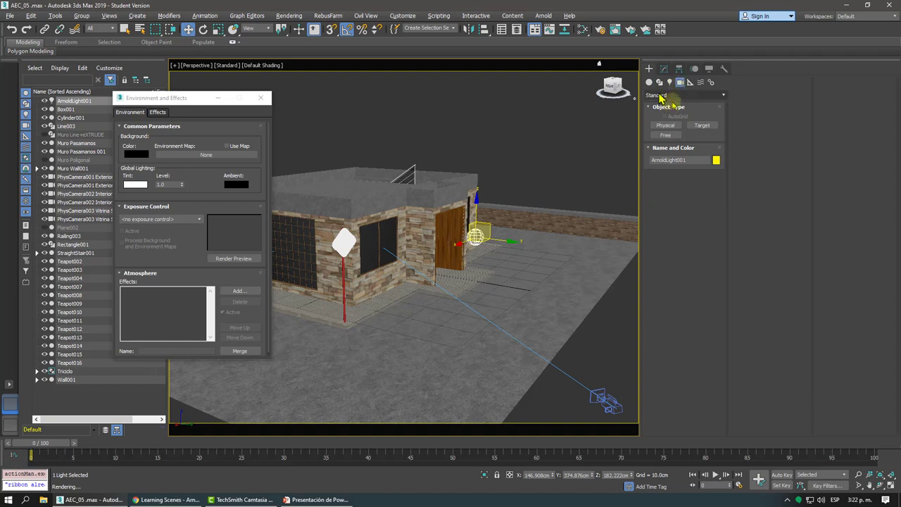
left_click(665, 126)
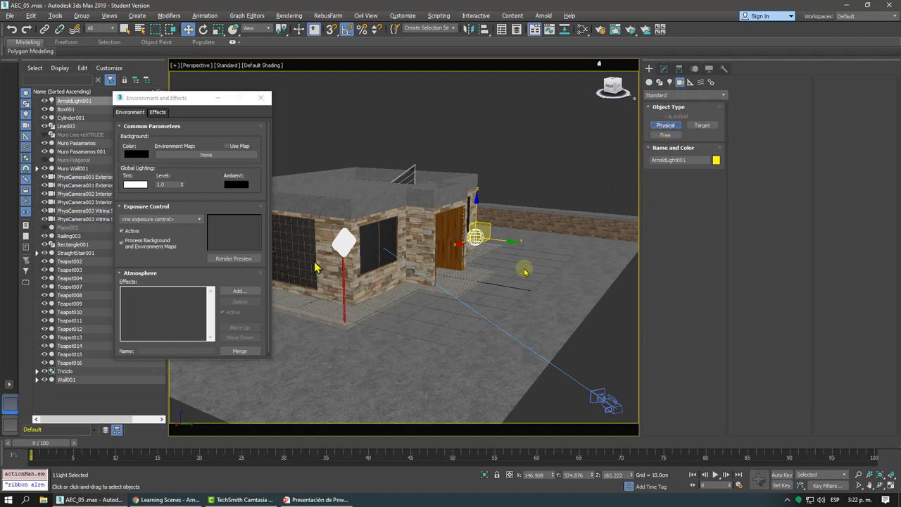
left_click_drag(455, 308, 451, 304)
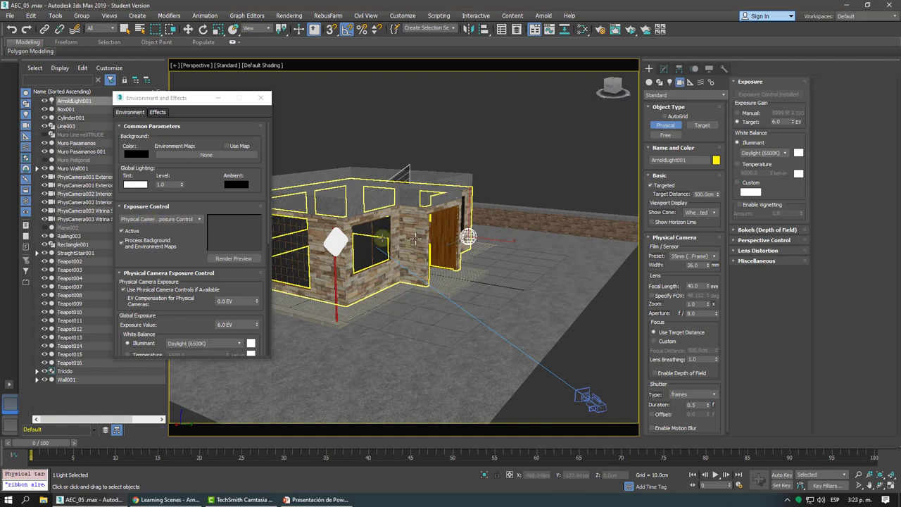
right_click(458, 239)
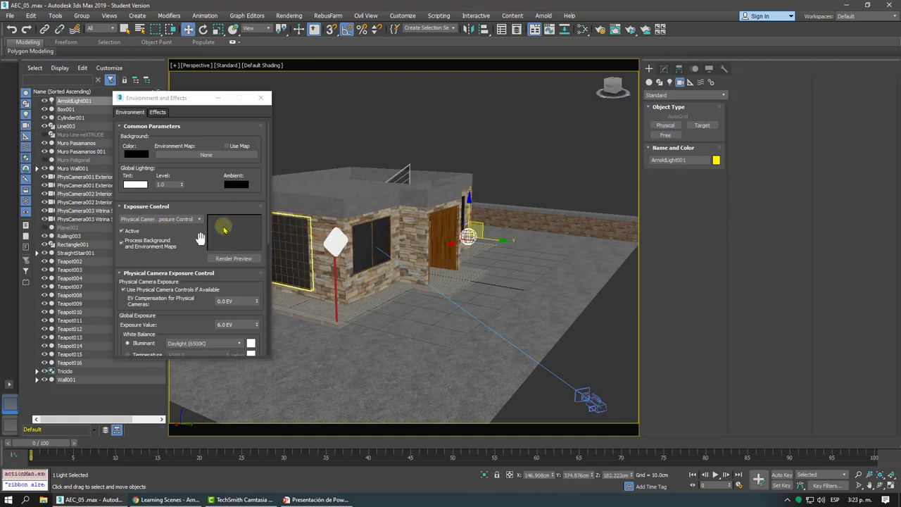
left_click(186, 219)
left_click(173, 231)
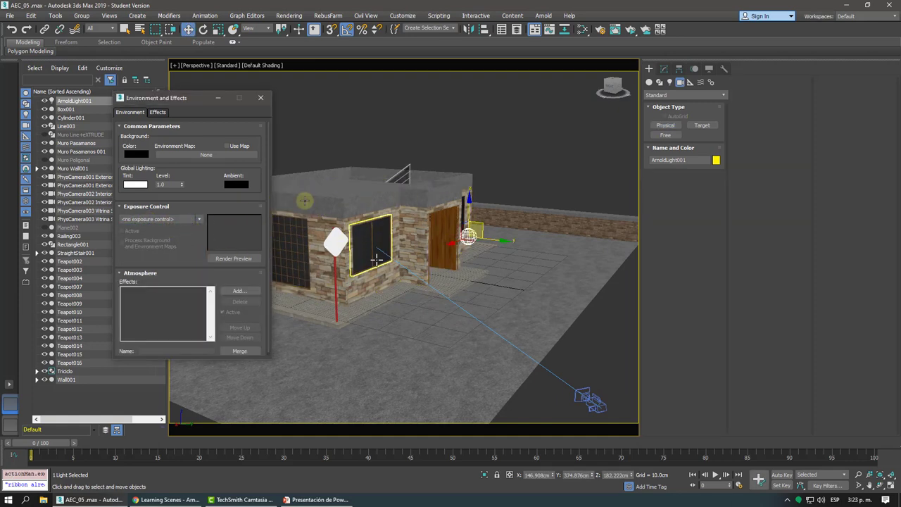
- Start another physical camera and keep Physical Camera Exposure Control as the scene's exposure type
left_click(664, 126)
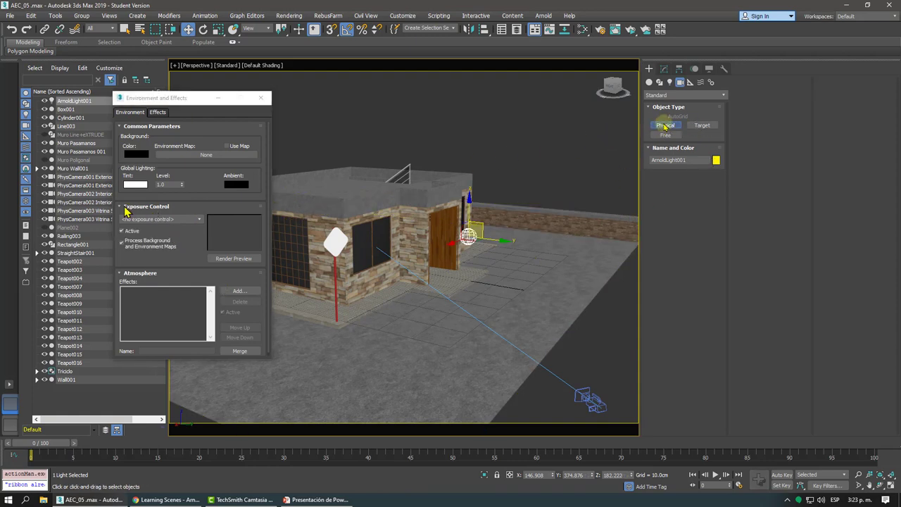
left_click(519, 151)
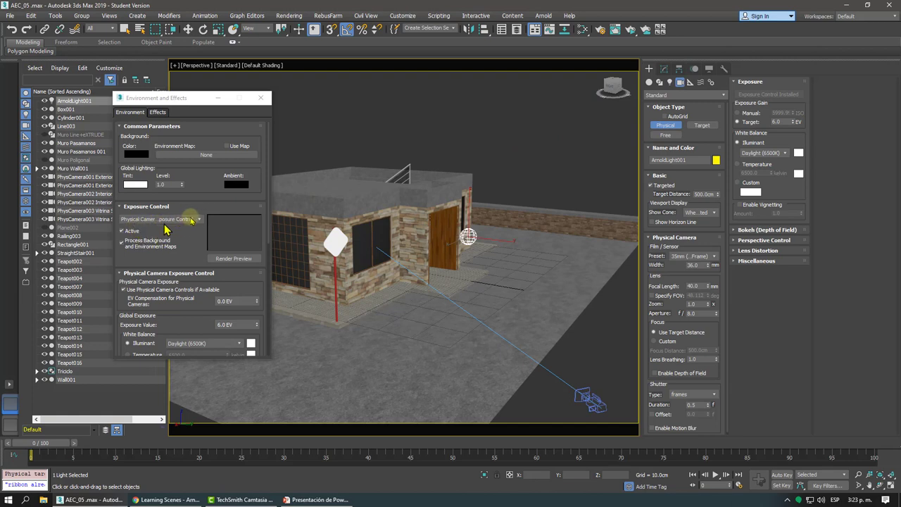
left_click(196, 221)
left_click(197, 220)
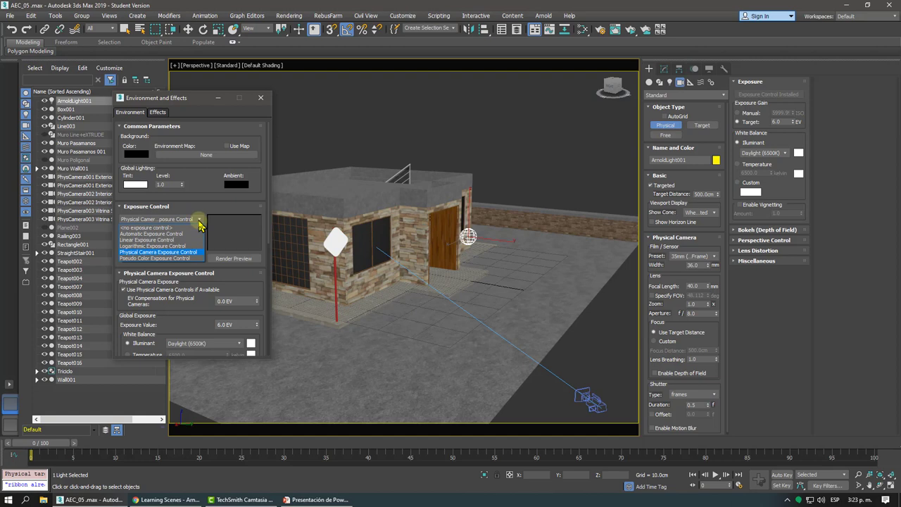
left_click(199, 221)
middle_click_drag(407, 253, 426, 243, "alt")
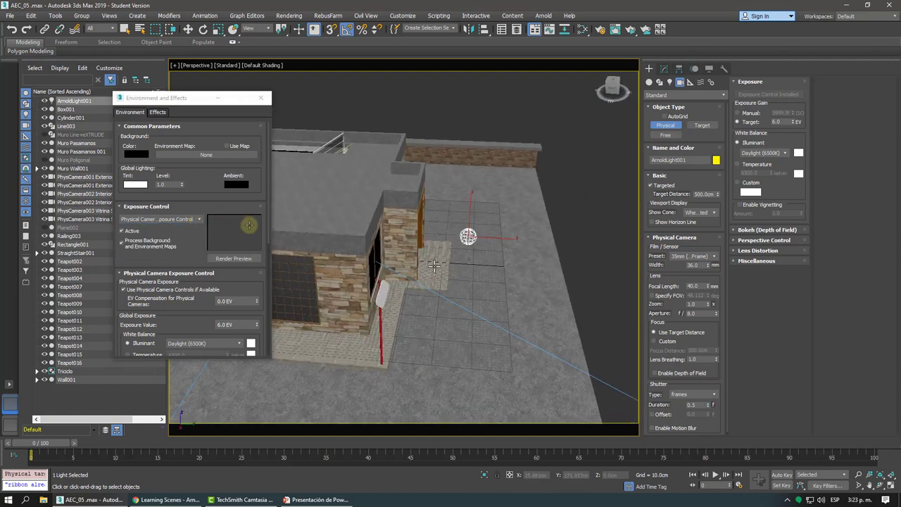
scroll(427, 243, "down", 2)
- Drag out a new physical camera aimed at the house and view through PhysCamera001
scroll(427, 243, "down", 2)
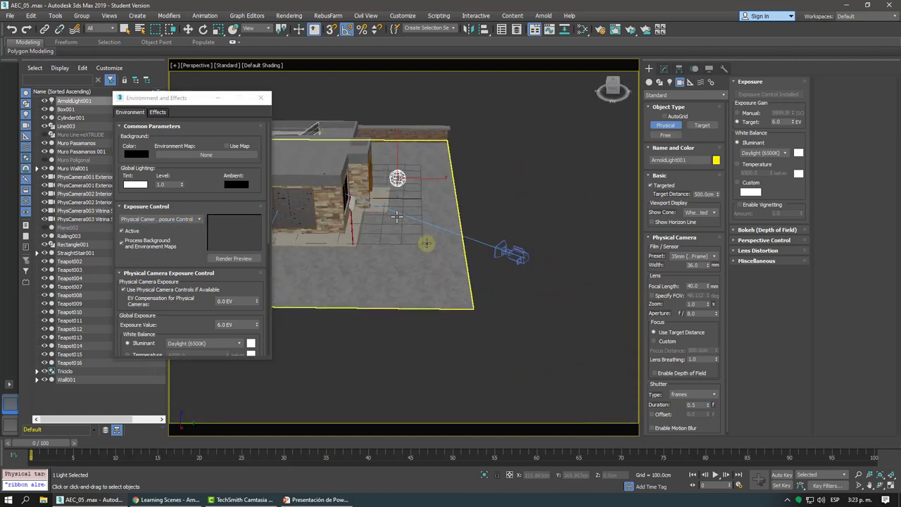
left_click_drag(438, 295, 333, 224)
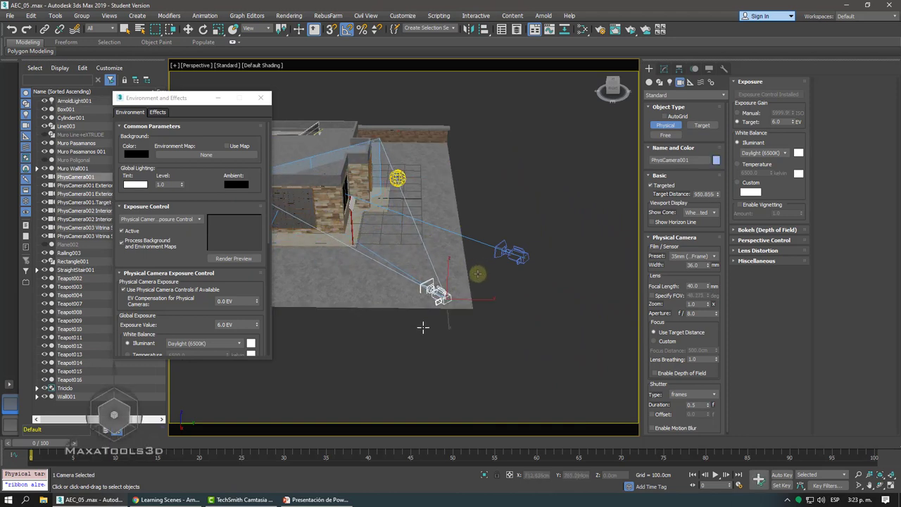
key("w")
mouse_move(451, 303)
middle_mouse_down()
mouse_move(443, 290)
mouse_move(405, 292)
middle_mouse_up()
key("c")
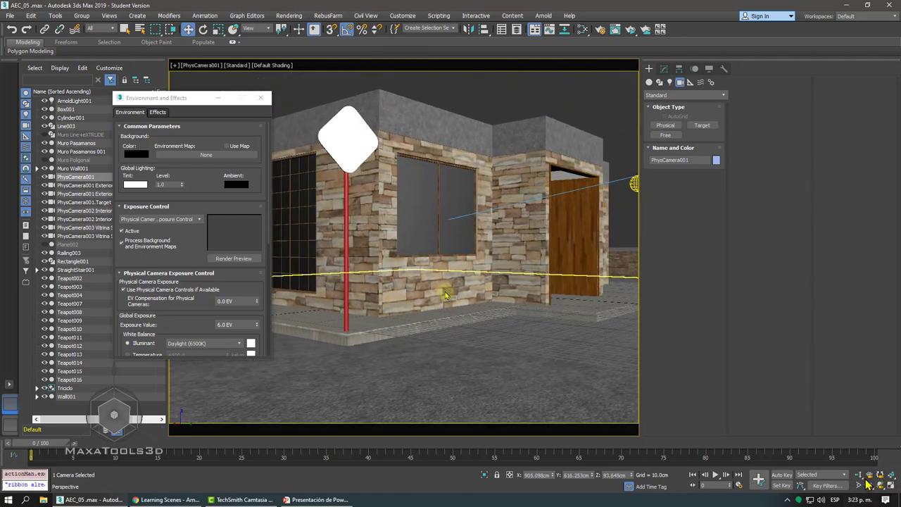
left_click_drag(164, 97, 65, 97)
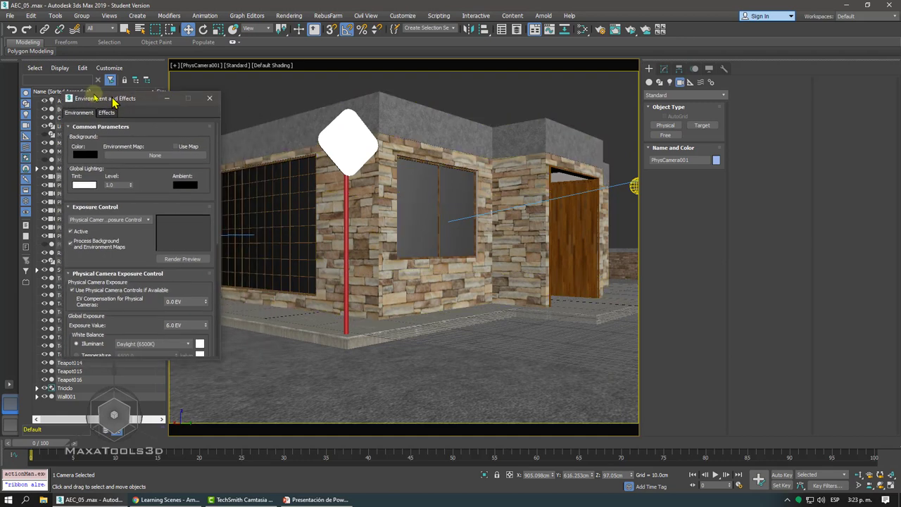
- Orbit and dolly PhysCamera001 back to frame the house's corner, window and wooden door
left_click(879, 488)
left_click_drag(438, 279, 387, 264)
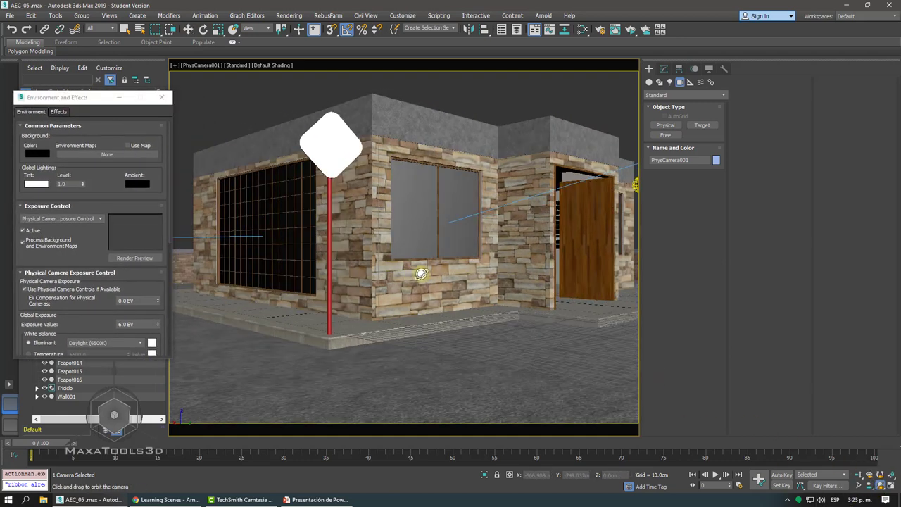
left_click(858, 475)
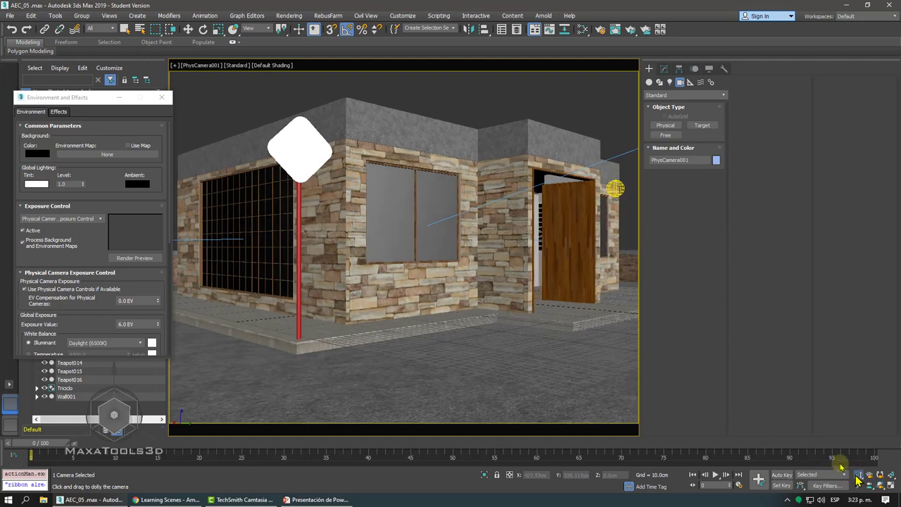
left_click_drag(487, 237, 465, 255)
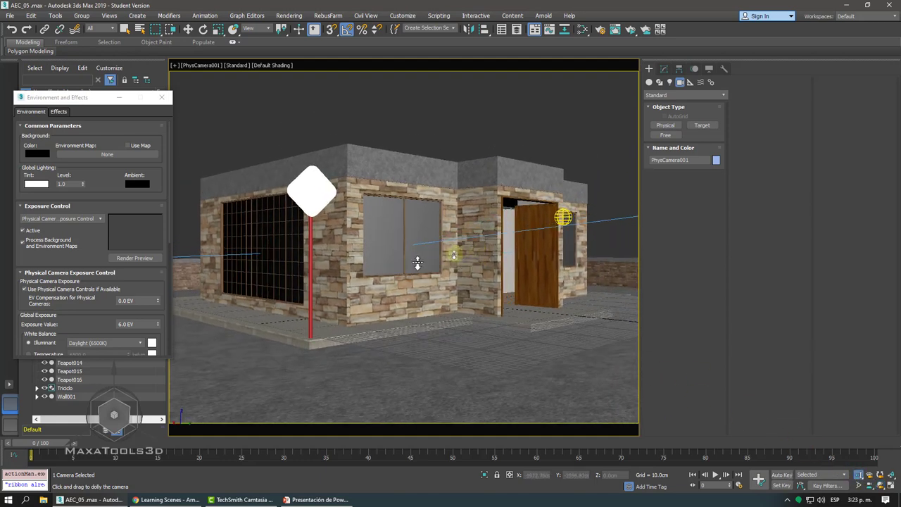
right_click(454, 253)
left_click(454, 253)
left_click(425, 241)
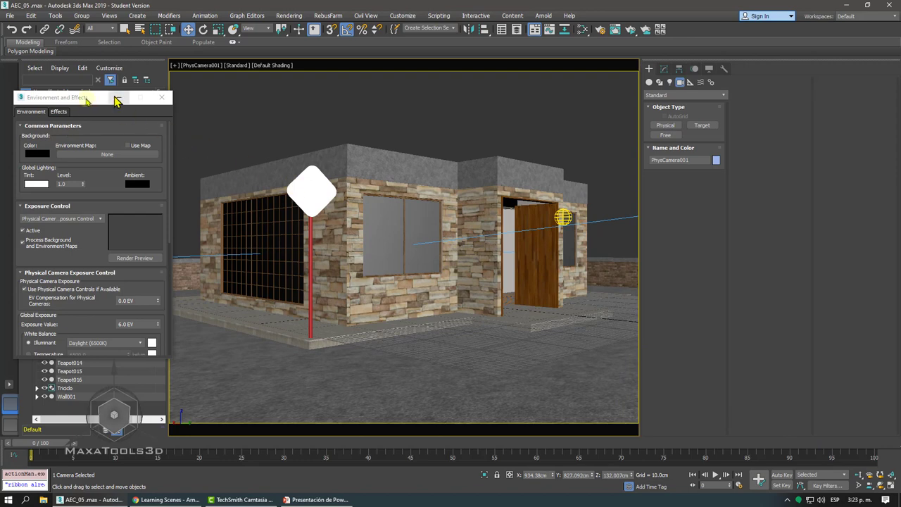
left_click_drag(86, 101, 224, 95)
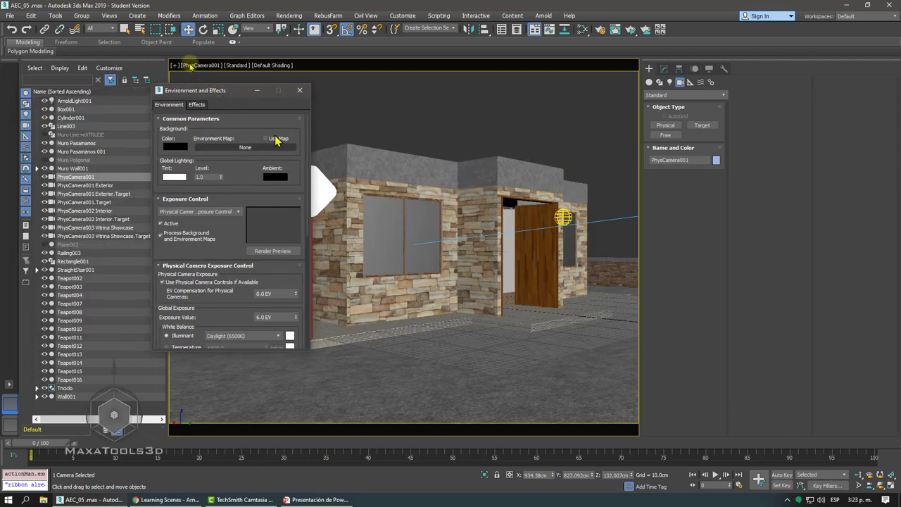
- Delete the old PhysCamera001 Exterior camera and its target
left_click(191, 69)
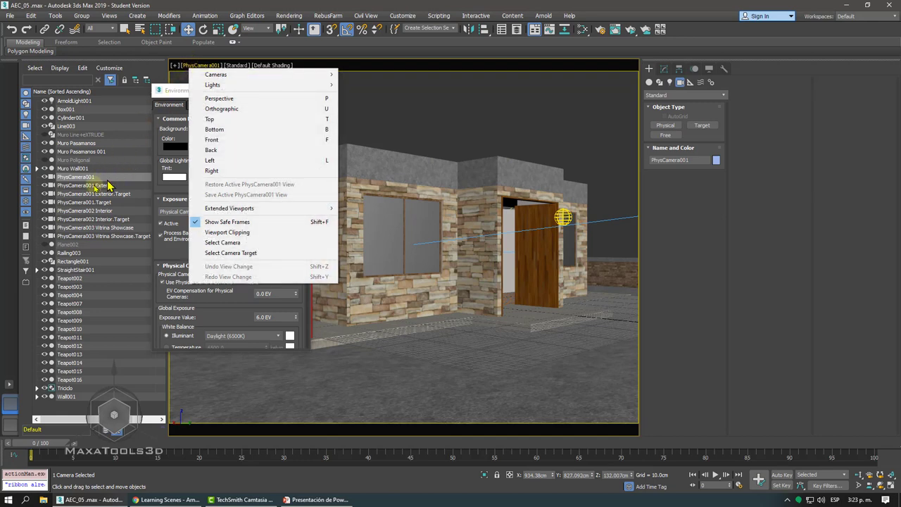
left_click(95, 185)
left_click(96, 195, "ctrl")
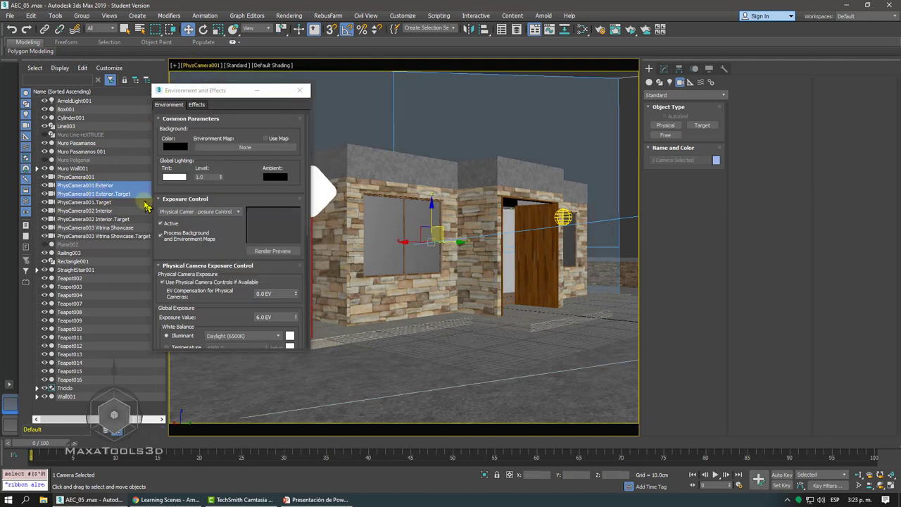
key("Delete")
- Rename the new camera to 'PhysCamera001 Exterior' and close the Environment dialog
left_click(79, 177)
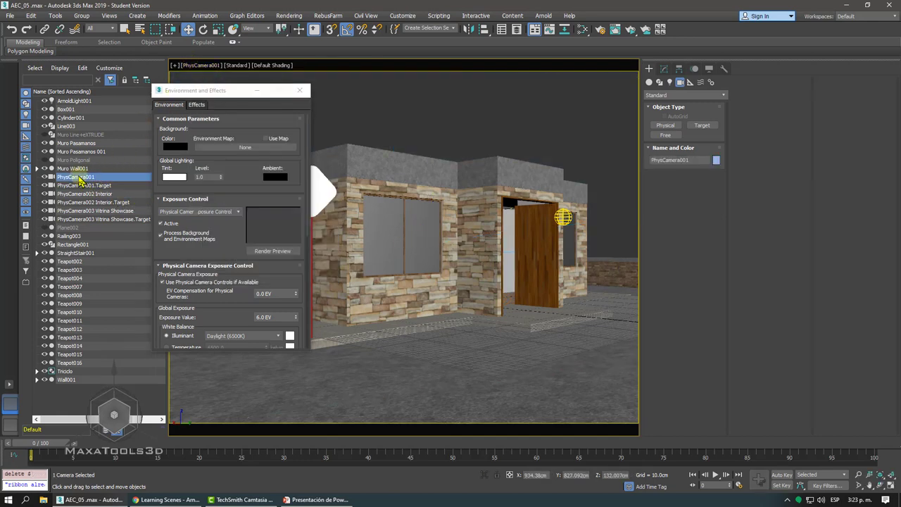
right_click(82, 181)
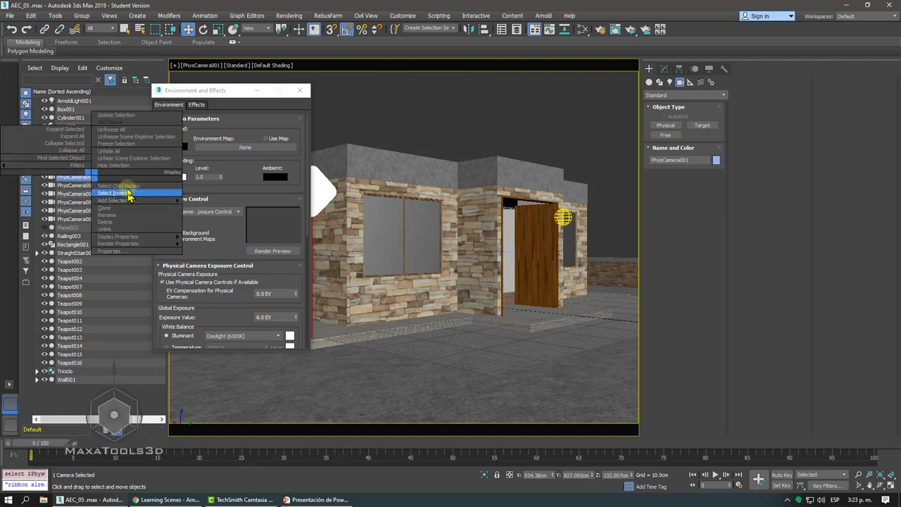
left_click(116, 214)
type(".Exter")
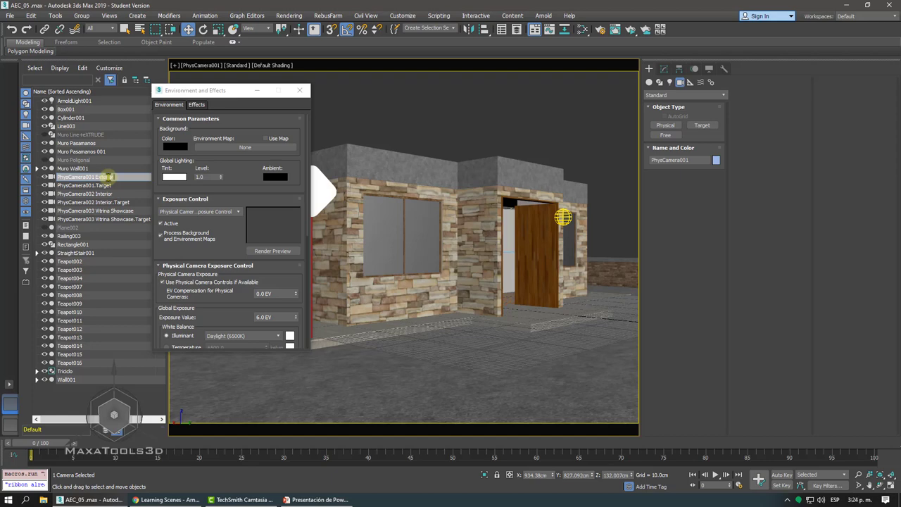
key("Return")
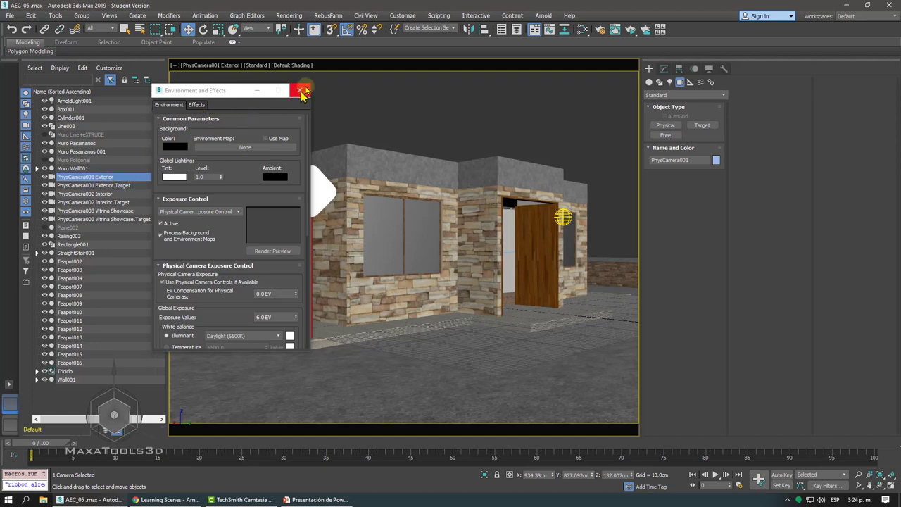
left_click(299, 90)
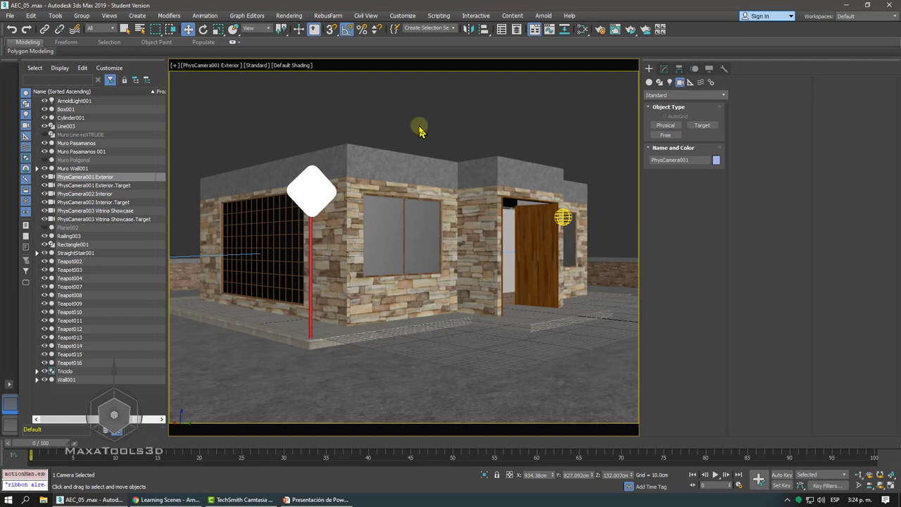
- Pick PhysCamera001 Exterior from the Select Camera list as the viewport's camera view
left_click(419, 130)
key("c")
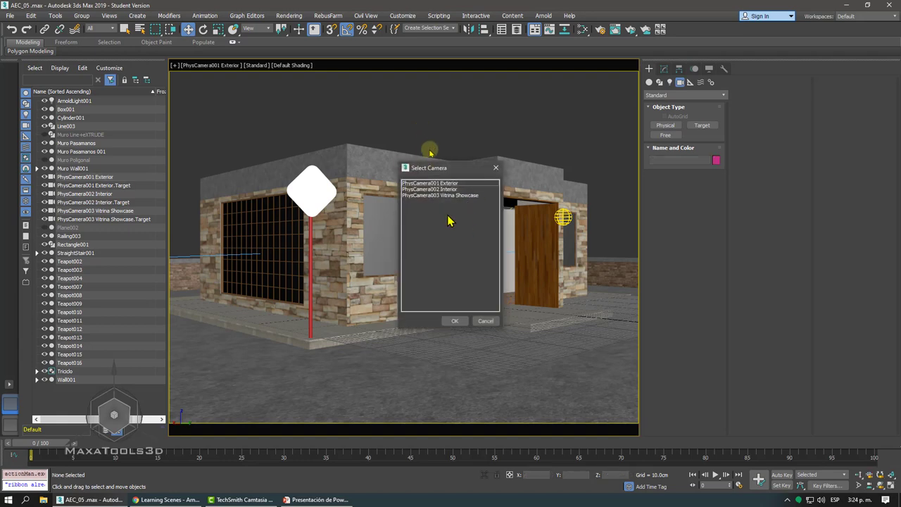
left_click(448, 195)
left_click(448, 183)
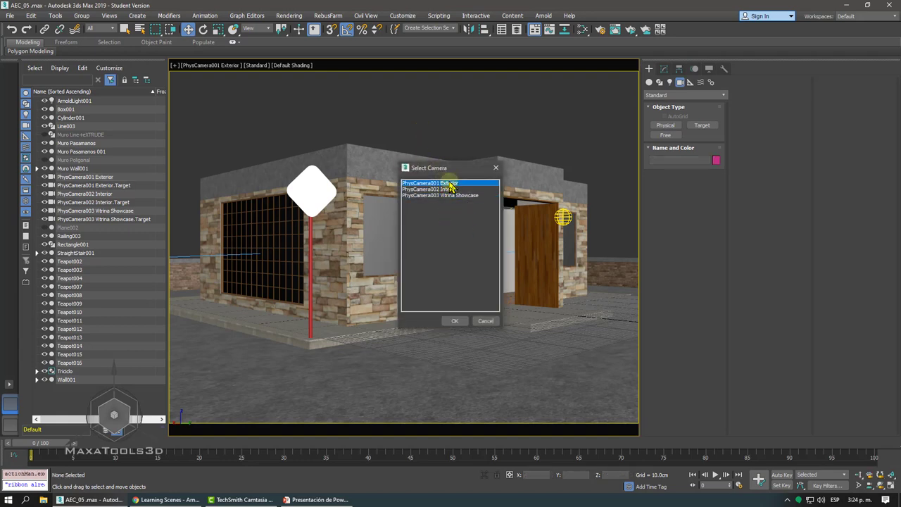
left_click(448, 320)
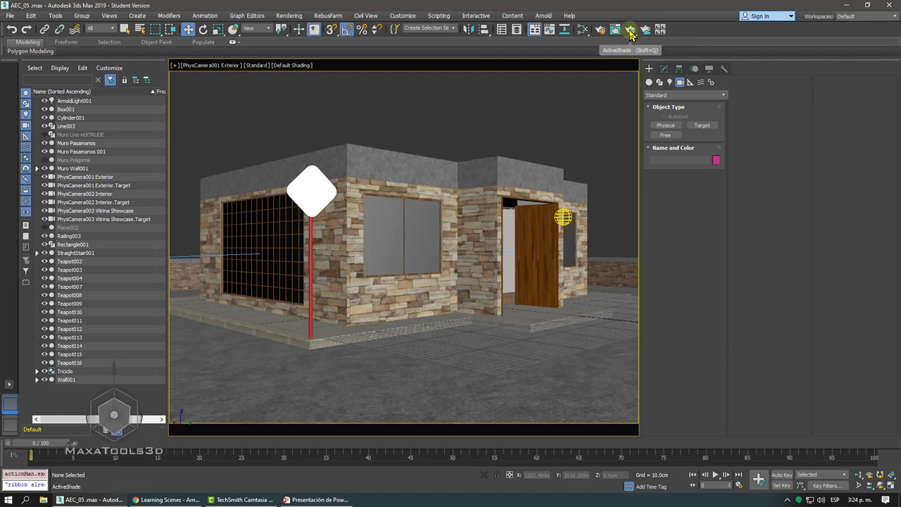
- Start an ActiveShade render of the Exterior view and select PhysCamera001 Exterior in the Modify panel
left_click(630, 30)
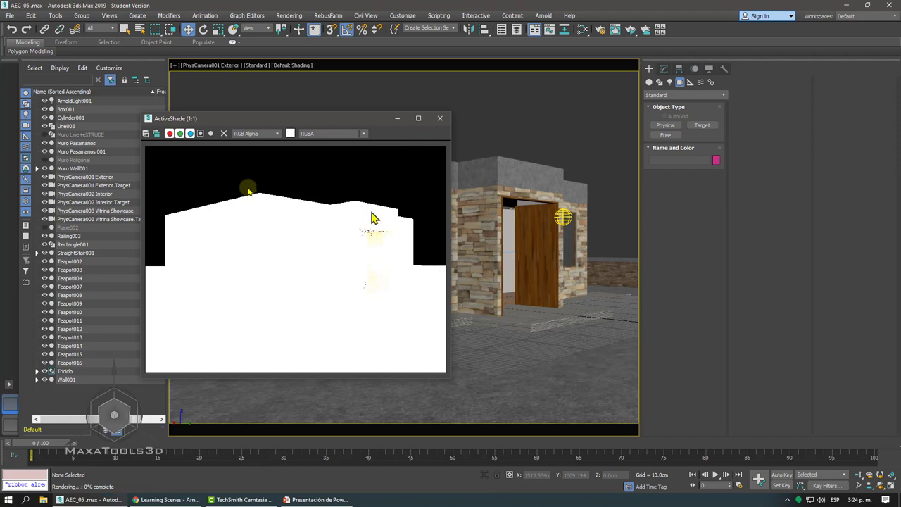
left_click(664, 70)
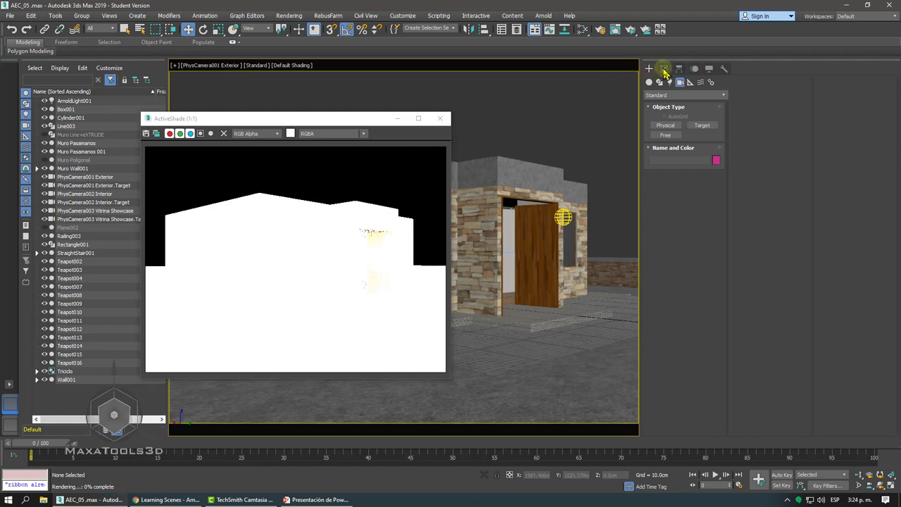
left_click(664, 71)
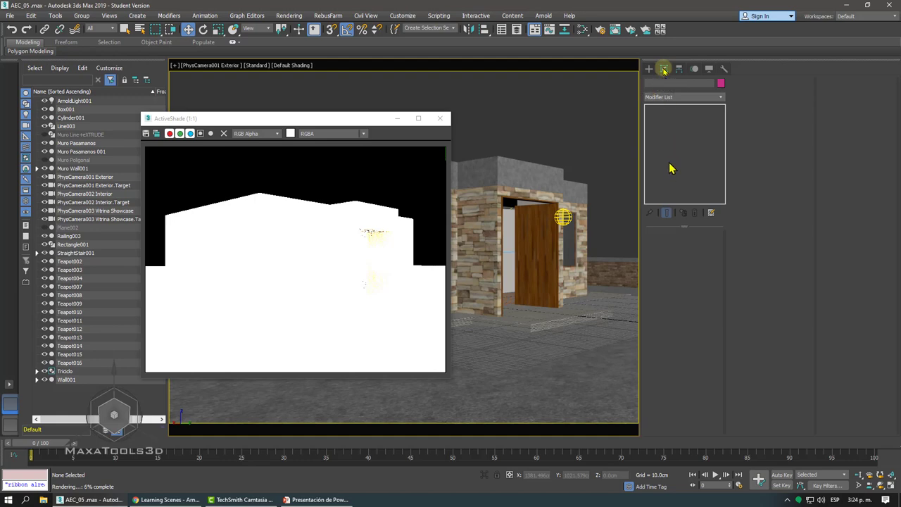
left_click(78, 177)
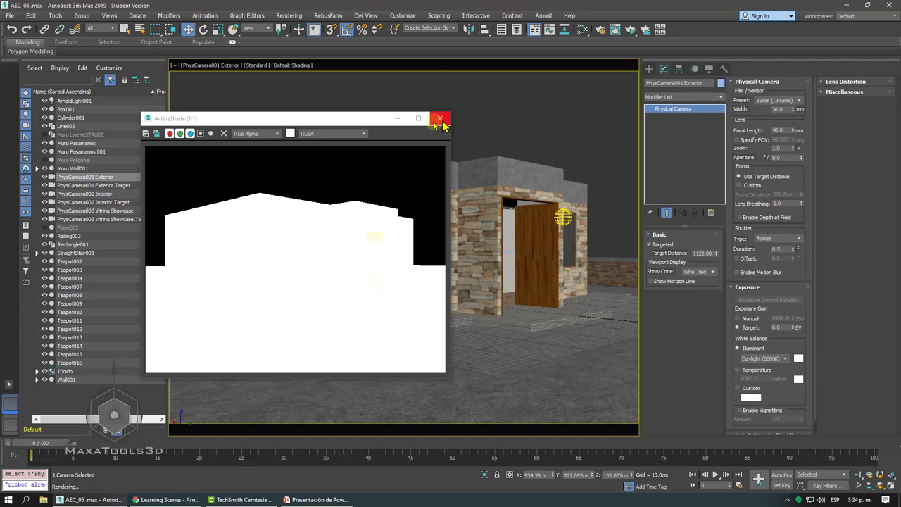
- Widen the command panel to review the camera's 40 mm lens, f/8.0 aperture and 6.0 EV target
left_click(442, 125)
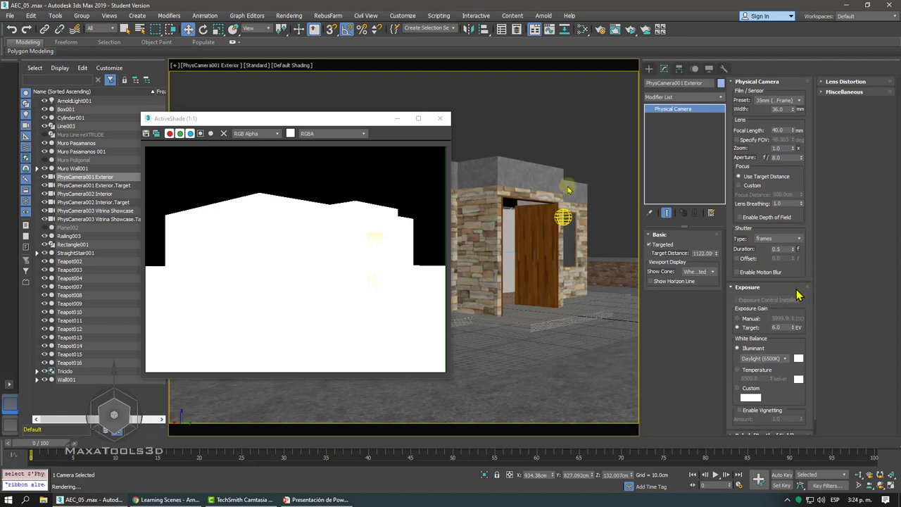
scroll(795, 292, "down", 1)
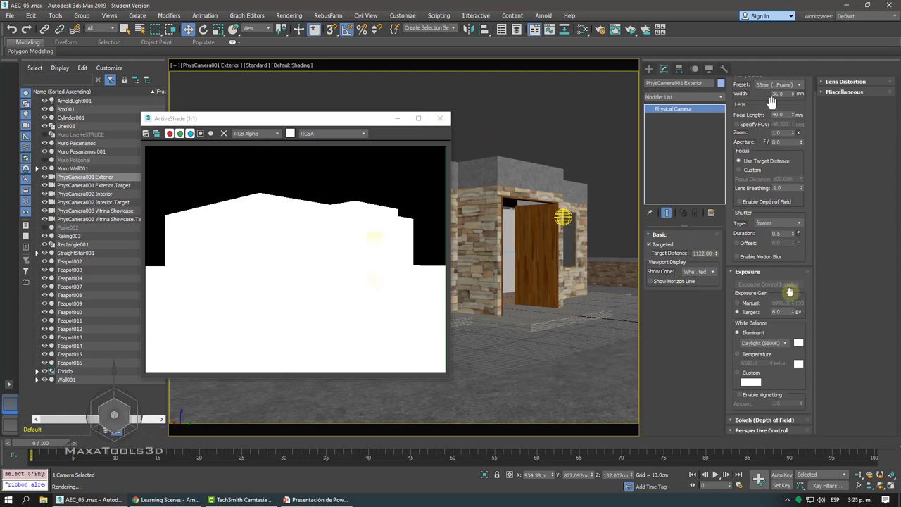
scroll(775, 120, "up", 1)
left_click_drag(639, 178, 823, 177)
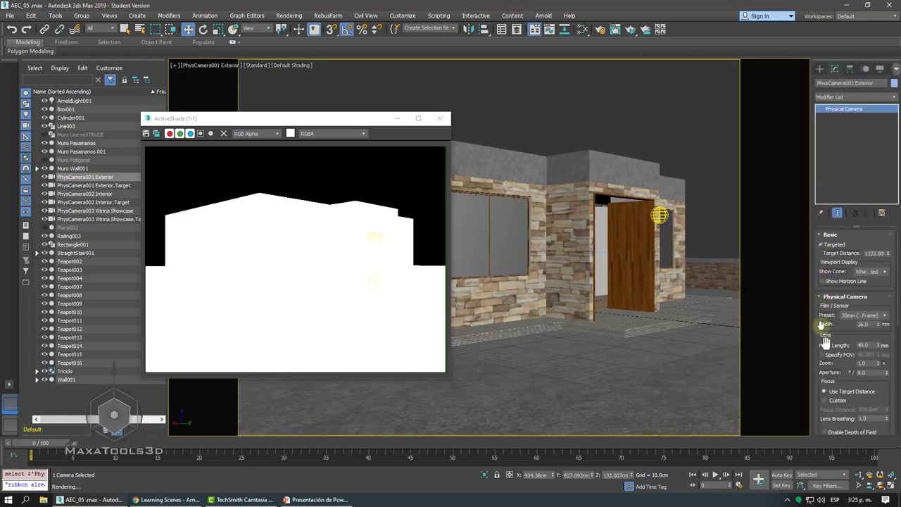
left_click_drag(829, 294, 833, 69)
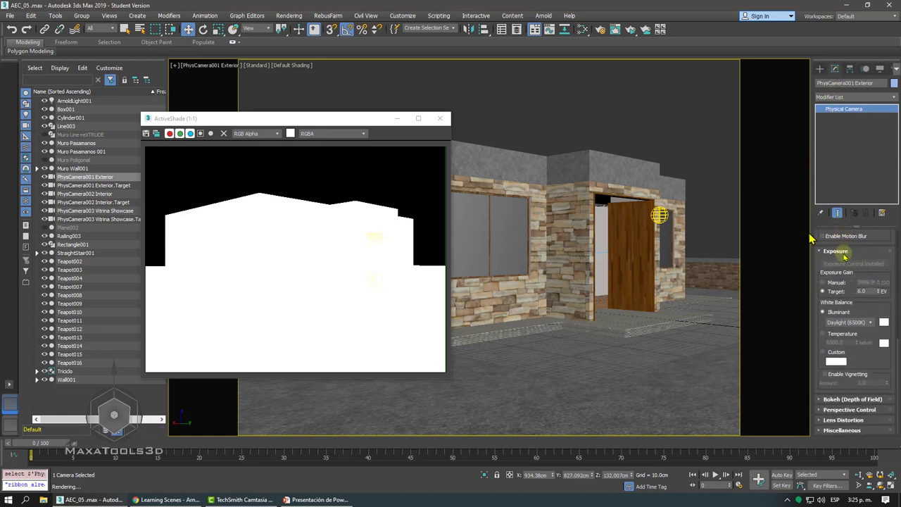
left_click_drag(811, 236, 687, 229)
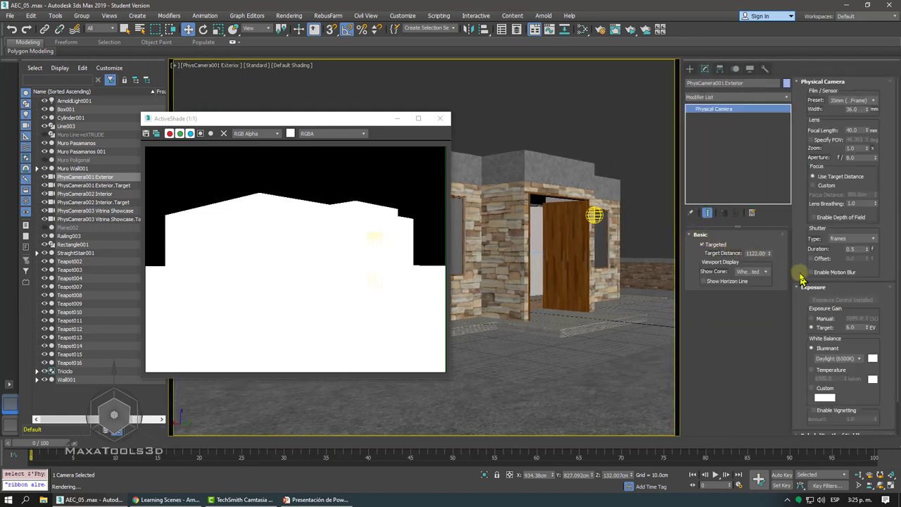
scroll(802, 278, "down", 2)
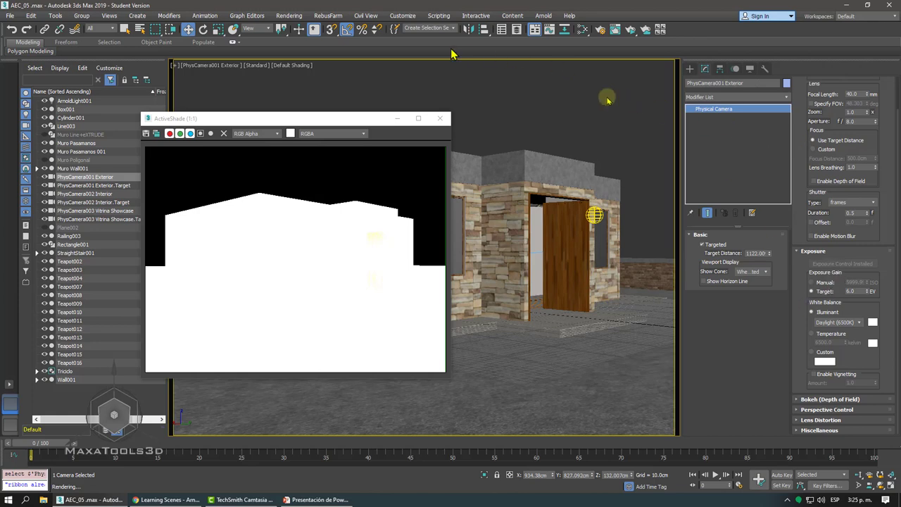
left_click(289, 16)
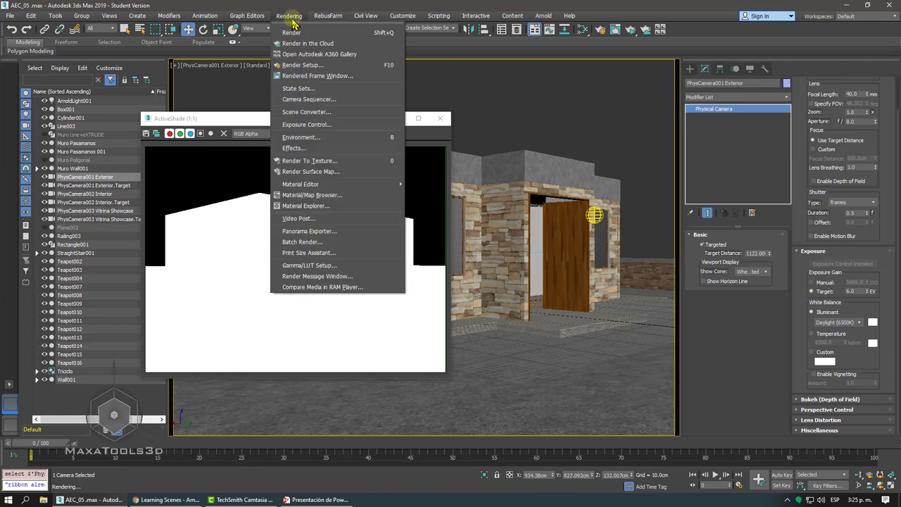
- Set Exposure Control to none, then install Physical Camera Exposure Control from the camera's Exposure rollout
left_click(317, 137)
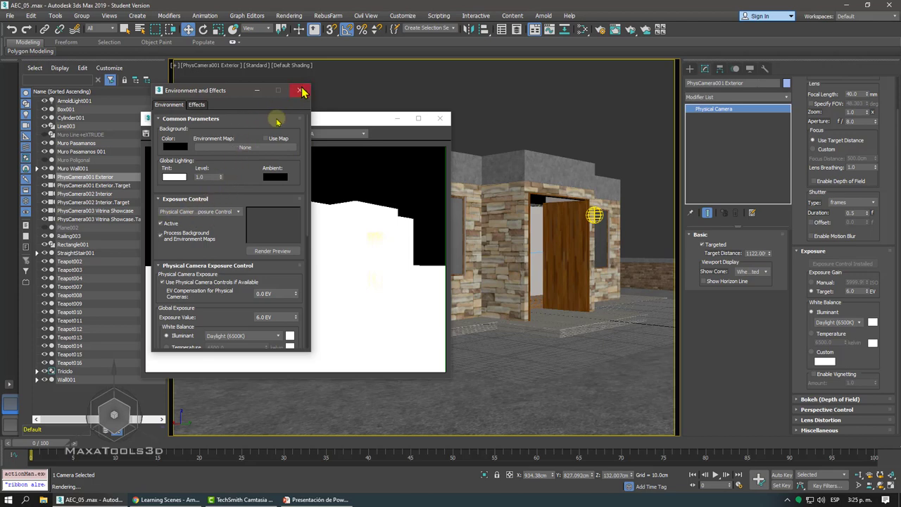
left_click(301, 91)
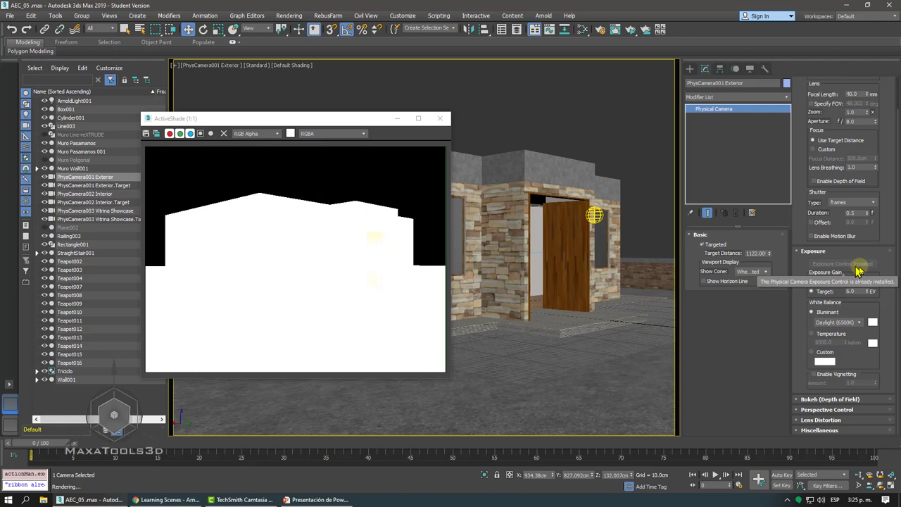
left_click(290, 17)
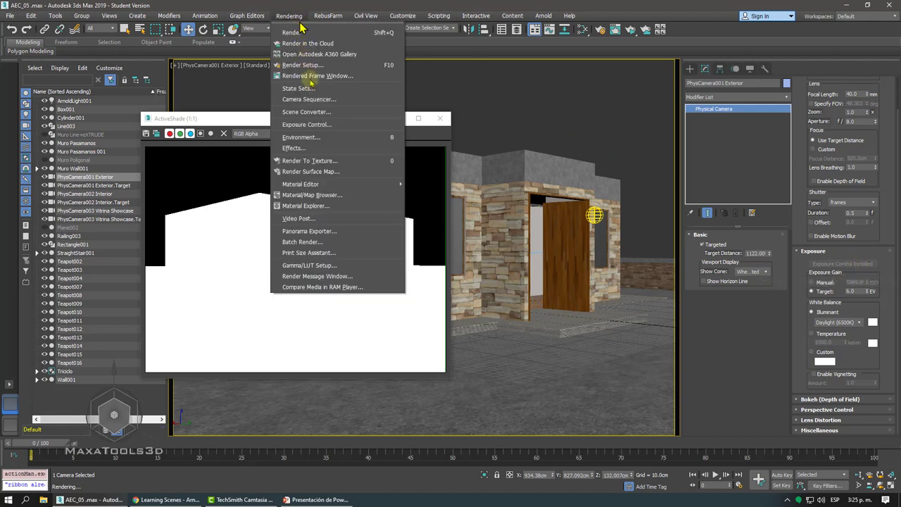
left_click(311, 137)
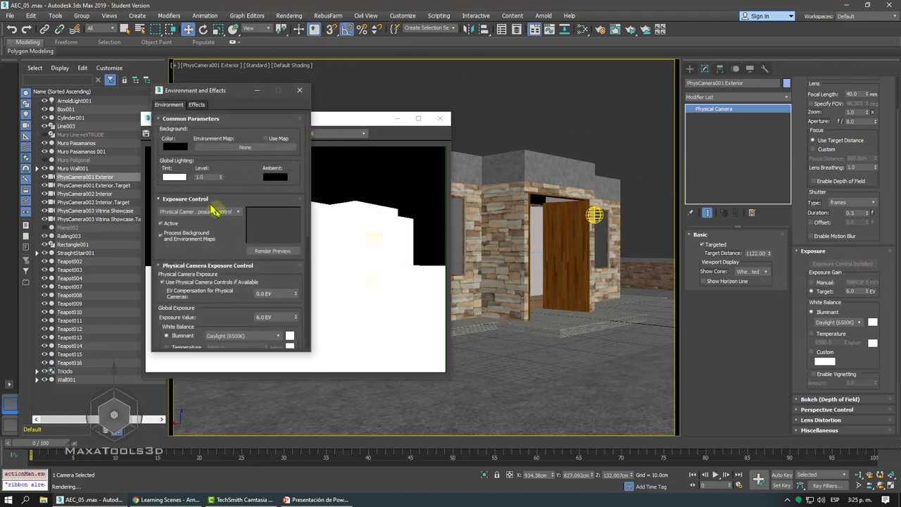
left_click(214, 211)
left_click(202, 218)
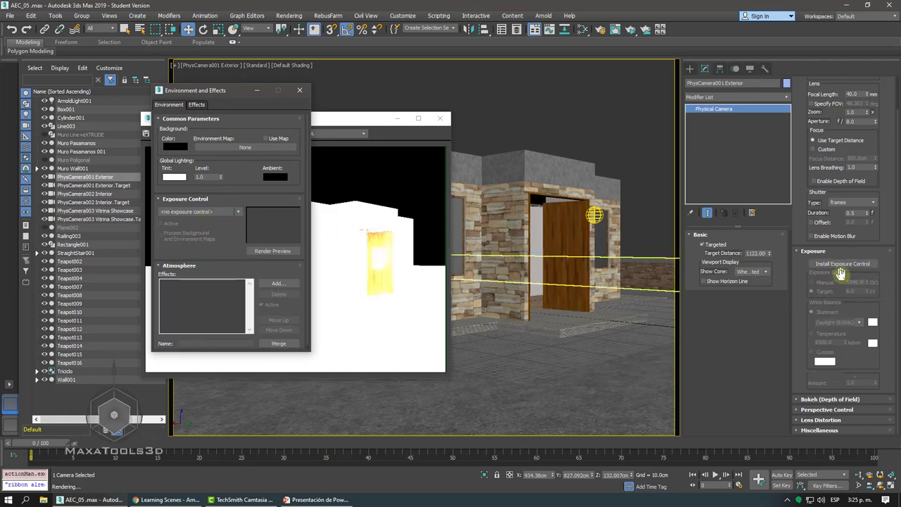
left_click_drag(215, 90, 567, 107)
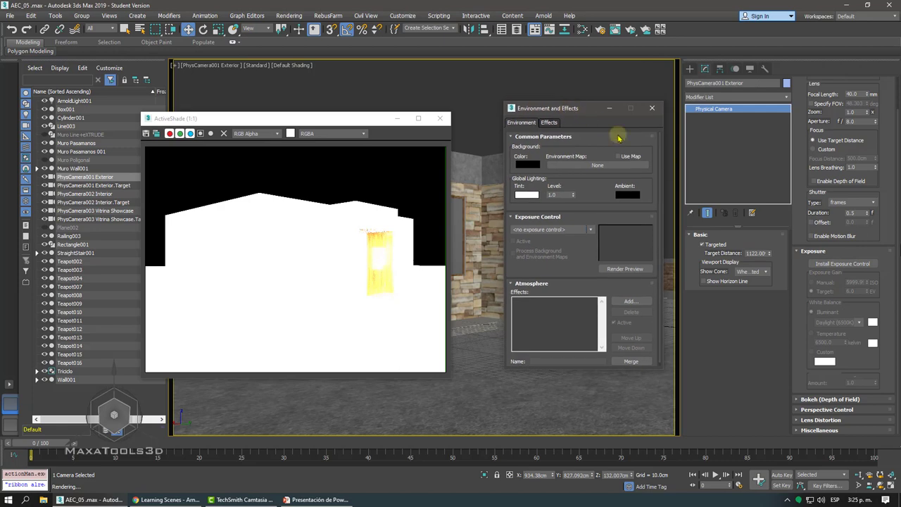
left_click(843, 263)
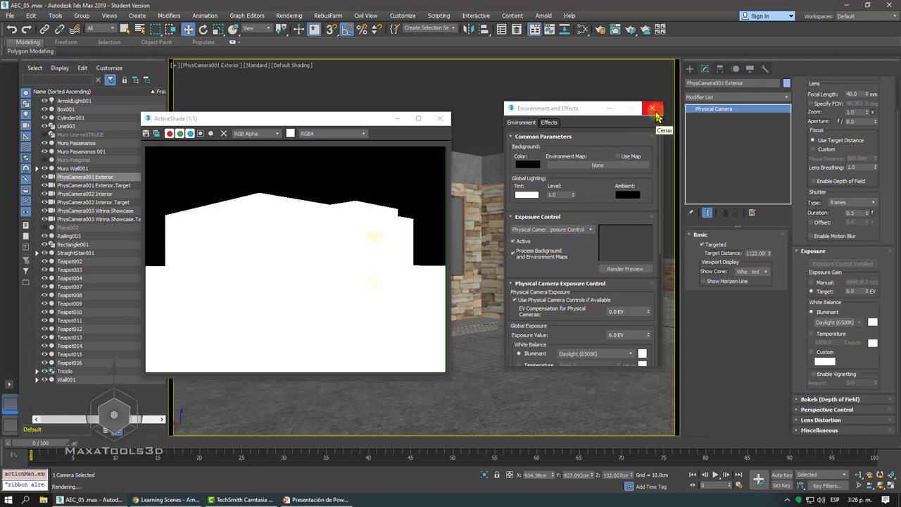
- Raise the Exterior camera's exposure target from 6.0 through 12 to 16 EV, then recentre the ActiveShade window
left_click(653, 109)
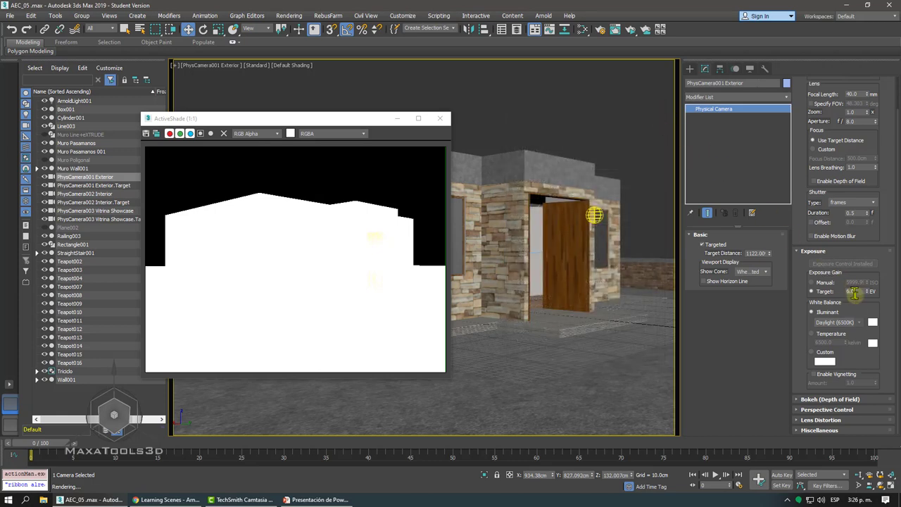
double_click(854, 292)
type("6.0")
key("Return")
left_click(870, 319)
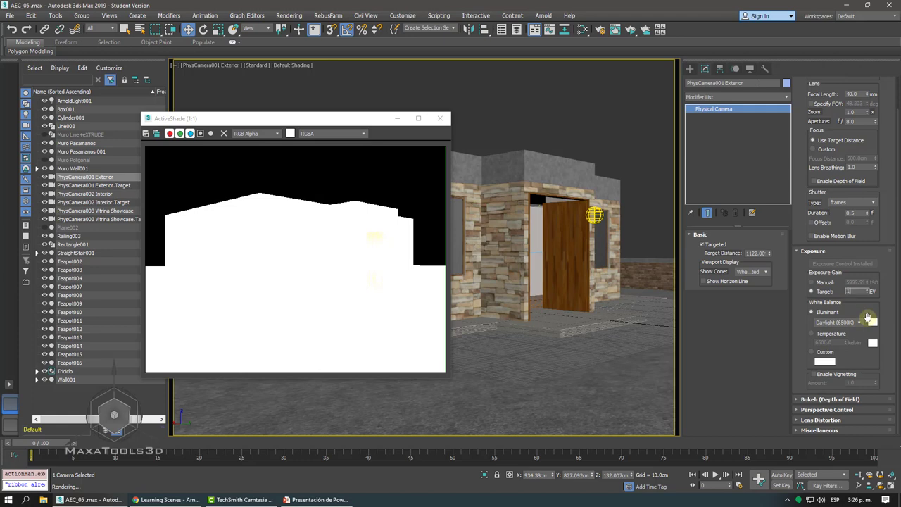
key("Return")
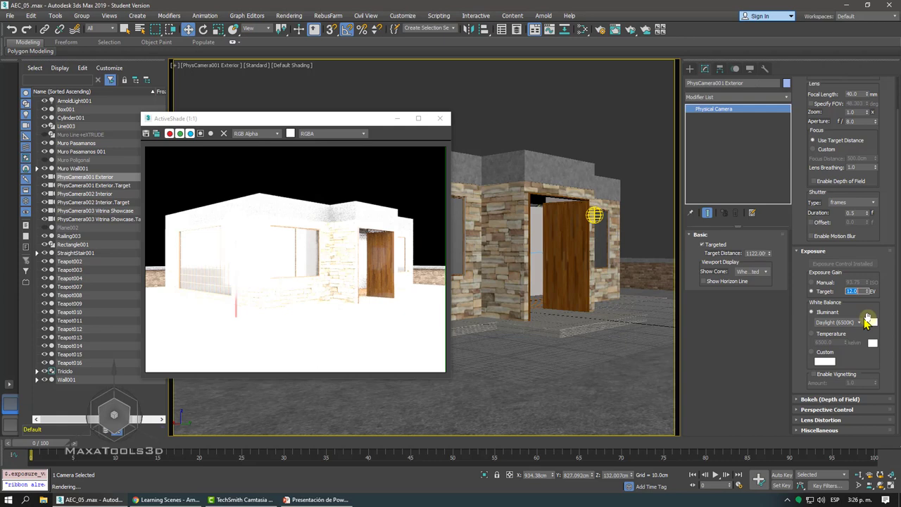
type("16")
key("Return")
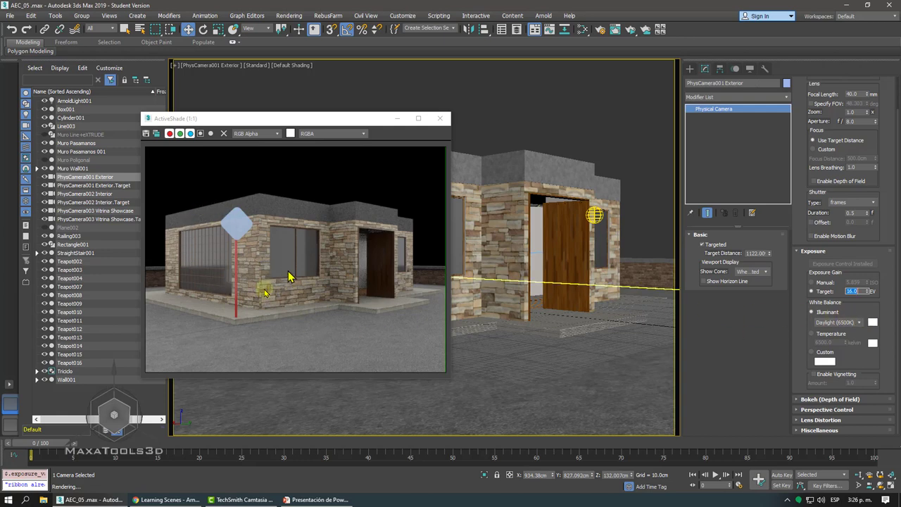
left_click_drag(292, 125, 399, 98)
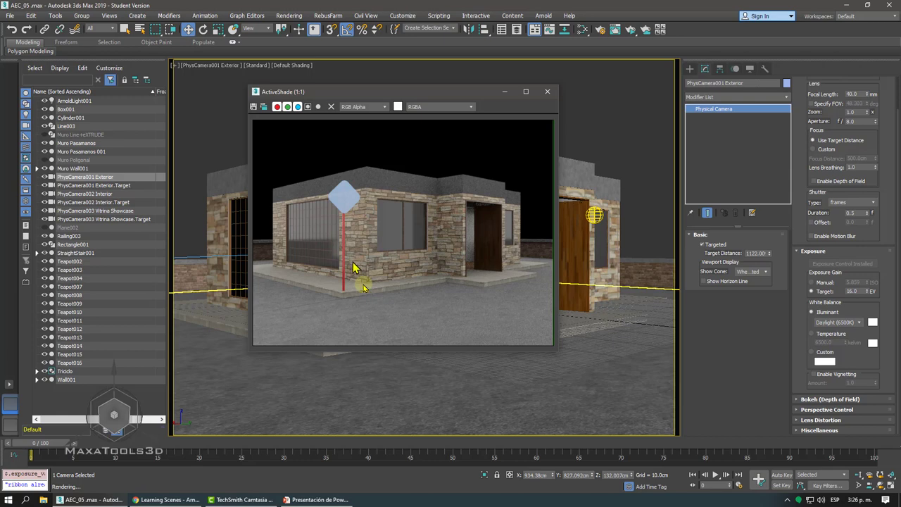
- Use the viewport camera label's Select Camera to select PhysCamera001 Exterior
left_click(597, 217)
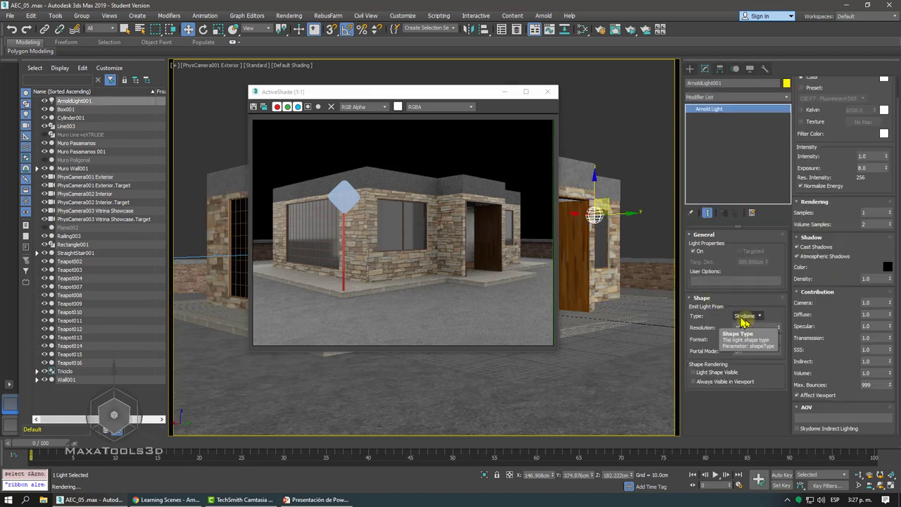
left_click(201, 67)
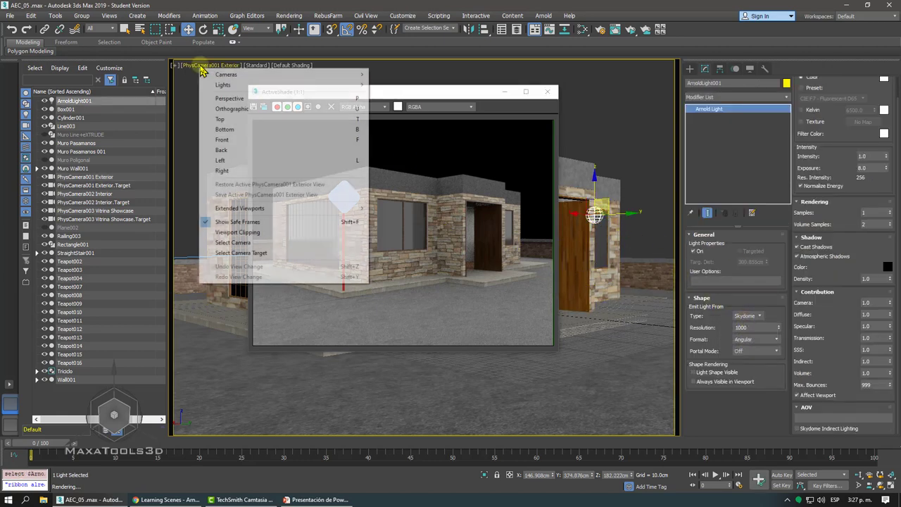
left_click(250, 245)
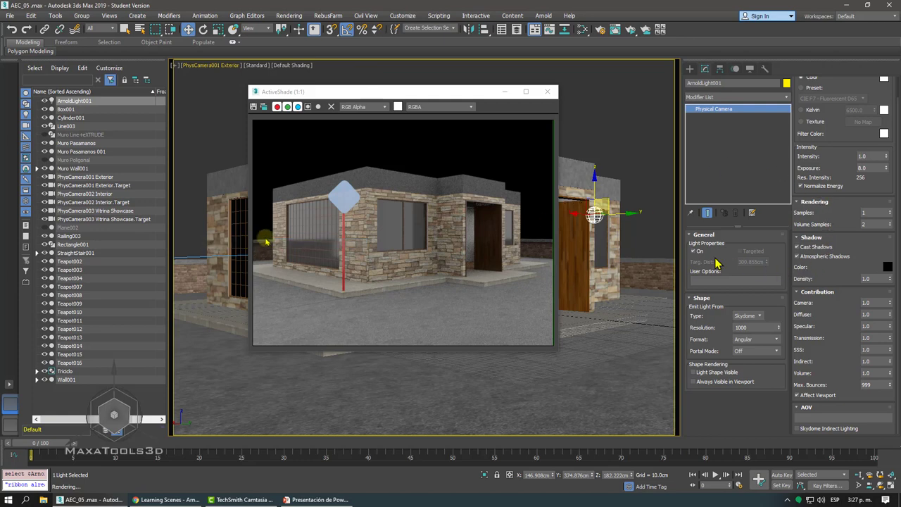
left_click(390, 223)
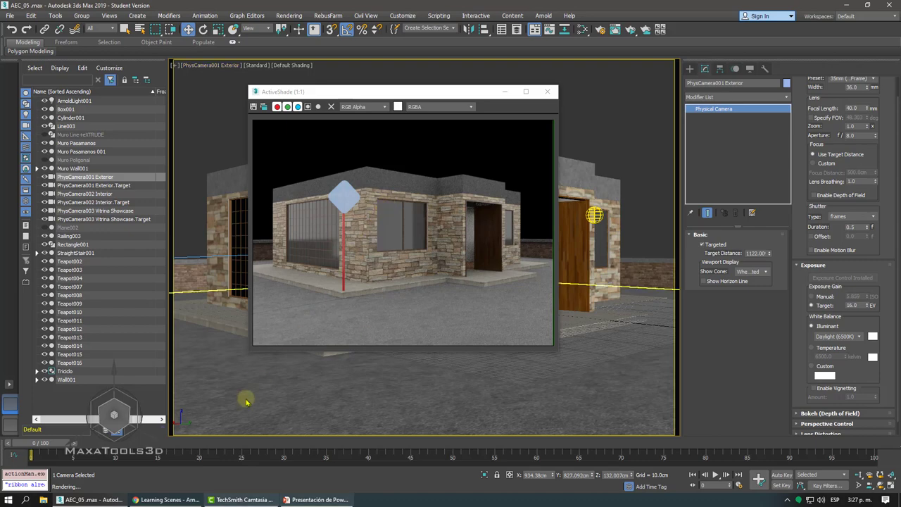
- In a new Chrome tab, search Google for 'store' and show the Imágenes results
left_click(177, 499)
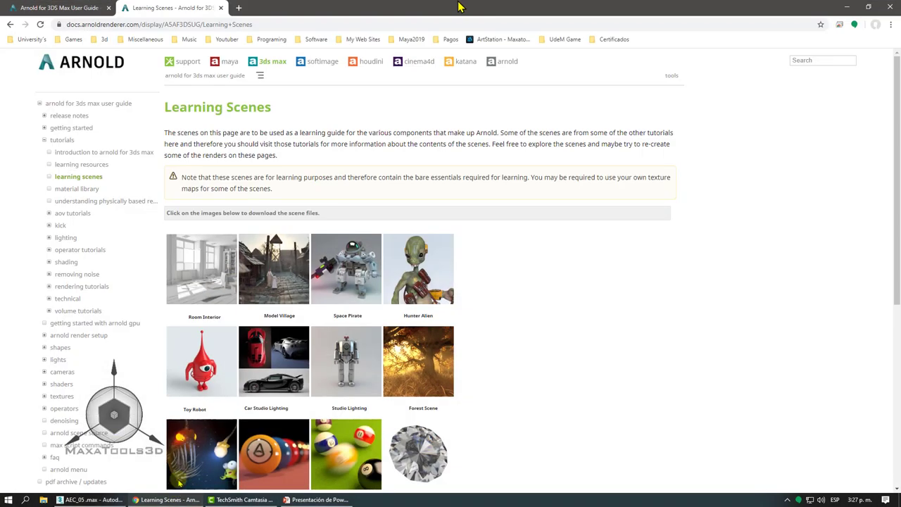
left_click(239, 7)
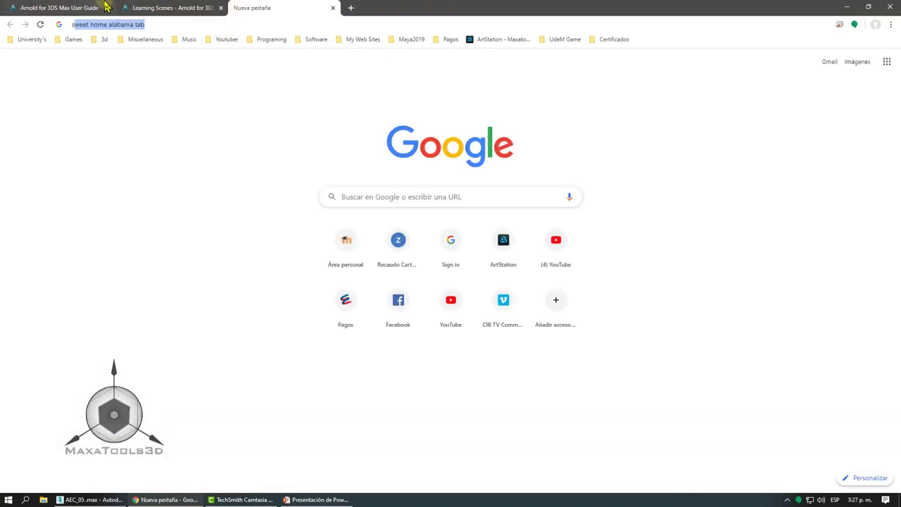
type("store")
key("Return")
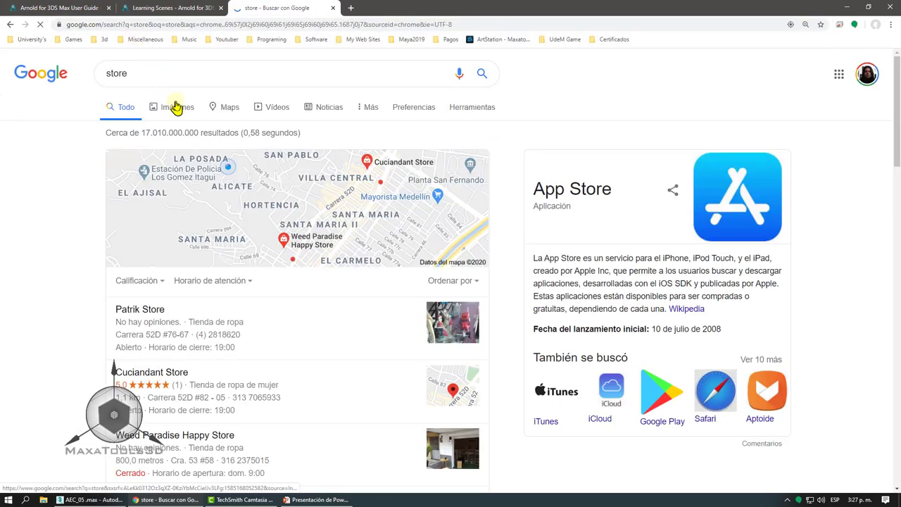
left_click(176, 106)
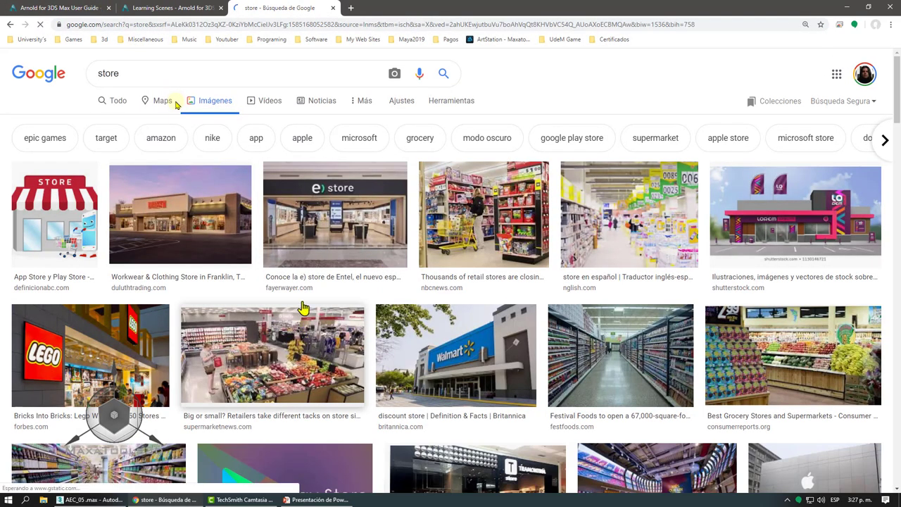
- Scroll down the image results and open the Big Lots storefront photo preview
scroll(586, 191, "down", 1)
scroll(586, 190, "down", 2)
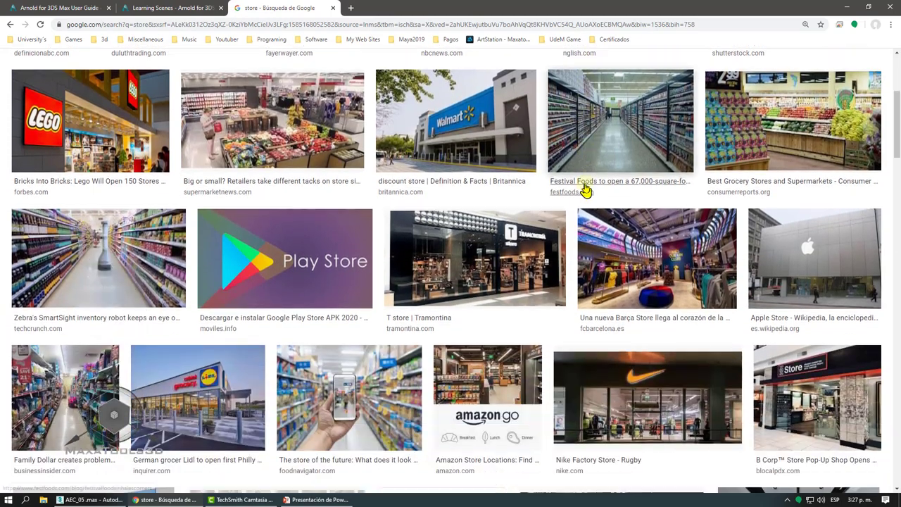
scroll(585, 191, "down", 2)
scroll(586, 190, "down", 1)
scroll(584, 189, "down", 1)
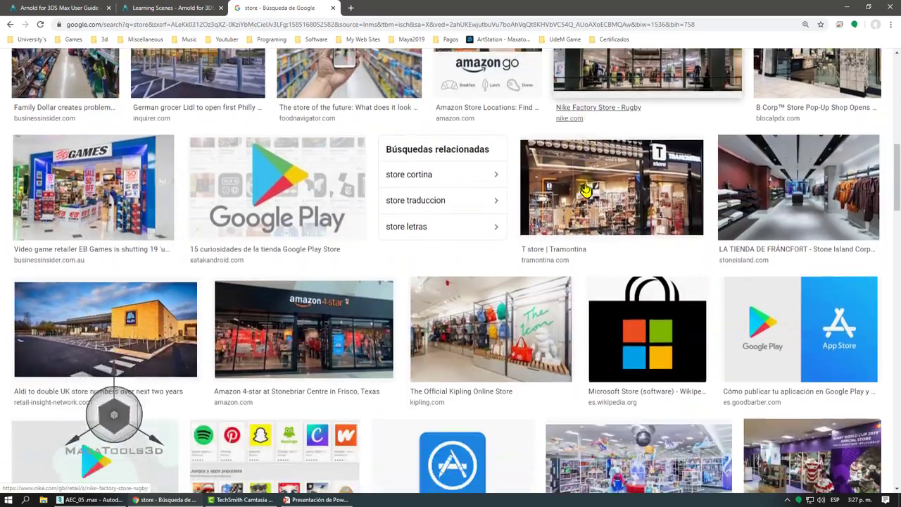
scroll(583, 190, "down", 1)
scroll(581, 187, "down", 1)
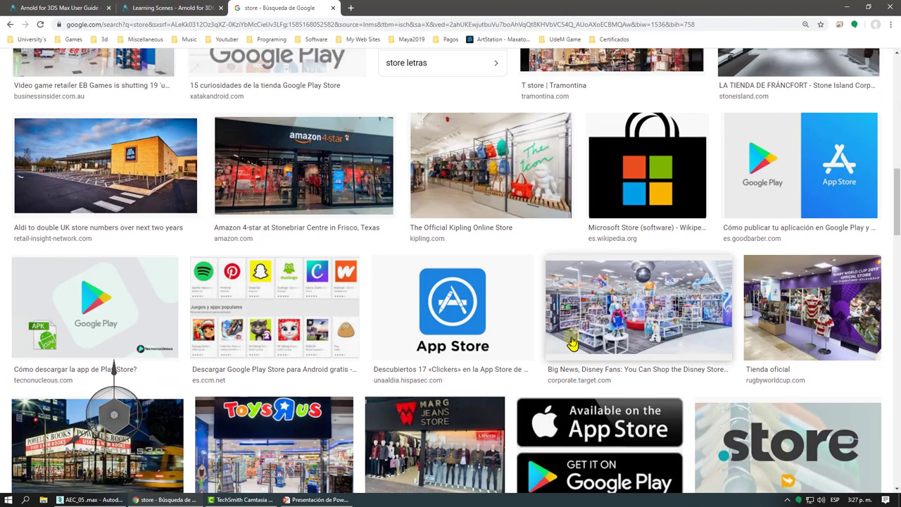
scroll(527, 106, "down", 3)
scroll(517, 125, "down", 1)
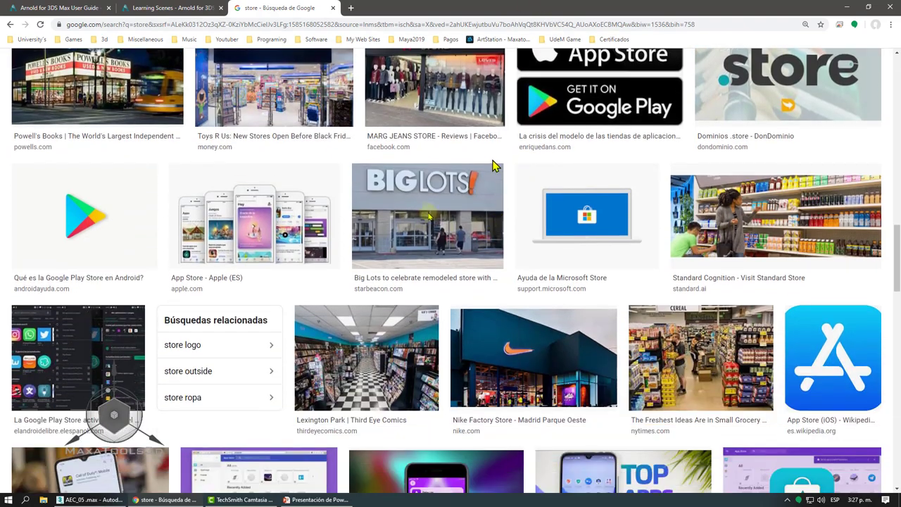
left_click(412, 222)
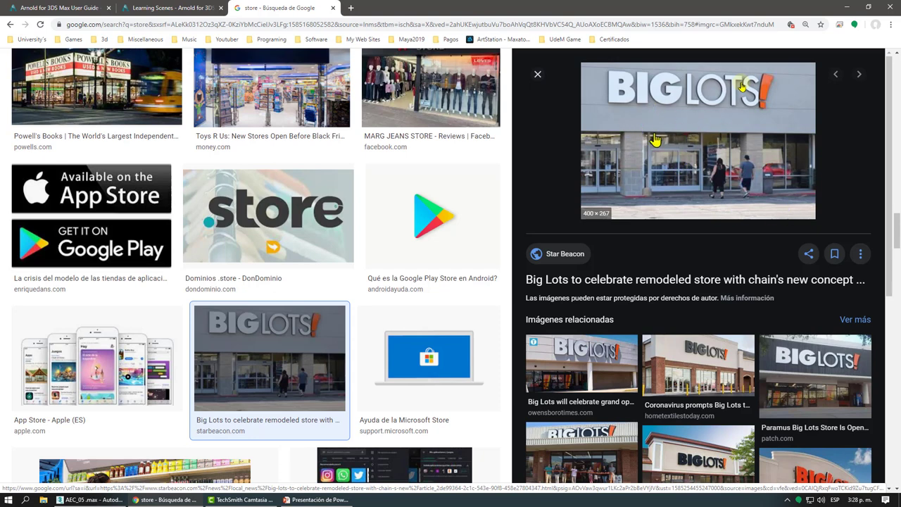
- Minimize Chrome, shift the ActiveShade window right, and bring up the Start menu to reach PowerPoint
left_click(846, 7)
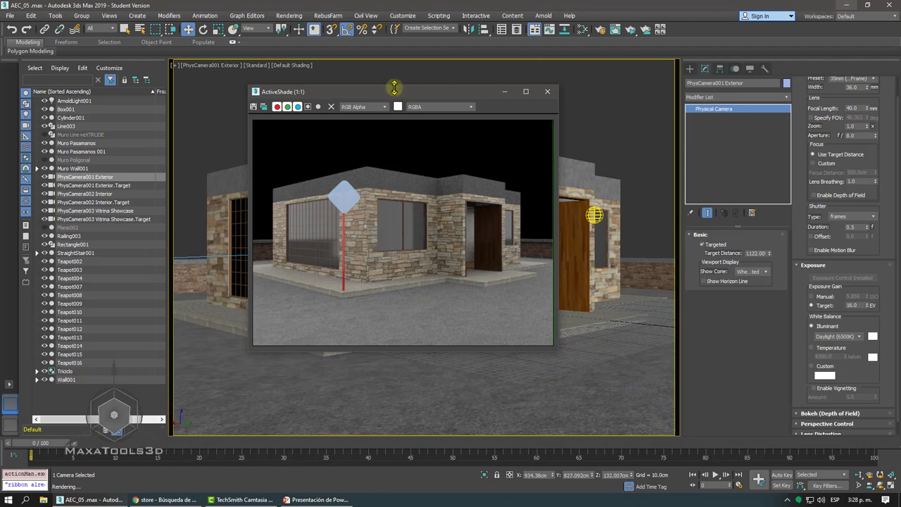
left_click_drag(442, 88, 556, 93)
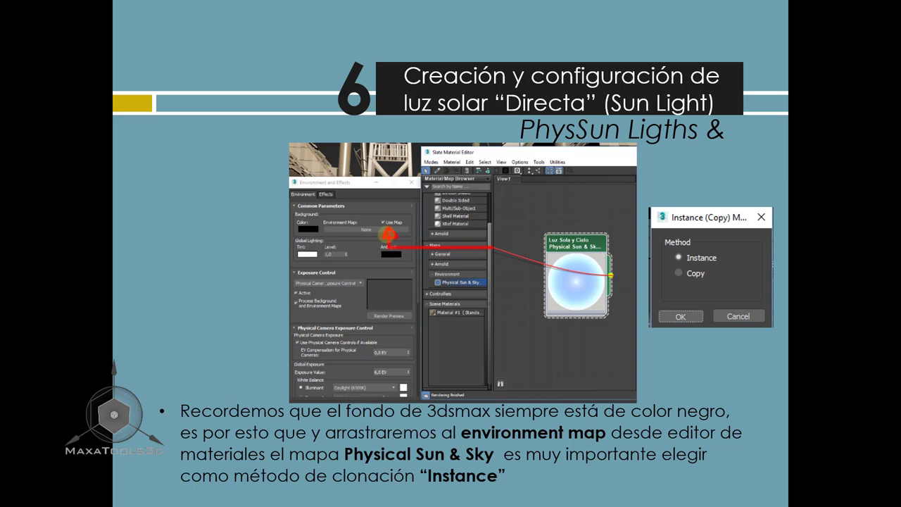
key("super")
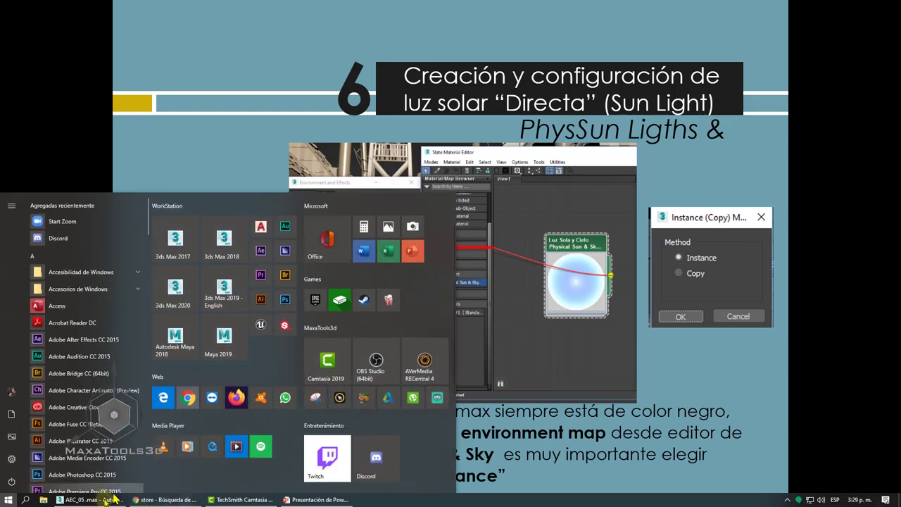
- Back in 3ds Max, open Rendering > Environment and Effects
left_click(106, 499)
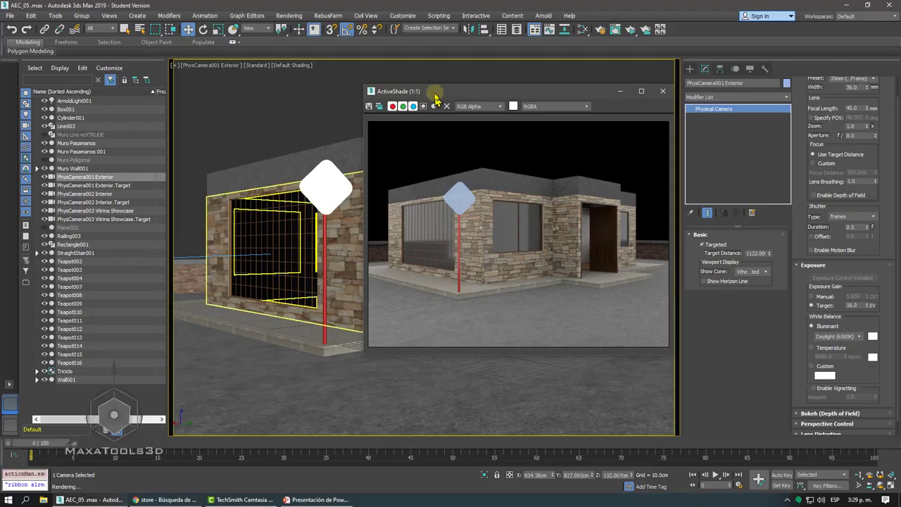
left_click_drag(435, 97, 445, 105)
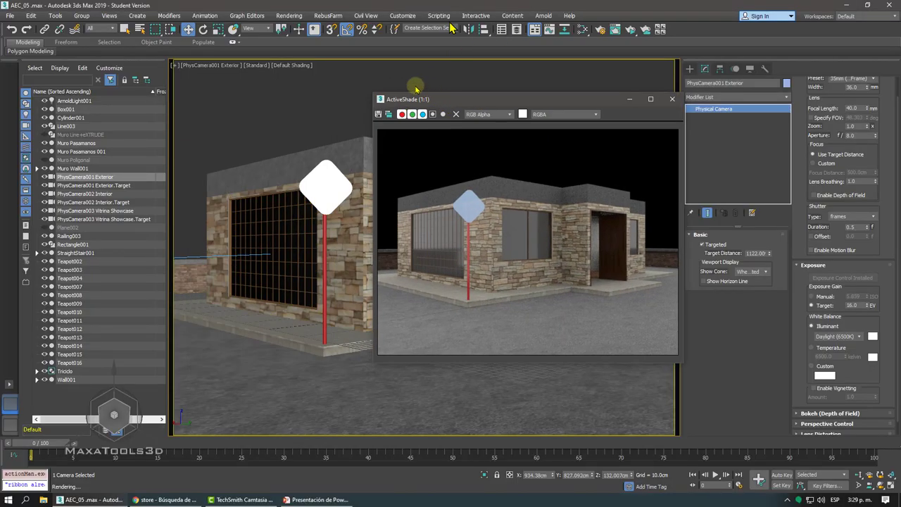
left_click(288, 16)
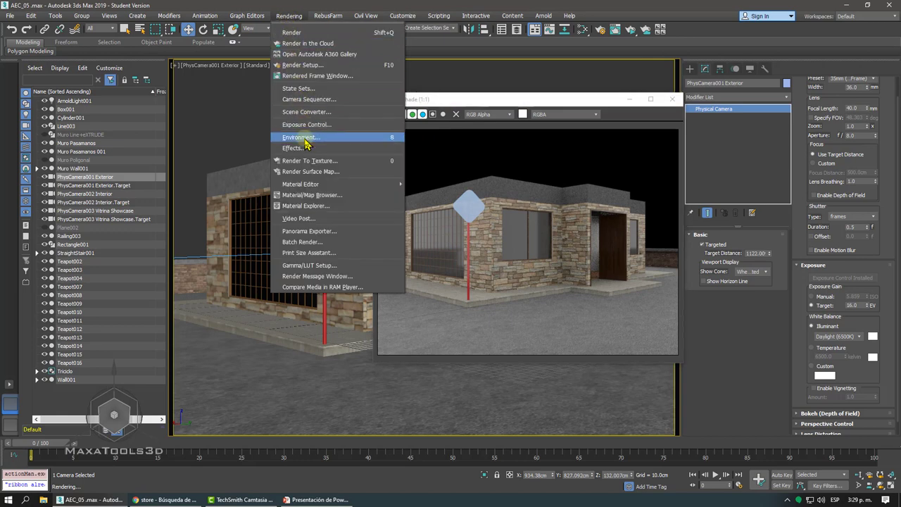
left_click(305, 140)
- Close the ActiveShade preview, move Environment and Effects left, and open the Slate Material Editor
mouse_move(450, 100)
left_mouse_down()
mouse_move(354, 104)
mouse_move(271, 89)
left_mouse_up()
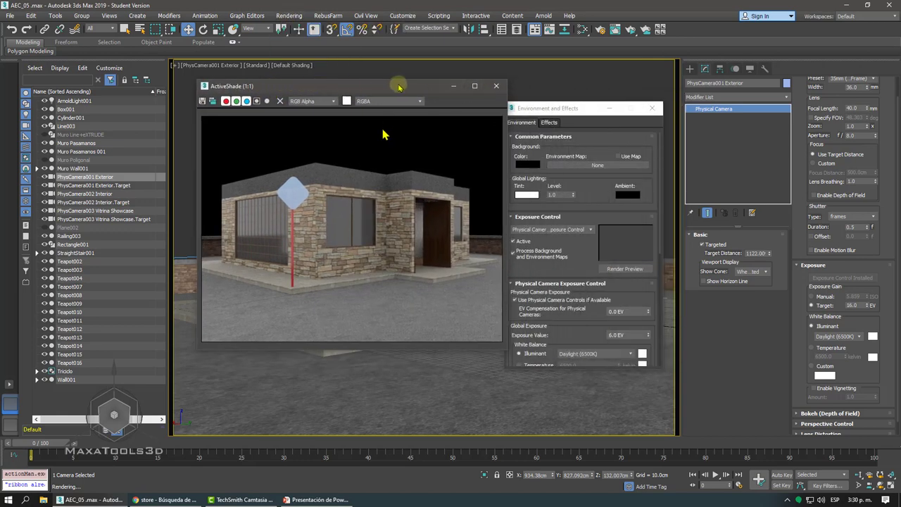
left_click(496, 85)
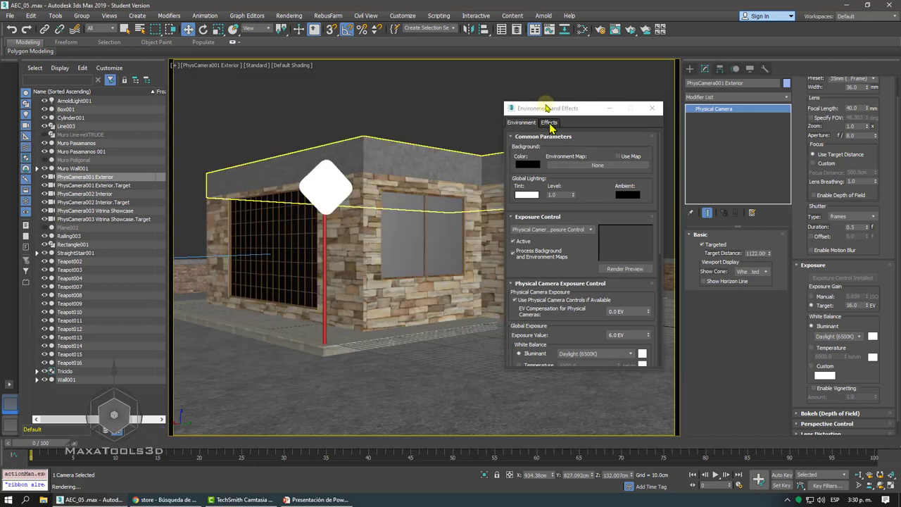
mouse_move(547, 107)
left_mouse_down()
mouse_move(493, 90)
mouse_move(253, 103)
left_mouse_up()
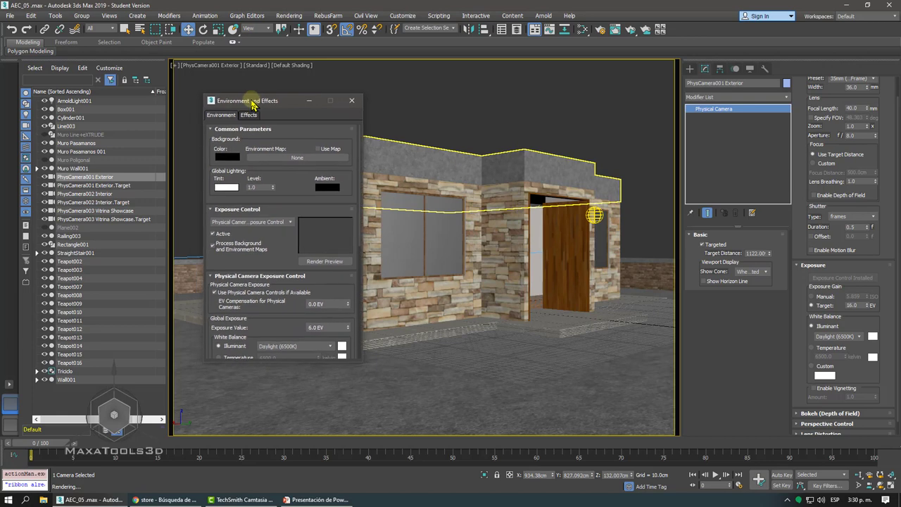
left_click_drag(253, 104, 225, 94)
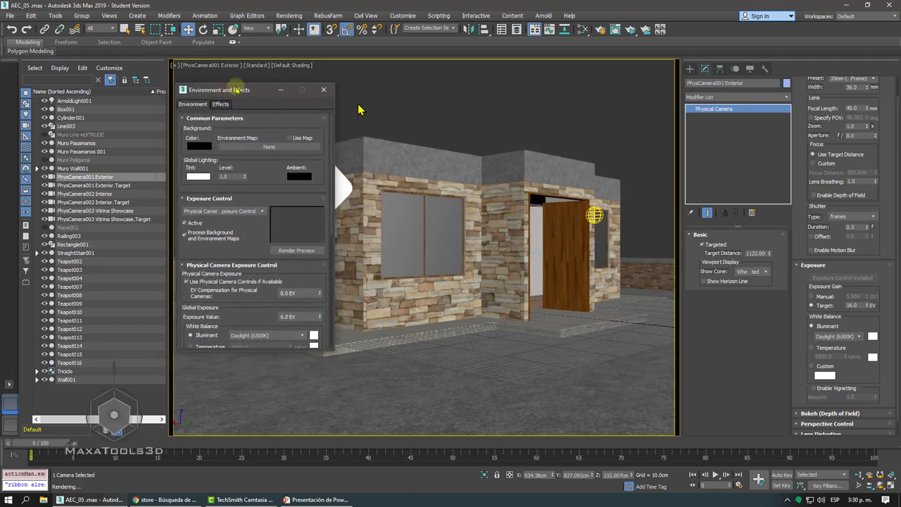
left_click(581, 31)
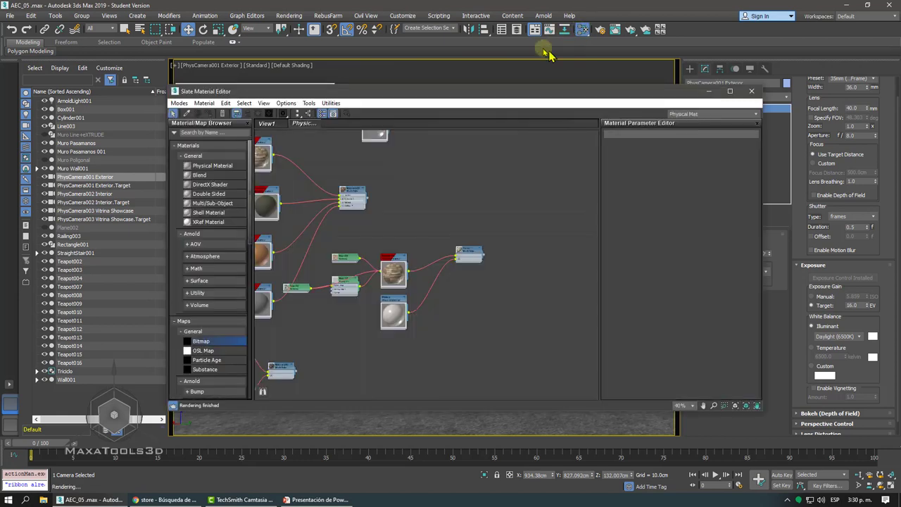
- Arrange the Slate editor on the Concrete nodes and the Environment dialog, then start ActiveShade
left_click_drag(467, 92, 546, 92)
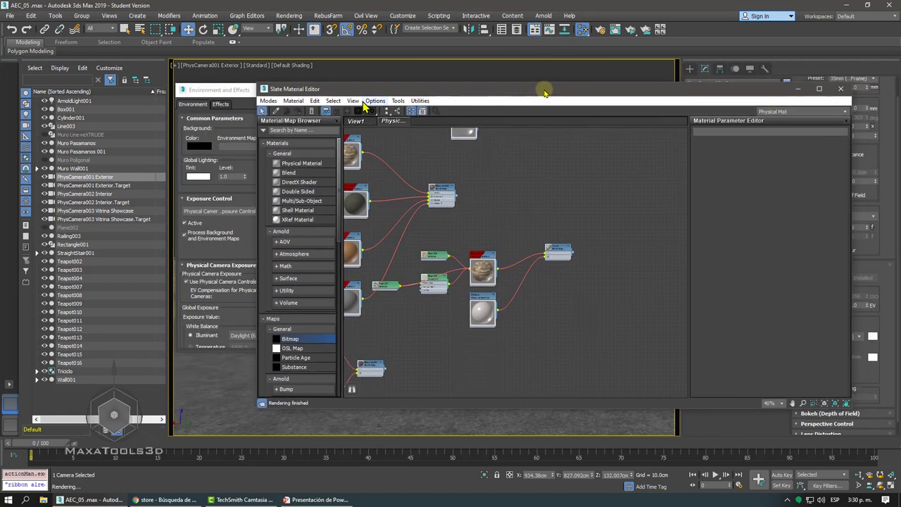
mouse_move(265, 83)
left_mouse_down()
mouse_move(261, 94)
mouse_move(453, 94)
left_mouse_up()
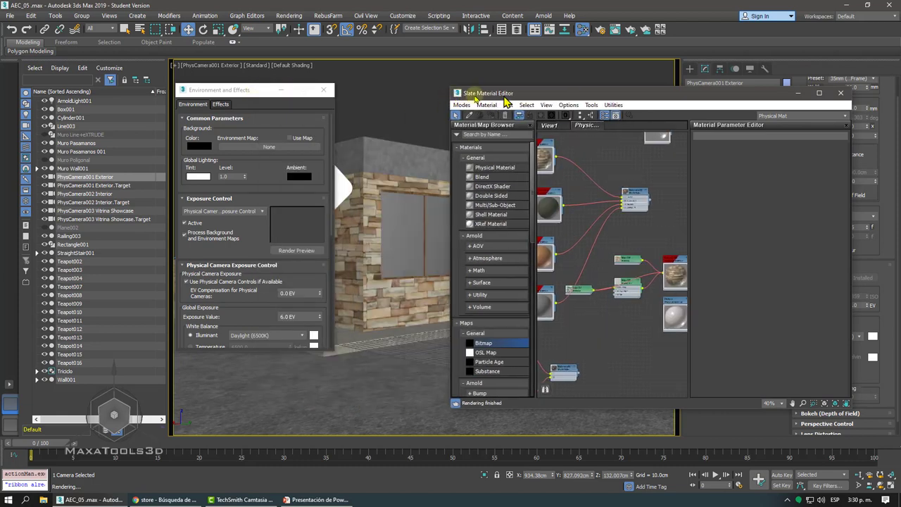
left_click_drag(508, 96, 421, 65)
scroll(524, 221, "up", 2)
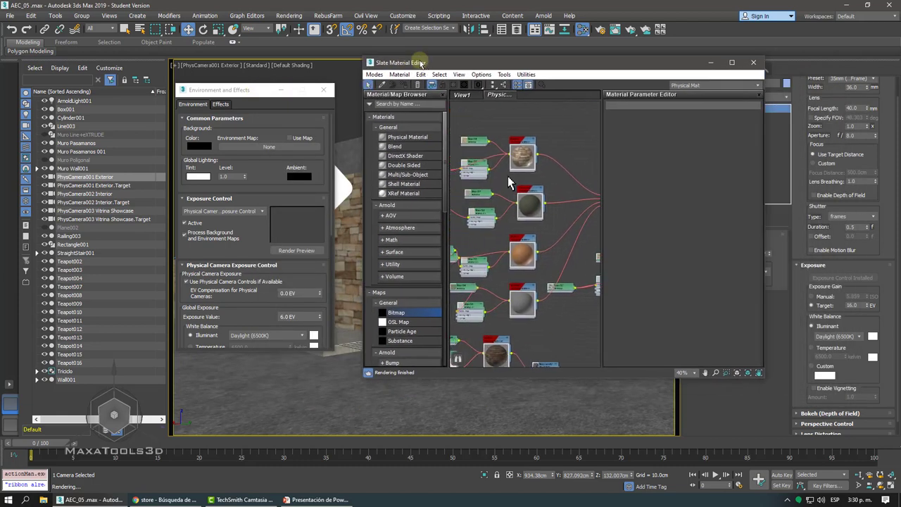
middle_click_drag(518, 317, 514, 199)
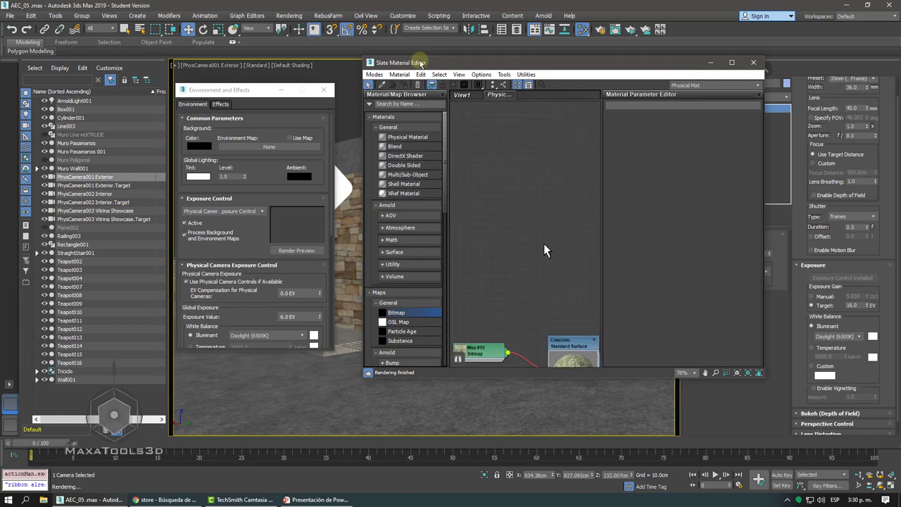
scroll(542, 246, "up", 2)
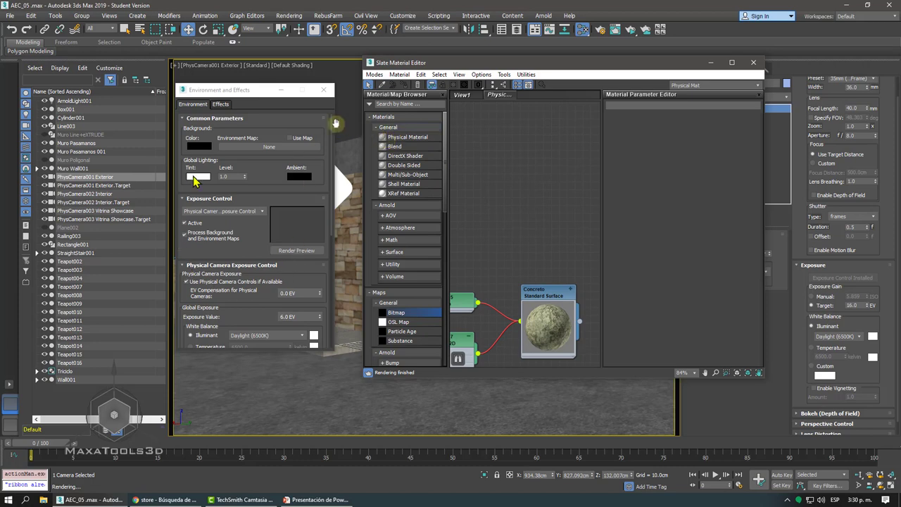
left_click_drag(227, 92, 238, 89)
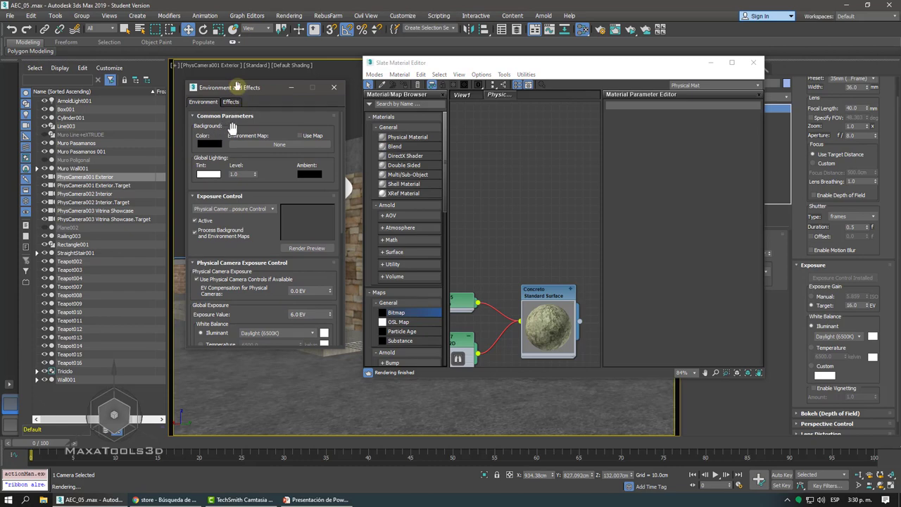
left_click(633, 32)
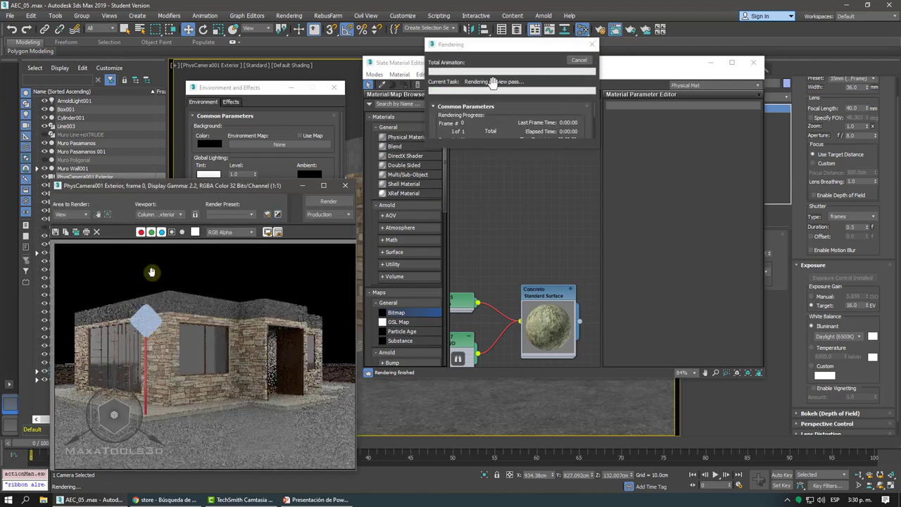
- Set the environment background colour to bright red and re-render the ActiveShade preview
left_click(579, 60)
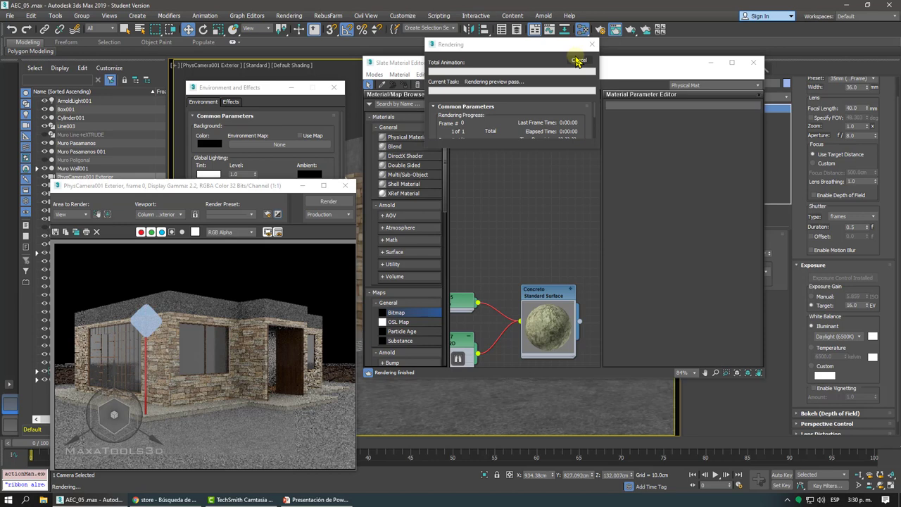
left_click(255, 90)
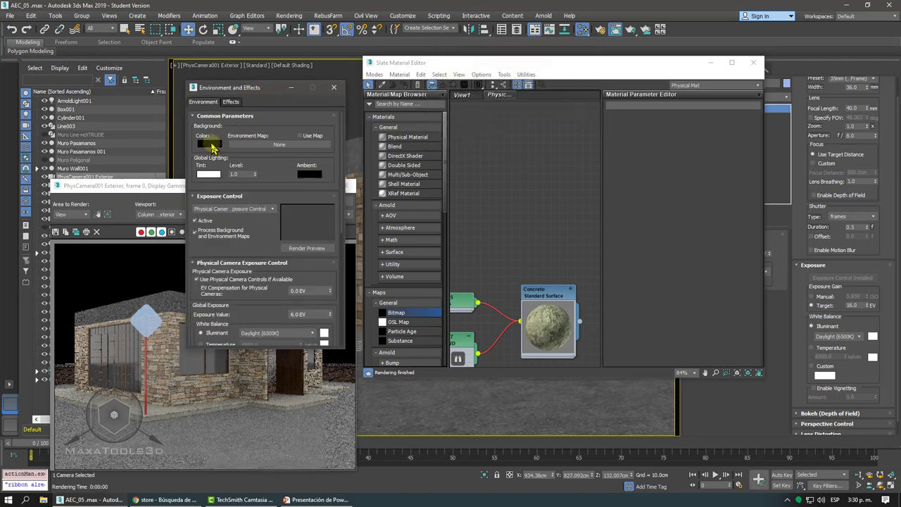
left_click(215, 143)
left_click_drag(248, 81, 265, 67)
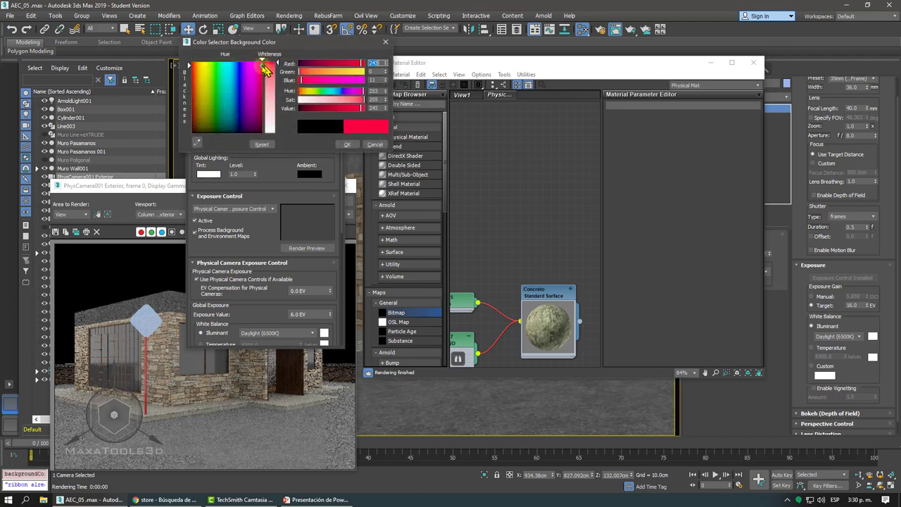
left_click(350, 144)
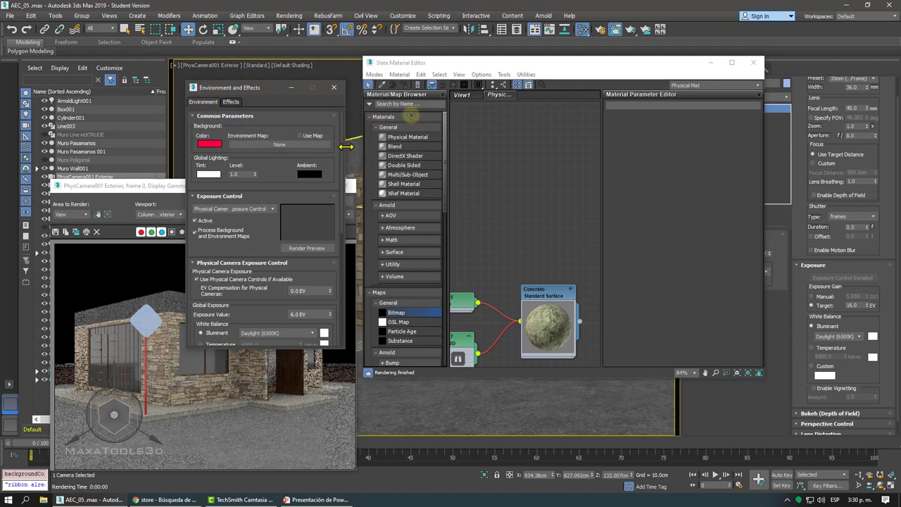
left_click(629, 31)
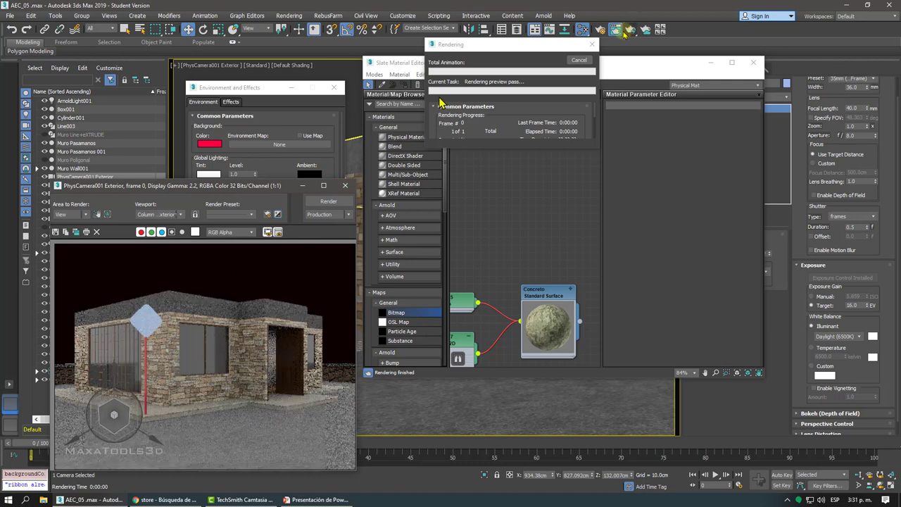
- Stop the render and set the background colour back to black
left_click(574, 60)
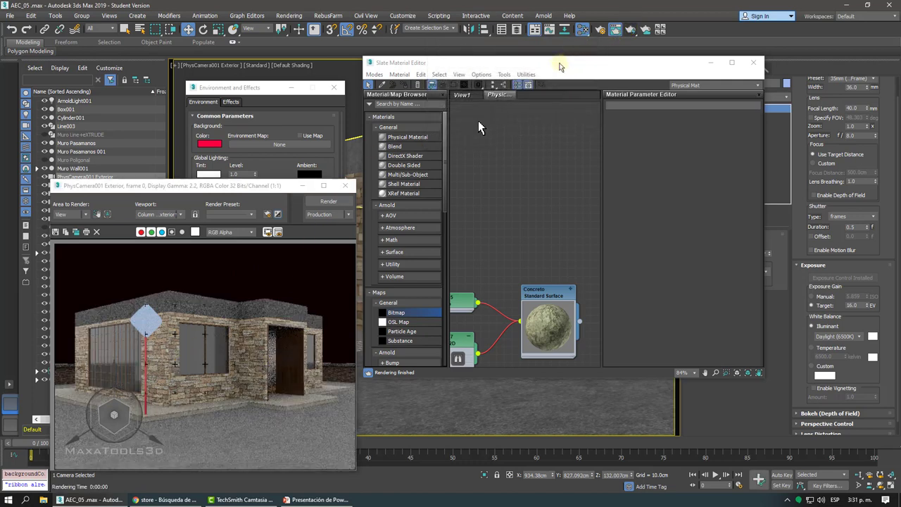
left_click(213, 150)
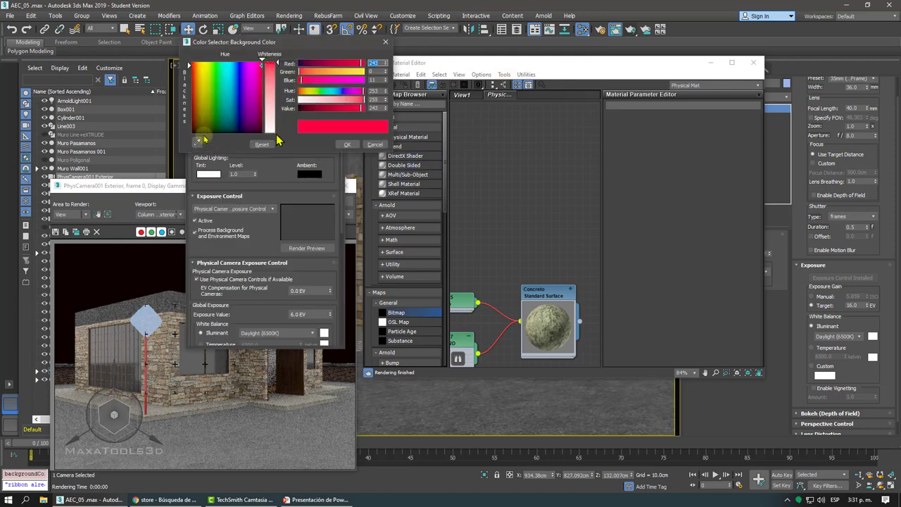
left_click(193, 133)
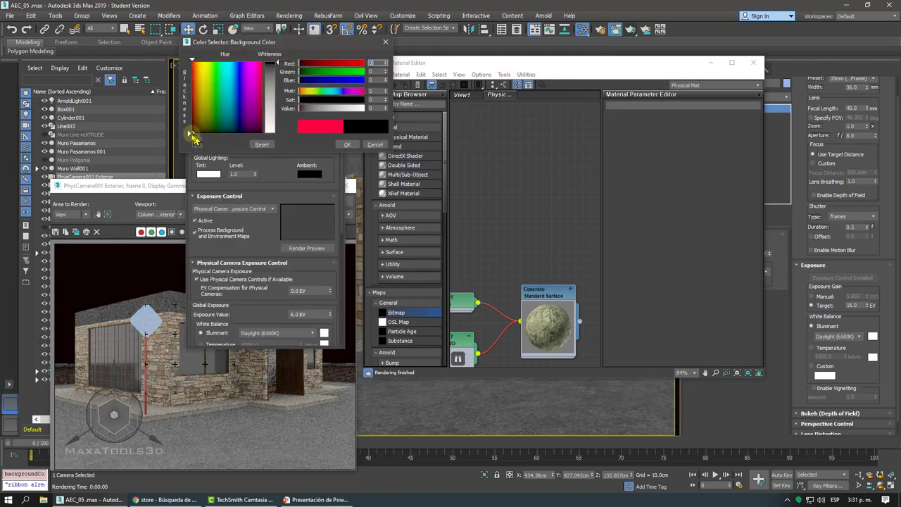
left_click(345, 145)
- Drag the empty Environment Map slot into the Slate Material Editor node view
left_click(146, 188)
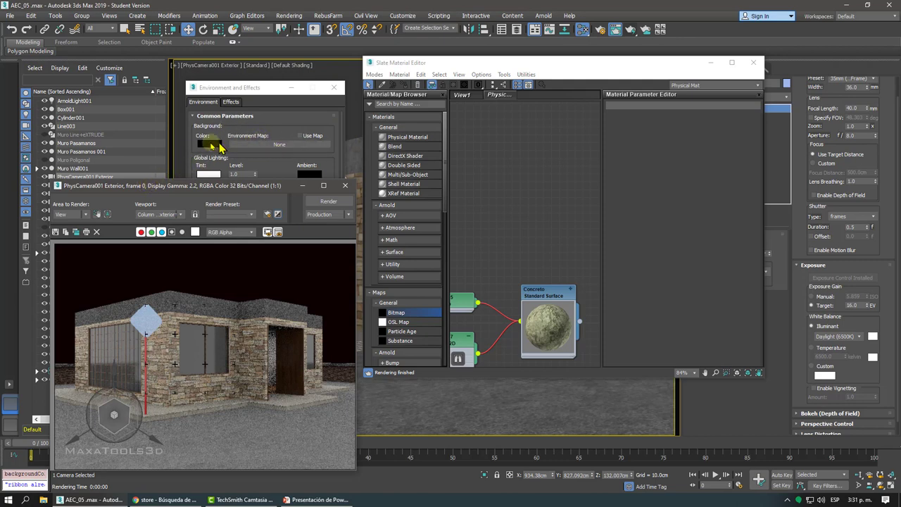
left_click(275, 144)
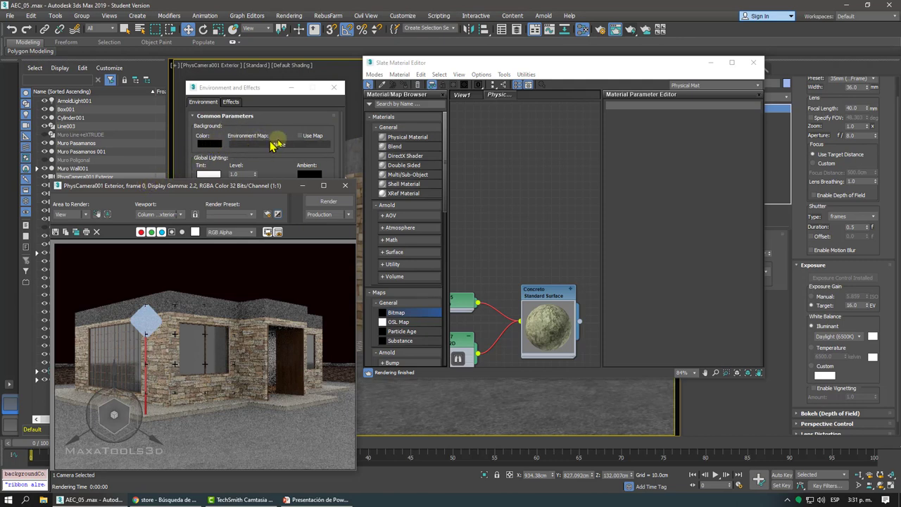
left_click_drag(277, 145, 493, 144)
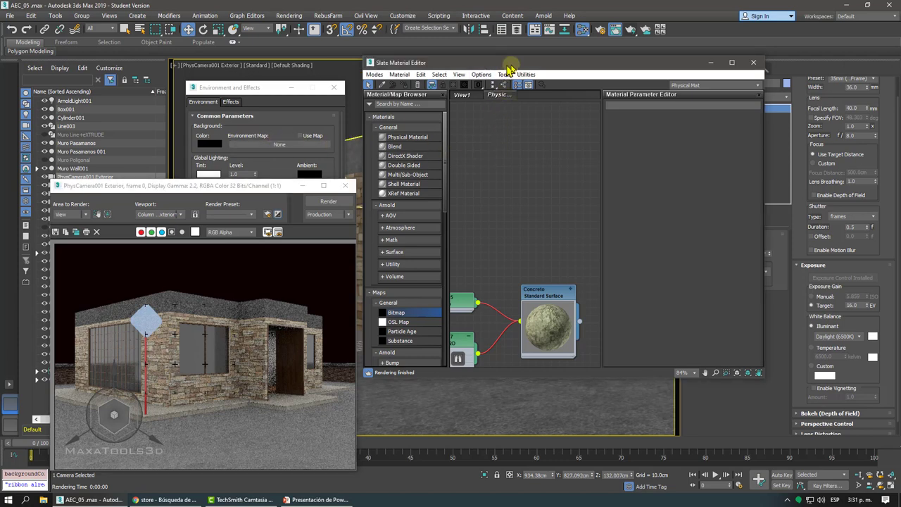
left_click_drag(505, 65, 541, 80)
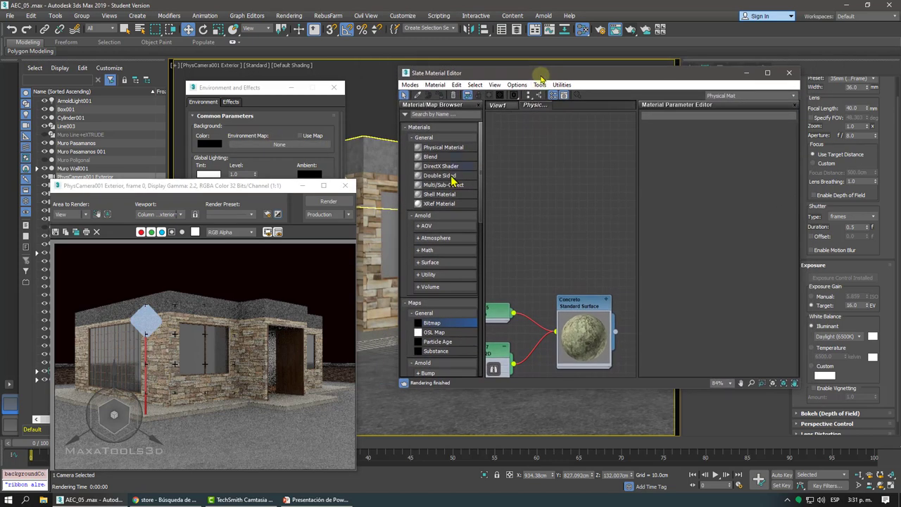
- Collapse the general and Arnold Materials groups in the Material/Map Browser
left_click(453, 138)
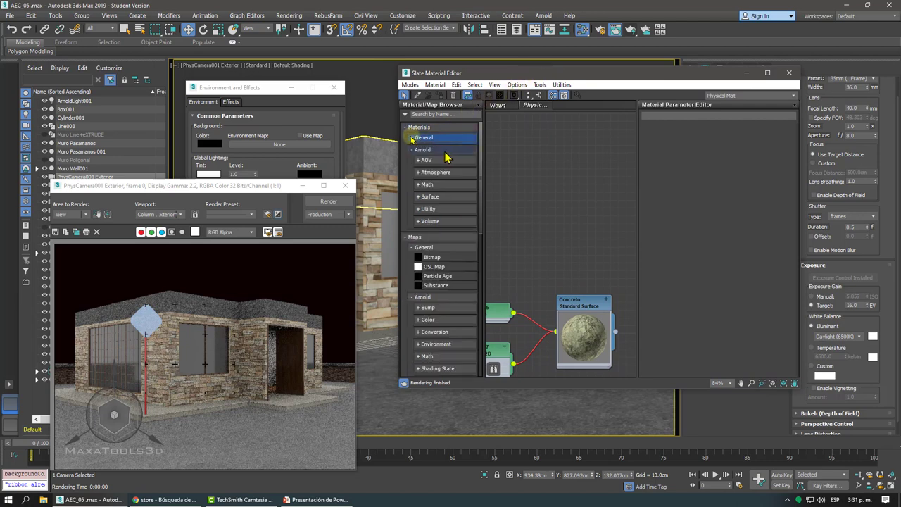
left_click(415, 150)
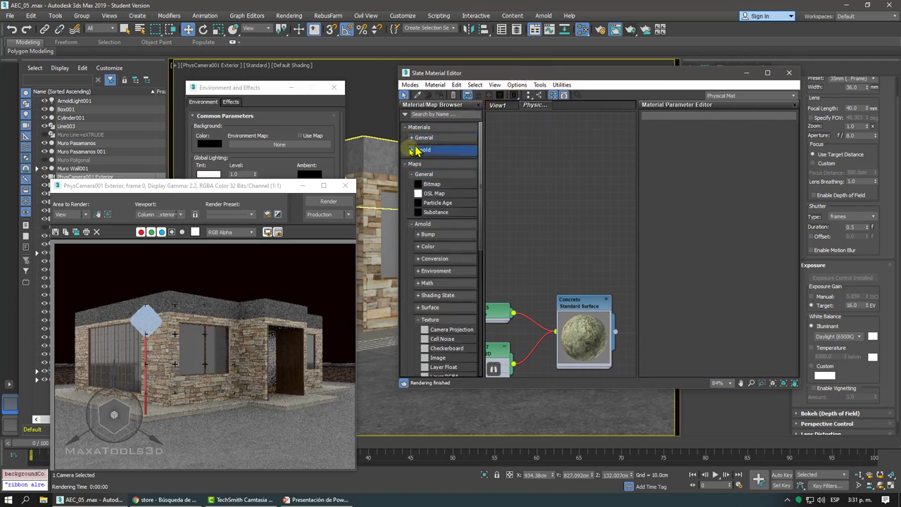
left_click(447, 138)
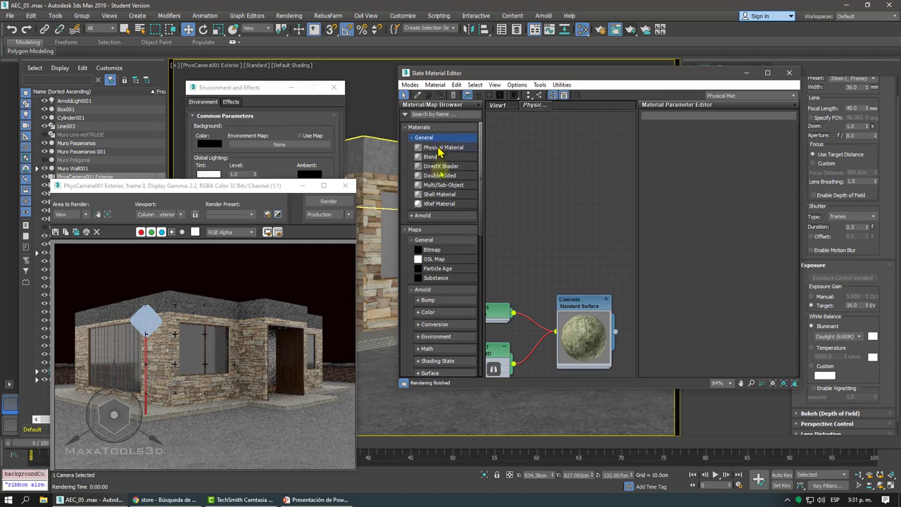
left_click(414, 138)
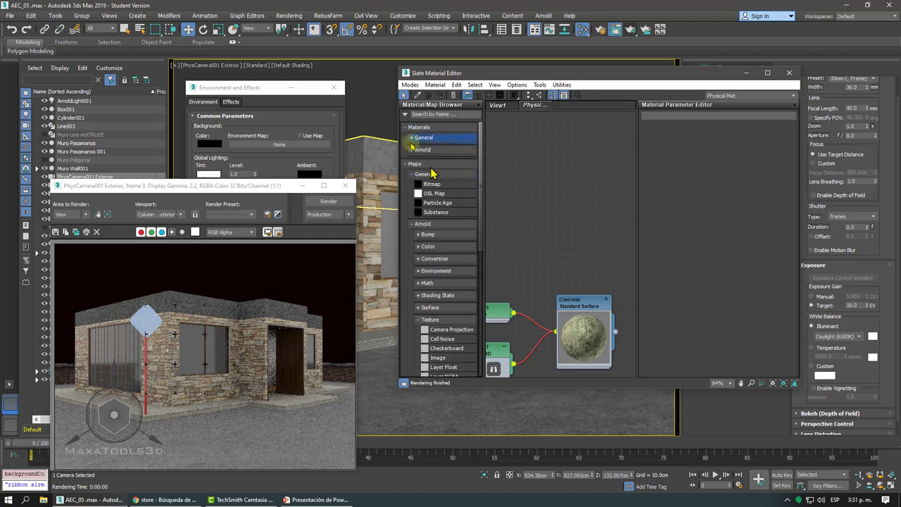
left_click(414, 151)
left_click(421, 196)
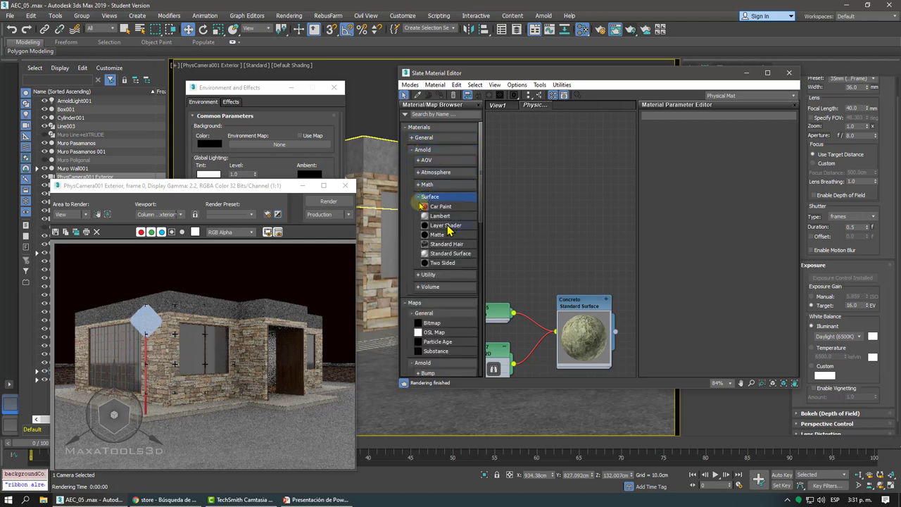
left_click(414, 150)
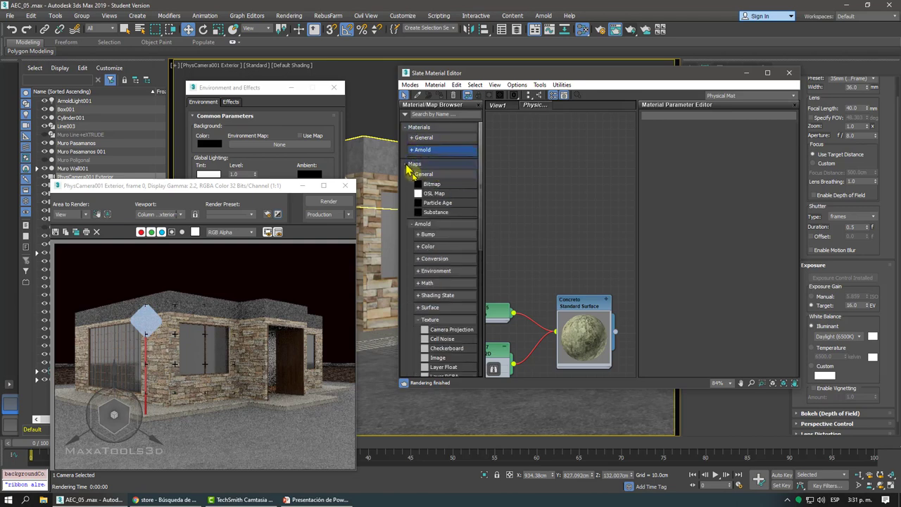
- Collapse the Maps and Scene Materials lists, then expand Maps > Environment to show Physical Sun & Sky
left_click(419, 174)
left_click(419, 186)
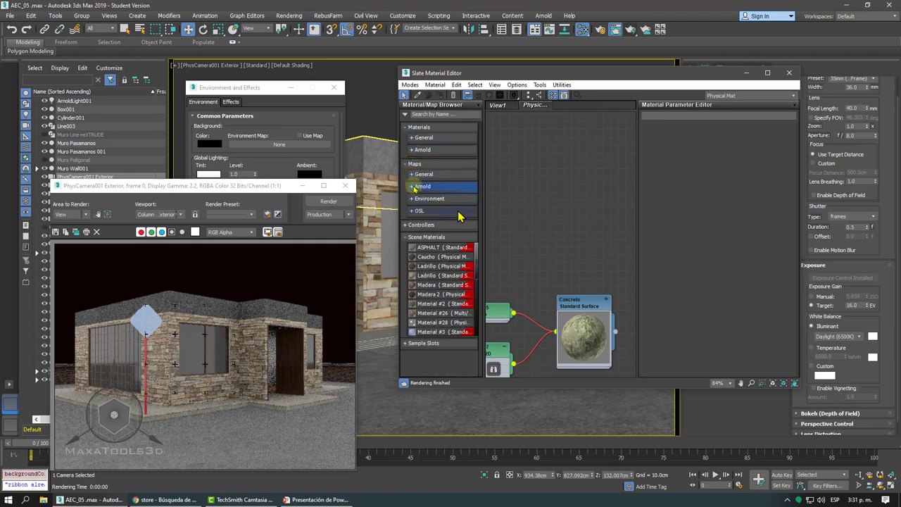
left_click(416, 237)
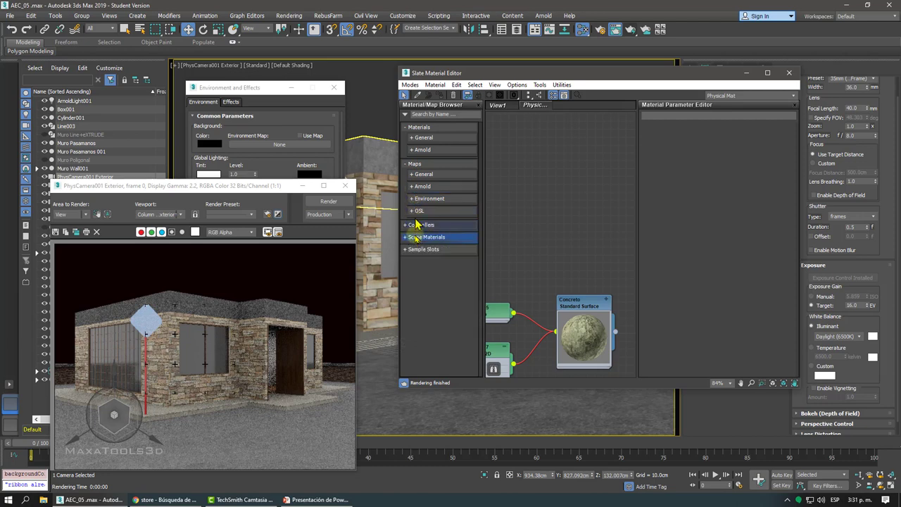
left_click(420, 175)
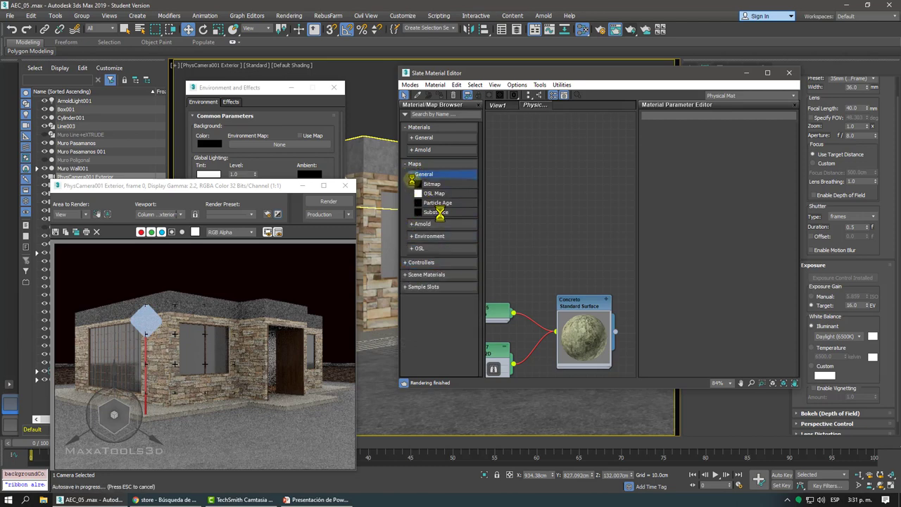
left_click(416, 174)
left_click(418, 187)
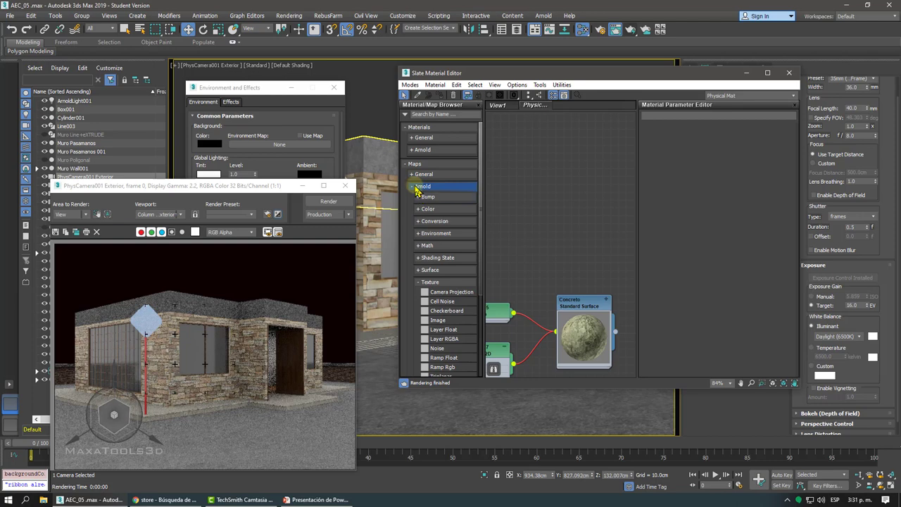
left_click(416, 188)
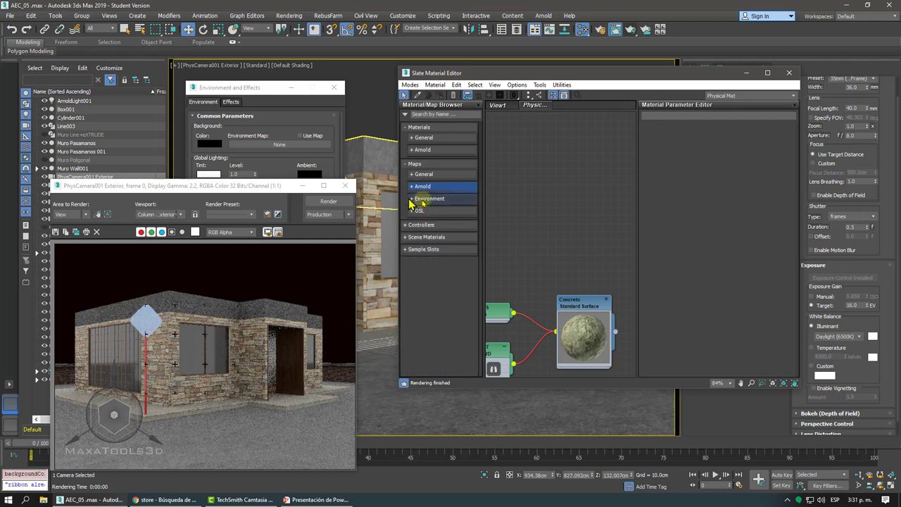
left_click(414, 200)
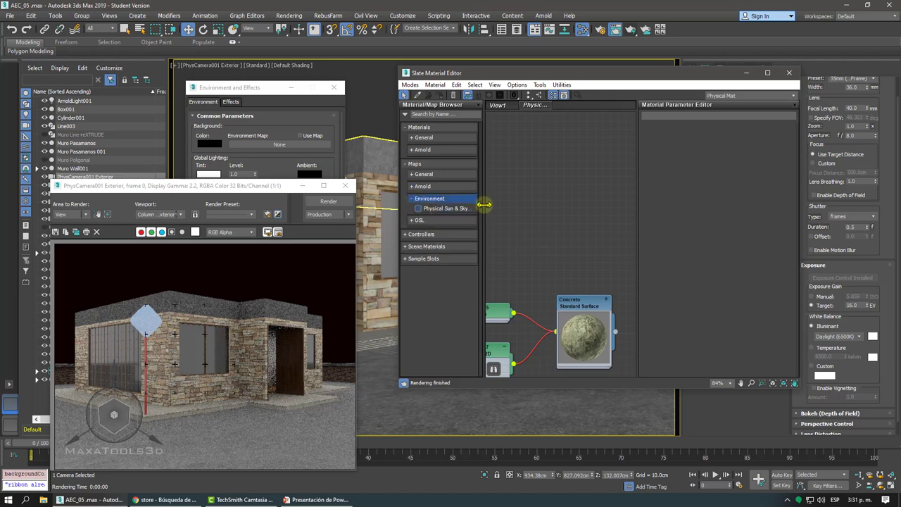
- Drag the Physical Sun & Sky Environment map into the node view and show its preview
left_click_drag(484, 208, 530, 209)
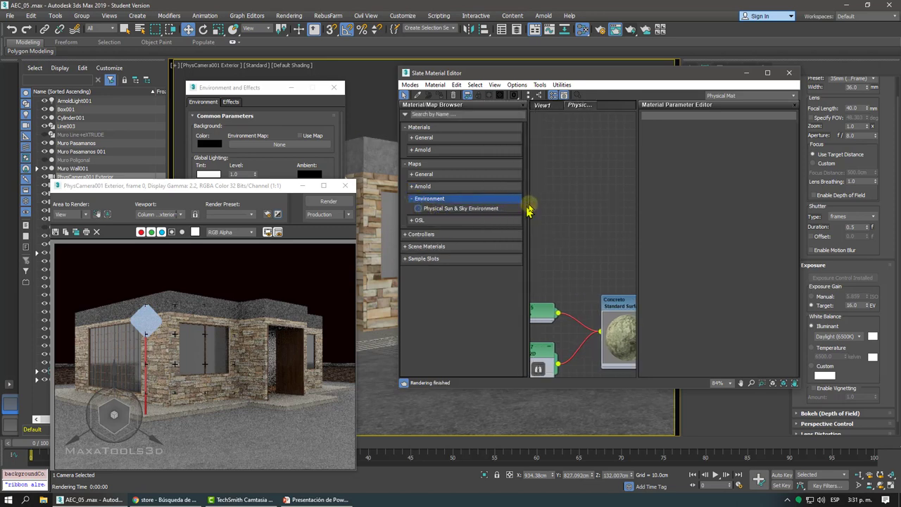
left_click(475, 210)
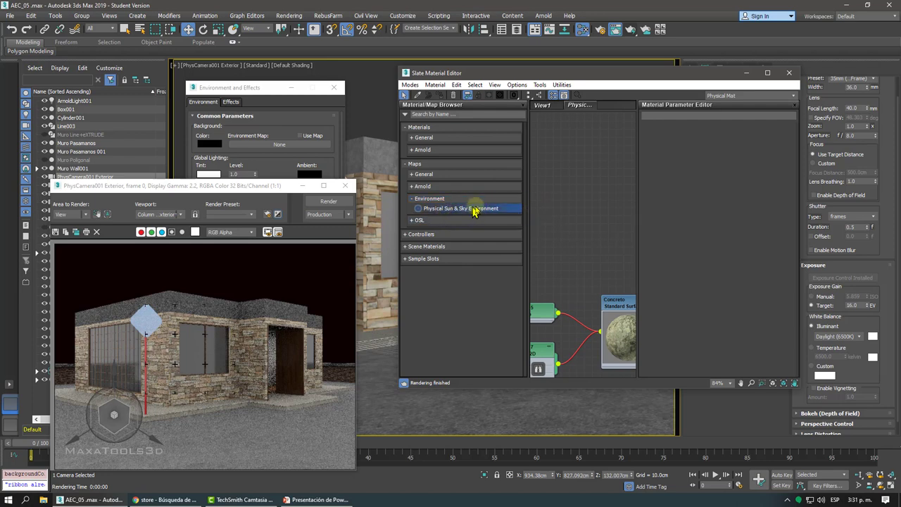
left_click_drag(476, 210, 565, 176)
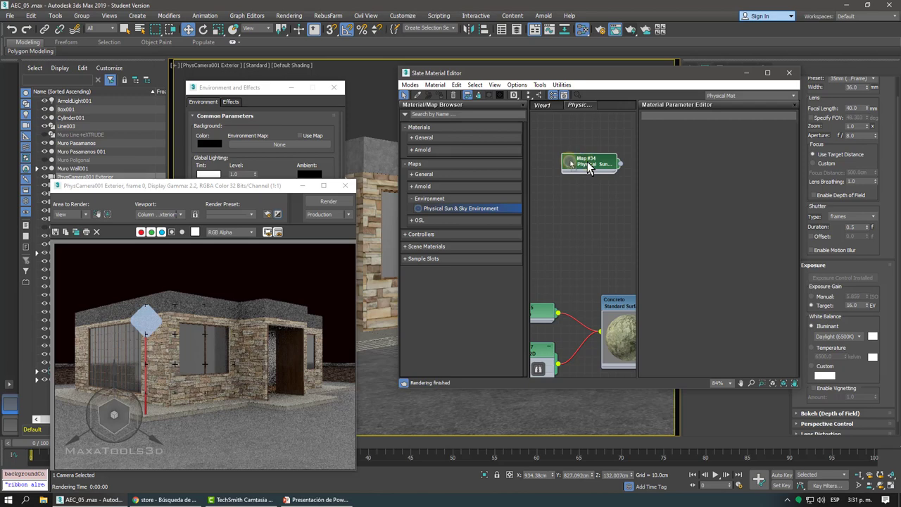
left_click(569, 162)
scroll(569, 164, "up", 3)
scroll(596, 210, "up", 1)
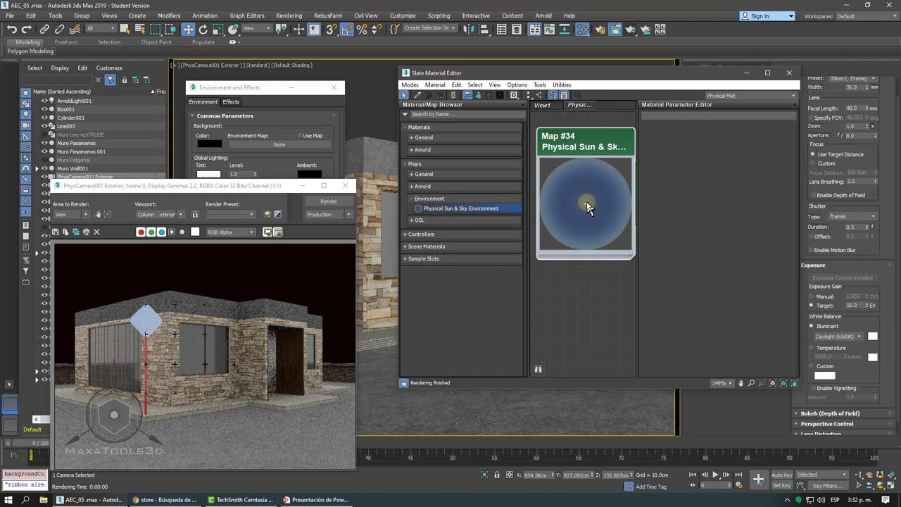
scroll(583, 190, "down", 2)
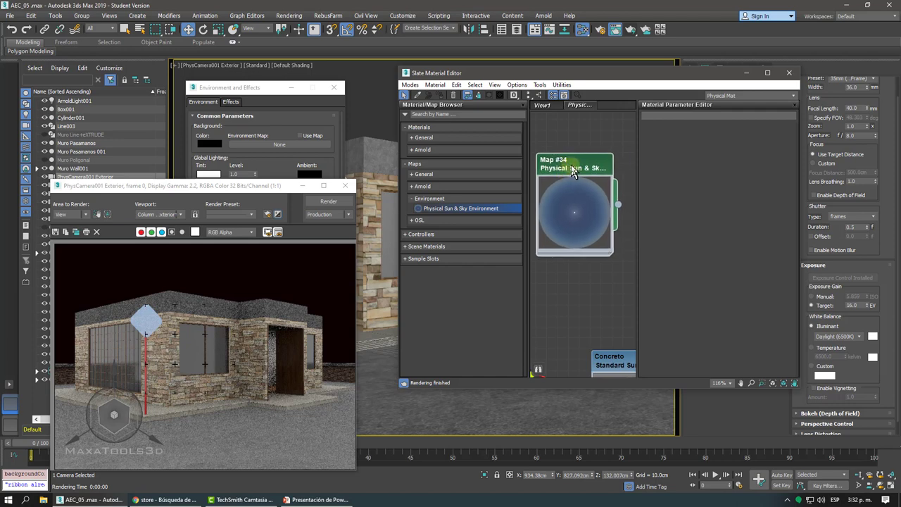
- Open the sky map's parameters and pull its output wire toward the Environment Map button
double_click(570, 167)
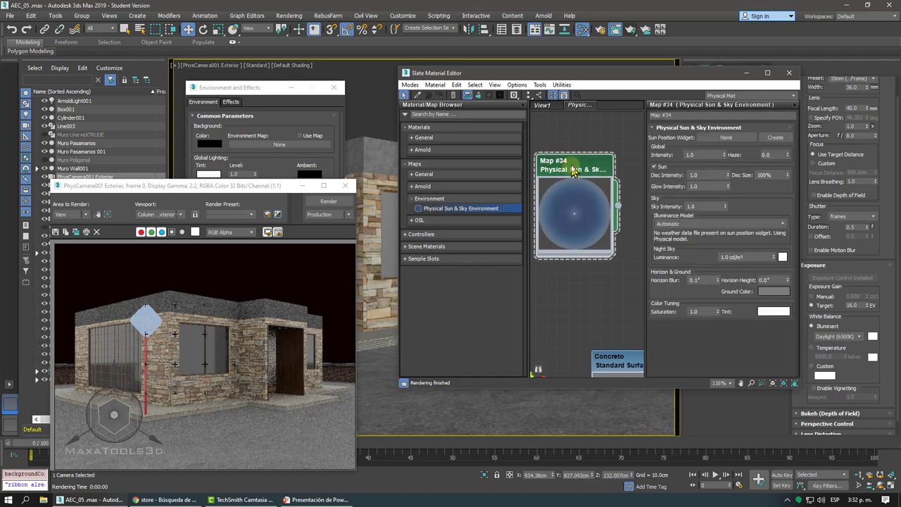
left_click(674, 225)
left_click(549, 199)
mouse_move(561, 166)
left_mouse_down()
mouse_move(580, 178)
mouse_move(561, 167)
left_mouse_up()
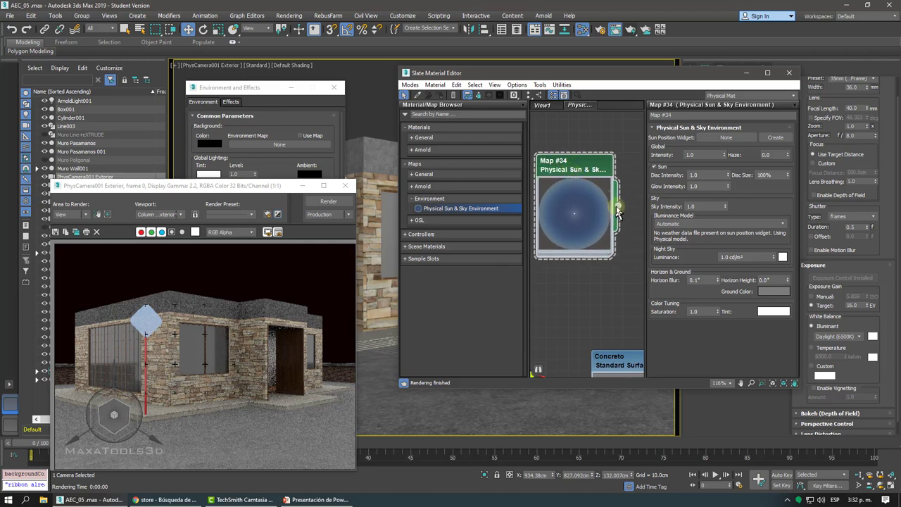
mouse_move(617, 205)
left_mouse_down()
mouse_move(638, 199)
mouse_move(376, 140)
mouse_move(287, 144)
left_mouse_up()
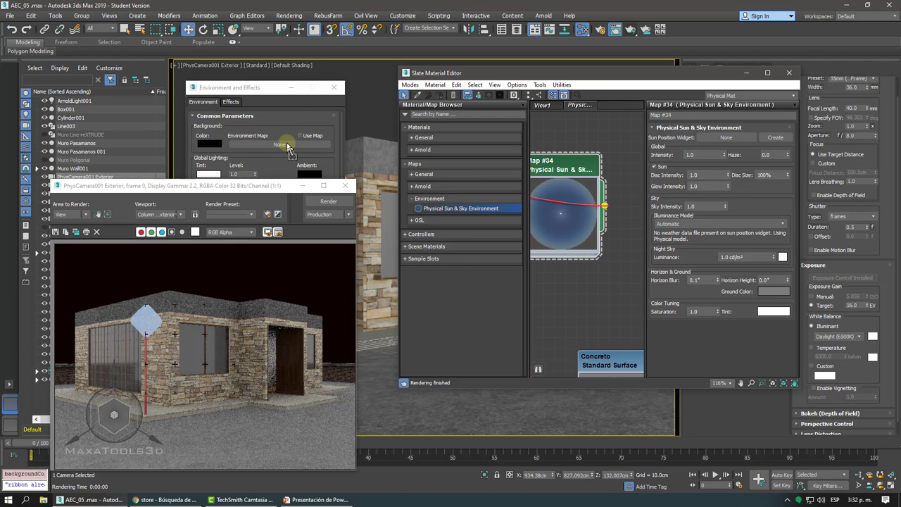
- Assign Map #34 to the Environment Map slot, choosing the cloning method in the Instance (Copy) Map dialog
left_click_drag(287, 144, 286, 144)
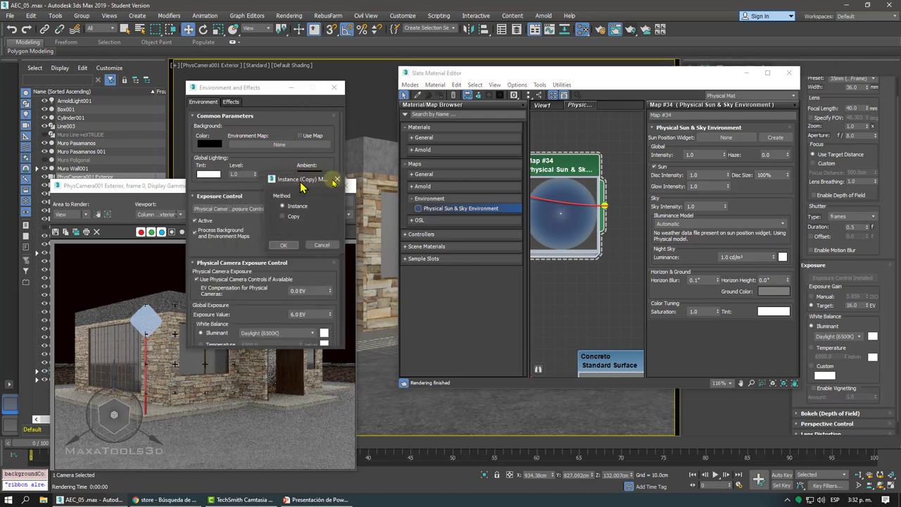
left_click_drag(302, 185, 480, 186)
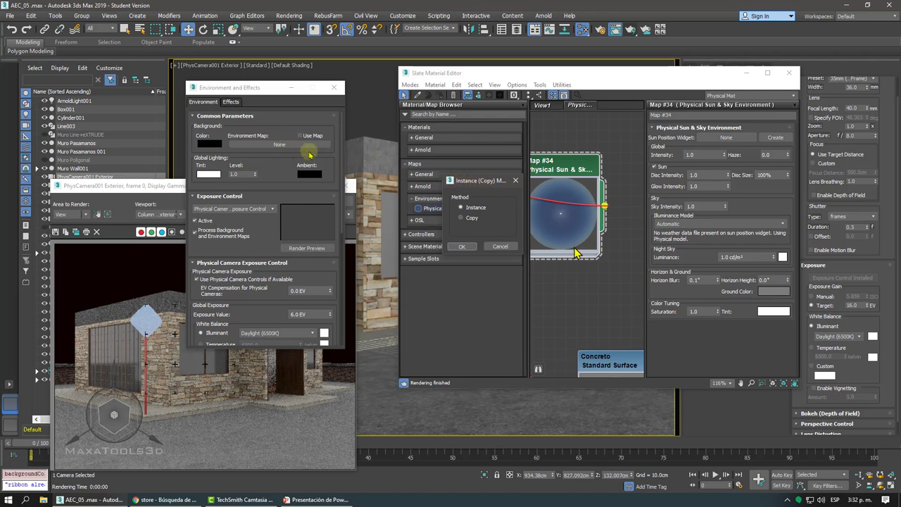
left_click_drag(475, 186, 457, 257)
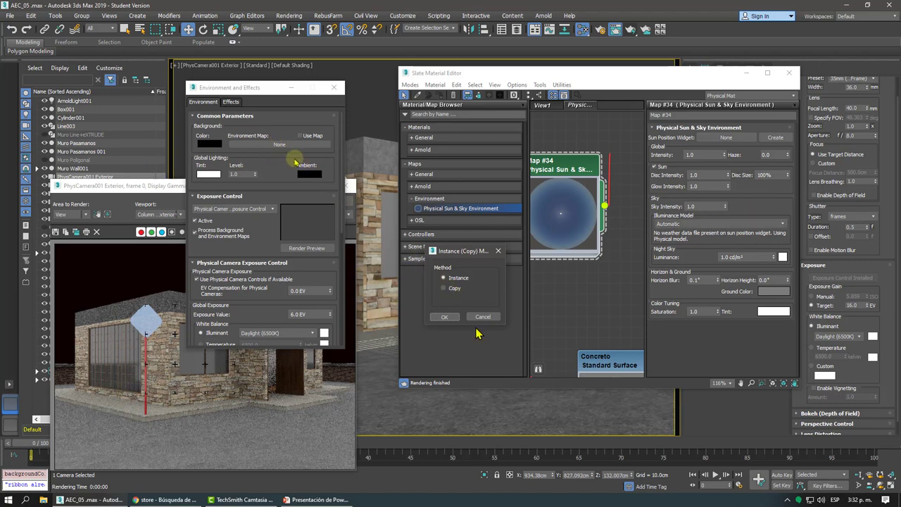
left_click(442, 317)
left_click(454, 291)
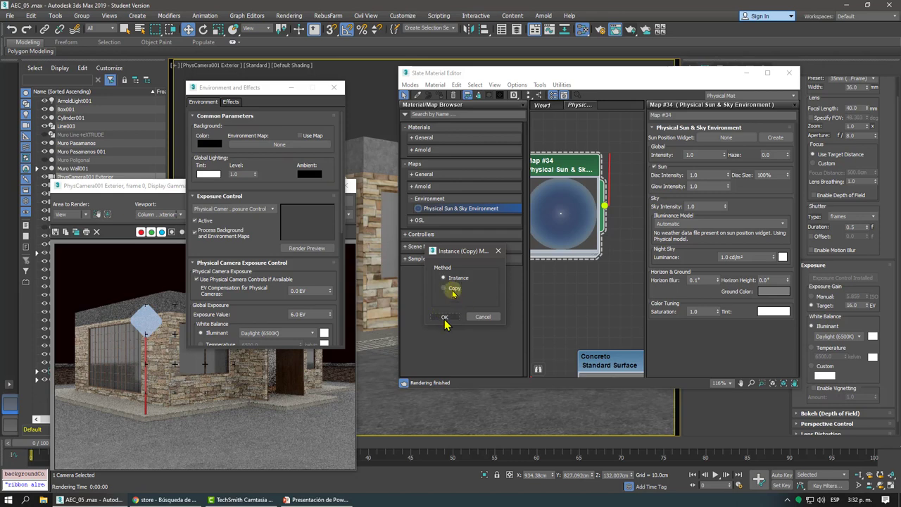
left_click(444, 317)
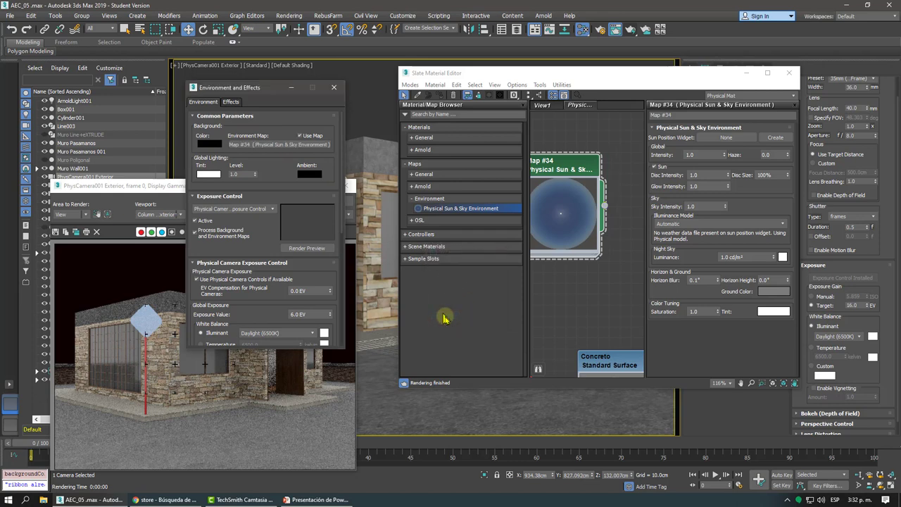
- Start an ActiveShade preview render and close the old black-sky Rendered Frame Window
left_click(632, 32)
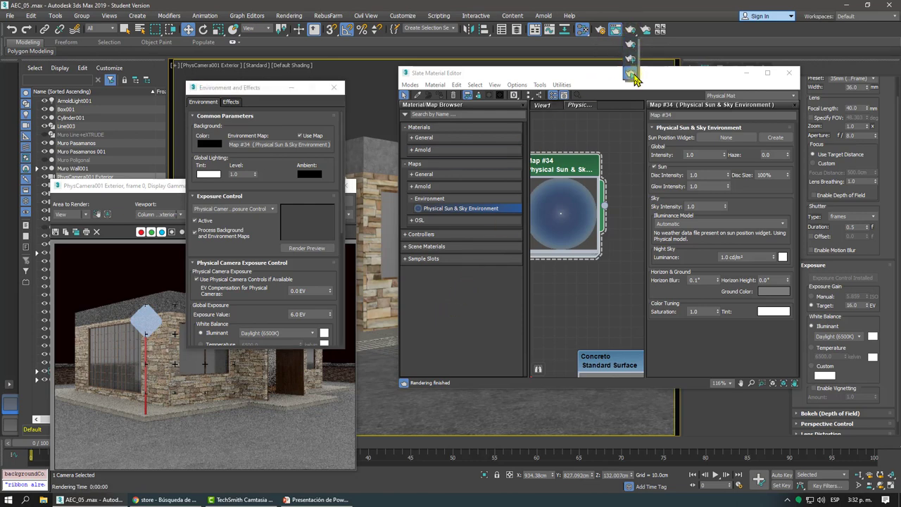
left_click_drag(631, 32, 631, 76)
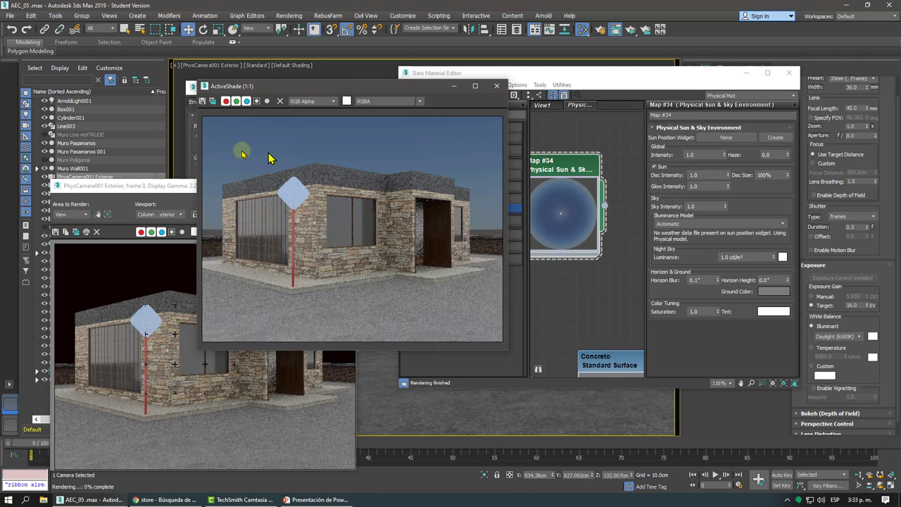
left_click(311, 173)
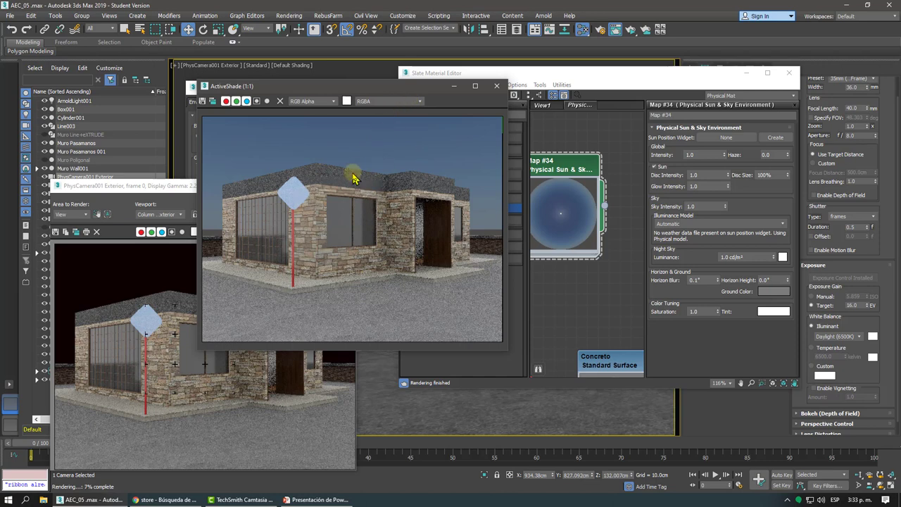
left_click(191, 186)
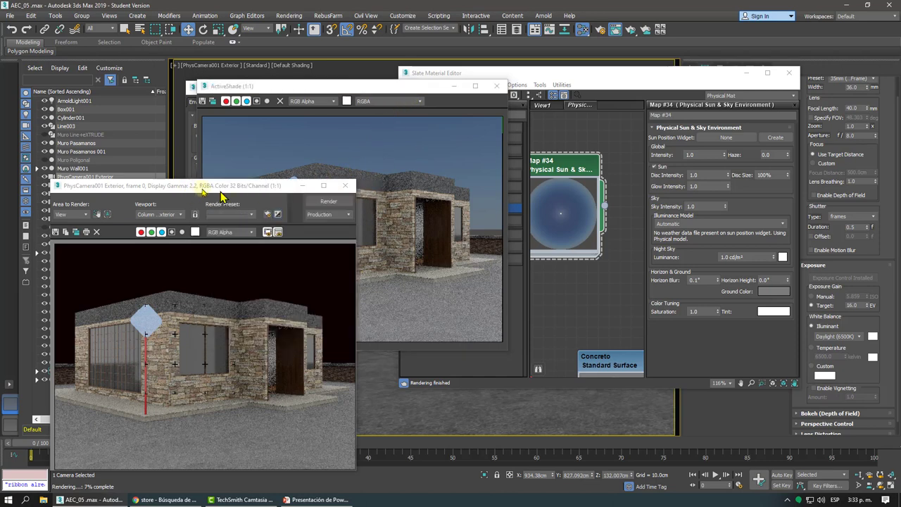
left_click(345, 186)
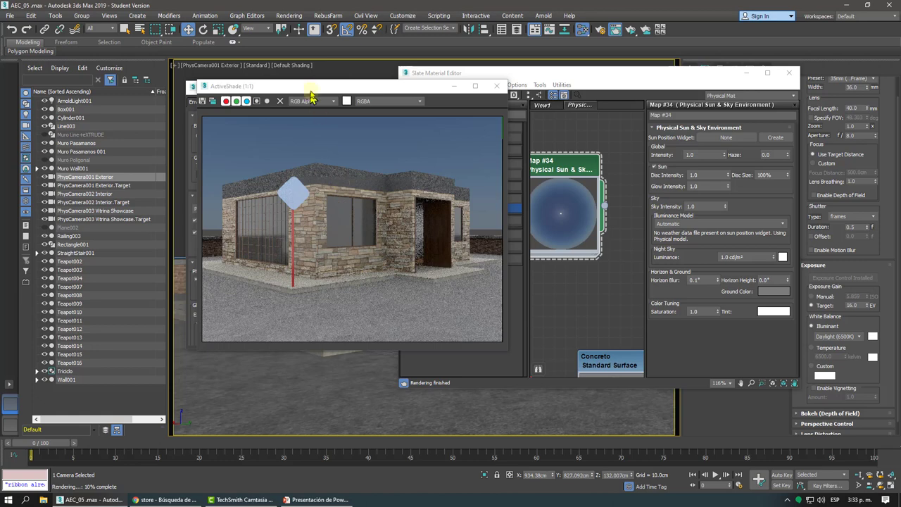
- Close the Slate Material Editor and view the blue-sky ActiveShade preview maximized, then restore it
double_click(359, 85)
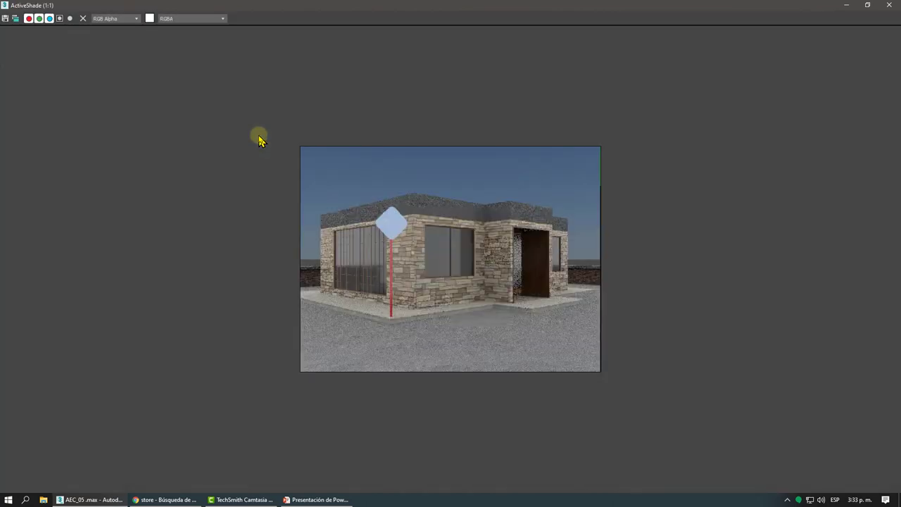
left_click(866, 7)
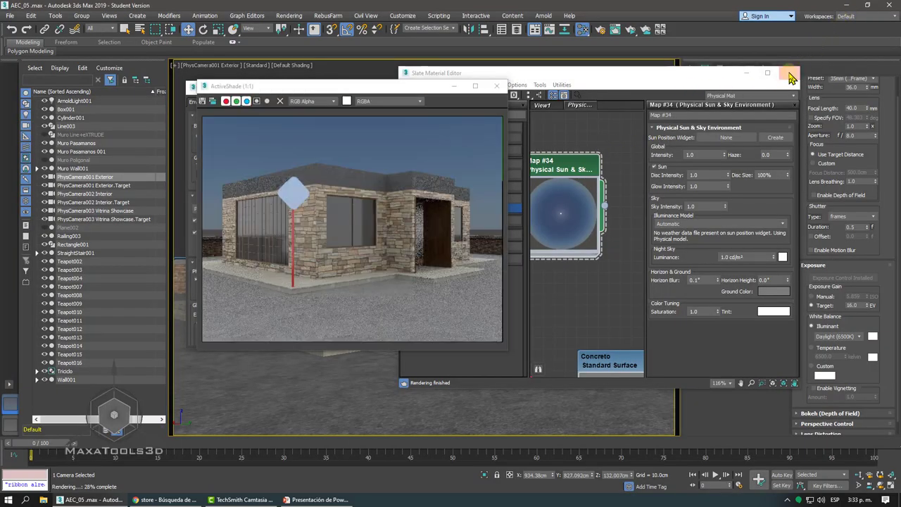
left_click(790, 73)
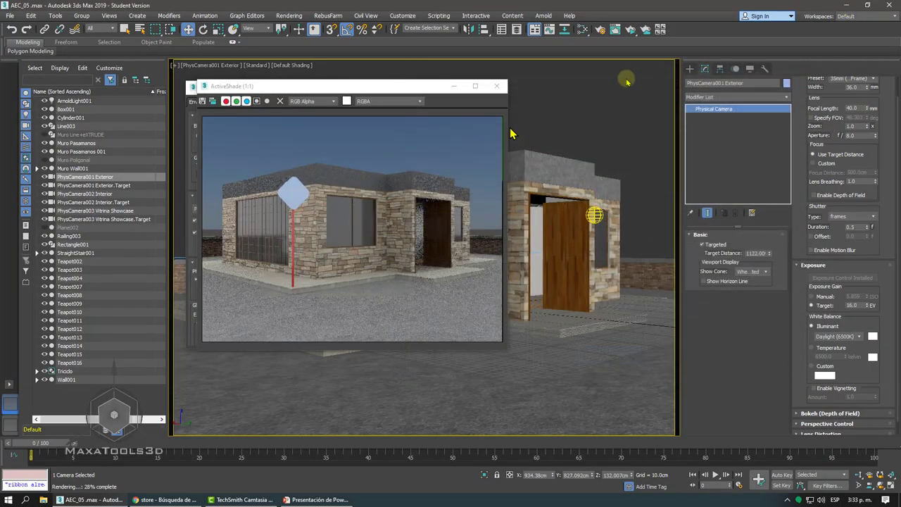
left_click(398, 110)
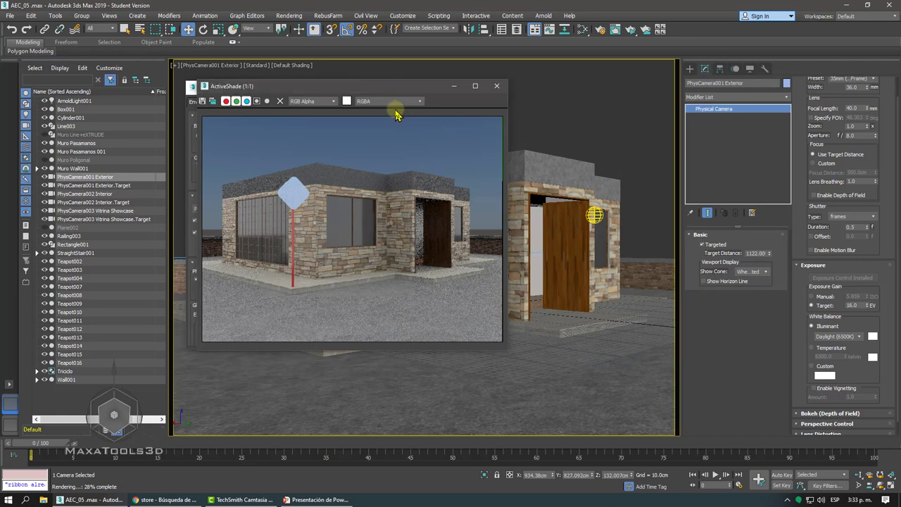
double_click(357, 87)
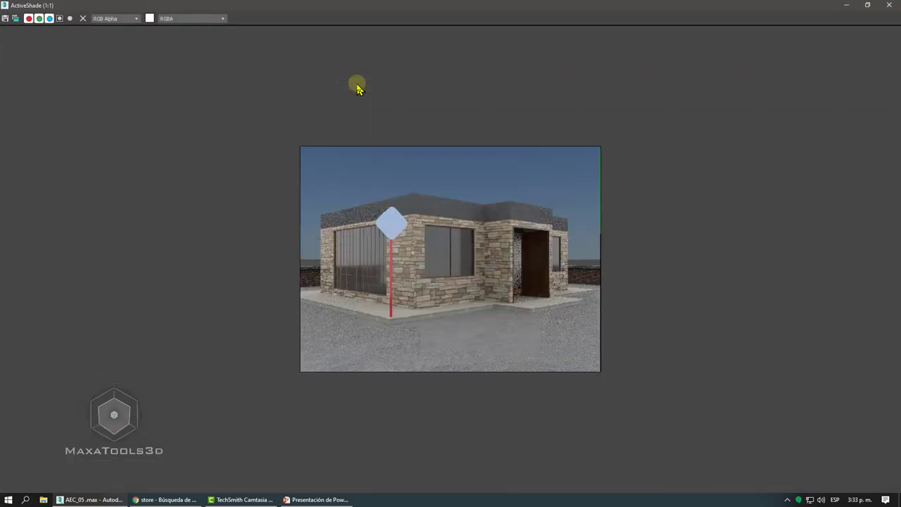
left_click(868, 5)
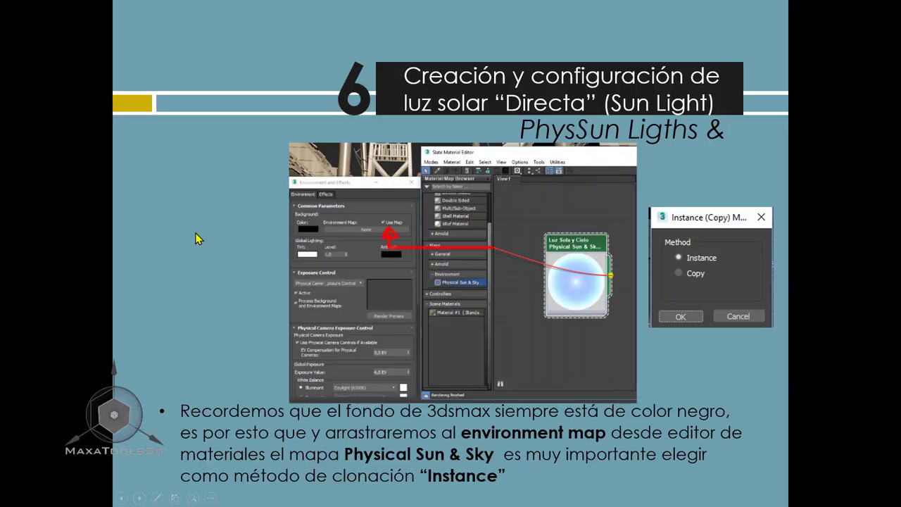
- Move past the sky-lit village render slide to section 7's 'Creación y configuración de luz solar' title
left_click(568, 324)
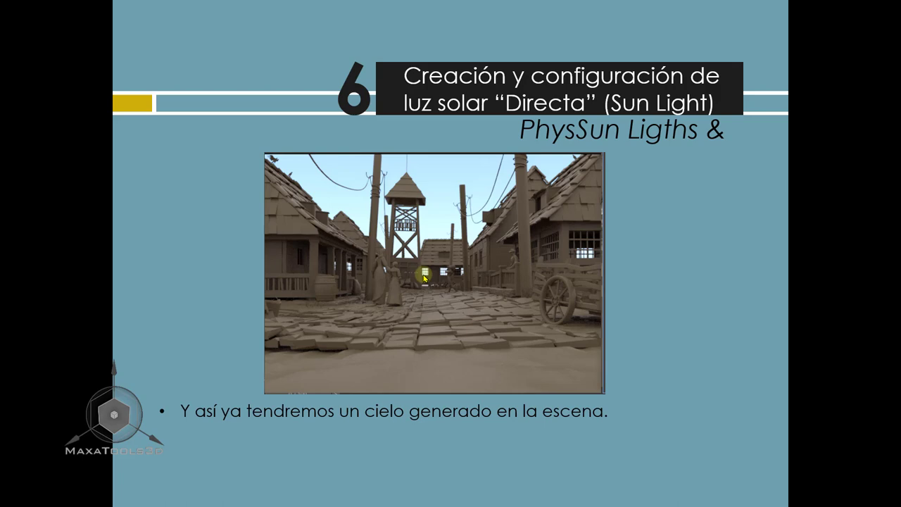
key("Right")
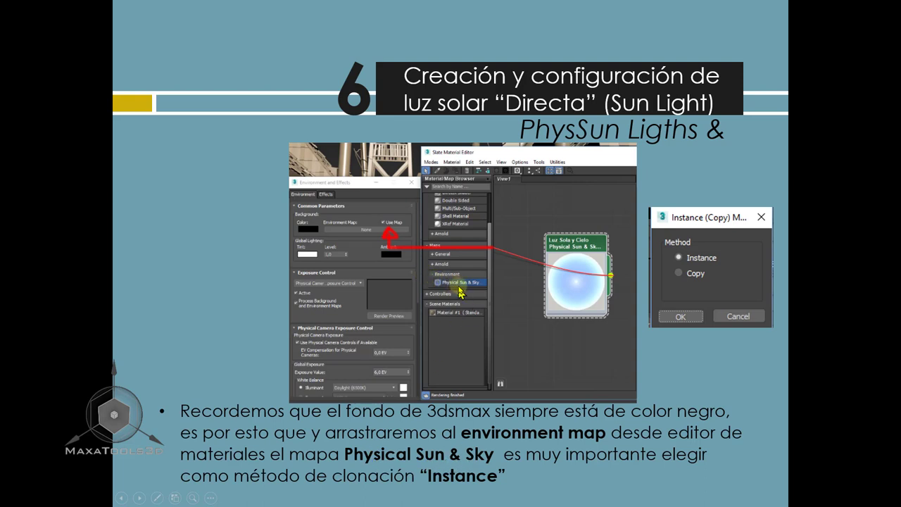
left_click(438, 314)
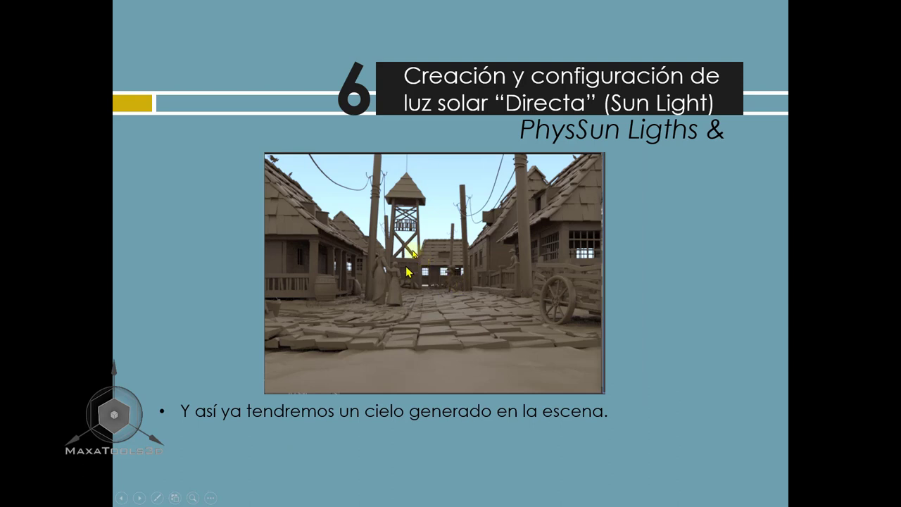
left_click(407, 273)
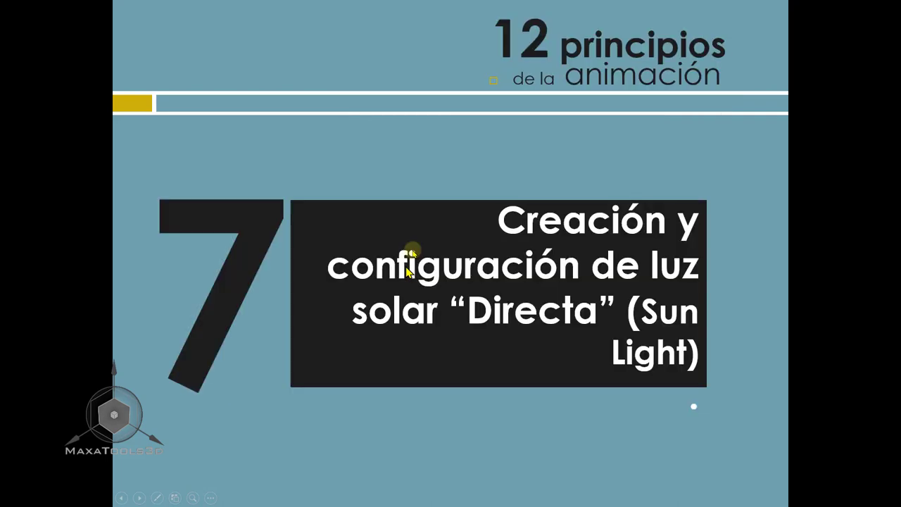
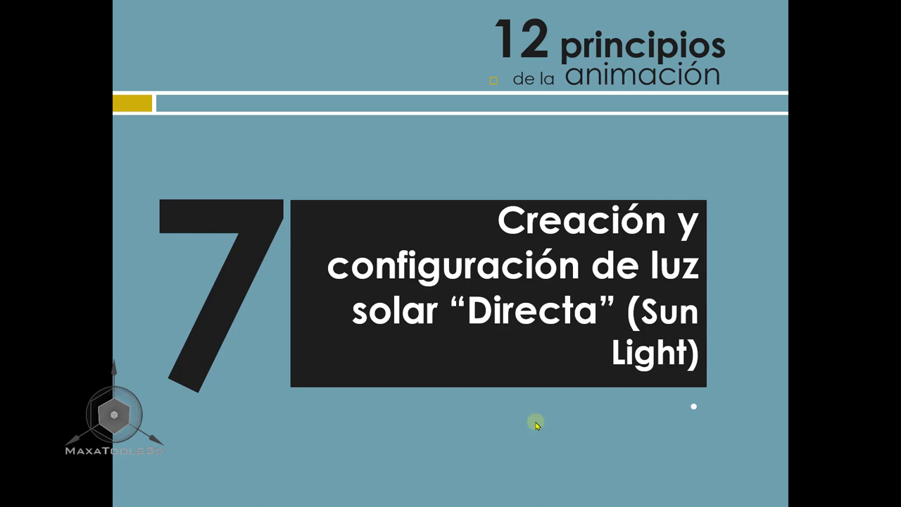
- Switch from the PowerPoint slideshow to Chrome's Google image results for 'store'
key("super")
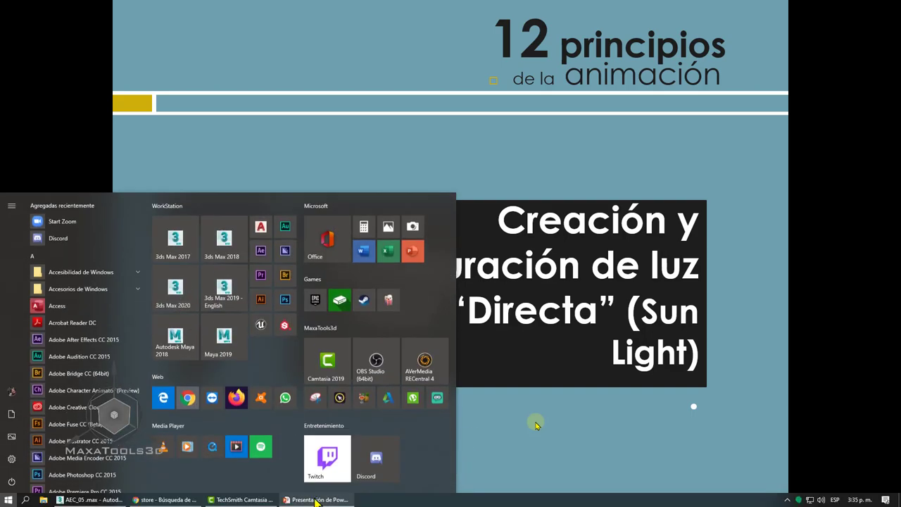
left_click(182, 501)
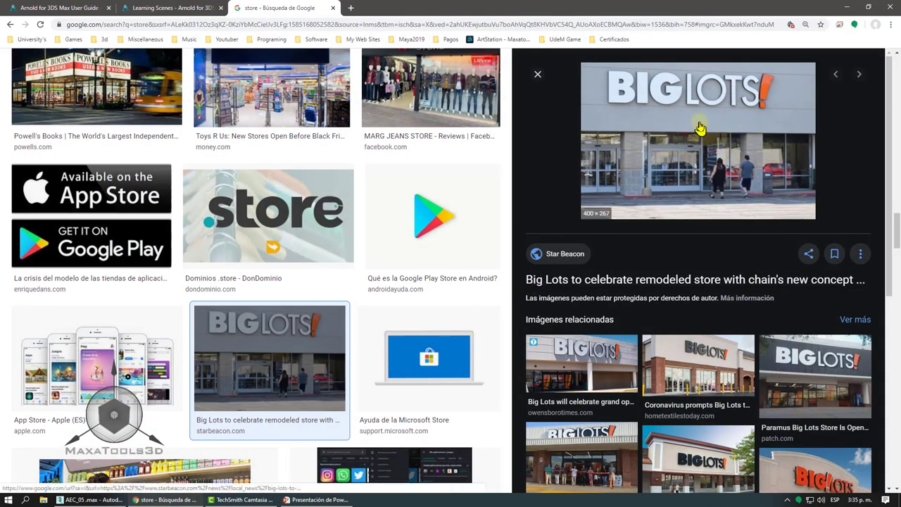
- Scroll through the image results, then return to 3ds Max showing AEC_05.max's ActiveShade render
scroll(700, 127, "down", 2)
scroll(700, 127, "up", 2)
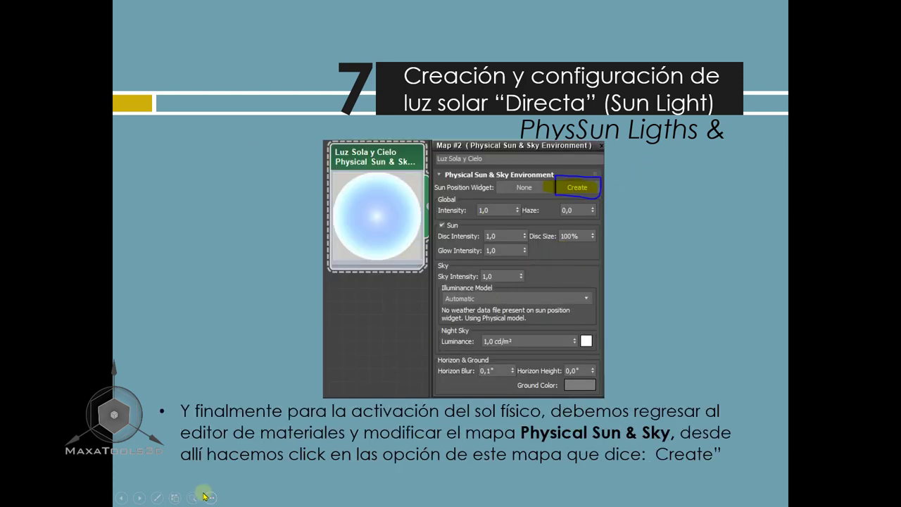
key("super")
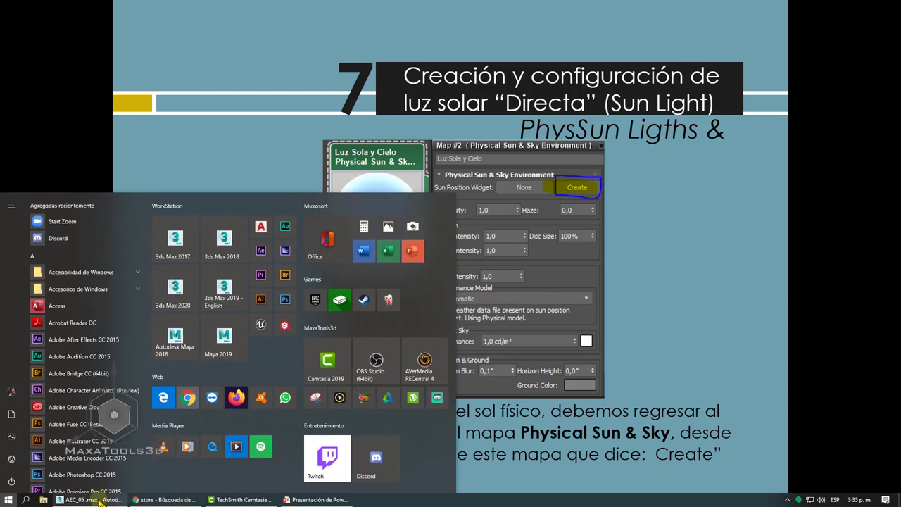
left_click(91, 500)
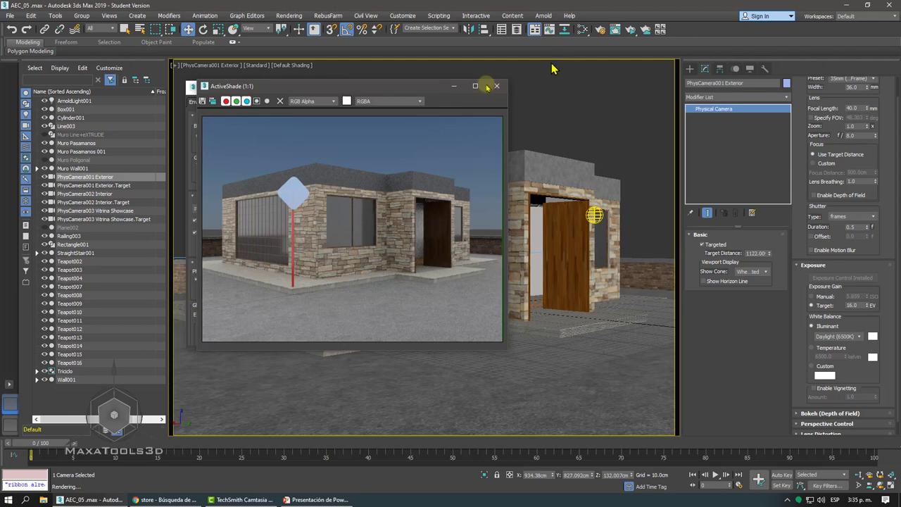
- Create SunPositioner001 via the Physical Sun & Sky node's Sun Position Widget in the Slate editor
left_click_drag(430, 87, 461, 78)
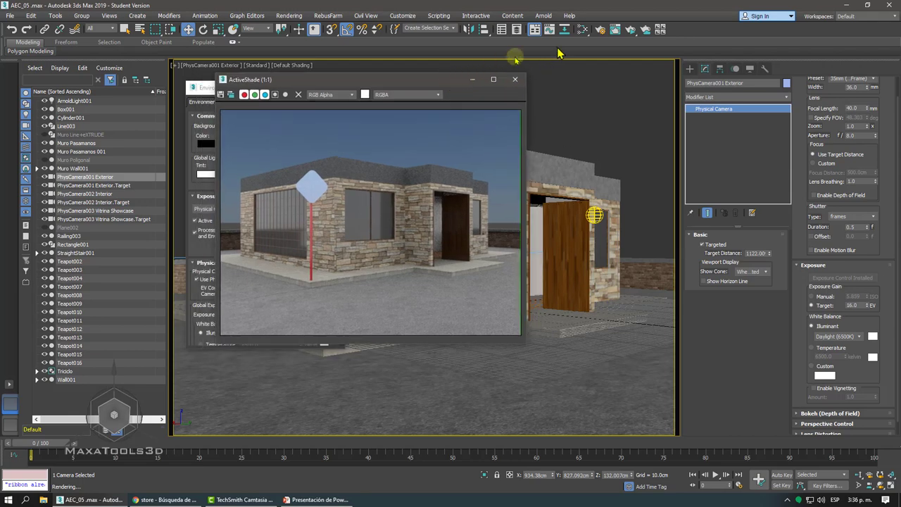
left_click(582, 31)
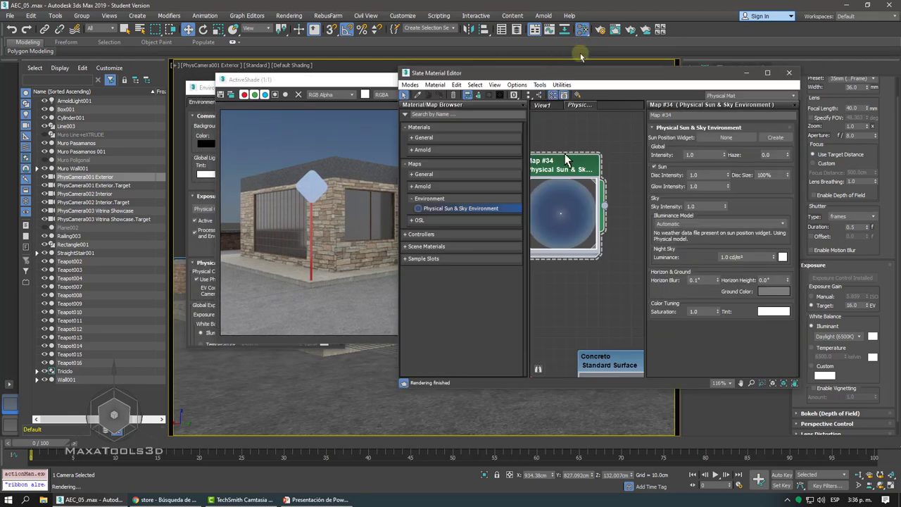
left_click_drag(552, 171, 571, 158)
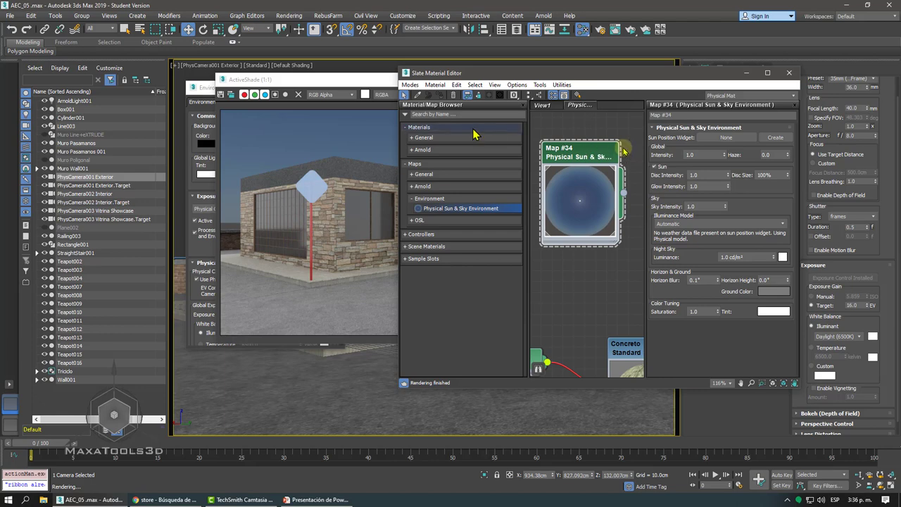
left_click(196, 86)
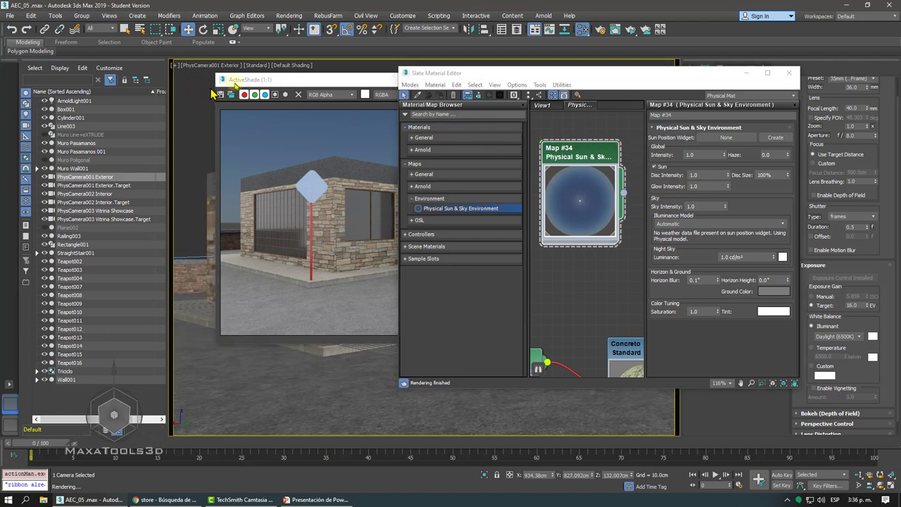
left_click(265, 81)
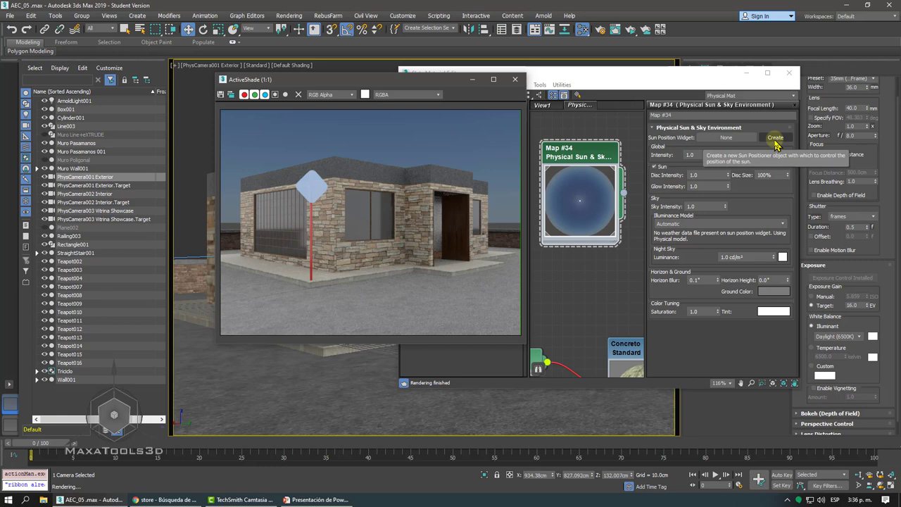
left_click(775, 138)
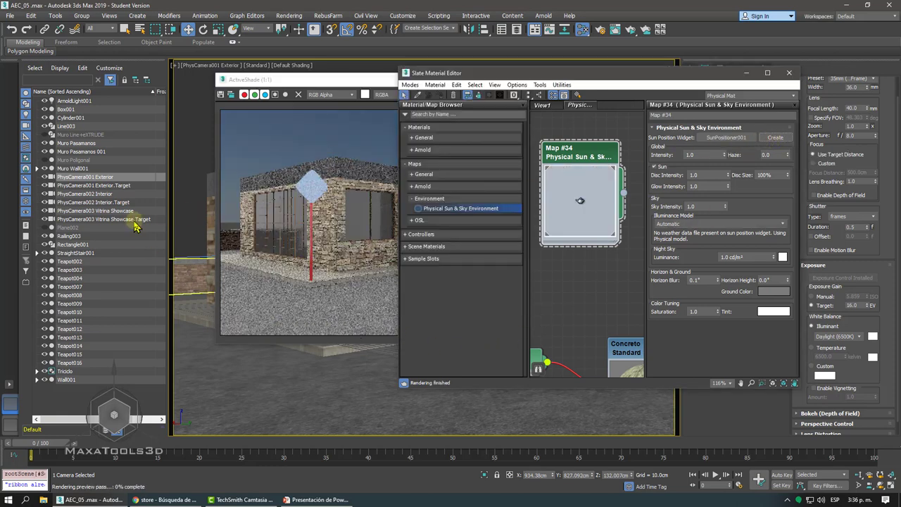
left_click(95, 403)
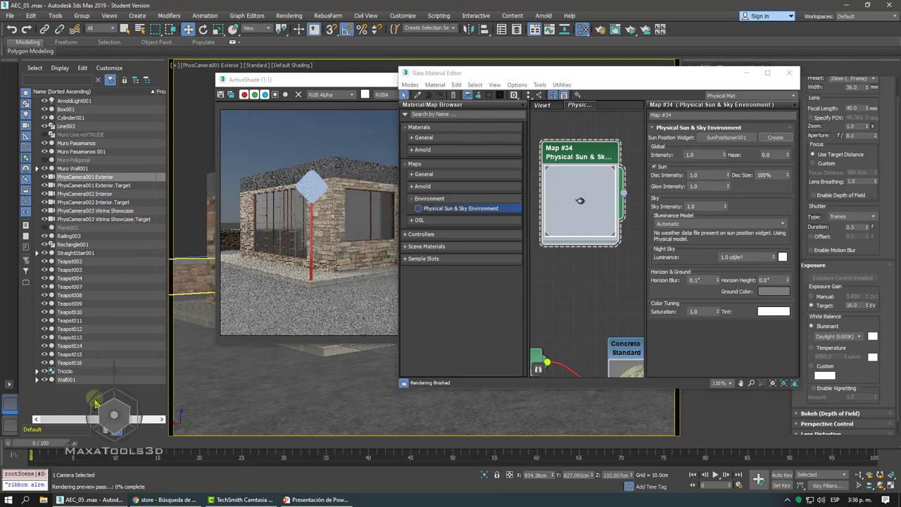
left_click(119, 260)
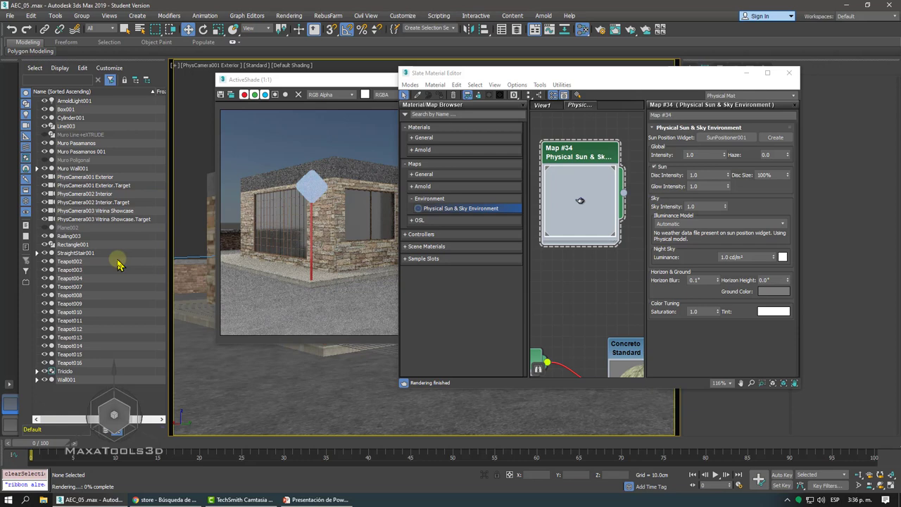
- Close the ActiveShade window and select SunPositioner001 in the Scene Explorer
double_click(319, 77)
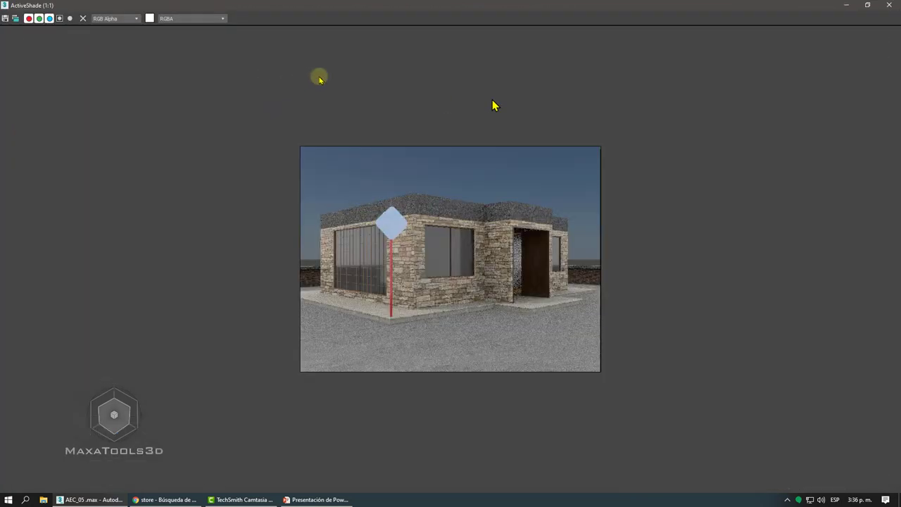
left_click(889, 5)
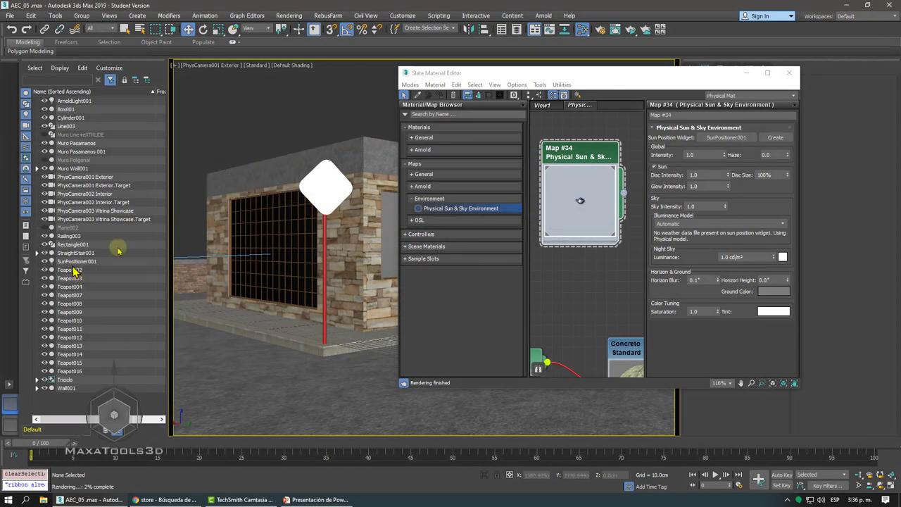
left_click(74, 261)
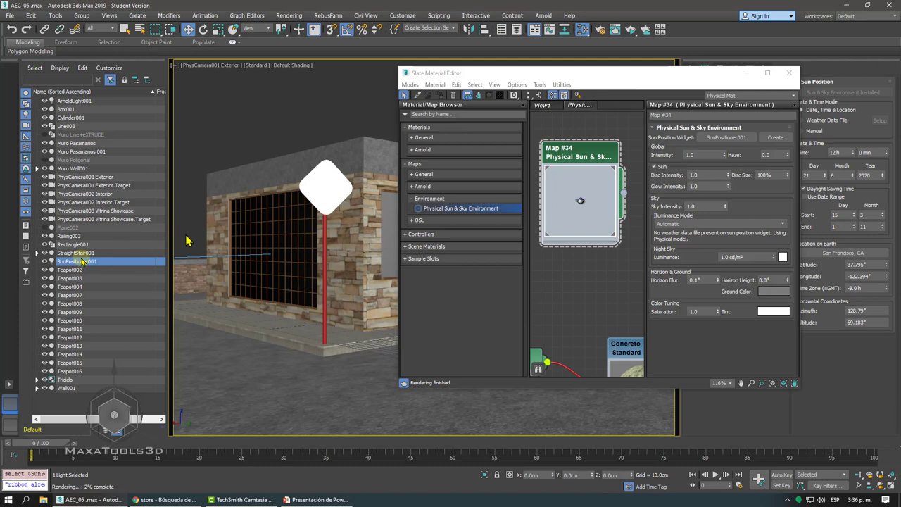
- Close the material editor and orbit the perspective view around the teapots
left_click(789, 74)
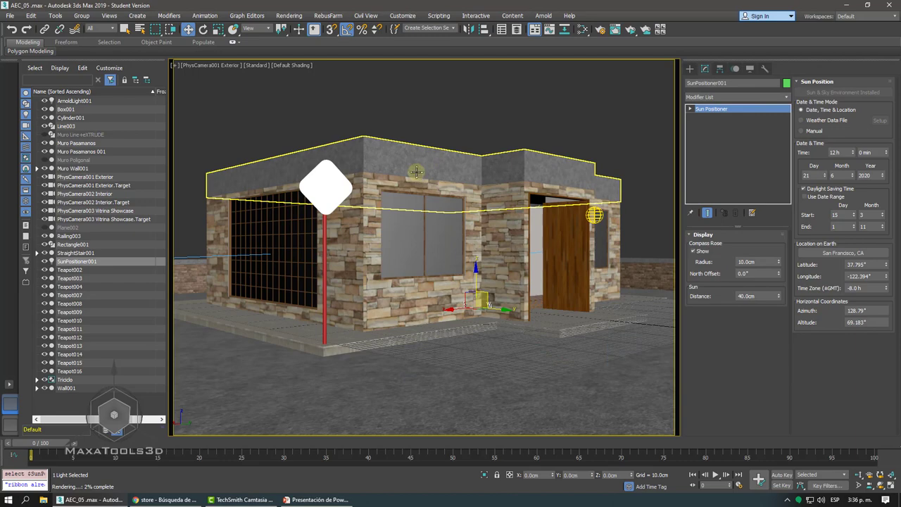
key("p")
scroll(400, 203, "down", 3)
mouse_move(399, 232)
middle_mouse_down("alt")
mouse_move(399, 203)
mouse_move(450, 232)
middle_mouse_up("alt")
scroll(451, 233, "up", 5)
scroll(513, 250, "up", 3)
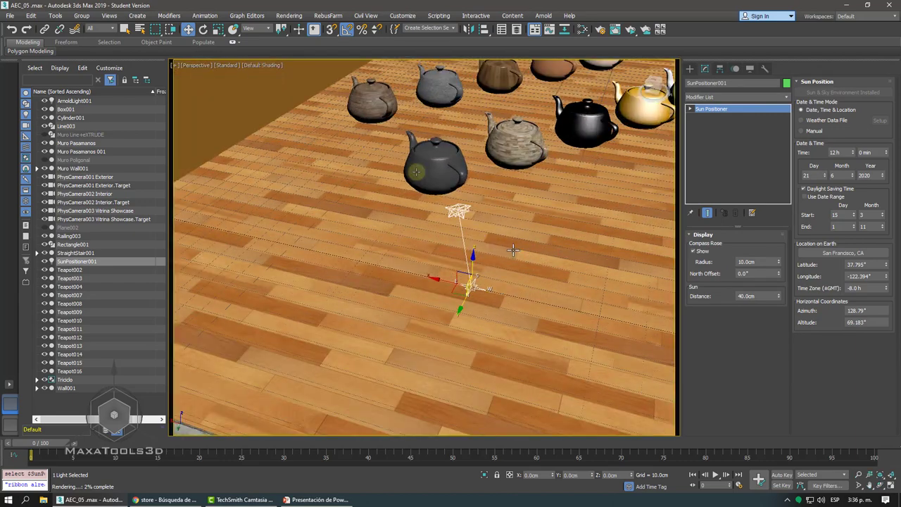
mouse_move(513, 250)
middle_mouse_down("alt")
mouse_move(478, 202)
mouse_move(553, 203)
mouse_move(464, 223)
middle_mouse_up("alt")
scroll(464, 223, "up", 3)
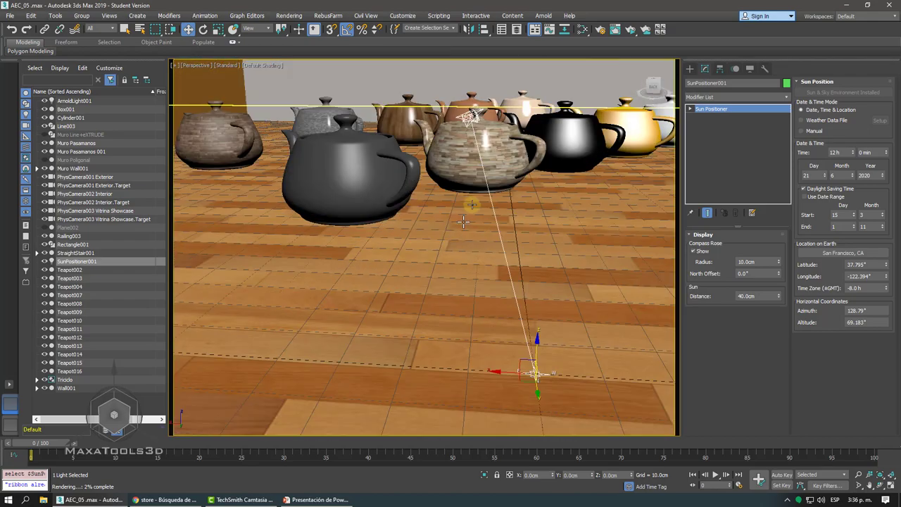
scroll(471, 205, "down", 3)
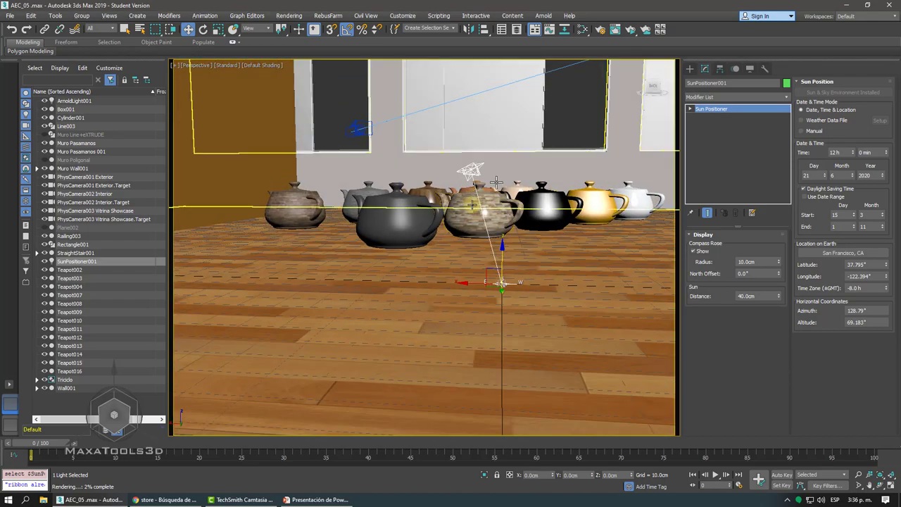
middle_click_drag(574, 216, 605, 217, "alt")
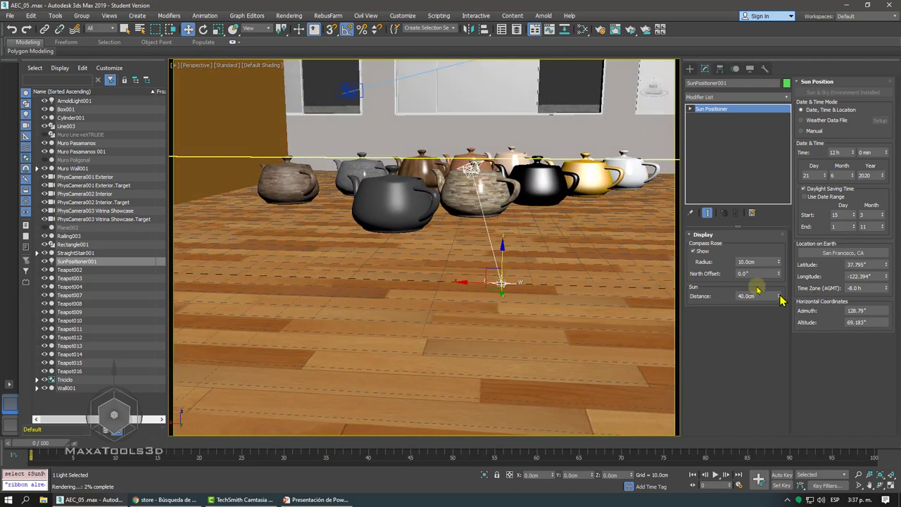
- Set the sun positioner's distance to 990.091cm, then orbit to a near top-down building view
left_click_drag(779, 295, 752, 173)
mouse_move(733, 109)
left_mouse_down()
mouse_move(712, 226)
mouse_move(713, 290)
left_mouse_up()
scroll(530, 251, "down", 5)
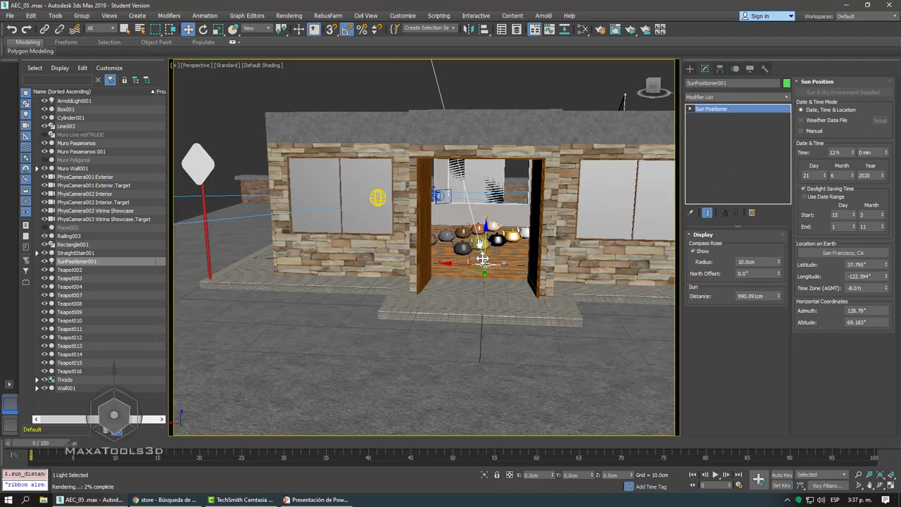
scroll(529, 251, "down", 5)
mouse_move(529, 250)
middle_mouse_down("alt")
mouse_move(578, 249)
mouse_move(469, 212)
mouse_move(489, 243)
mouse_move(459, 202)
mouse_move(493, 183)
mouse_move(563, 171)
mouse_move(565, 160)
mouse_move(471, 146)
middle_mouse_up("alt")
middle_click_drag(446, 196, 480, 207, "alt")
scroll(469, 205, "up", 4)
- View through PhysCamera001 Exterior and start an ActiveShade render of it
key("c")
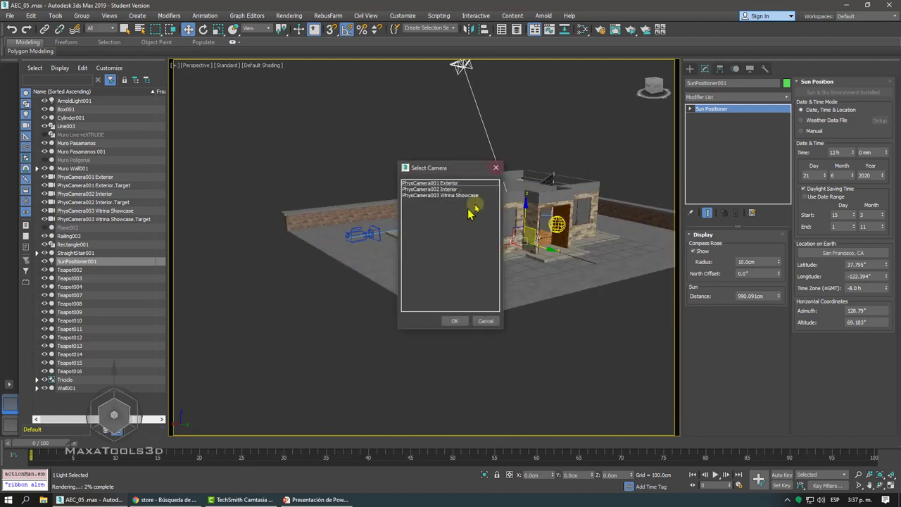
left_click(446, 184)
left_click(449, 323)
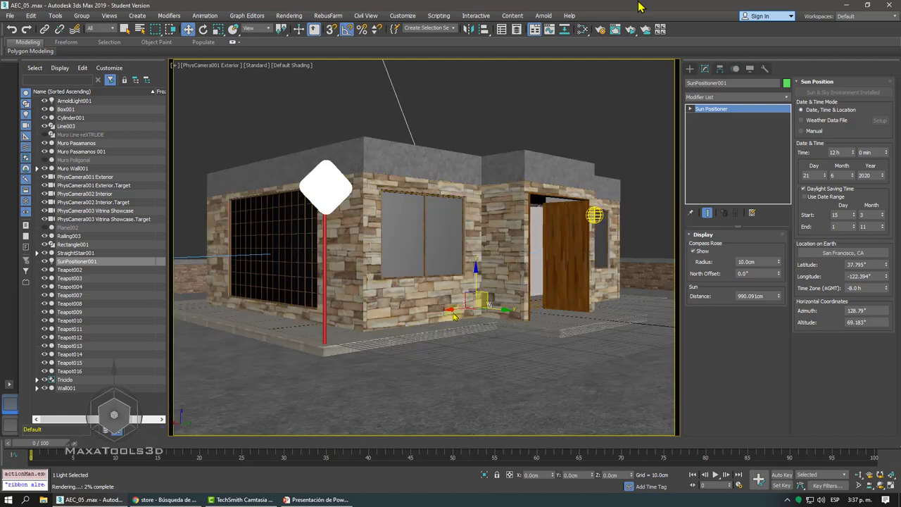
left_click(630, 31)
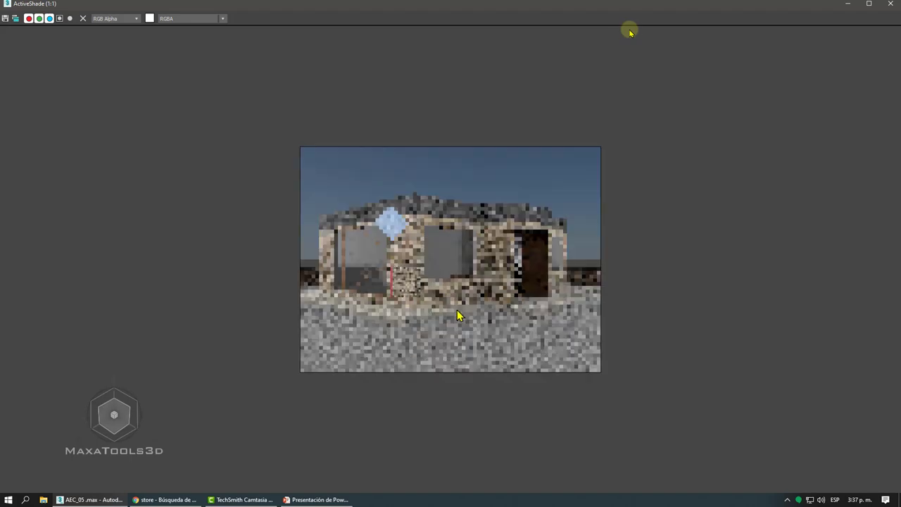
- Resize the ActiveShade window into a smaller floating window over the viewport
left_click(868, 7)
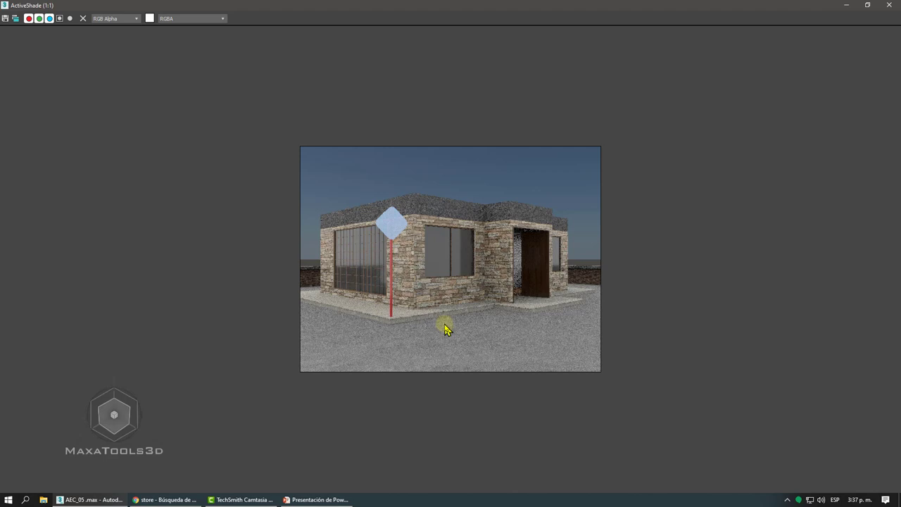
left_click(867, 5)
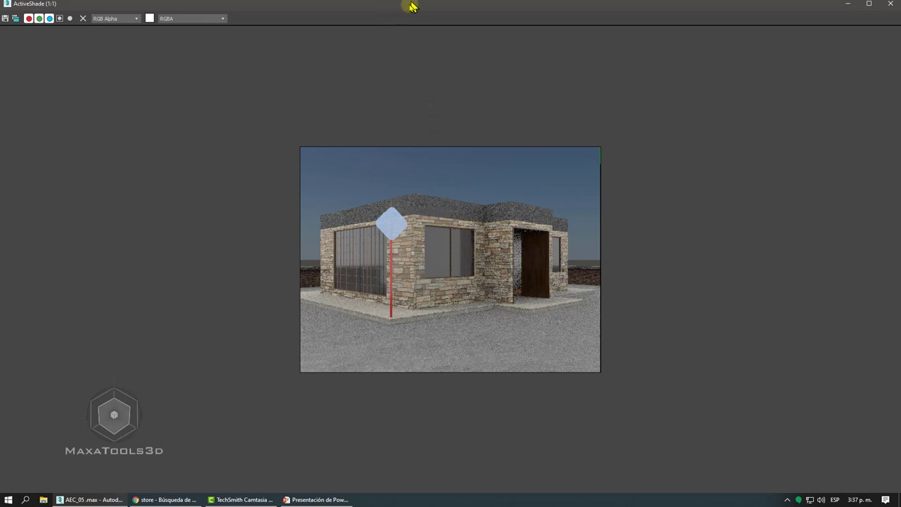
left_click_drag(409, 5, 410, 31)
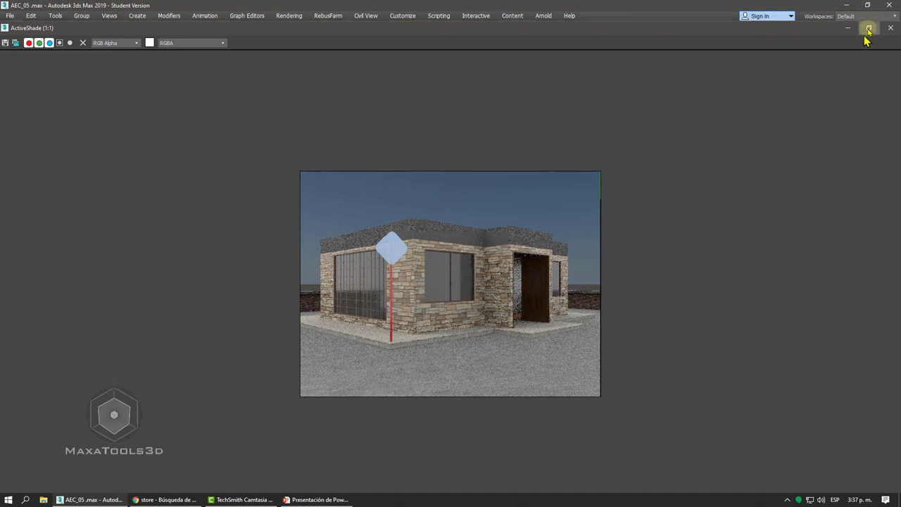
left_click(869, 28)
left_click_drag(701, 9, 670, 52)
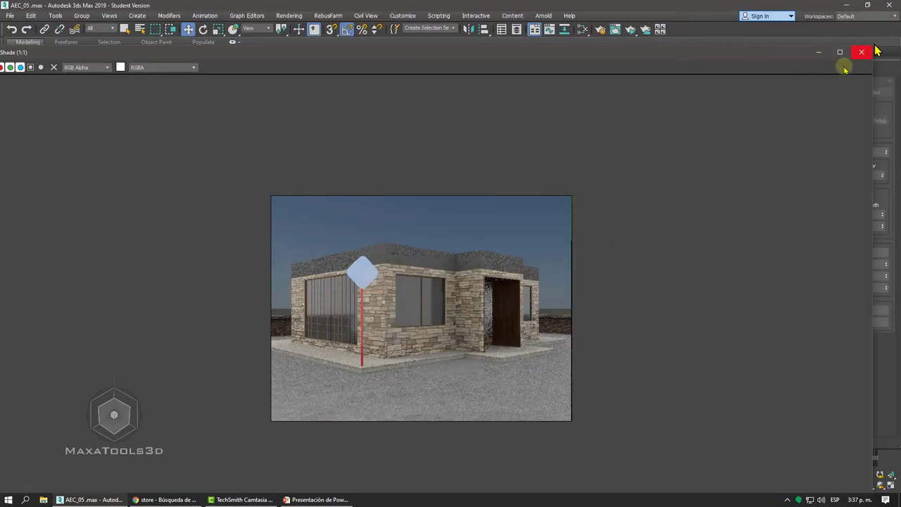
left_click_drag(873, 70, 337, 111)
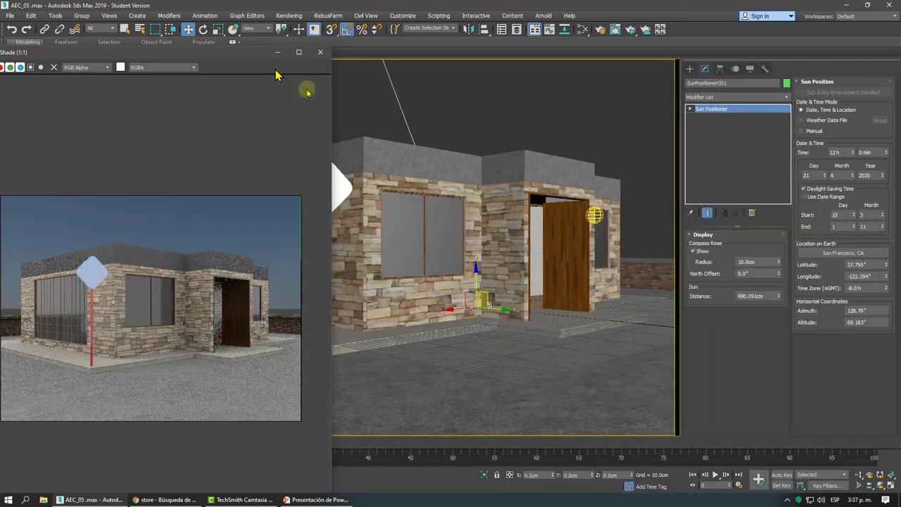
mouse_move(249, 98)
left_mouse_down()
mouse_move(358, 119)
mouse_move(357, 98)
left_mouse_up()
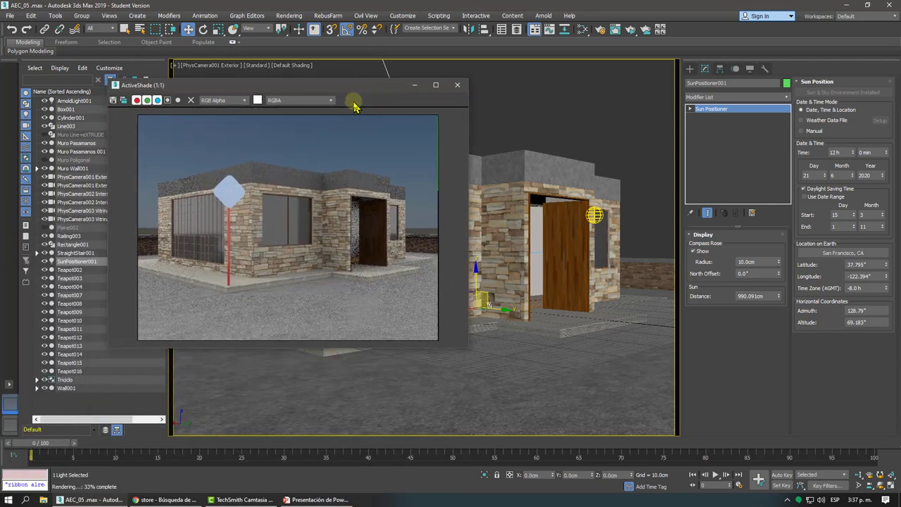
- Dolly the PhysCamera001 Exterior view close to the stone wall corner and inspect the live render
left_click(563, 263)
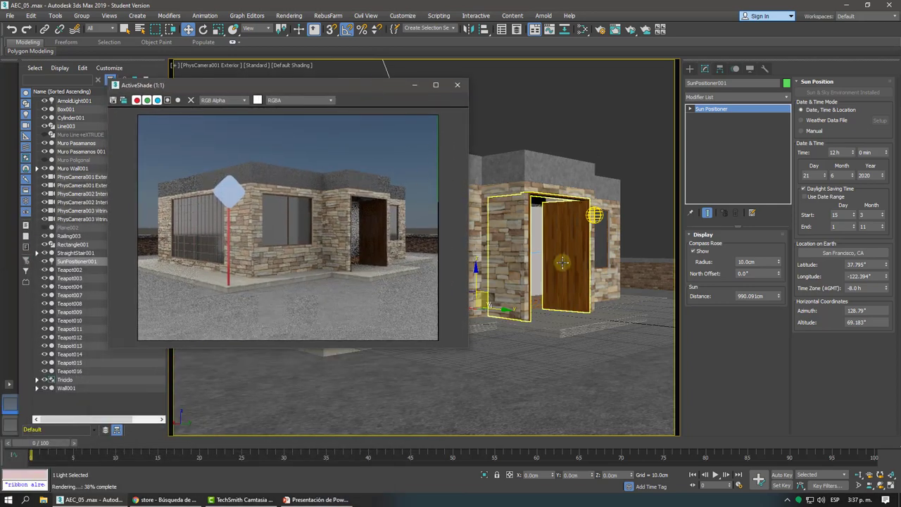
left_click(858, 479)
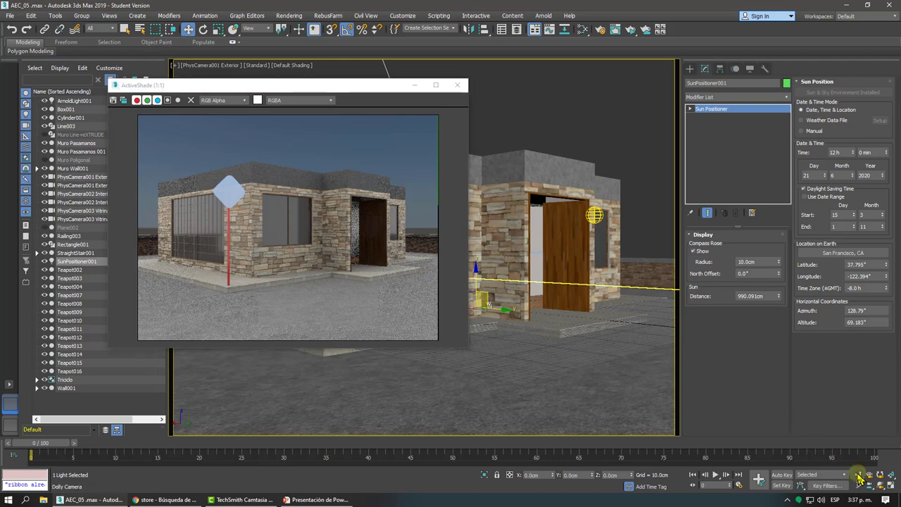
left_click(859, 476)
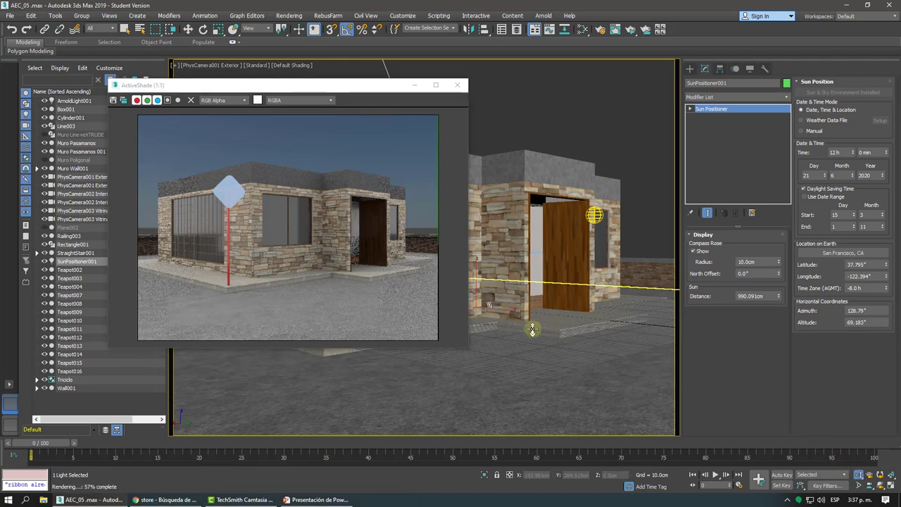
mouse_move(533, 328)
left_mouse_down()
mouse_move(537, 310)
mouse_move(481, 300)
left_mouse_up()
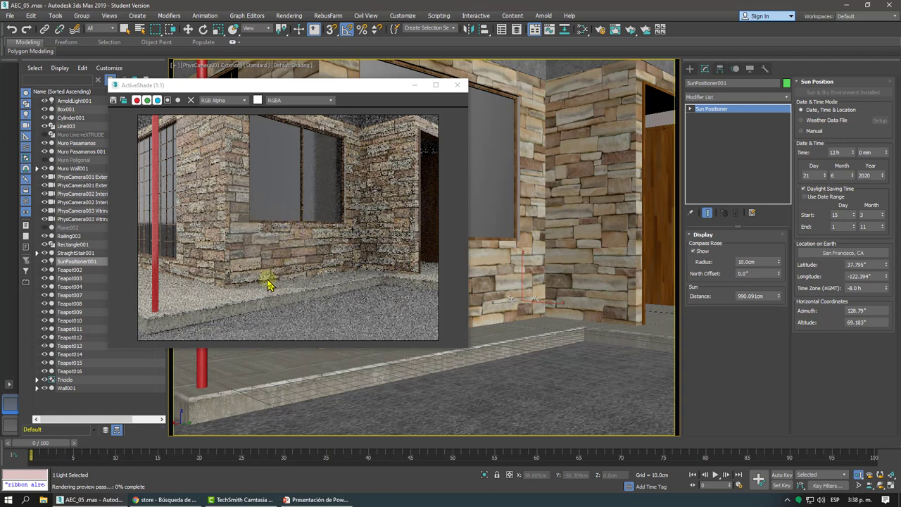
scroll(261, 298, "up", 1)
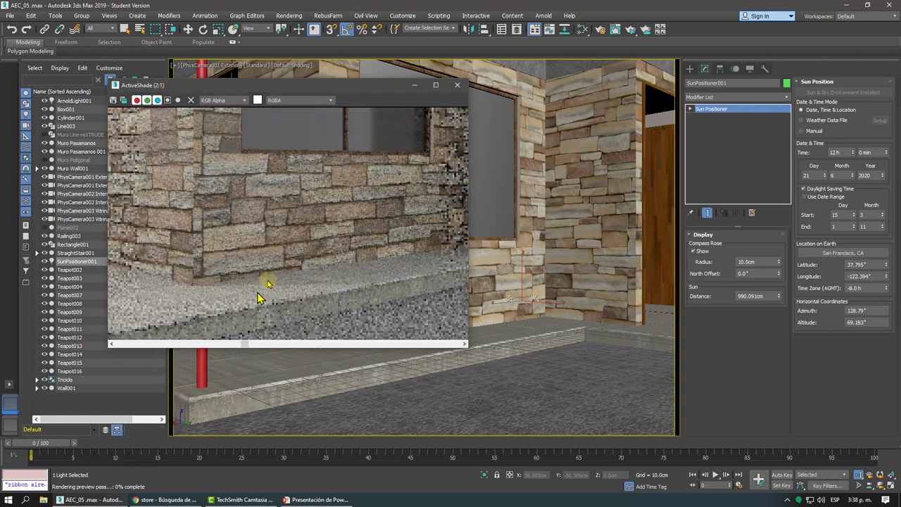
scroll(240, 295, "up", 1)
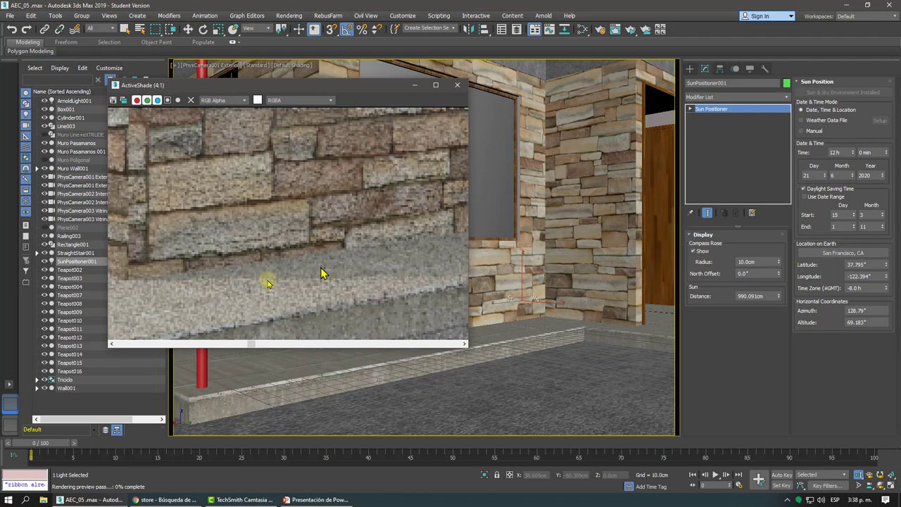
scroll(320, 272, "down", 1)
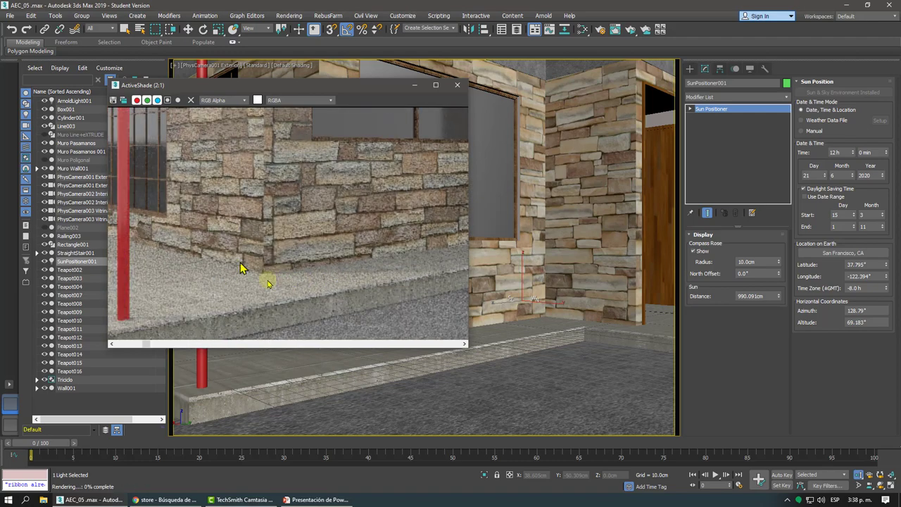
scroll(373, 261, "down", 1)
scroll(310, 261, "down", 1)
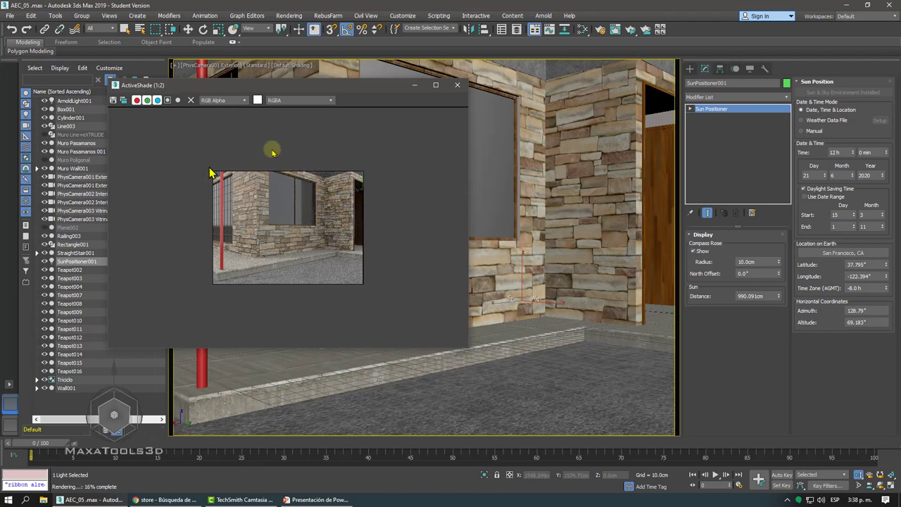
left_click_drag(211, 86, 269, 90)
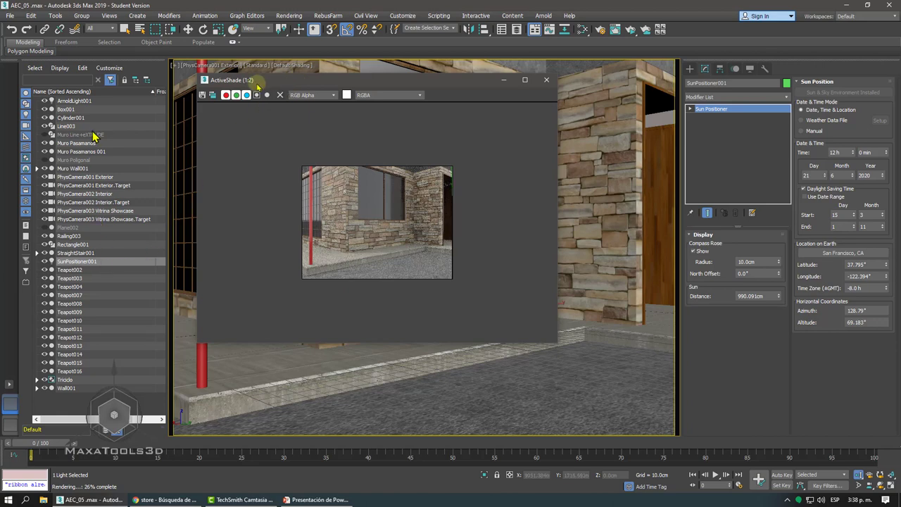
- Rename the Arnold light to 'ArnoldLight001 Skydome Indirect'
left_click(80, 104)
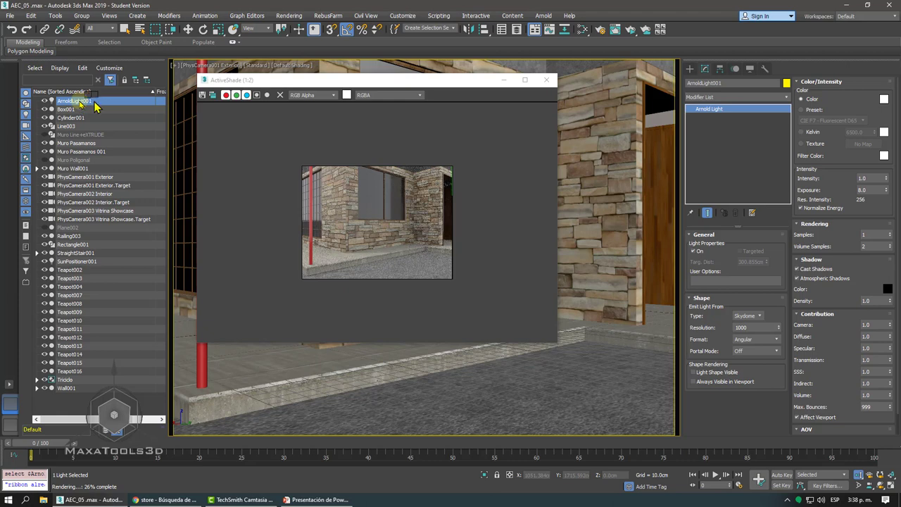
right_click(95, 105)
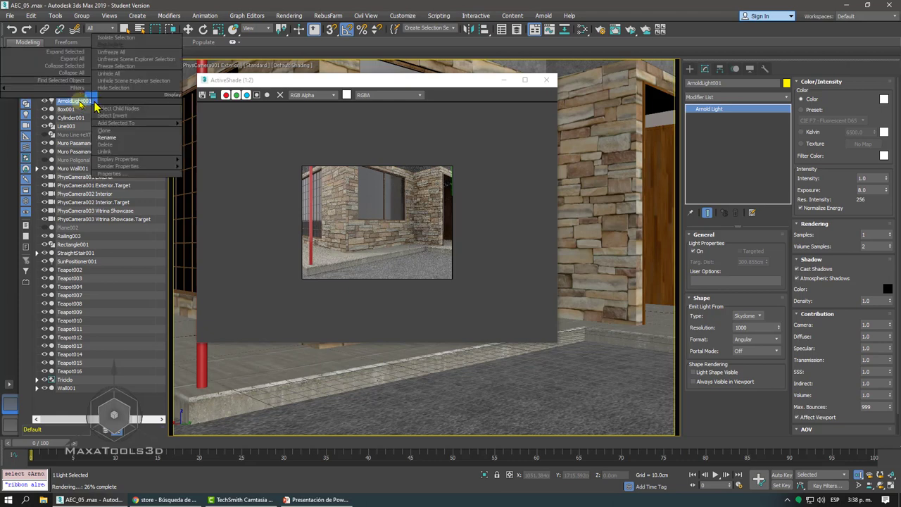
left_click(93, 139)
type("Skydome Indirect")
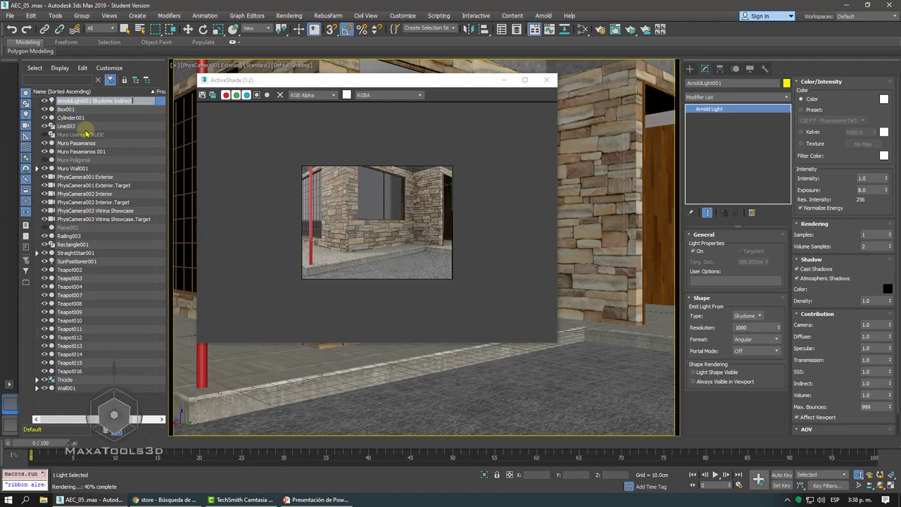
key("Return")
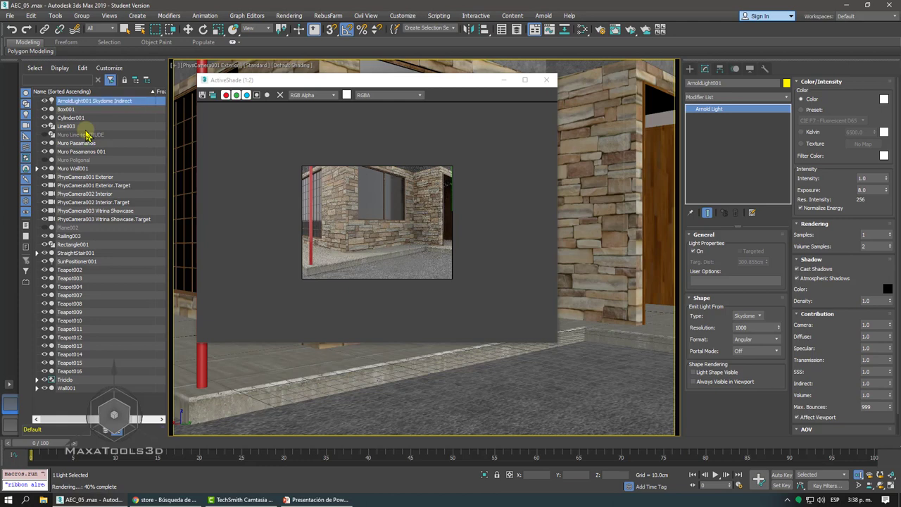
- Rename the sun positioner to 'SunPositioner001 Direct'
left_click(97, 262)
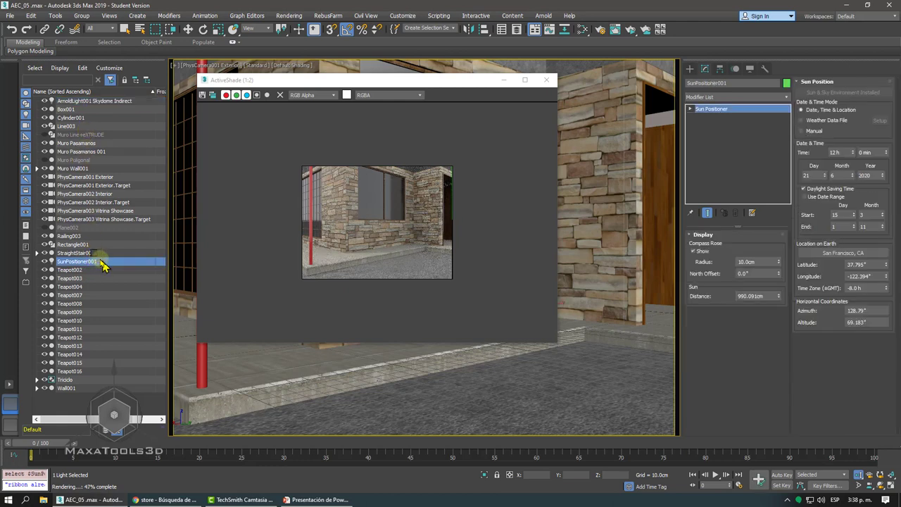
right_click(102, 263)
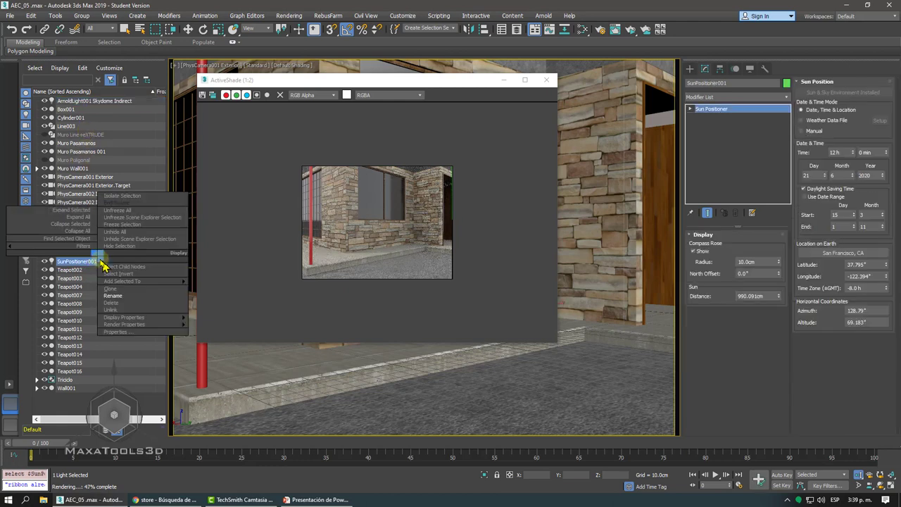
left_click(114, 296)
type("Direct")
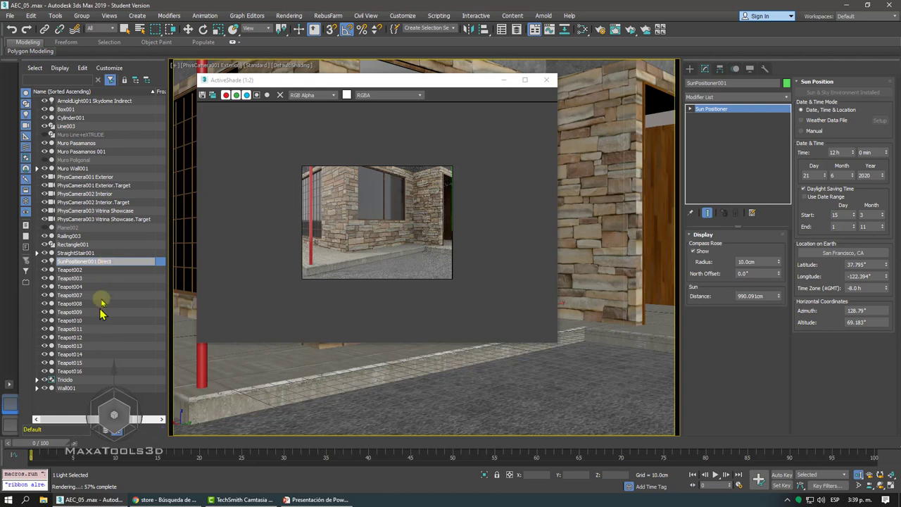
left_click(92, 402)
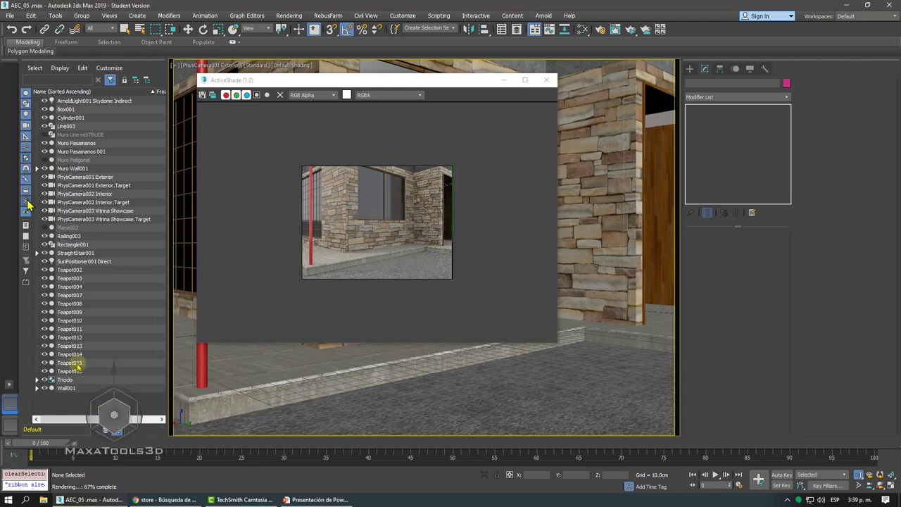
- Filter the Scene Explorer to lights only, listing the skydome and sun, and move the render window
left_click(26, 238)
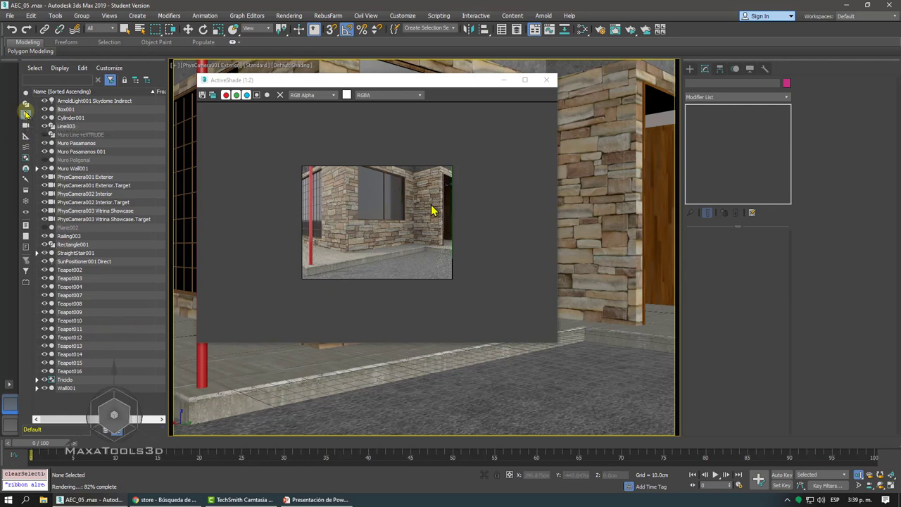
left_click(26, 114)
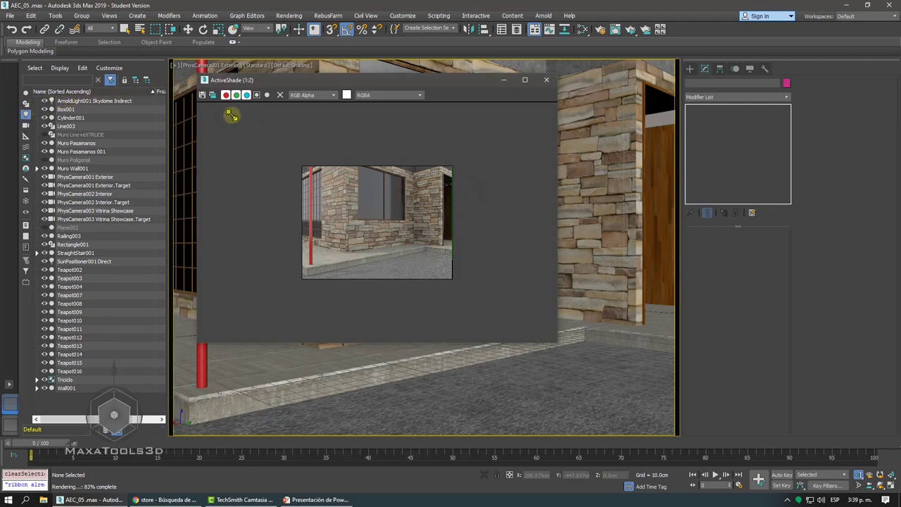
mouse_move(199, 76)
left_mouse_down()
mouse_move(241, 121)
mouse_move(352, 191)
left_mouse_up()
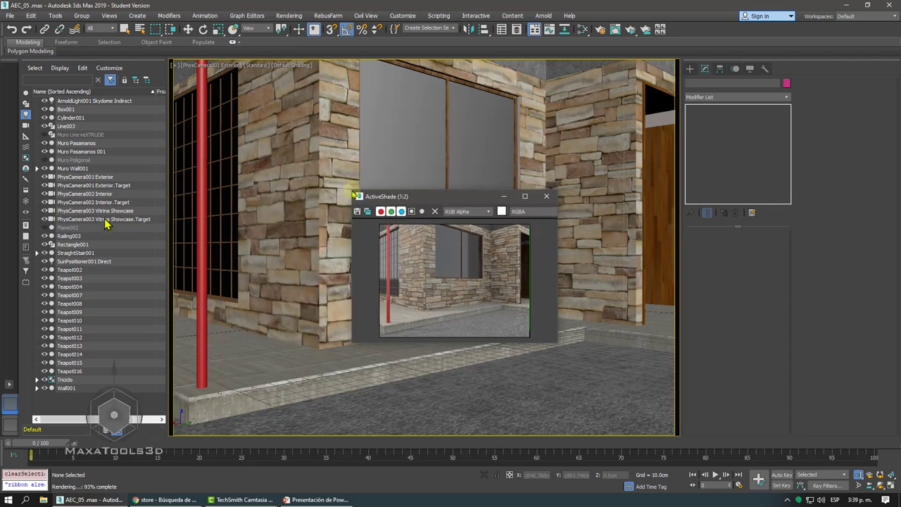
left_click(24, 310)
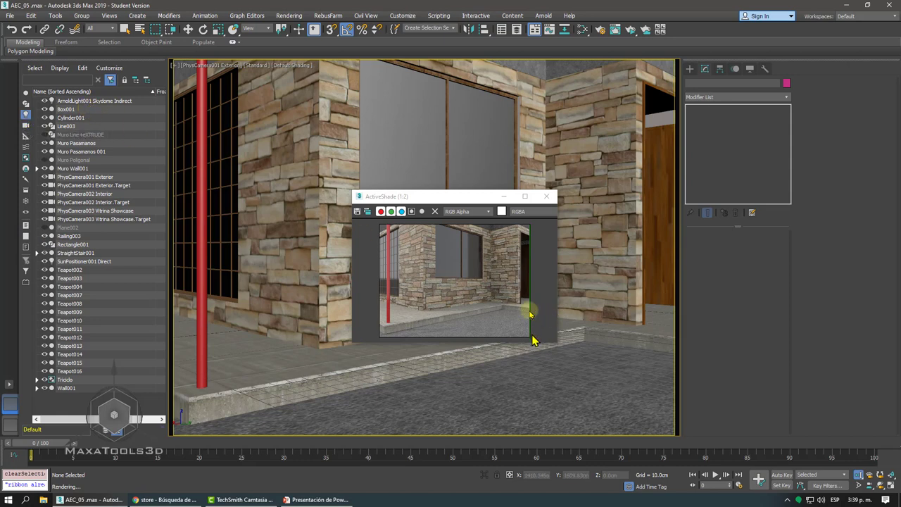
- Select ArnoldLight001 Skydome Indirect and lower its Exposure from 8.0 in Color/Intensity
left_click(80, 102)
left_click(78, 110)
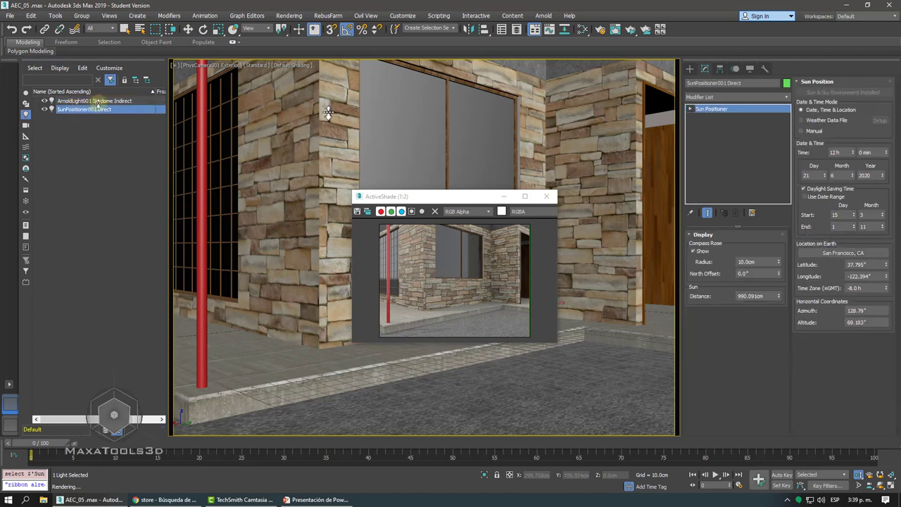
left_click(132, 103)
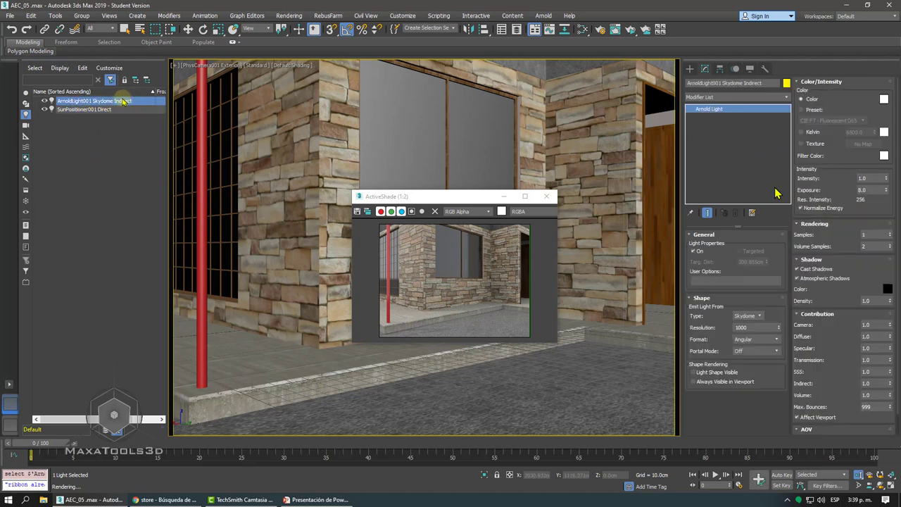
left_click(100, 102)
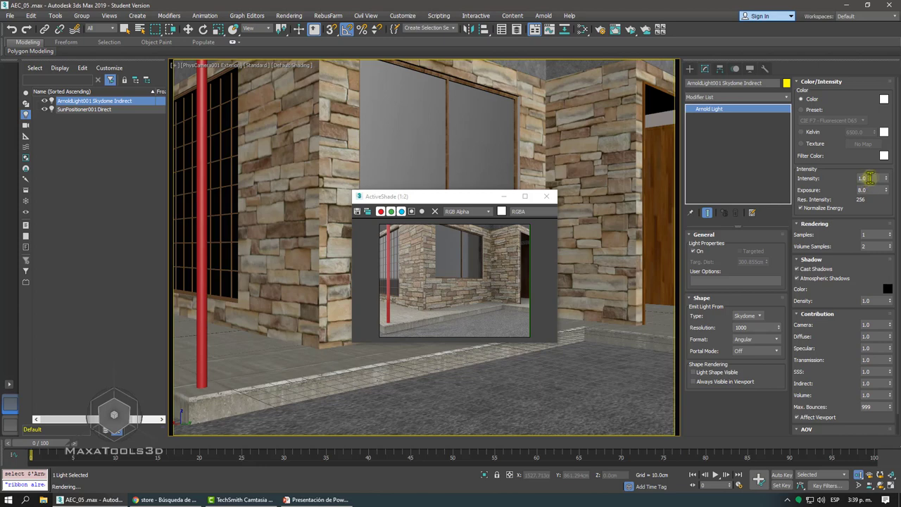
key("Tab")
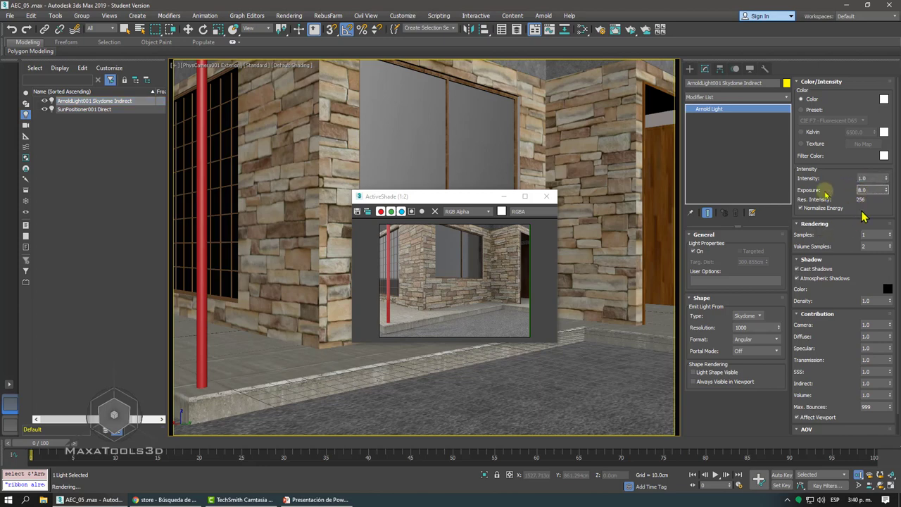
left_click_drag(853, 190, 873, 190)
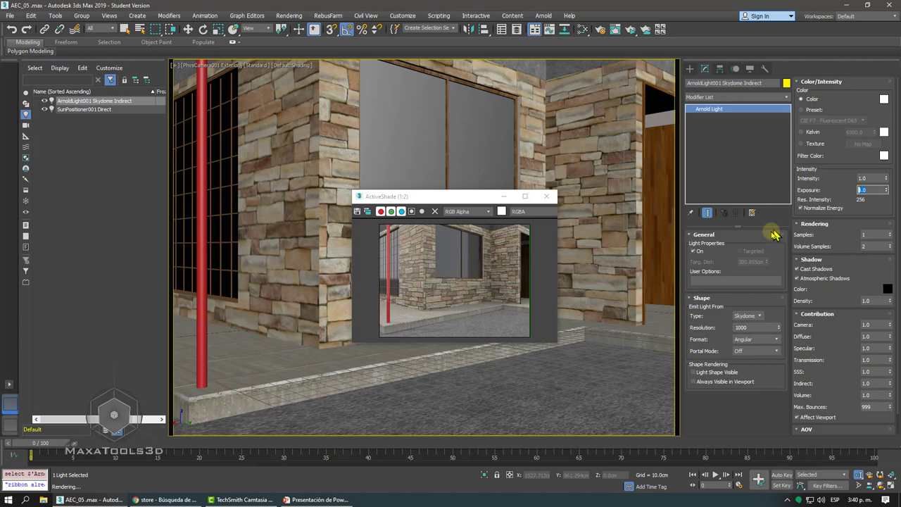
key("Tab")
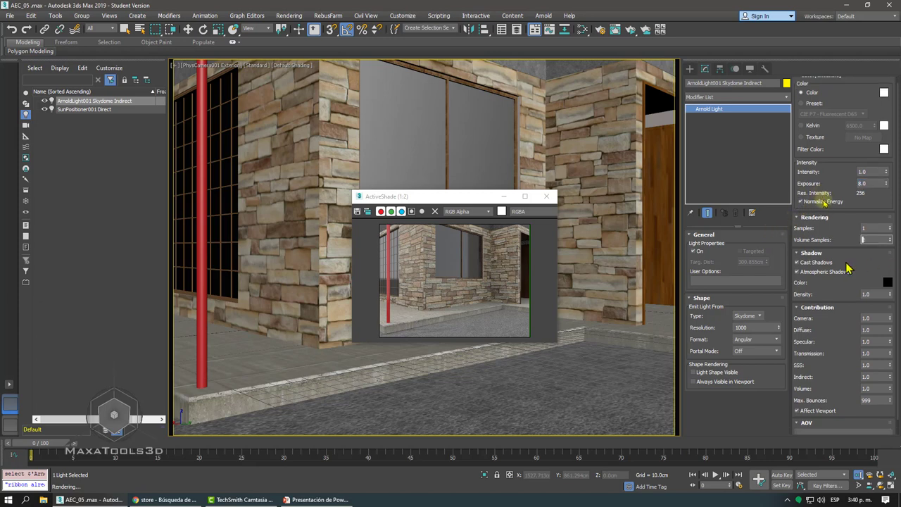
key("shift+Tab")
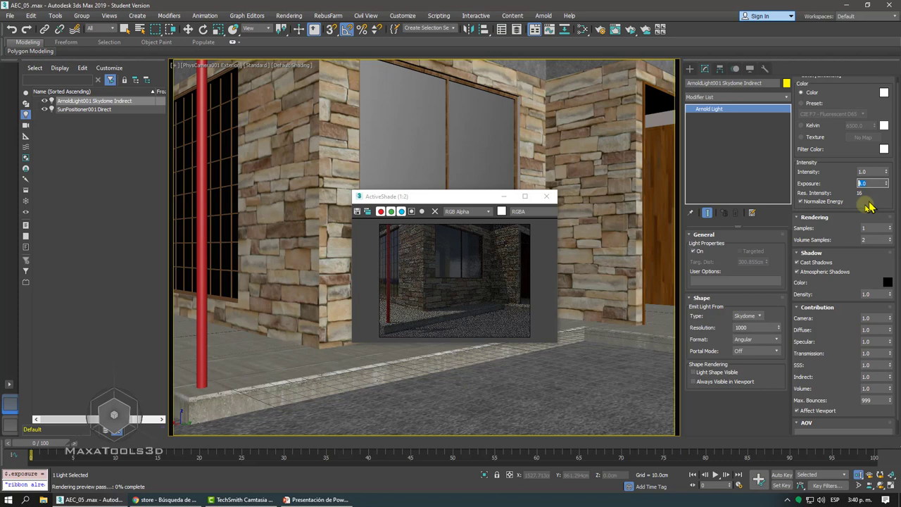
- Set the skydome light's exposure to 6.0 and enlarge the ActiveShade preview window
type("6")
key("Return")
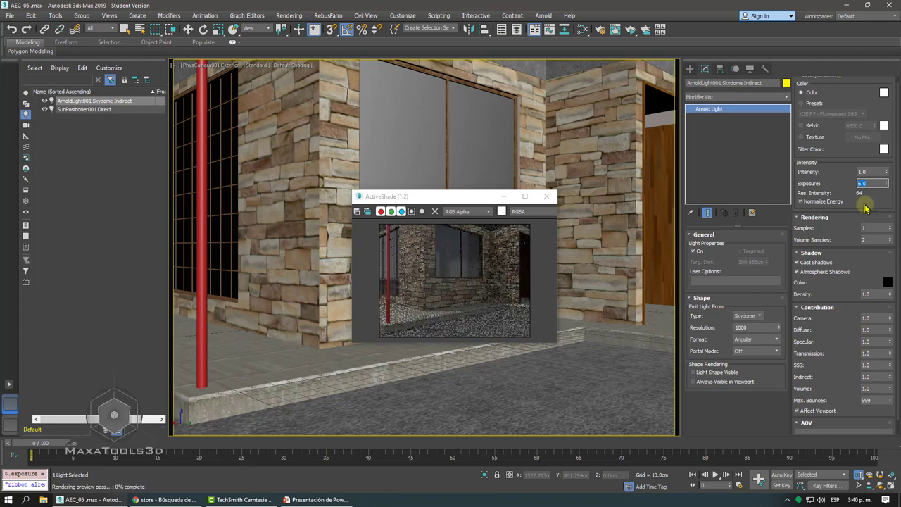
scroll(440, 320, "up", 1)
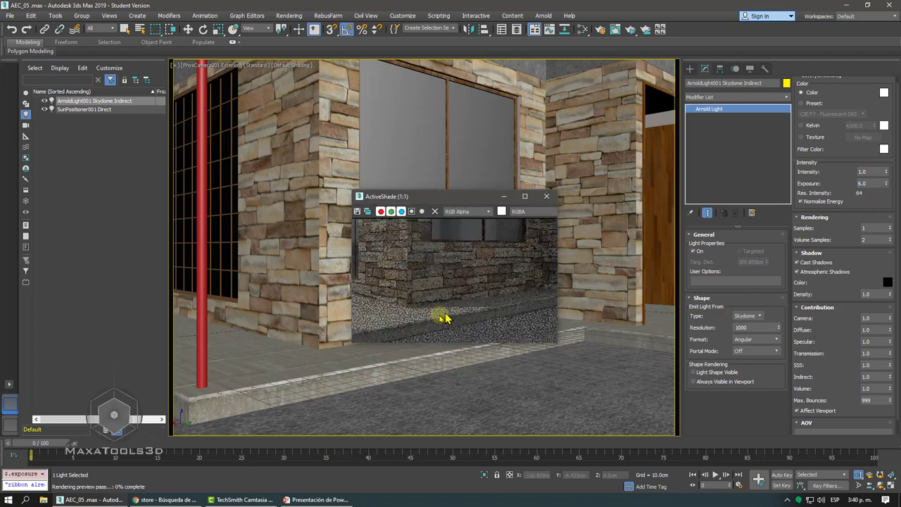
scroll(450, 301, "down", 1)
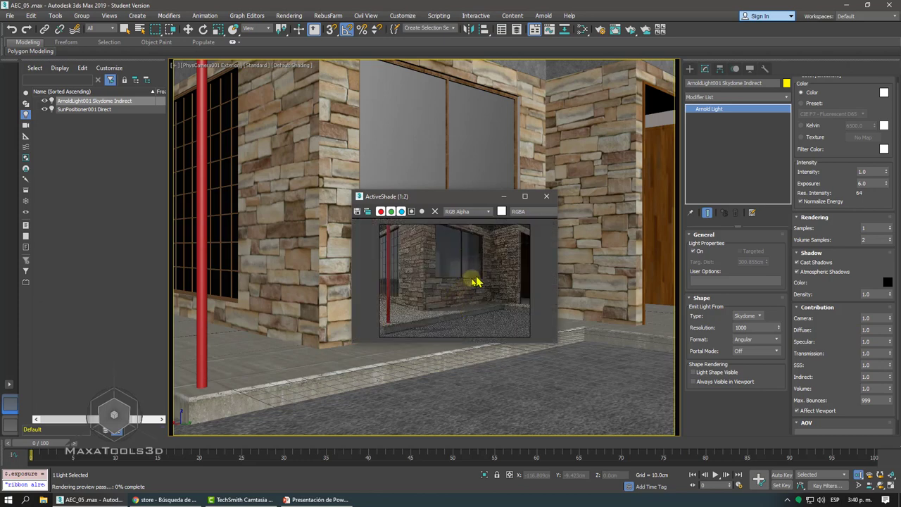
scroll(472, 284, "down", 1)
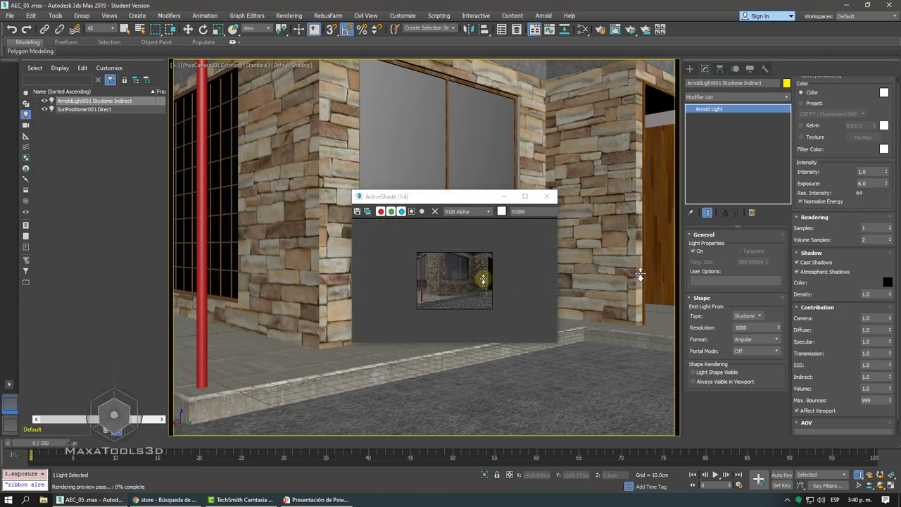
scroll(613, 288, "down", 1)
scroll(613, 303, "down", 2)
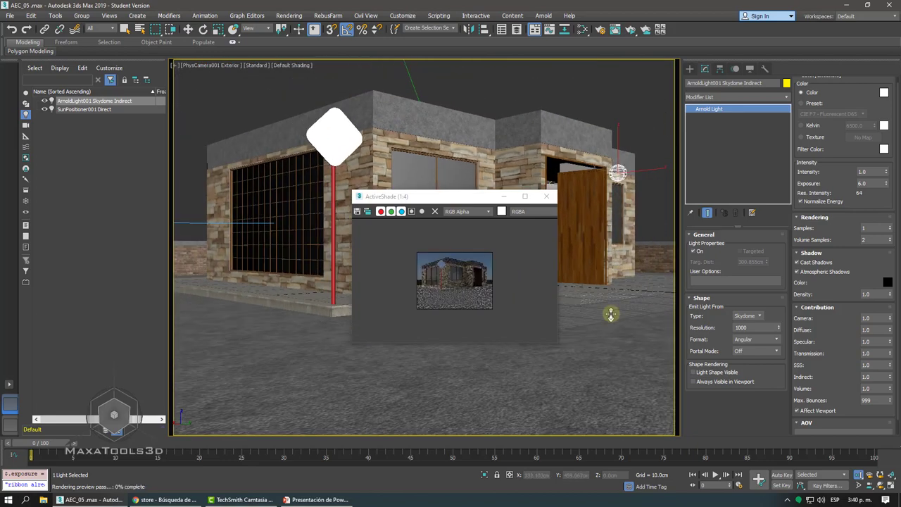
scroll(465, 278, "up", 1)
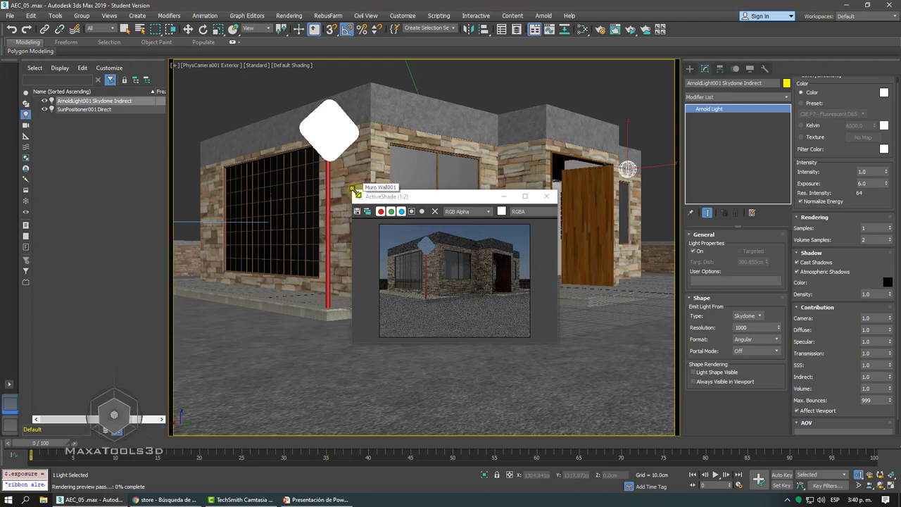
left_click_drag(352, 190, 252, 87)
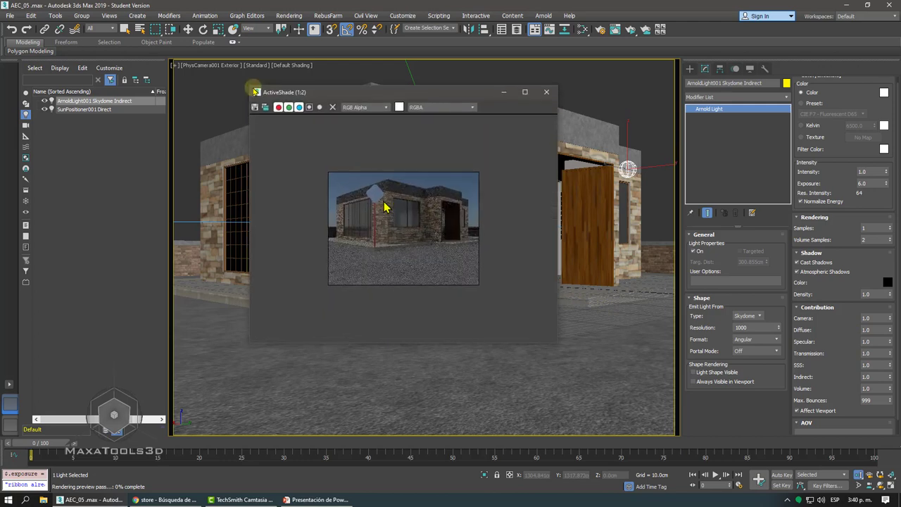
scroll(389, 211, "up", 1)
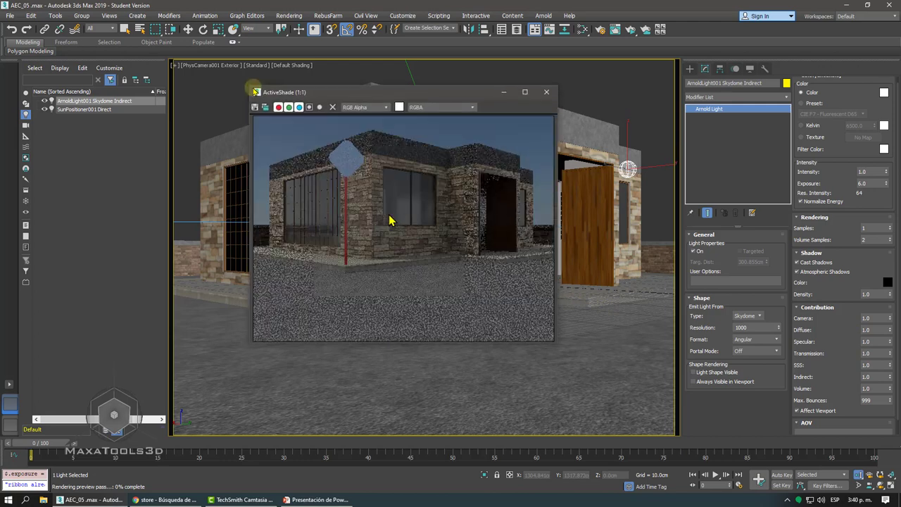
- Raise the Skydome light's intensity spinner, settling it at 1.468
double_click(866, 183)
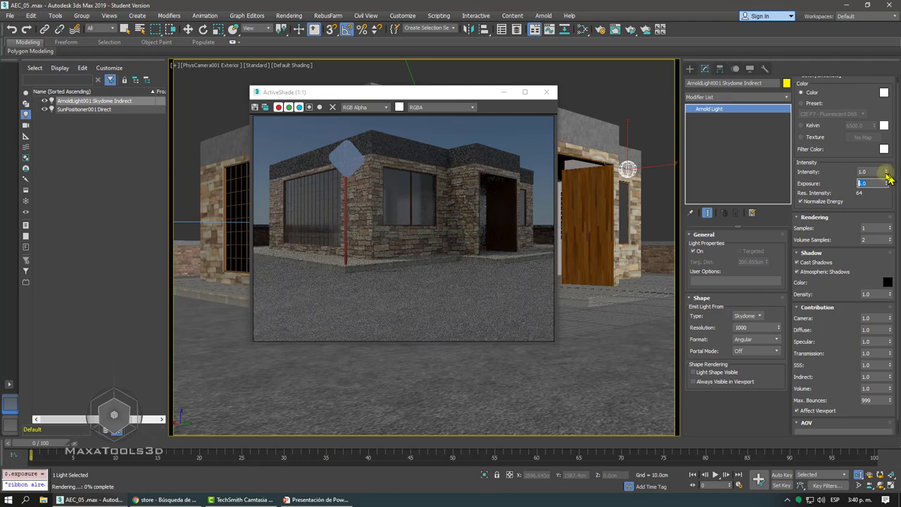
left_click_drag(886, 174, 882, 134)
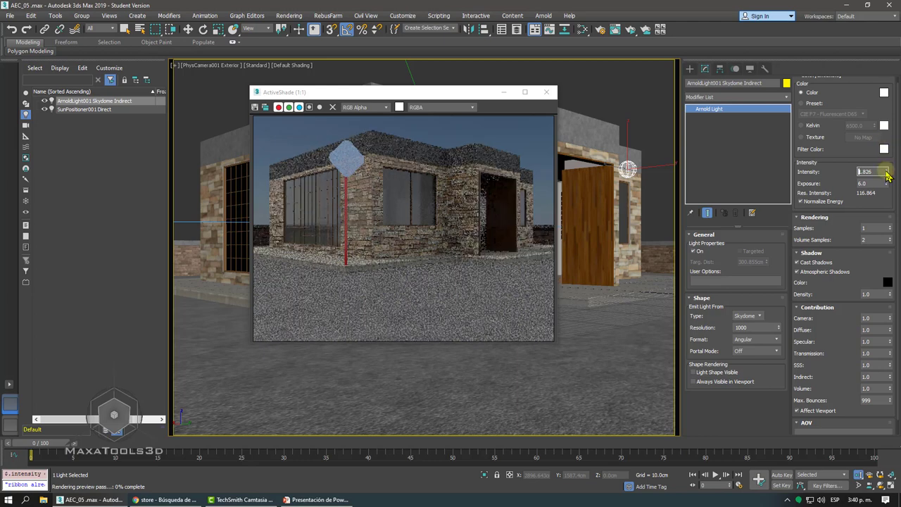
left_click_drag(888, 176, 882, 156)
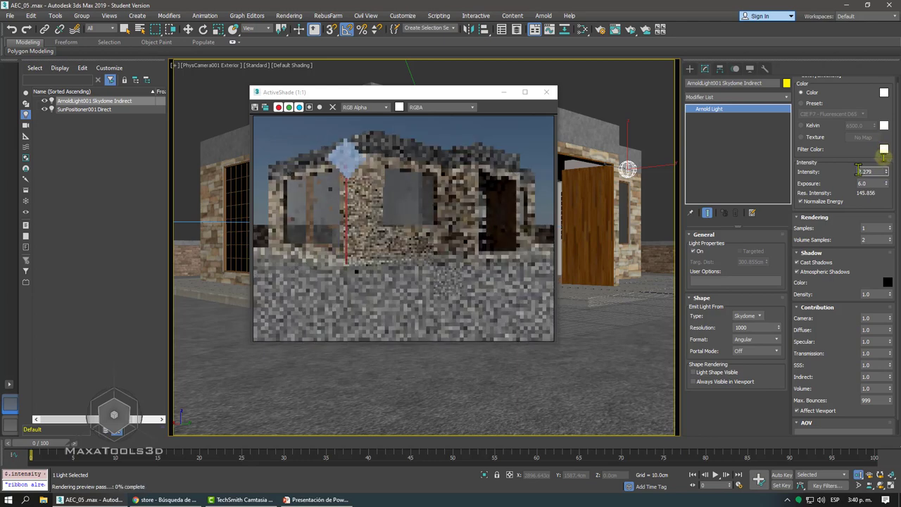
scroll(394, 259, "up", 1)
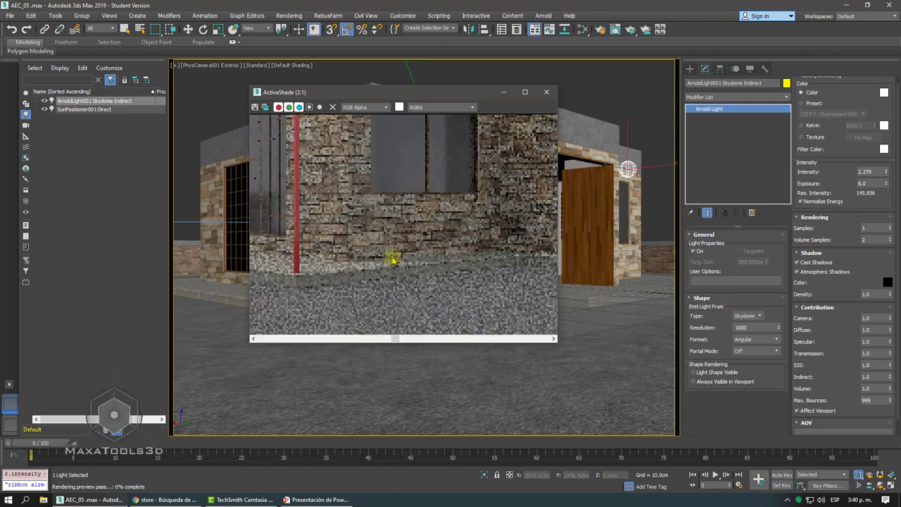
scroll(392, 260, "down", 1)
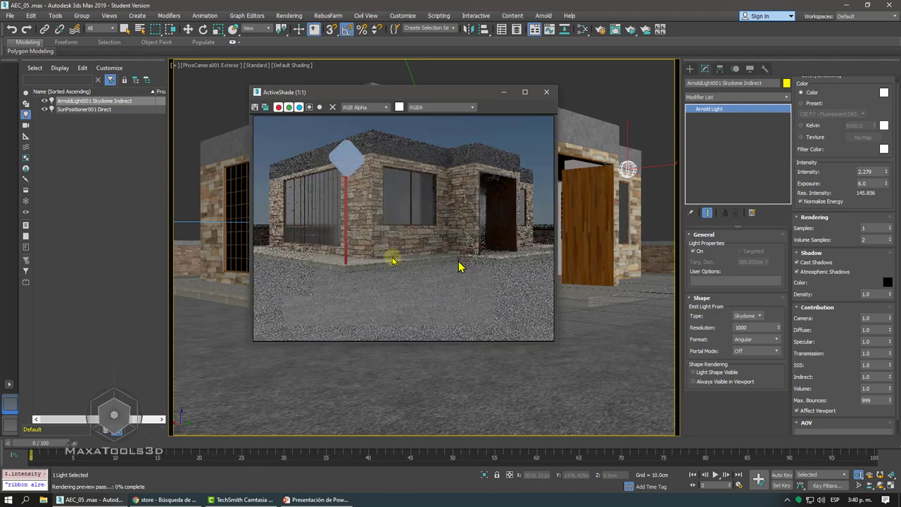
left_click_drag(886, 171, 885, 201)
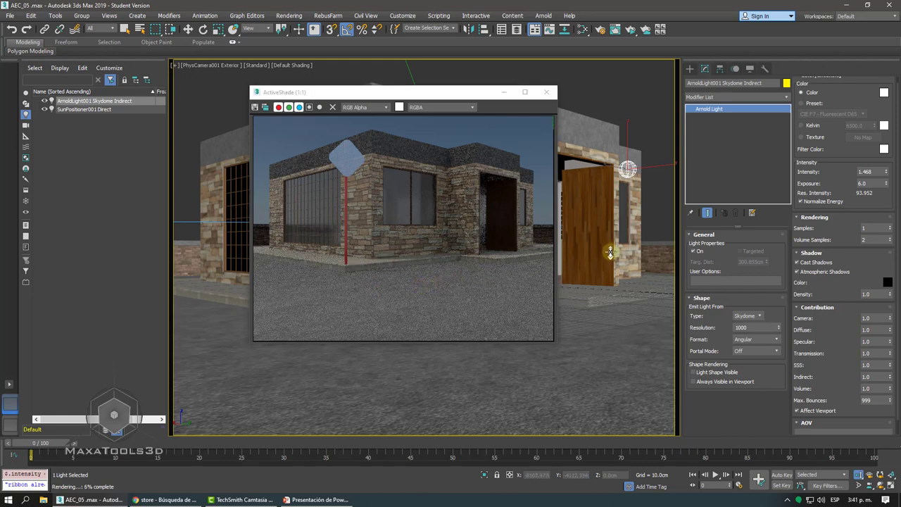
- Switch to the Perspective view and zoom and orbit around the skydome light
key("p")
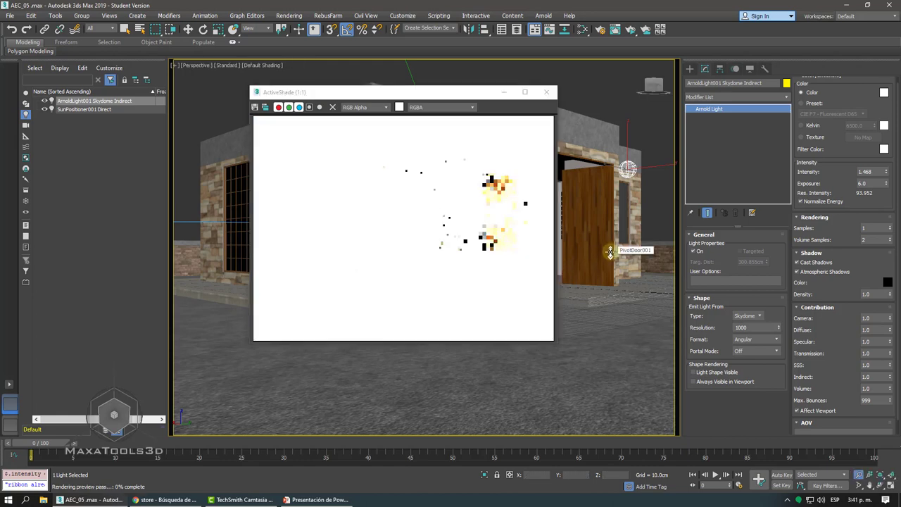
key("alt+z")
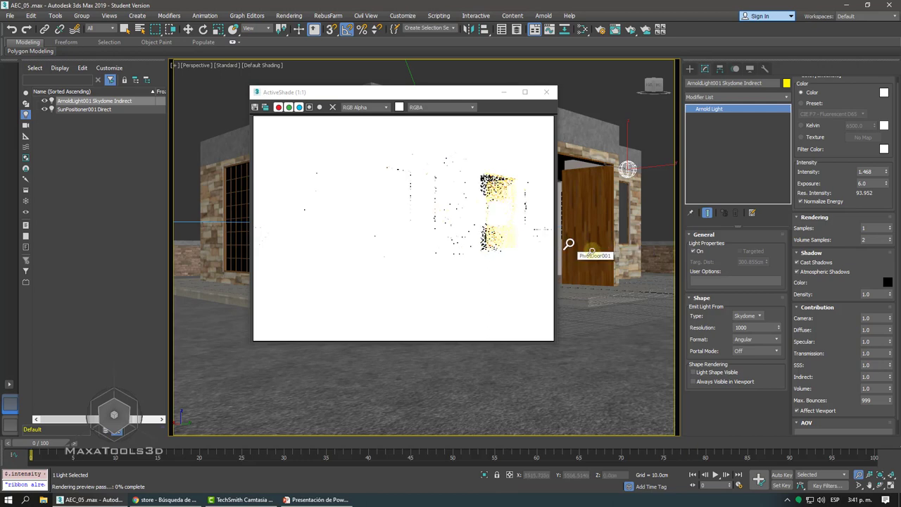
scroll(588, 254, "down", 3)
mouse_move(589, 251)
middle_mouse_down("alt")
mouse_move(599, 267)
mouse_move(649, 273)
mouse_move(600, 265)
middle_mouse_up("alt")
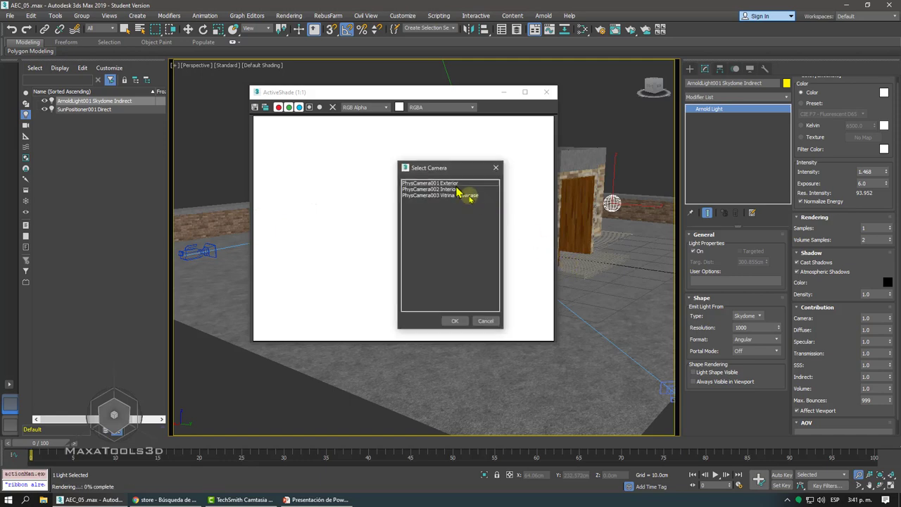
- View through PhysCamera001 Exterior, then return to a zoomed-out Perspective view showing the camera
left_click(453, 184)
left_click(455, 320)
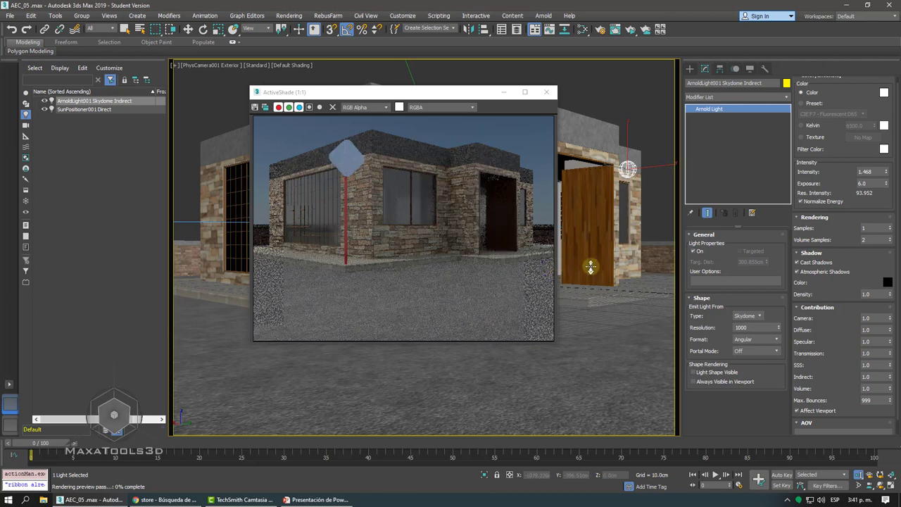
key("p")
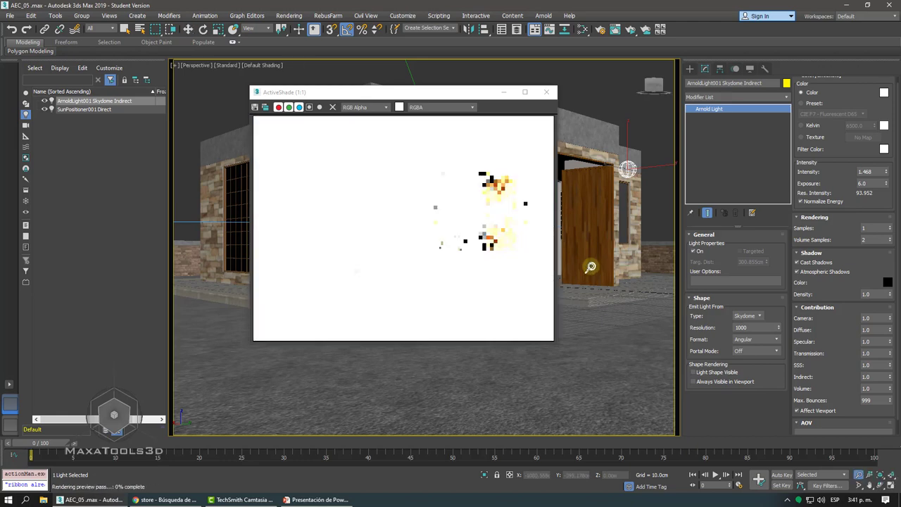
scroll(594, 271, "down", 5)
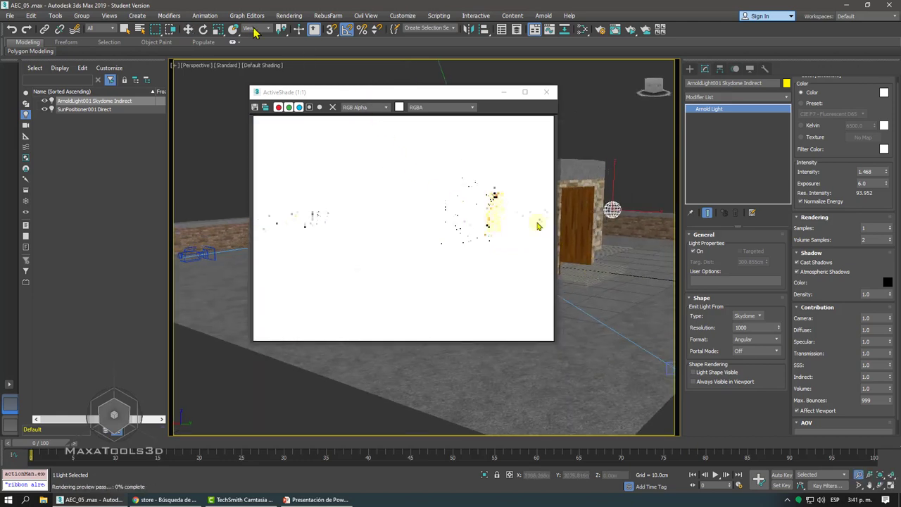
left_click(288, 16)
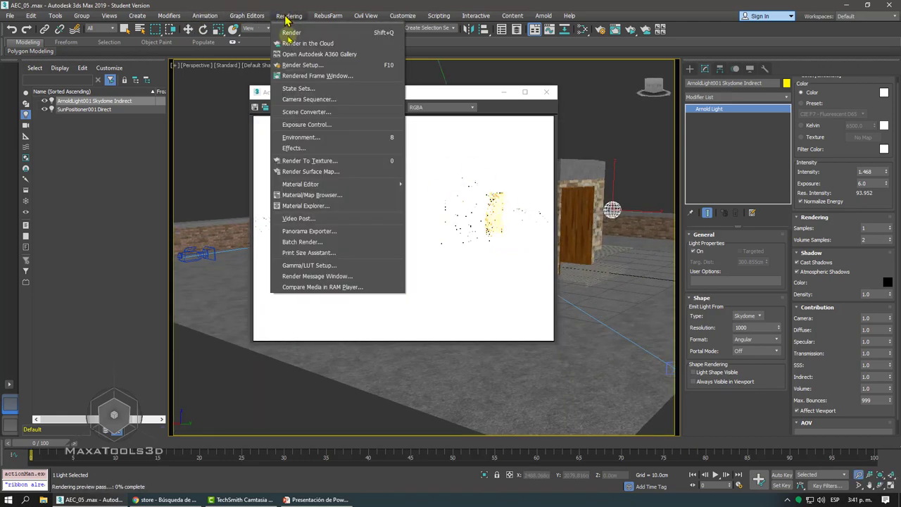
- Open Environment and Effects, move ActiveShade aside, and select PhysCamera001 Exterior
left_click(304, 137)
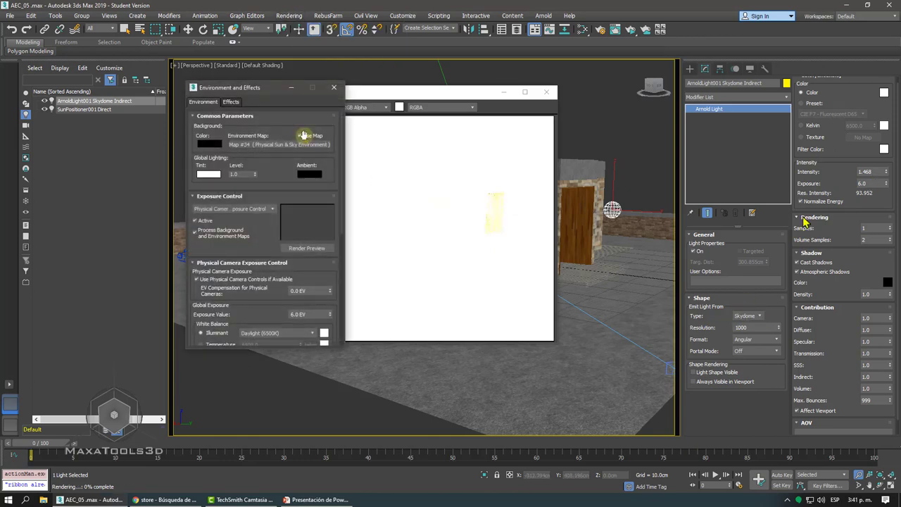
left_click(198, 66)
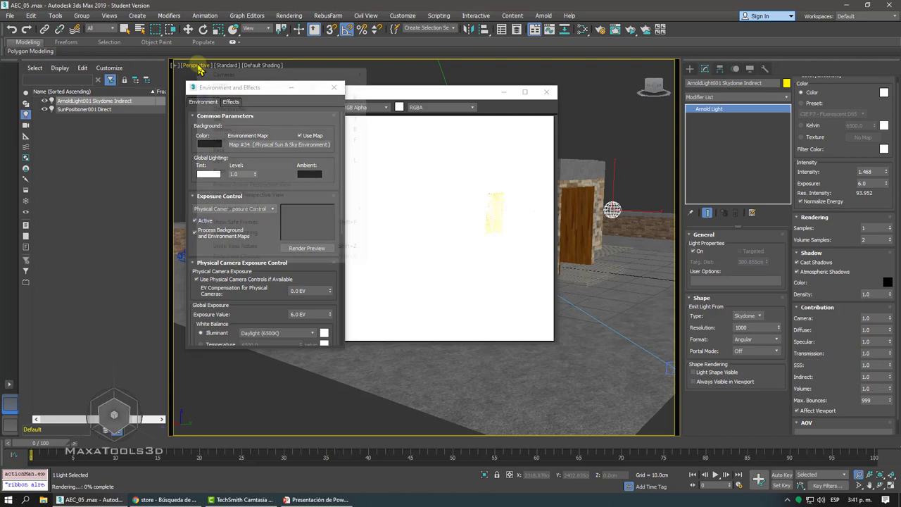
left_click(442, 92)
mouse_move(443, 92)
left_mouse_down()
mouse_move(409, 113)
mouse_move(226, 131)
left_mouse_up()
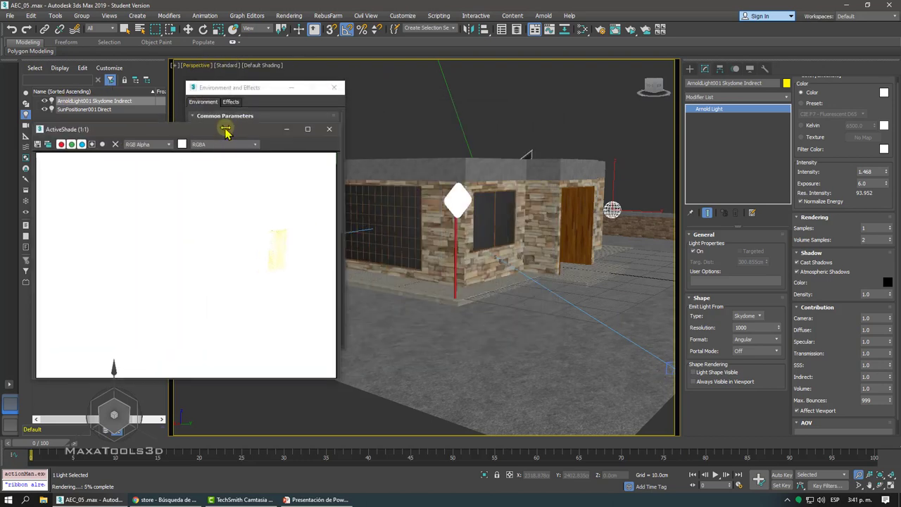
key("w")
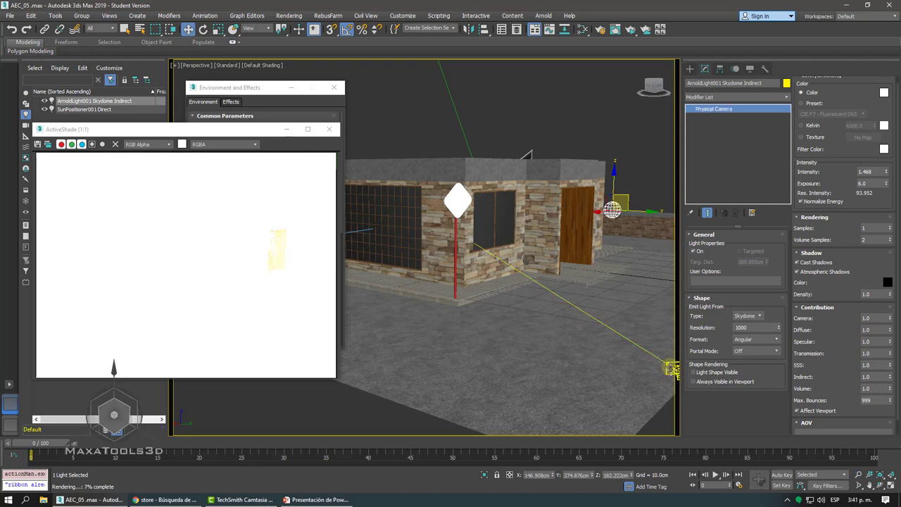
left_click(745, 256)
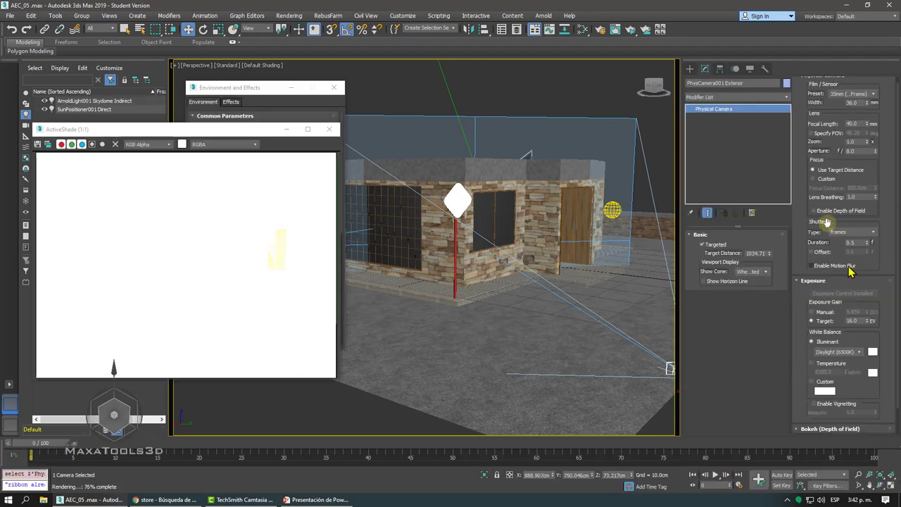
- Set PhysCamera001 Exterior's exposure target to 15.0 EV and move the ActiveShade window right
left_click(855, 320)
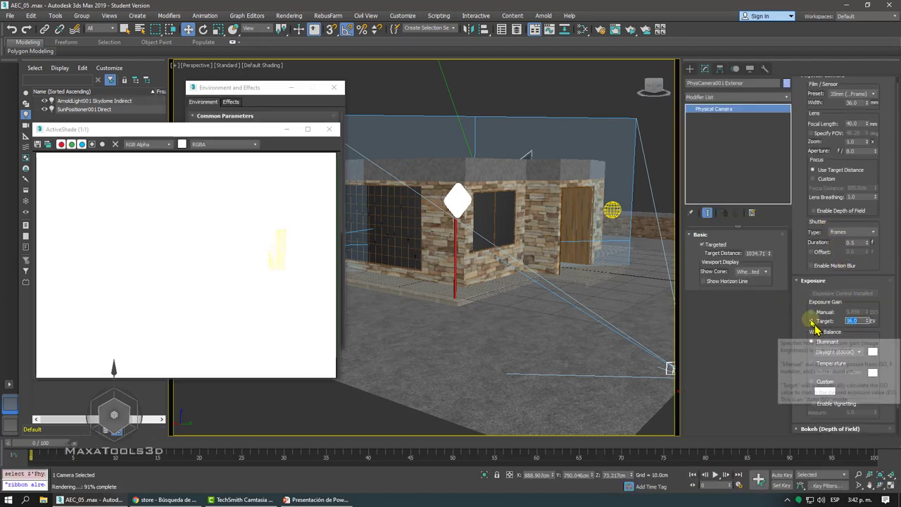
type("15")
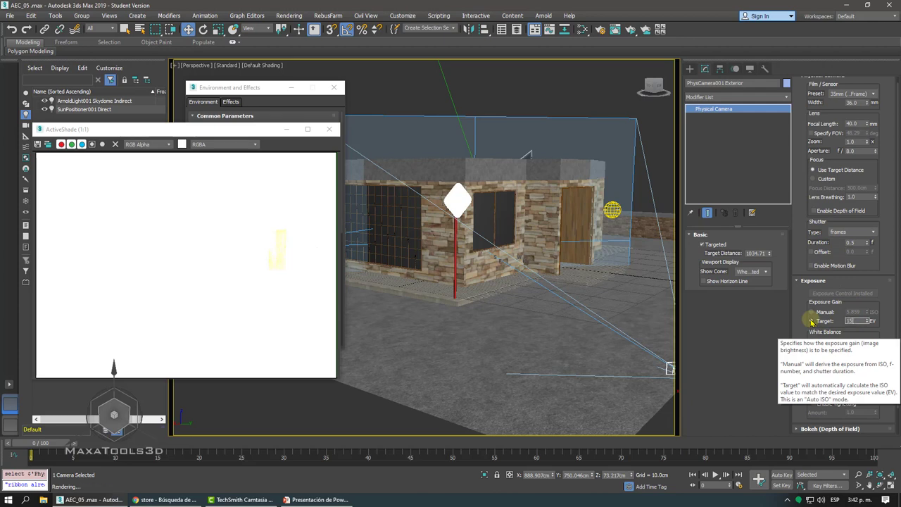
double_click(243, 131)
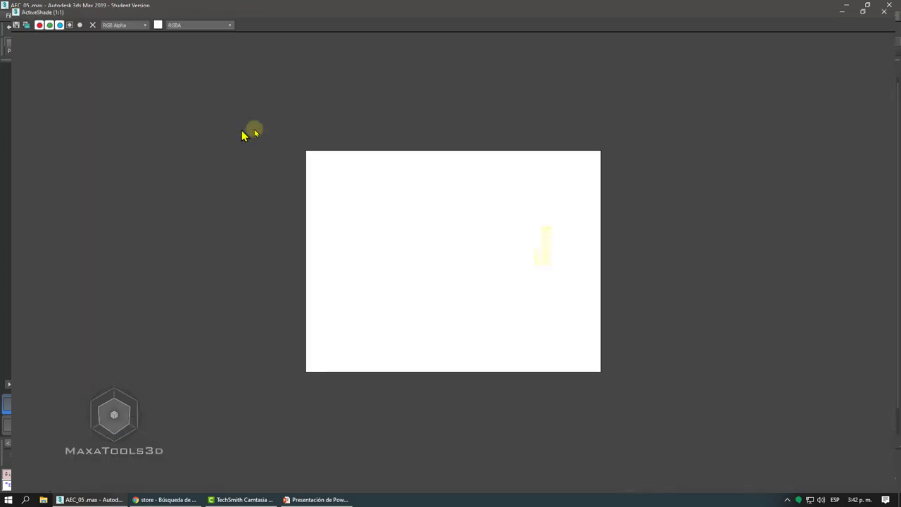
left_click(867, 6)
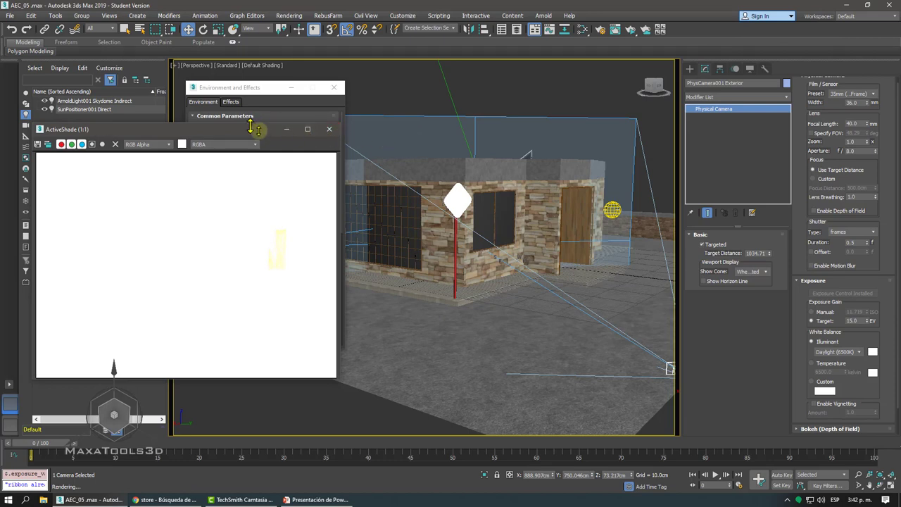
left_click_drag(251, 129, 615, 109)
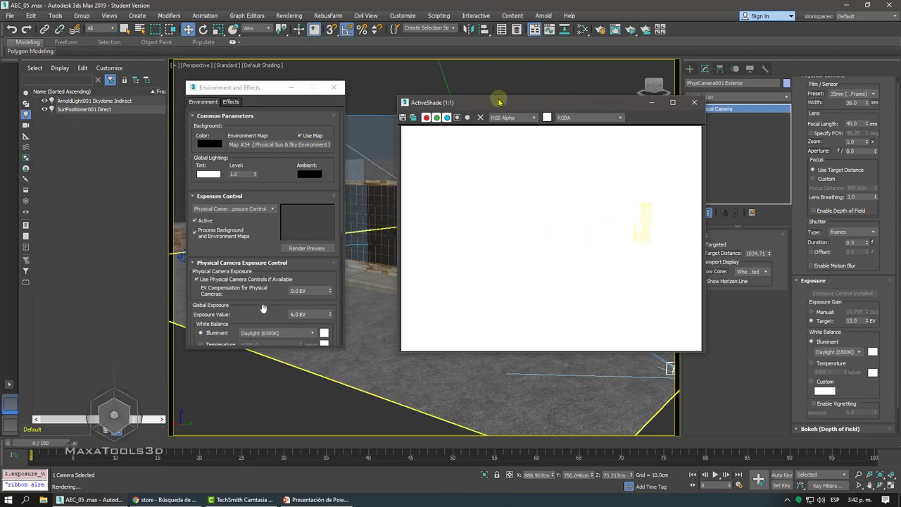
- Confirm the Environment and Effects exposure value of 15.0 EV
left_click_drag(254, 89, 279, 90)
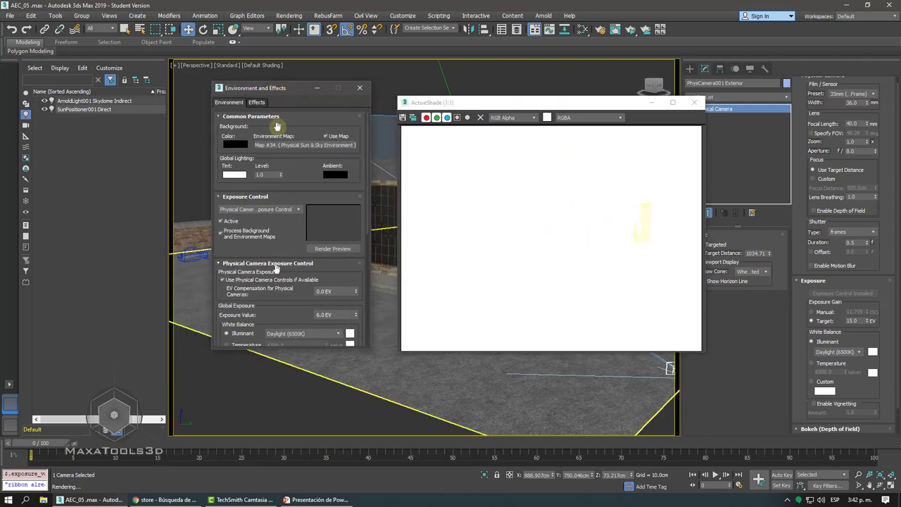
left_click_drag(281, 317, 299, 248)
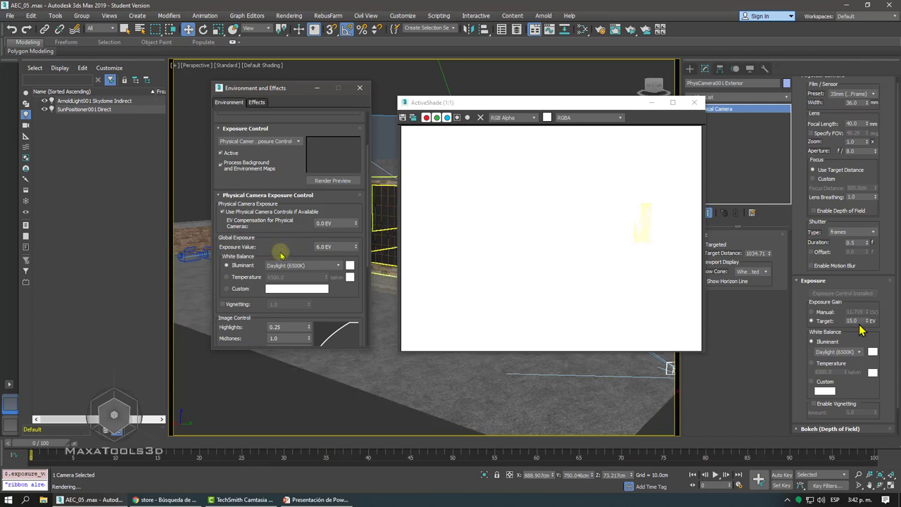
double_click(324, 246)
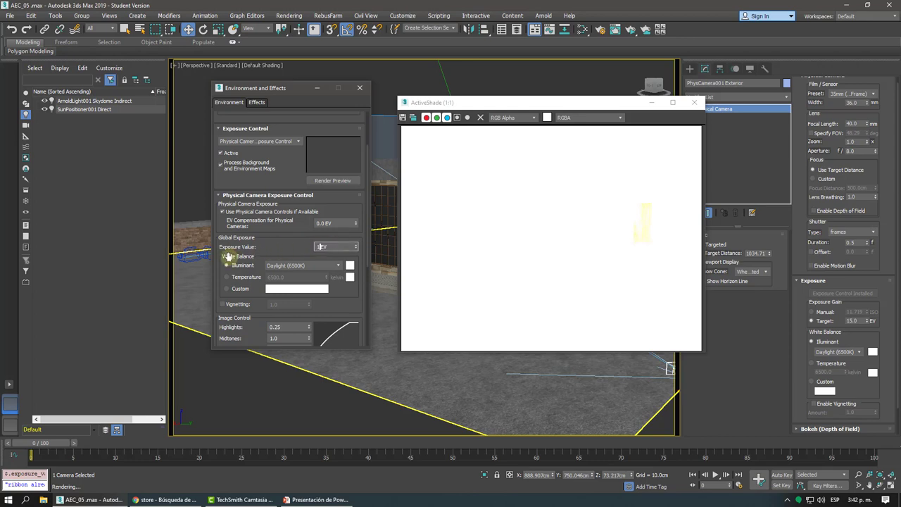
type("5.0")
key("Return")
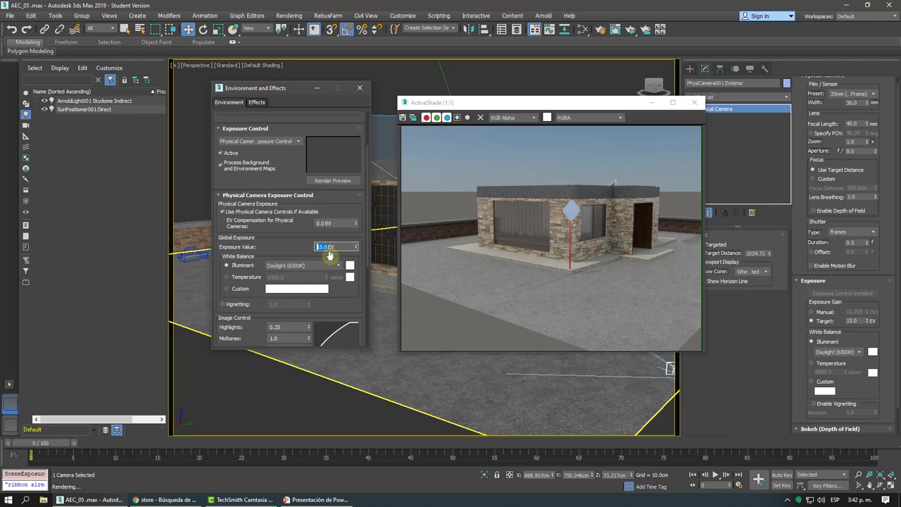
left_click(317, 247)
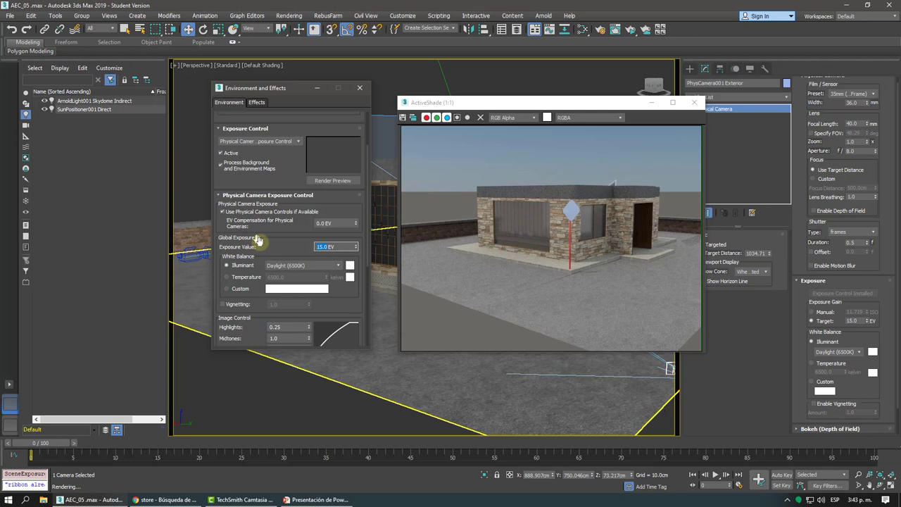
- Switch the viewport to Top then Left, recheck both 15.0 EV values, and close Environment and Effects
left_click(184, 98)
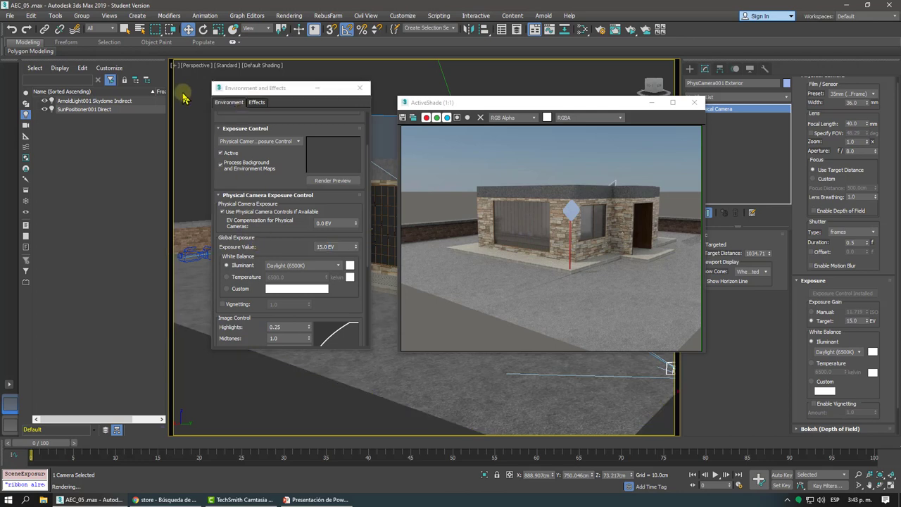
key("t")
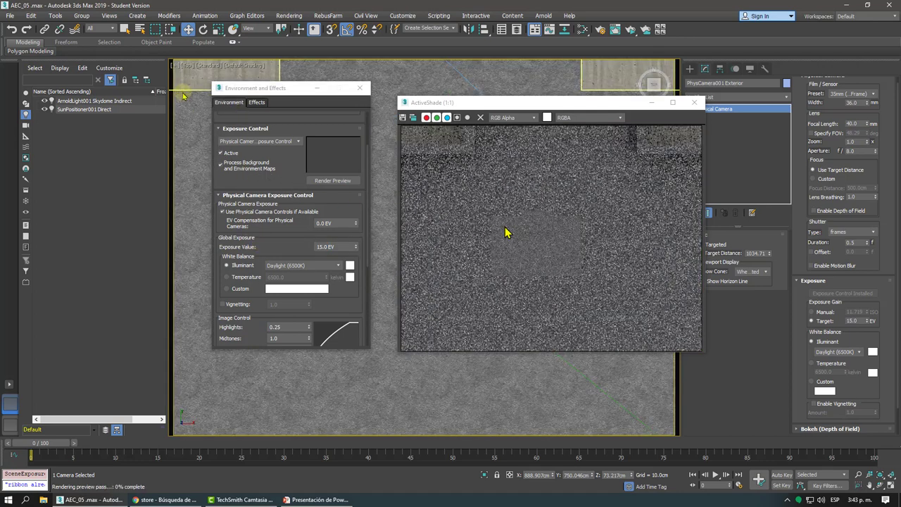
key("l")
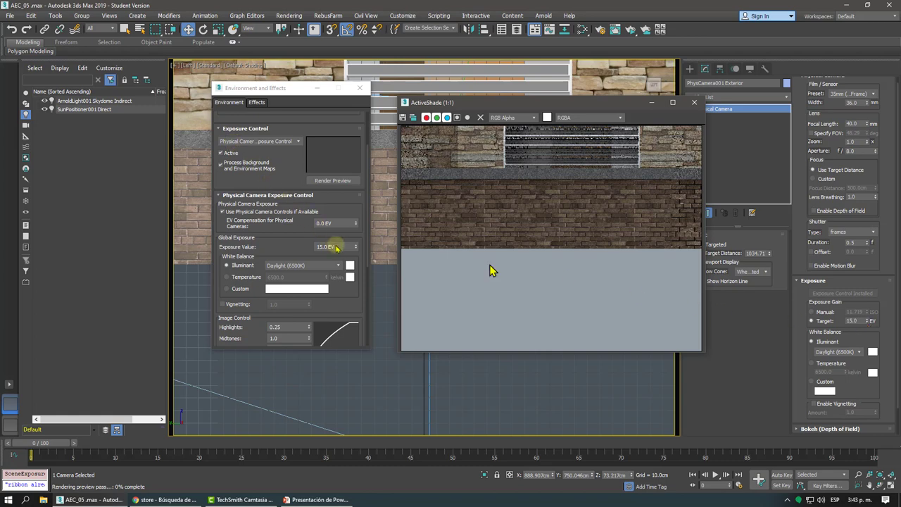
double_click(331, 247)
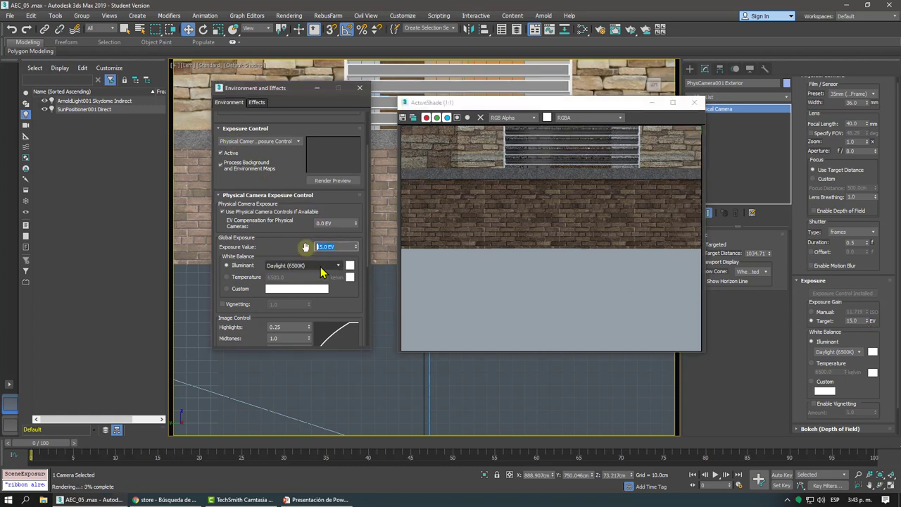
left_click(802, 321)
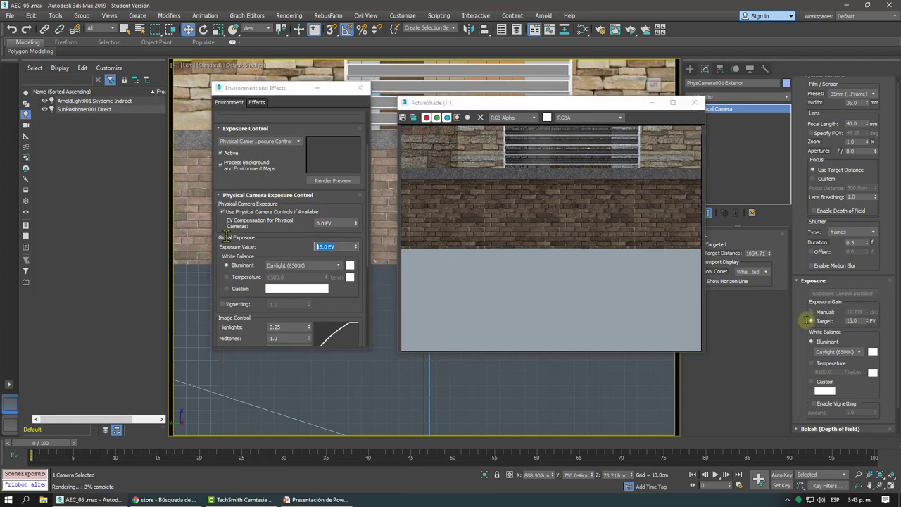
left_click(808, 320)
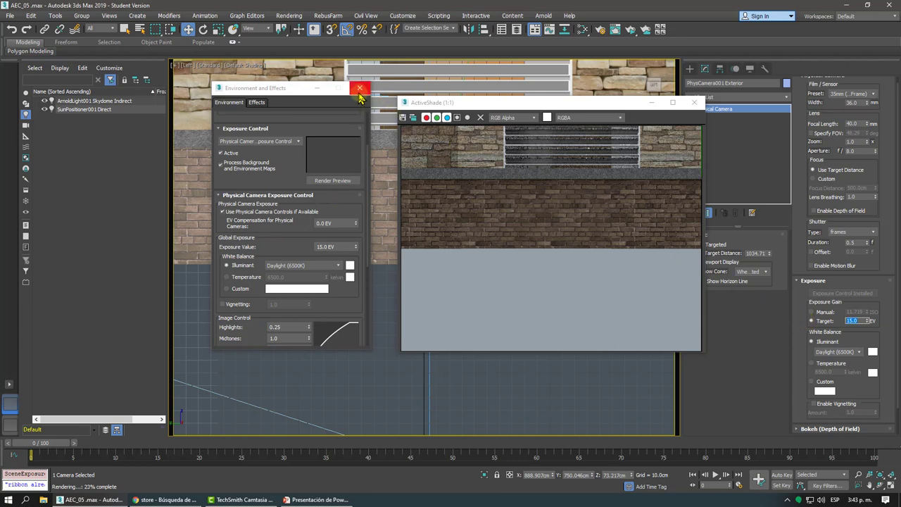
left_click(360, 87)
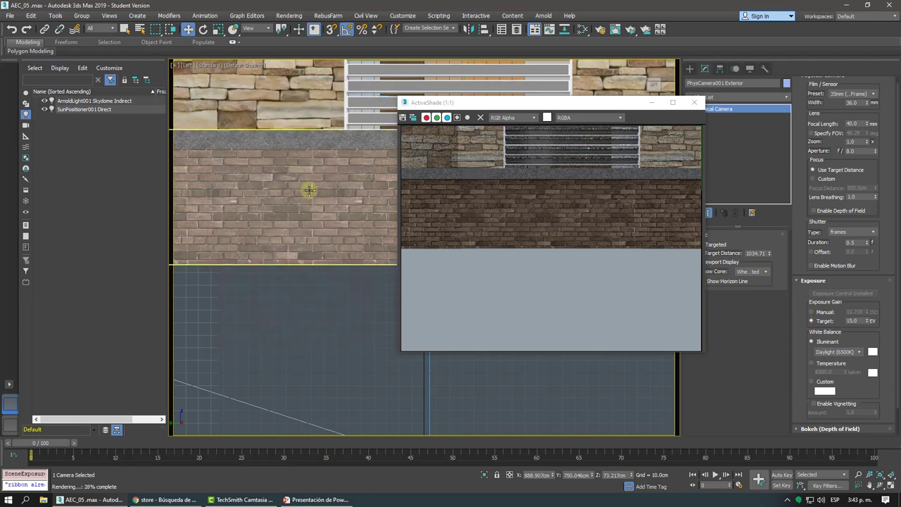
key("p")
middle_click_drag(308, 197, 304, 266, "alt")
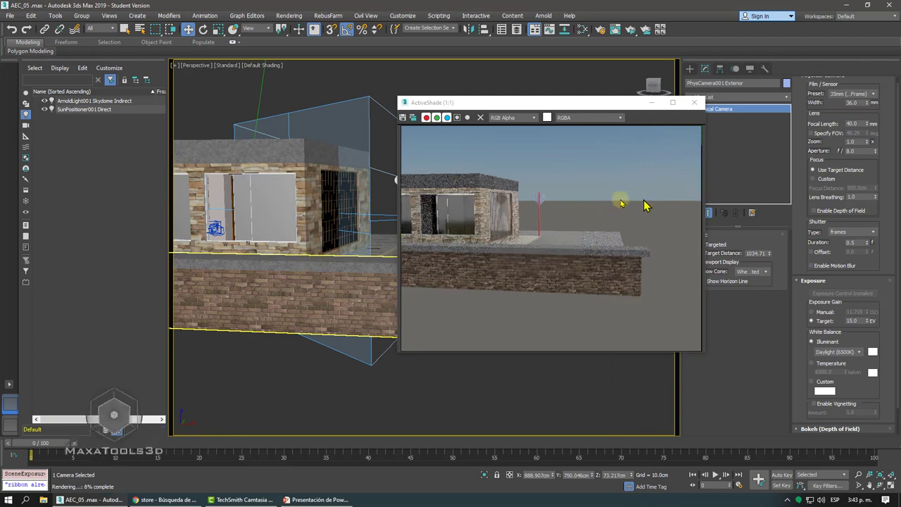
left_click(318, 201)
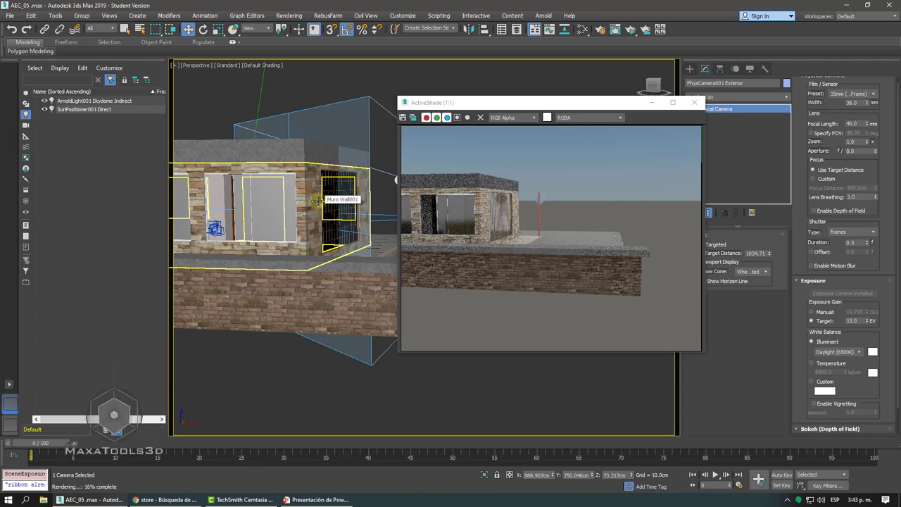
key("c")
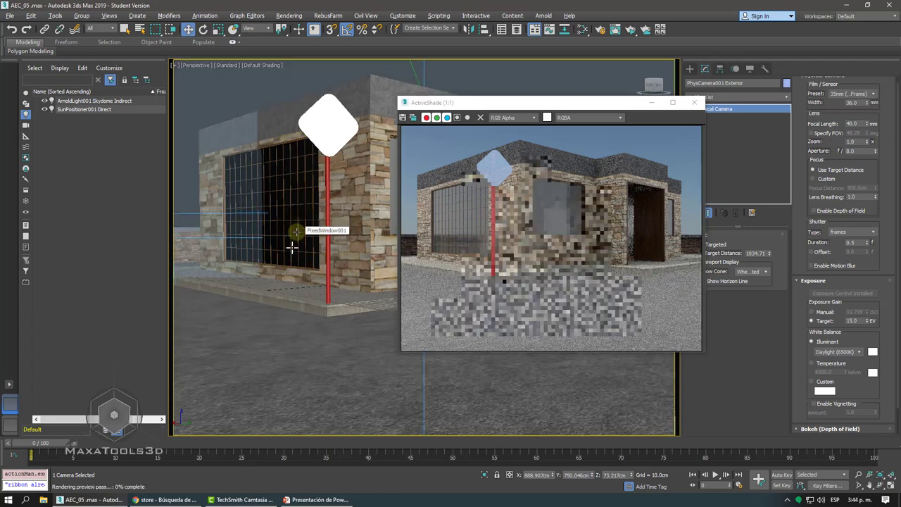
mouse_move(296, 231)
middle_mouse_down()
mouse_move(334, 295)
mouse_move(362, 295)
middle_mouse_up()
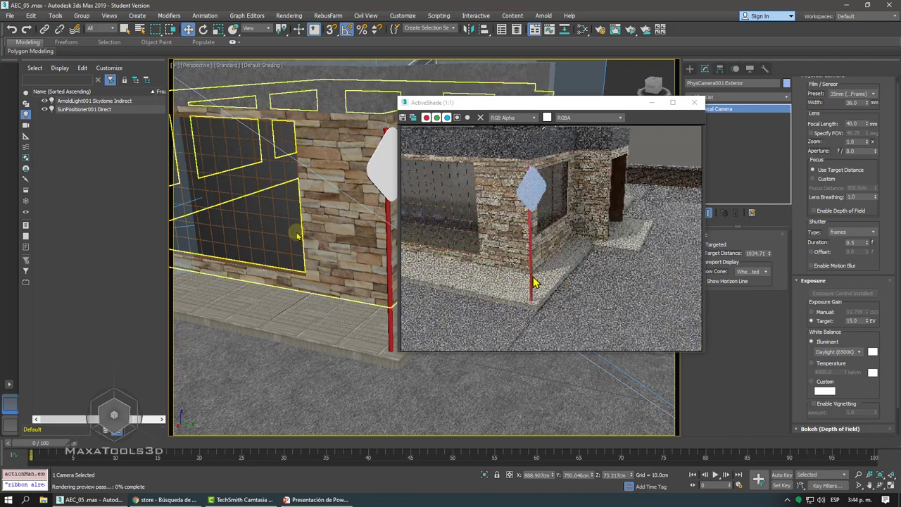
scroll(300, 256, "down", 5)
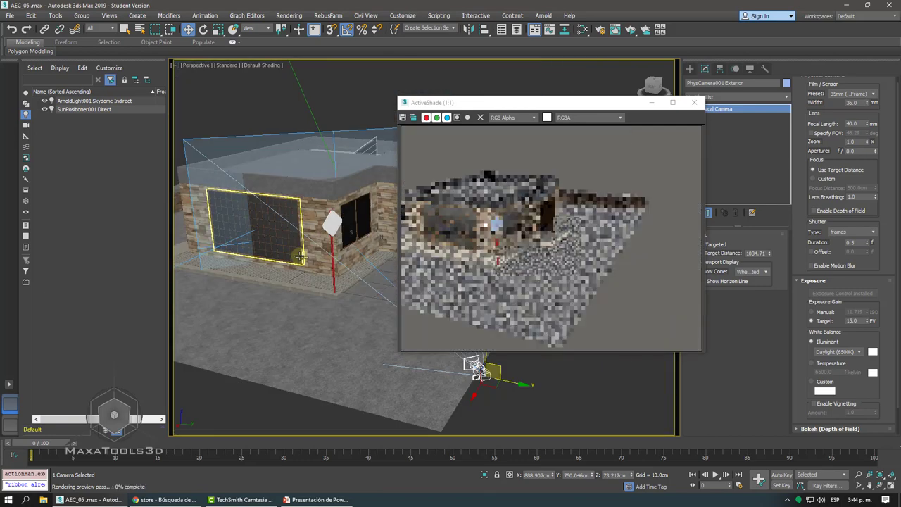
middle_click_drag(300, 256, 288, 251, "alt")
scroll(291, 259, "up", 5)
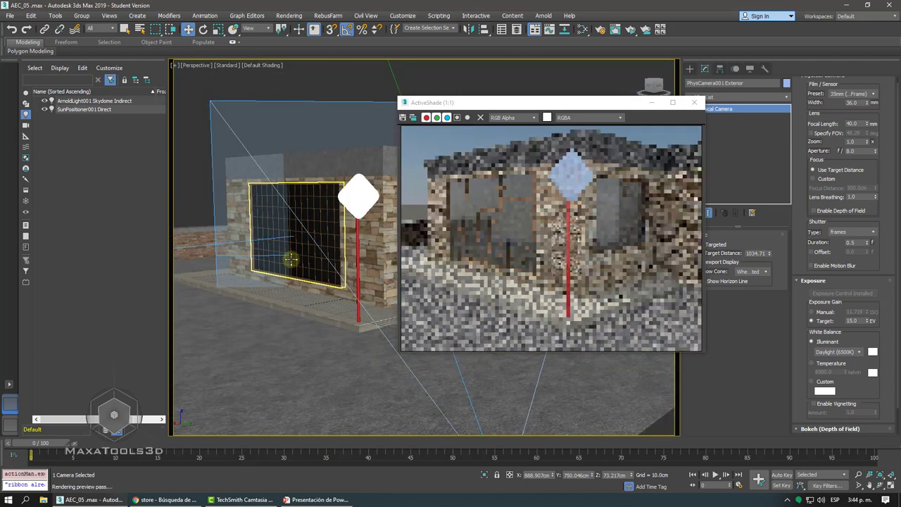
scroll(291, 259, "down", 4)
mouse_move(291, 259)
middle_mouse_down("alt")
mouse_move(261, 289)
mouse_move(268, 294)
mouse_move(276, 282)
mouse_move(271, 288)
middle_mouse_up("alt")
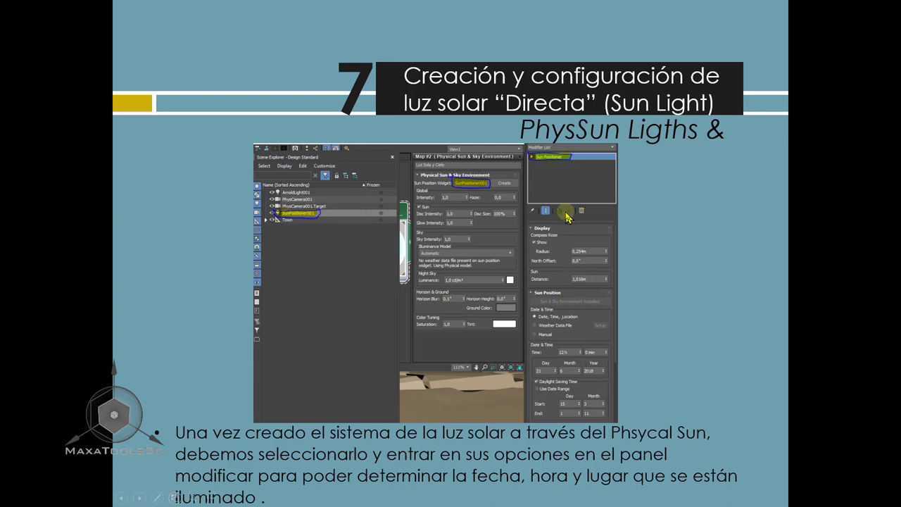
- Advance past the geographic location slide to the Render Setup slide
left_click(300, 221)
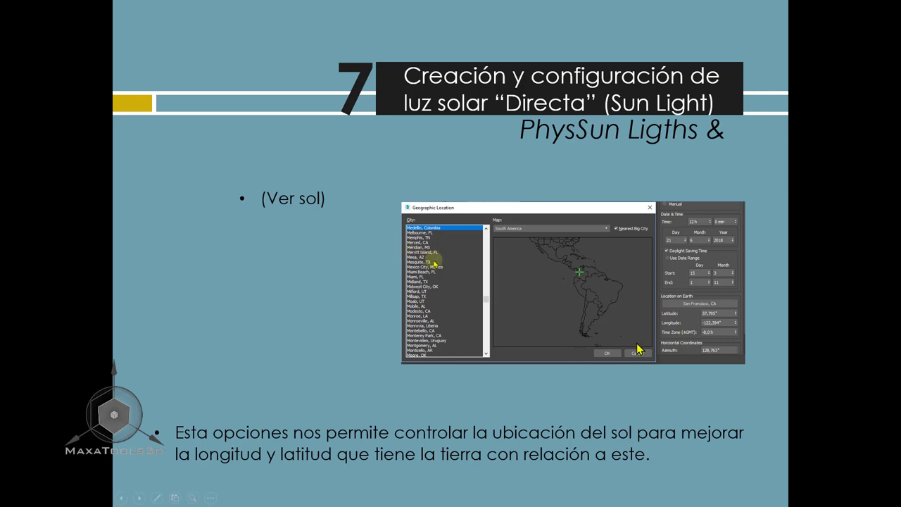
left_click(556, 304)
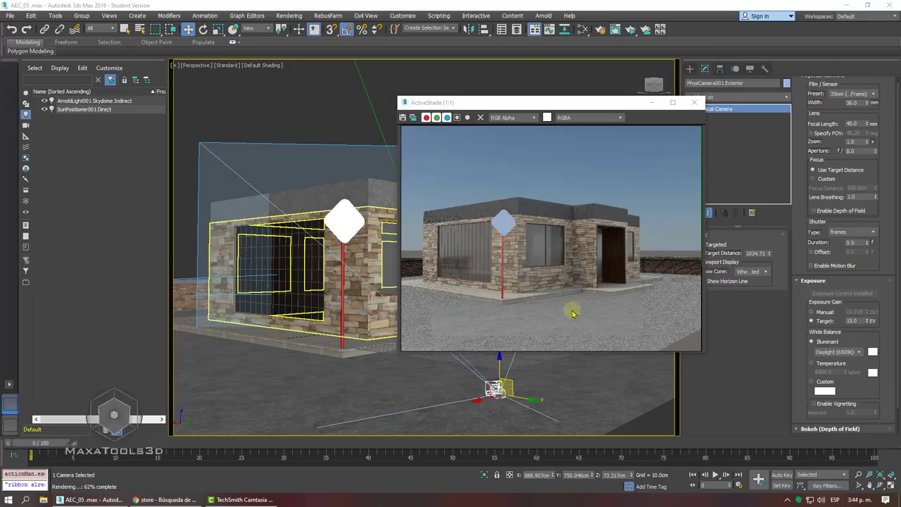
- Move the ActiveShade window left, pan toward the sky, and select SunPositioner001
left_click(284, 377)
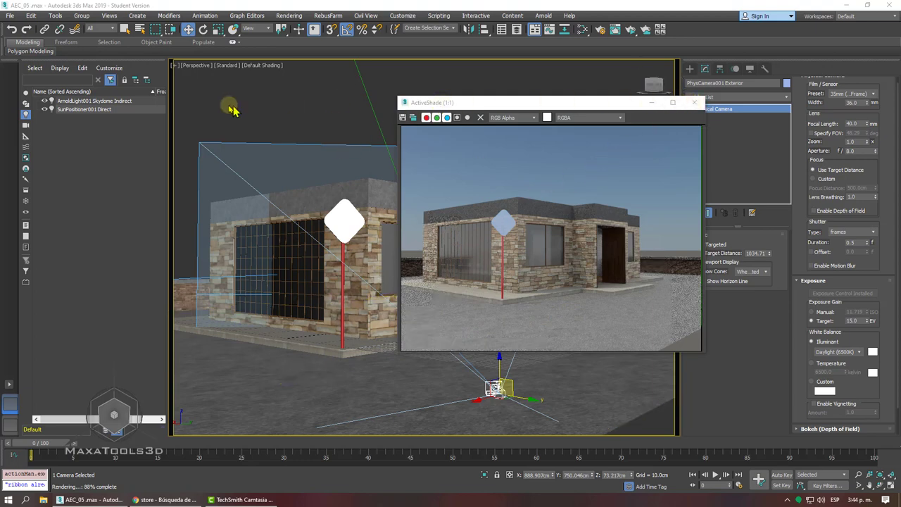
double_click(428, 104)
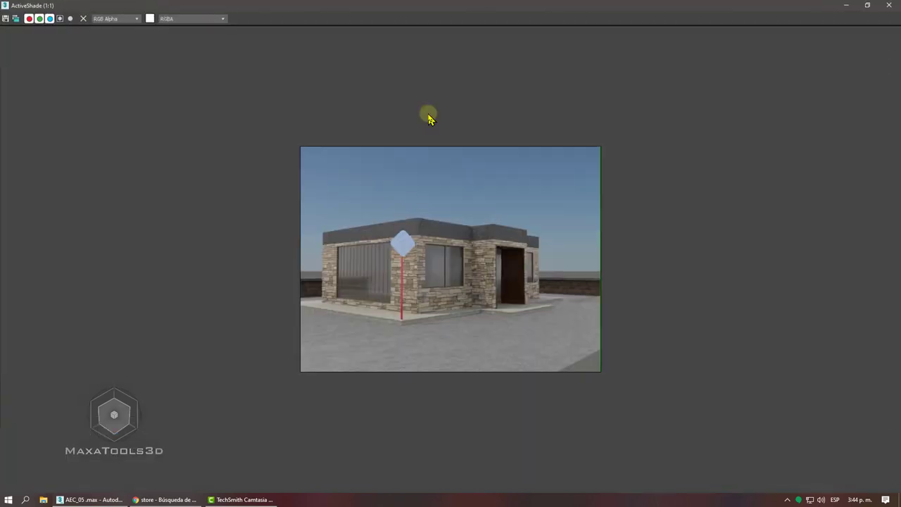
left_click(867, 6)
left_click_drag(619, 101, 281, 124)
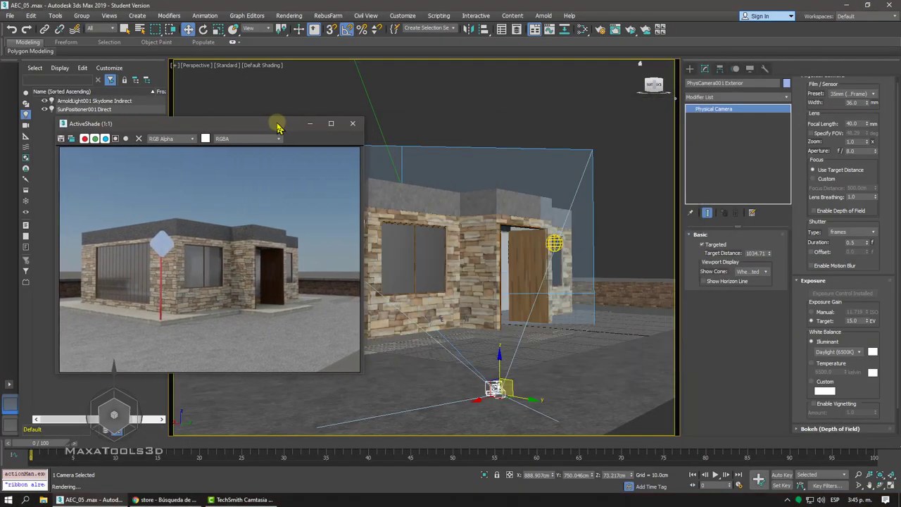
middle_click_drag(546, 208, 497, 267)
left_click(473, 214)
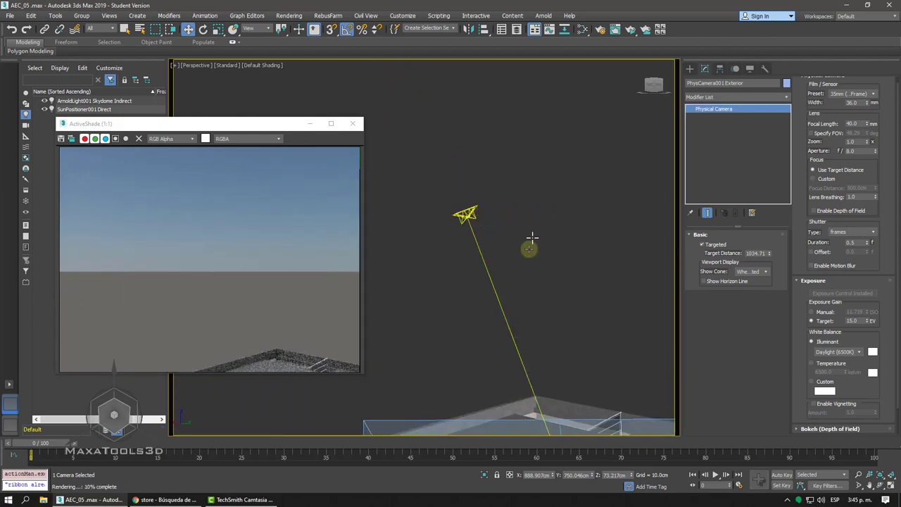
left_click(540, 257)
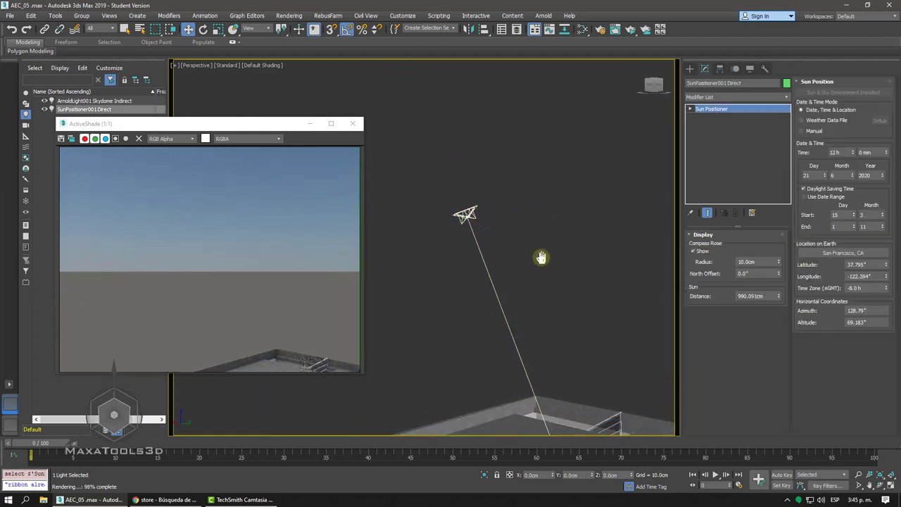
middle_click_drag(540, 258, 504, 156)
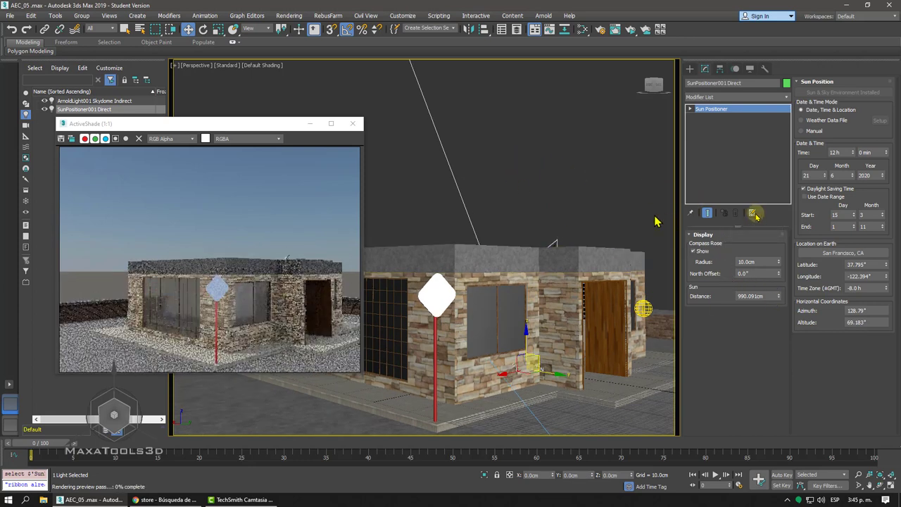
mouse_move(654, 221)
middle_mouse_down()
mouse_move(541, 182)
mouse_move(534, 157)
middle_mouse_up()
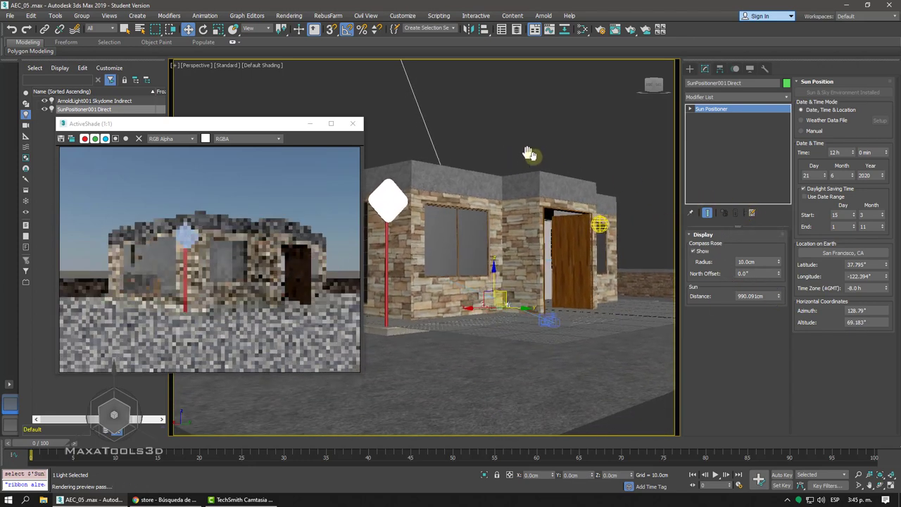
scroll(533, 157, "up", 2)
scroll(532, 156, "up", 2)
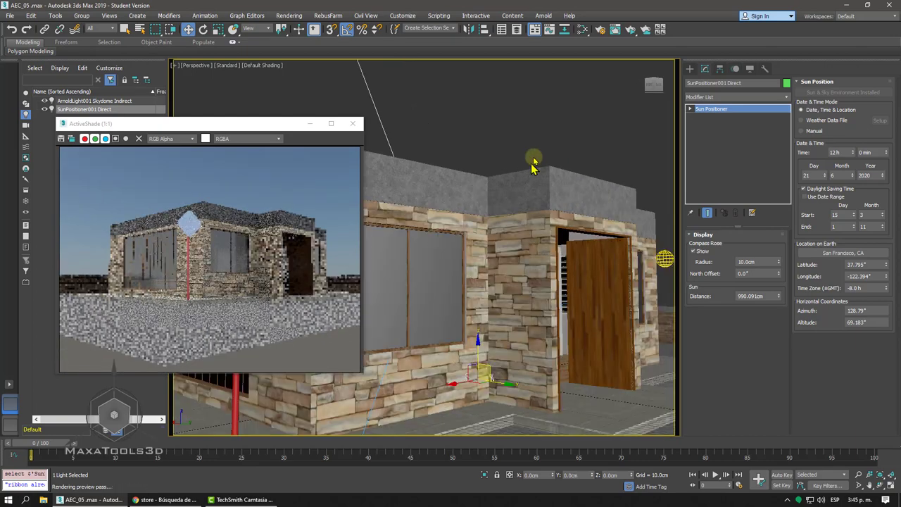
scroll(529, 153, "up", 2)
scroll(530, 154, "down", 2)
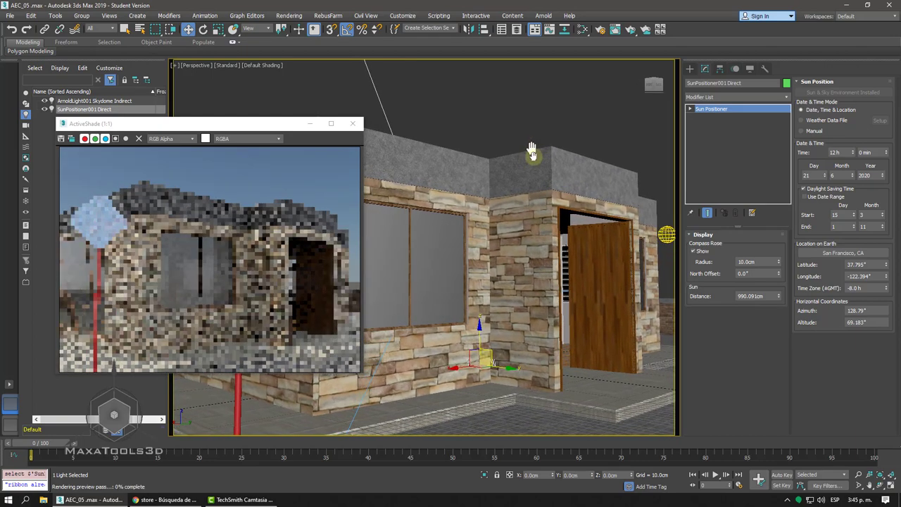
scroll(532, 155, "down", 2)
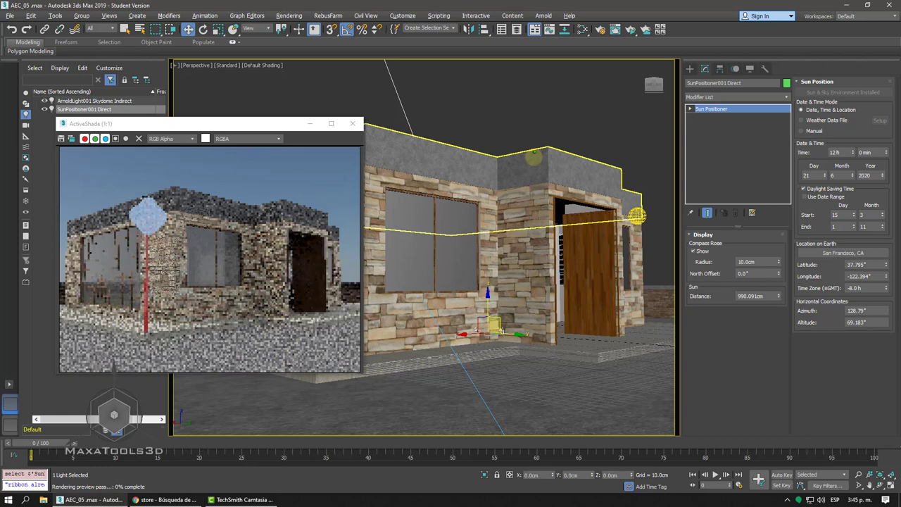
middle_click_drag(533, 157, 547, 156)
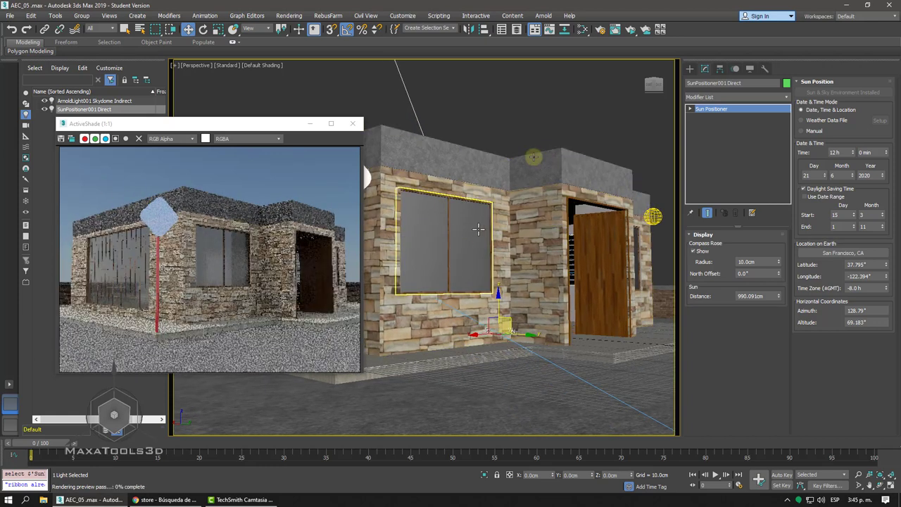
middle_click_drag(533, 161, 534, 243, "alt")
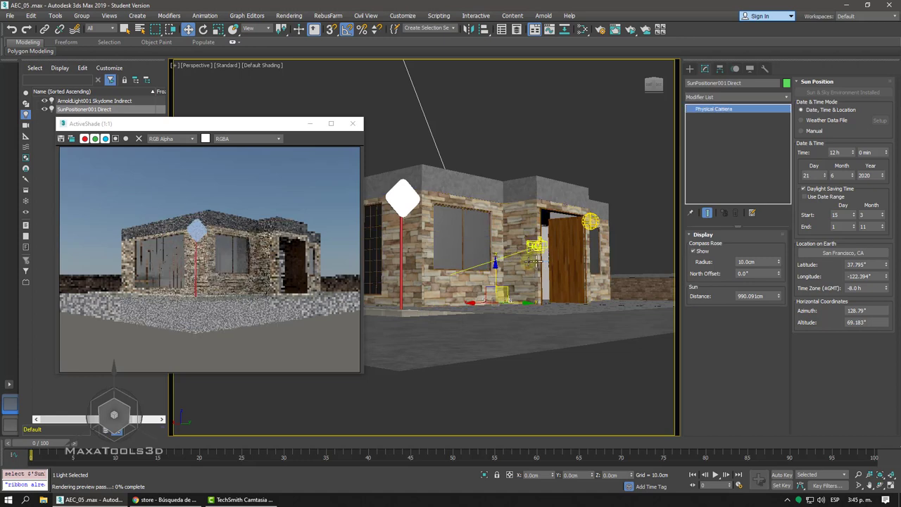
- Select the physical camera, adjust the view, and match the camera to it with Ctrl+C
left_click(505, 225)
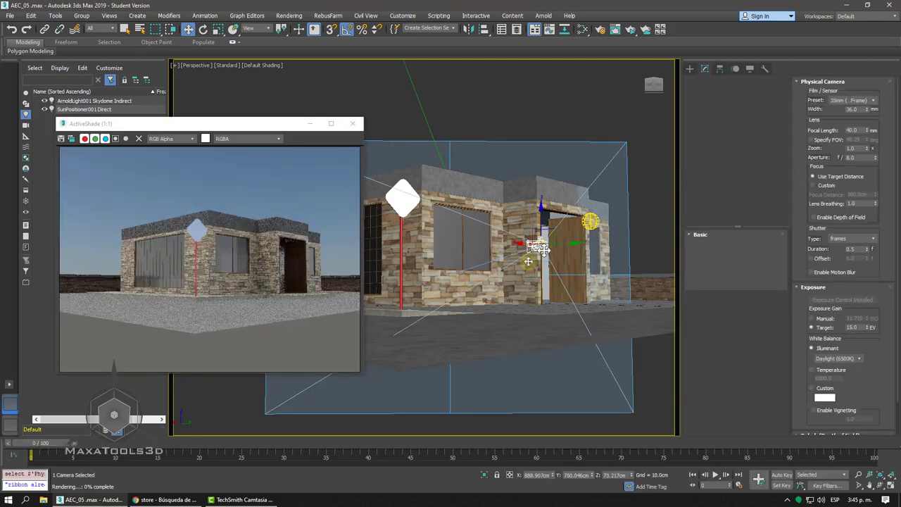
scroll(505, 225, "up", 2)
scroll(501, 223, "up", 3)
scroll(497, 219, "up", 2)
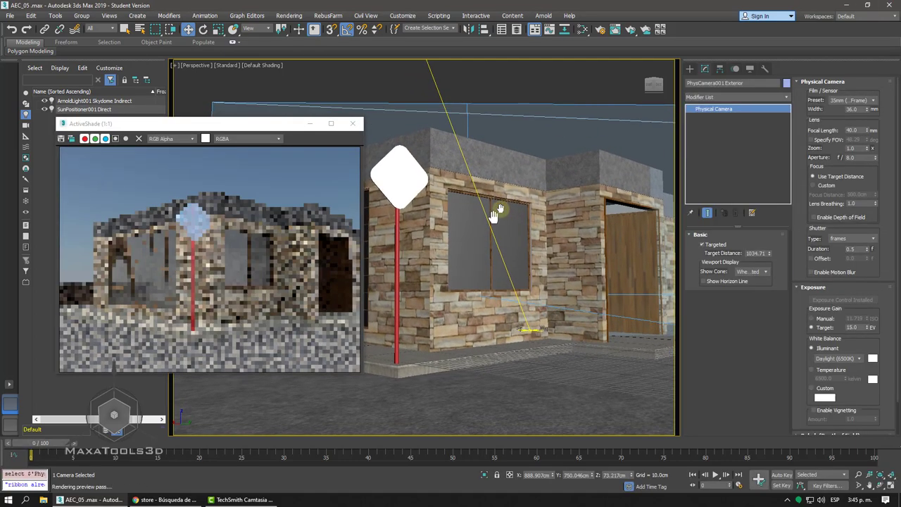
scroll(496, 214, "down", 1)
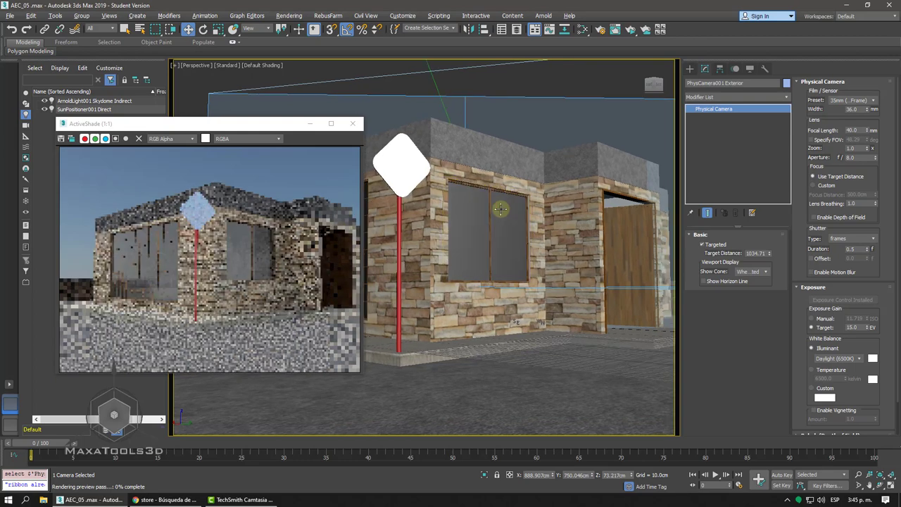
scroll(500, 209, "down", 1)
middle_click_drag(500, 209, 503, 213)
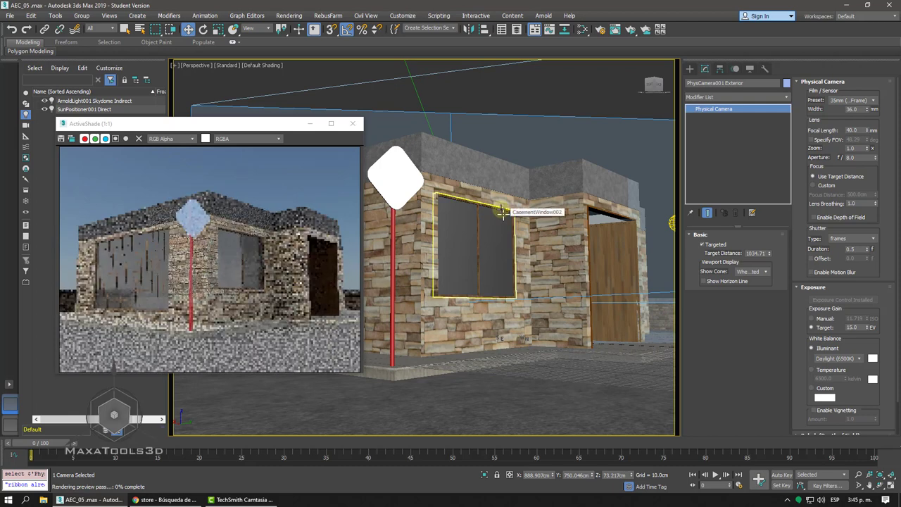
key("ctrl+c")
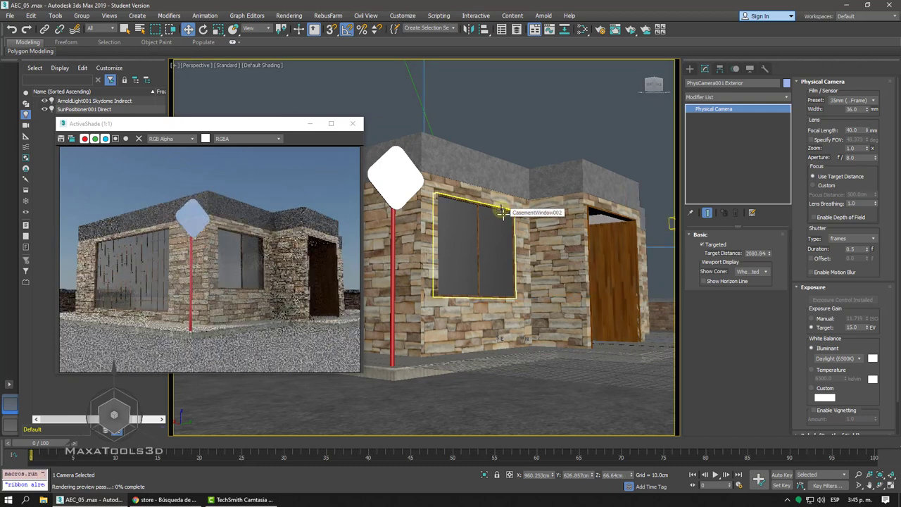
- Zoom out to show the whole building and cameras, then select SunPositioner001 Direct
scroll(501, 211, "down", 5)
middle_click_drag(501, 212, 489, 251, "alt")
scroll(498, 241, "down", 3)
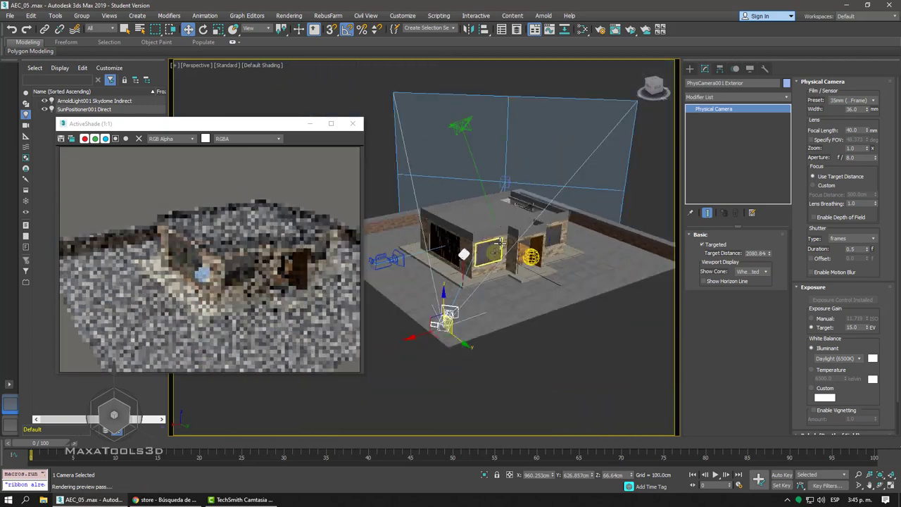
scroll(487, 243, "up", 5)
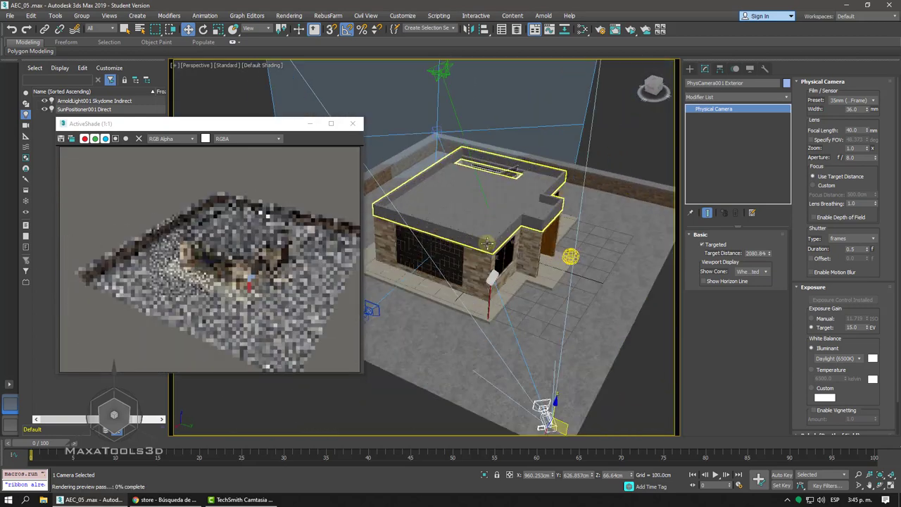
scroll(487, 243, "up", 2)
scroll(493, 247, "up", 2)
scroll(503, 250, "up", 2)
scroll(512, 252, "up", 2)
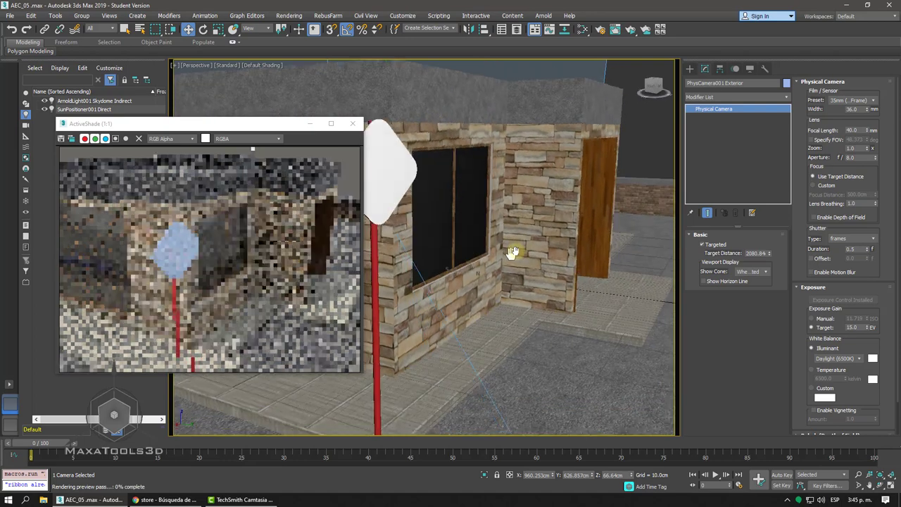
scroll(511, 252, "down", 3)
scroll(514, 251, "down", 2)
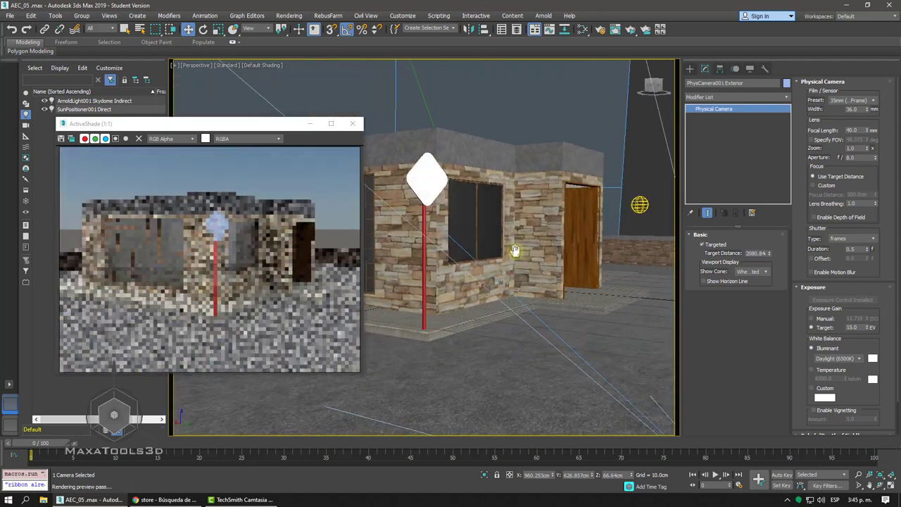
scroll(516, 249, "down", 3)
scroll(516, 249, "down", 1)
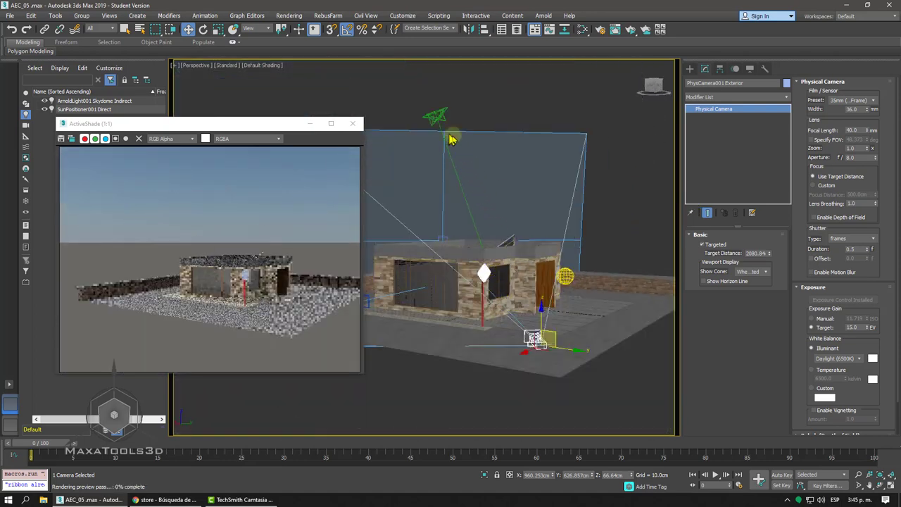
left_click(559, 250)
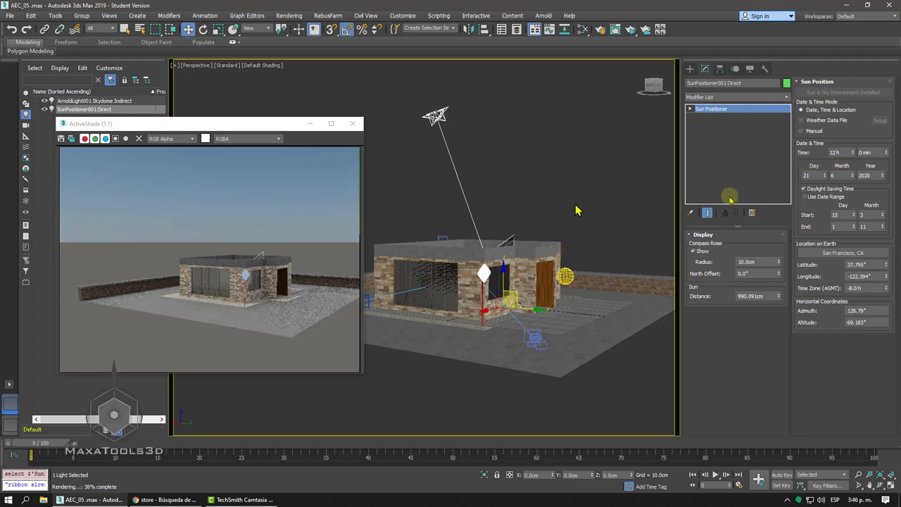
- Orbit and zoom to a low left-front close view of the house
scroll(575, 210, "up", 4)
mouse_move(533, 251)
middle_mouse_down("alt")
mouse_move(523, 225)
mouse_move(501, 240)
mouse_move(553, 196)
mouse_move(533, 204)
middle_mouse_up("alt")
scroll(535, 207, "up", 2)
scroll(535, 207, "down", 2)
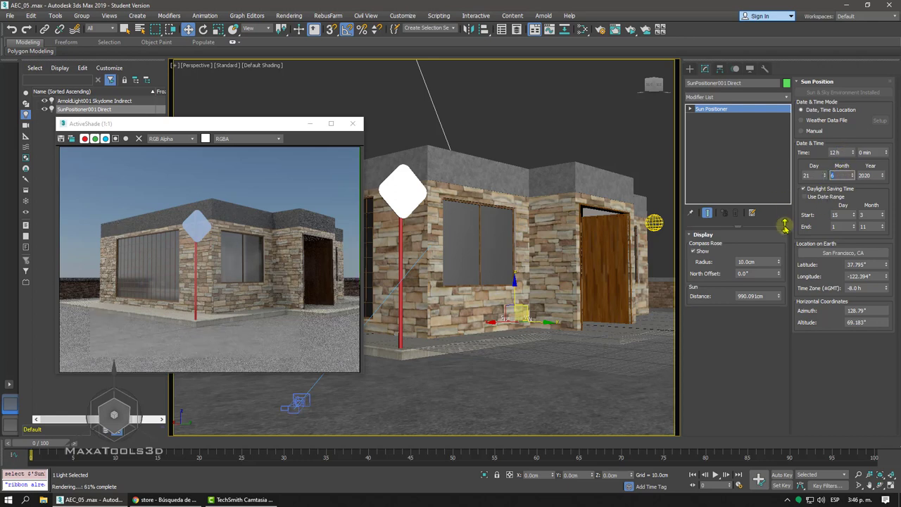
type("3")
- Set the sun date to month 3, day 25
key("Return")
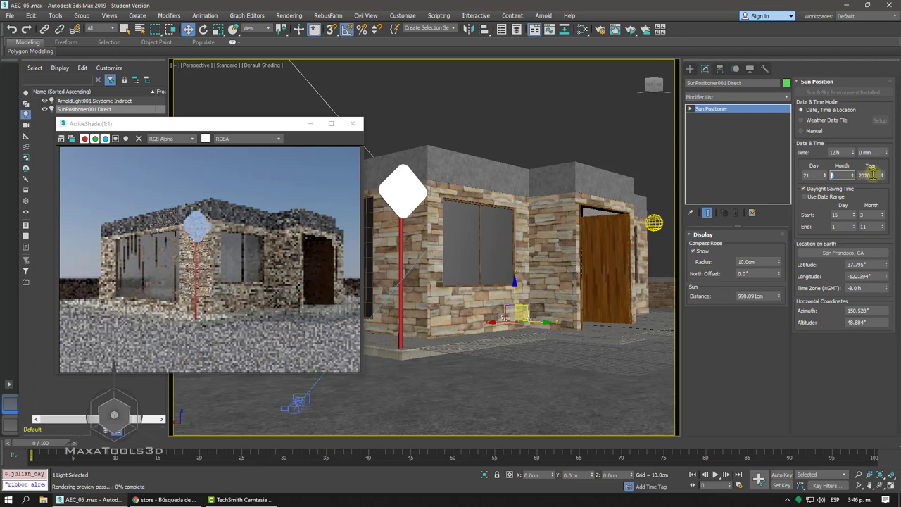
left_click(796, 178)
type("25")
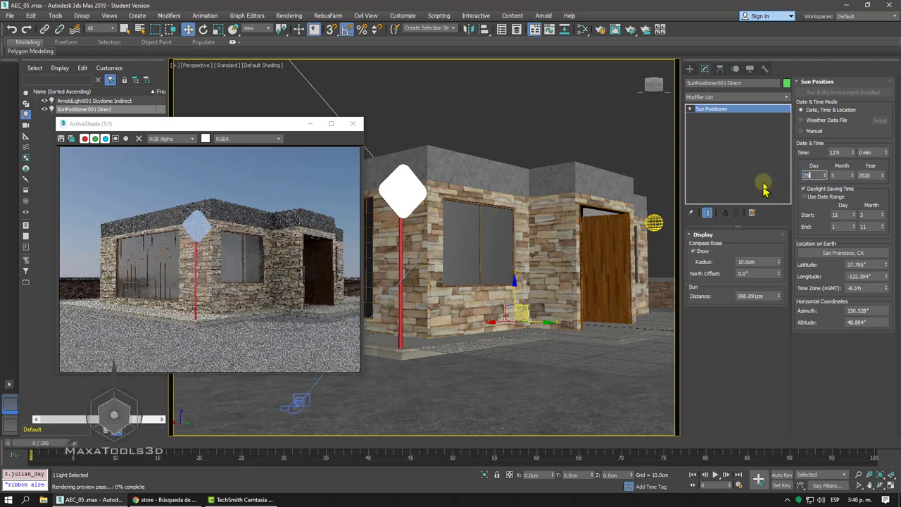
key("Return")
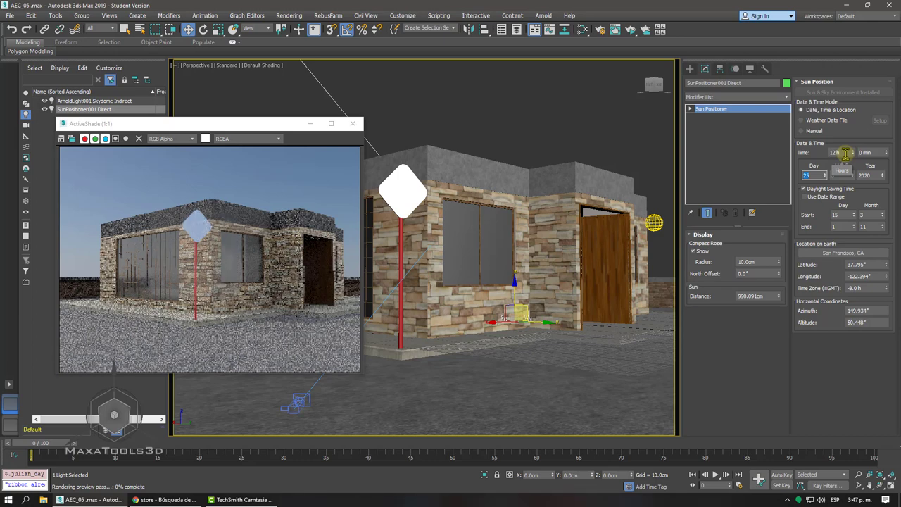
- Try sun hours from 16 h back down to early morning
left_click(845, 153)
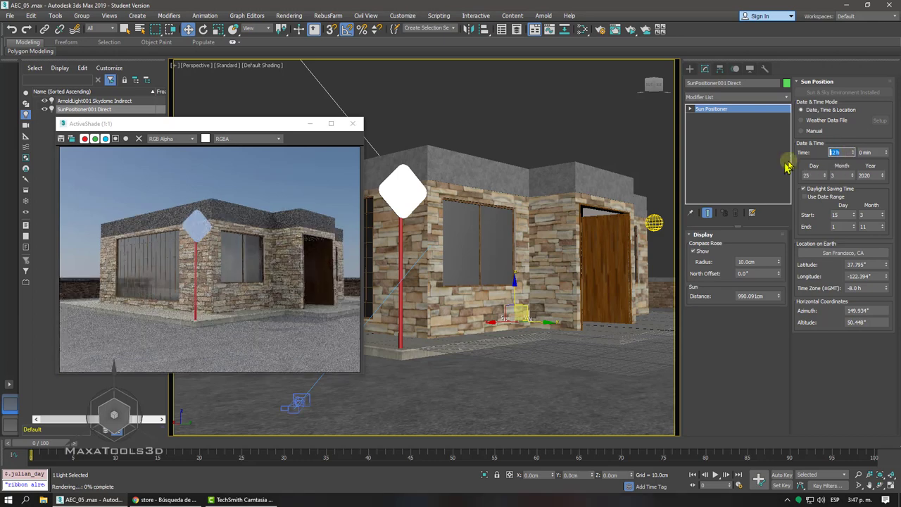
left_click(854, 151)
left_click(854, 151)
left_click(854, 151)
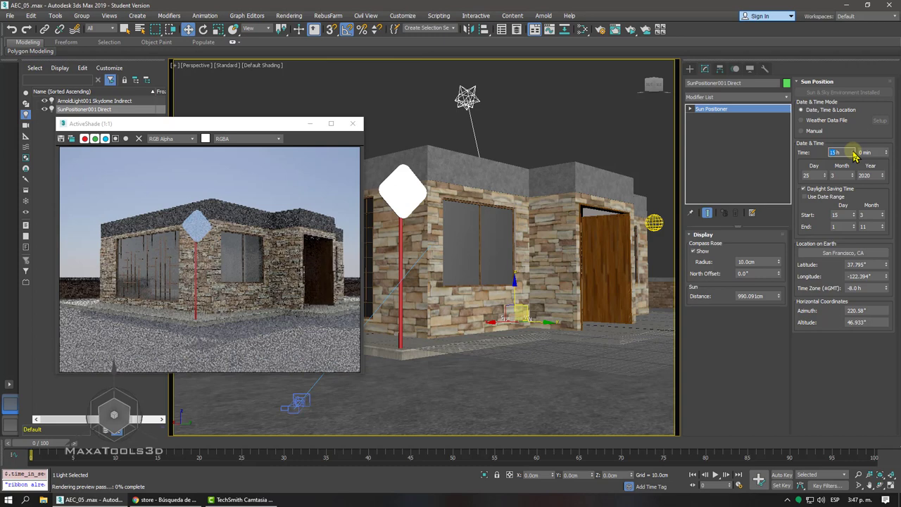
left_click(854, 152)
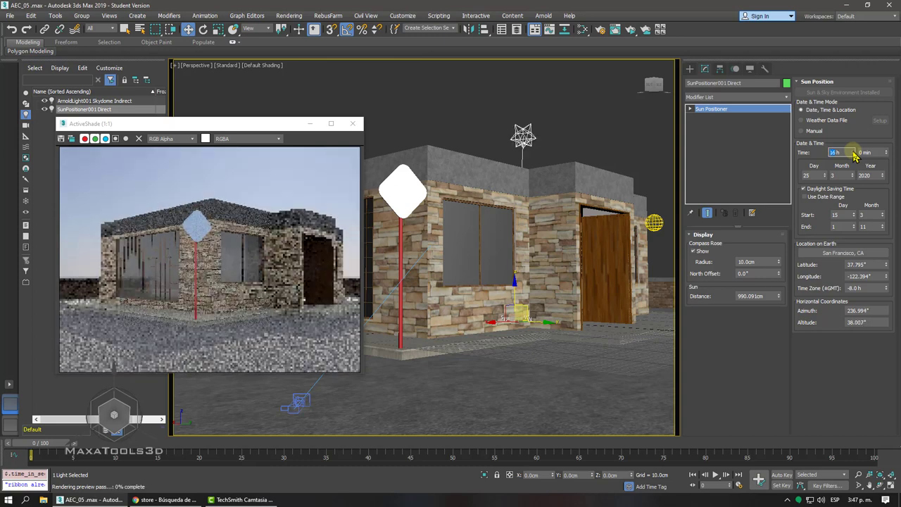
left_click(852, 155)
left_click(852, 156)
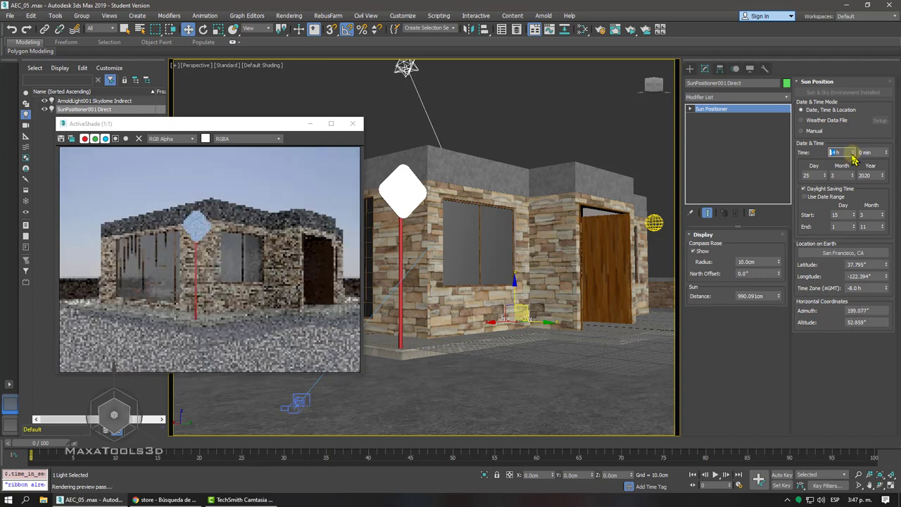
left_click(852, 156)
left_click(852, 156)
left_click(852, 156)
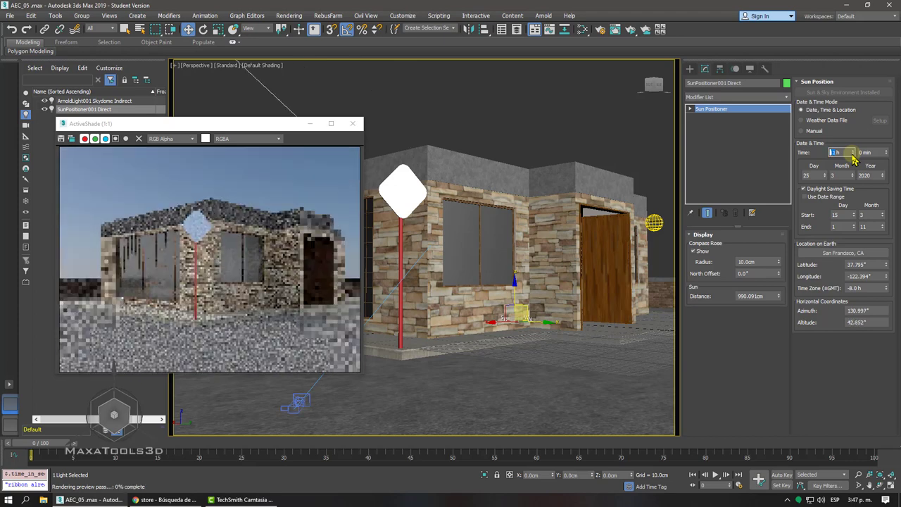
left_click(852, 155)
left_click(852, 155)
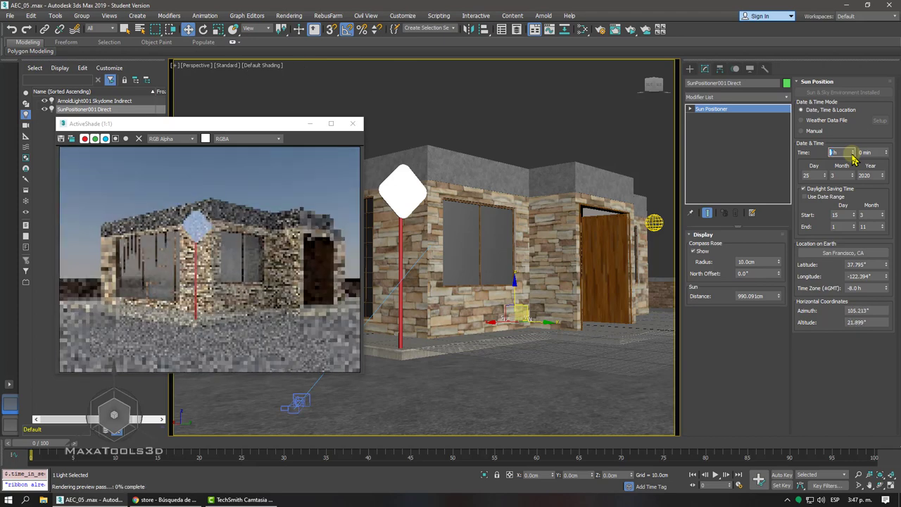
left_click(852, 155)
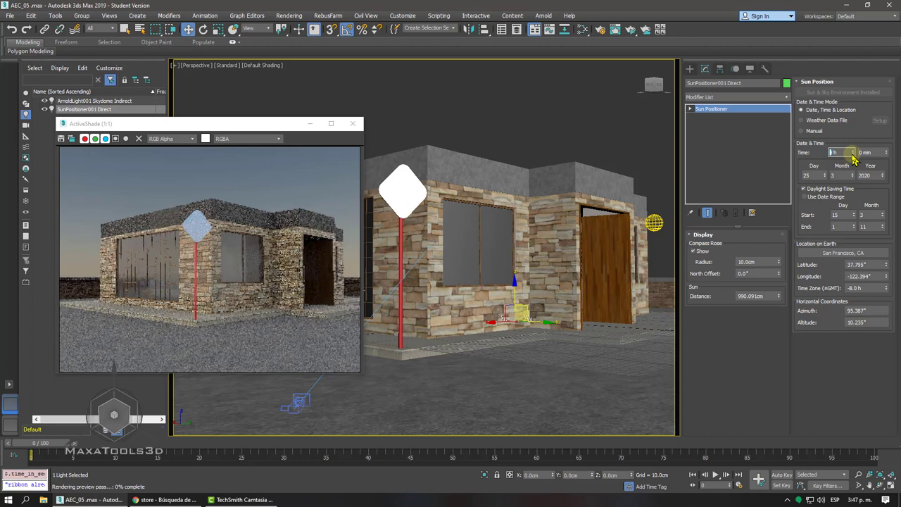
- Bring the time forward from 8 h to 18 h for low evening light
left_click(852, 152)
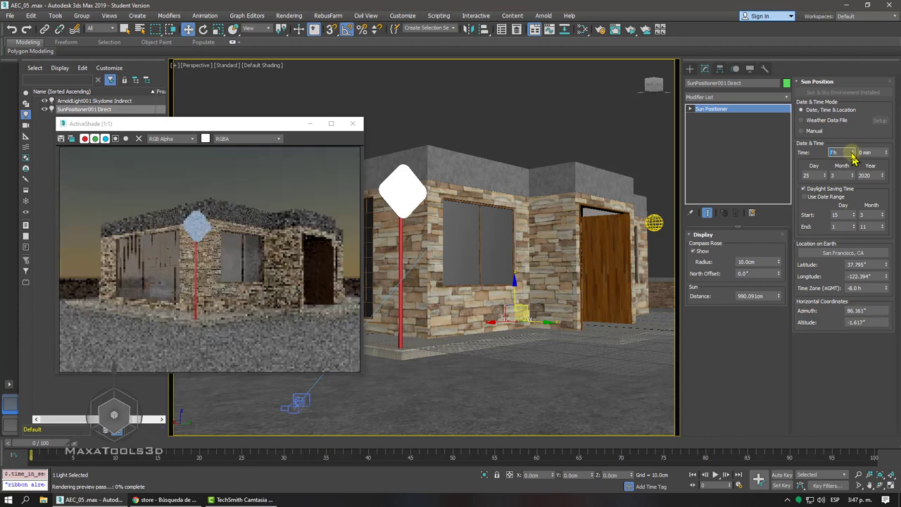
left_click(852, 153)
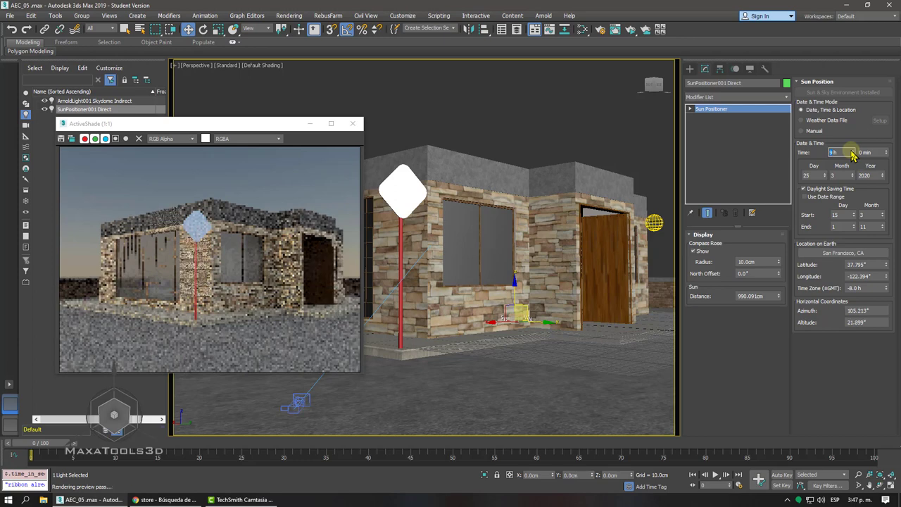
left_click(853, 153)
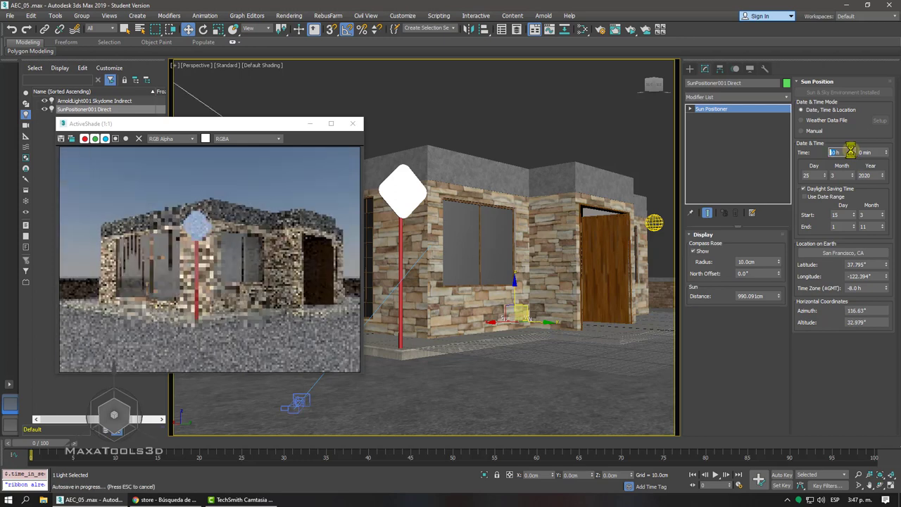
left_click_drag(853, 152, 853, 155)
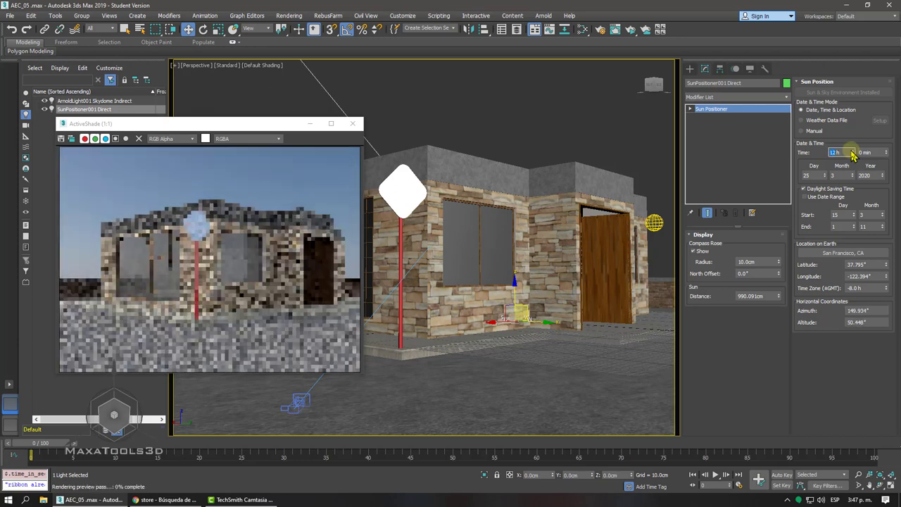
left_click(852, 152)
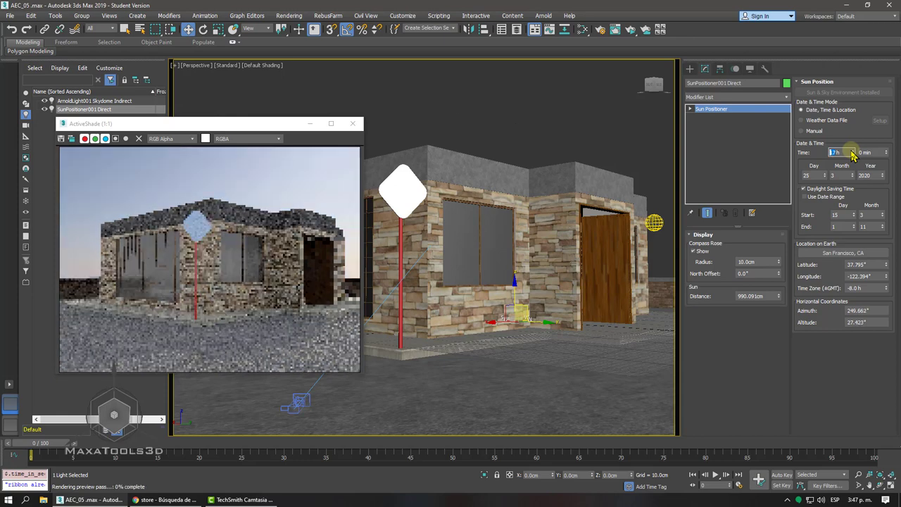
left_click(852, 152)
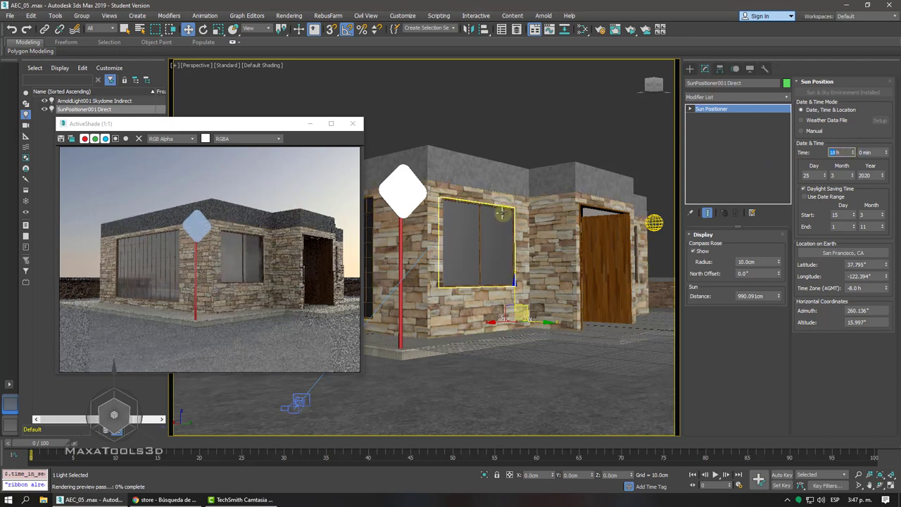
middle_click_drag(503, 205, 503, 215, "alt")
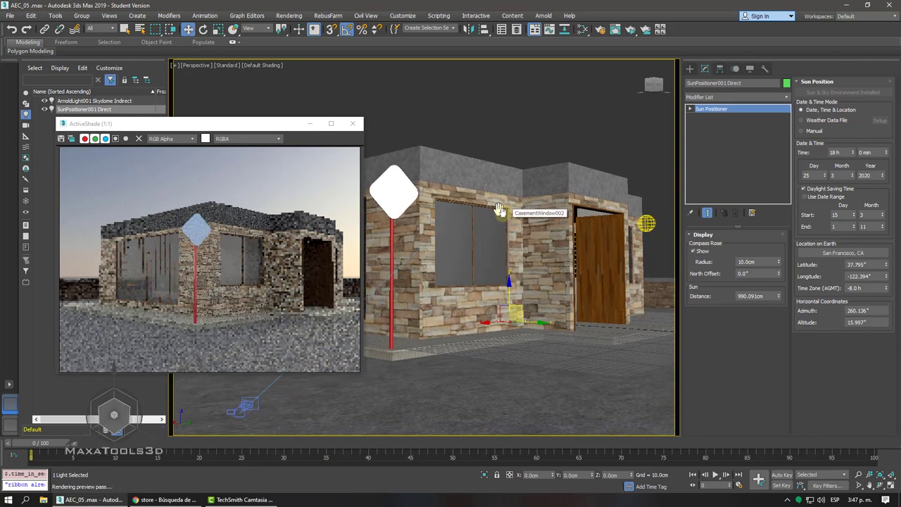
- Select CasementWindow002 and orbit the Perspective view around the stone house
left_click(502, 214)
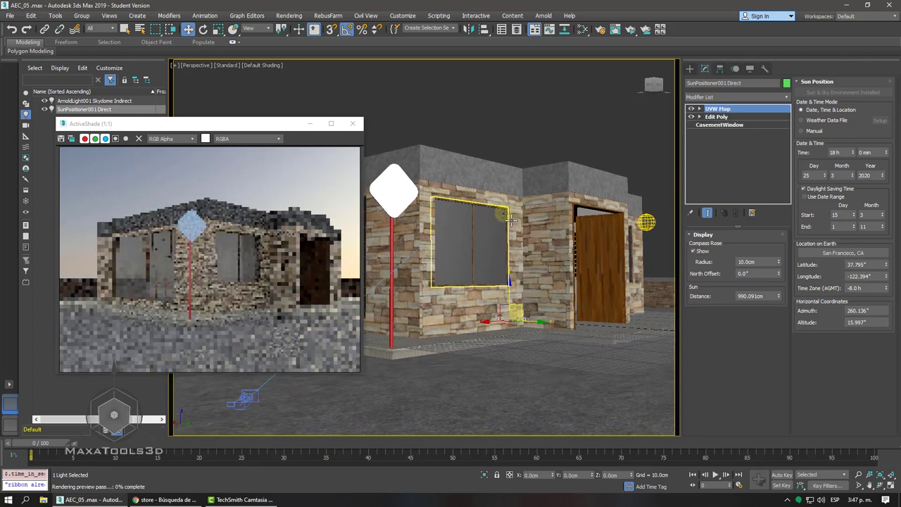
left_click(512, 220)
middle_click_drag(512, 220, 528, 218, "alt")
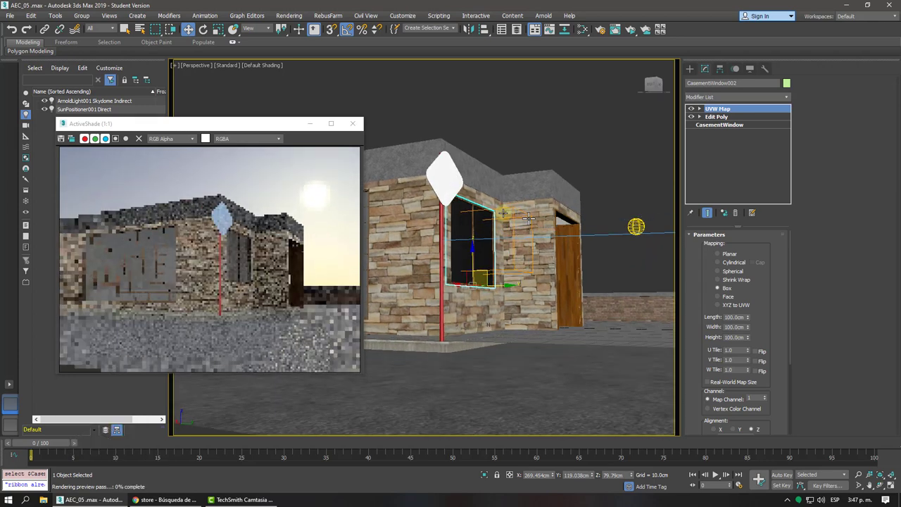
middle_click_drag(529, 219, 469, 229, "alt")
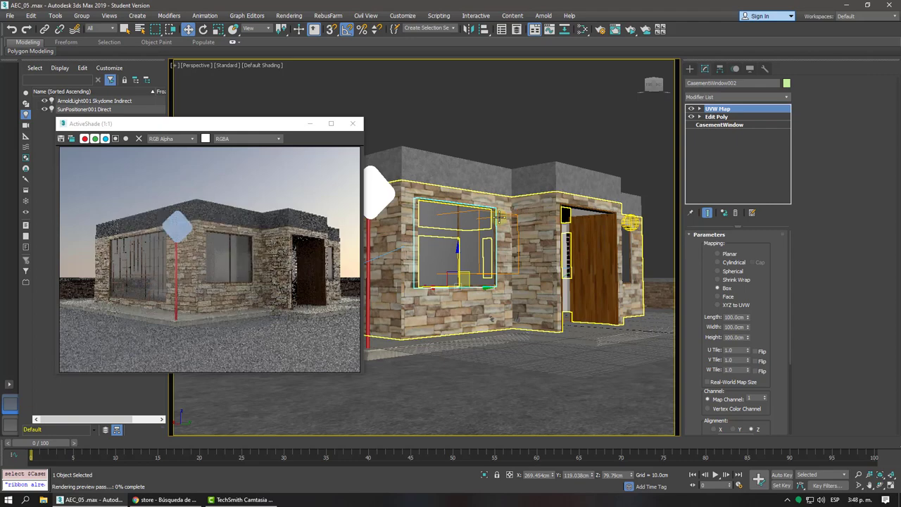
mouse_move(499, 218)
middle_mouse_down("alt")
mouse_move(521, 212)
mouse_move(521, 195)
mouse_move(516, 223)
middle_mouse_up("alt")
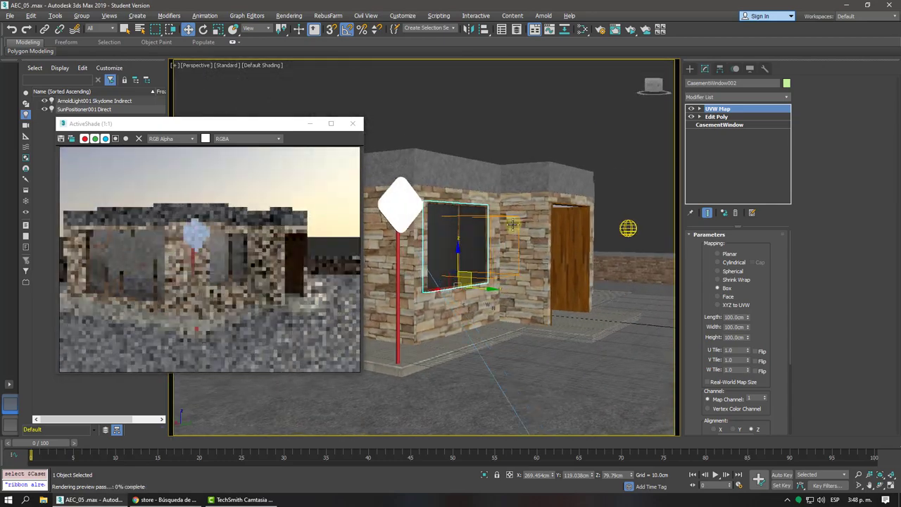
- Zoom and orbit to a frontal view of the window wall, then maximize the ActiveShade render
scroll(521, 227, "down", 3)
scroll(525, 233, "up", 2)
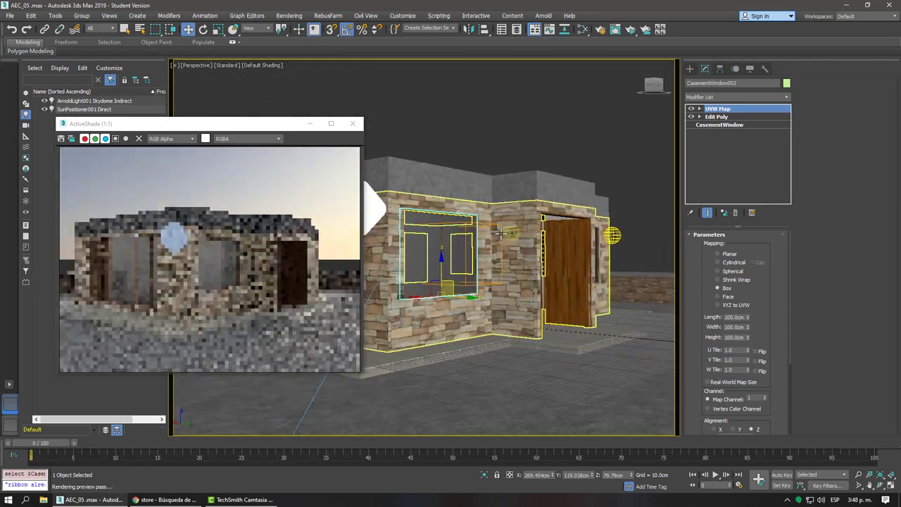
scroll(521, 232, "up", 2)
scroll(513, 231, "down", 1)
mouse_move(513, 231)
middle_mouse_down("alt")
mouse_move(533, 219)
mouse_move(525, 212)
middle_mouse_up("alt")
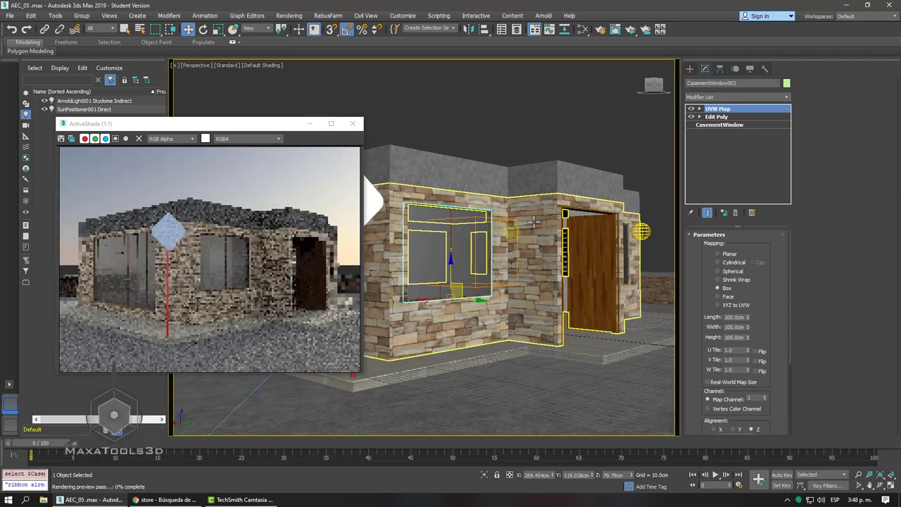
double_click(246, 124)
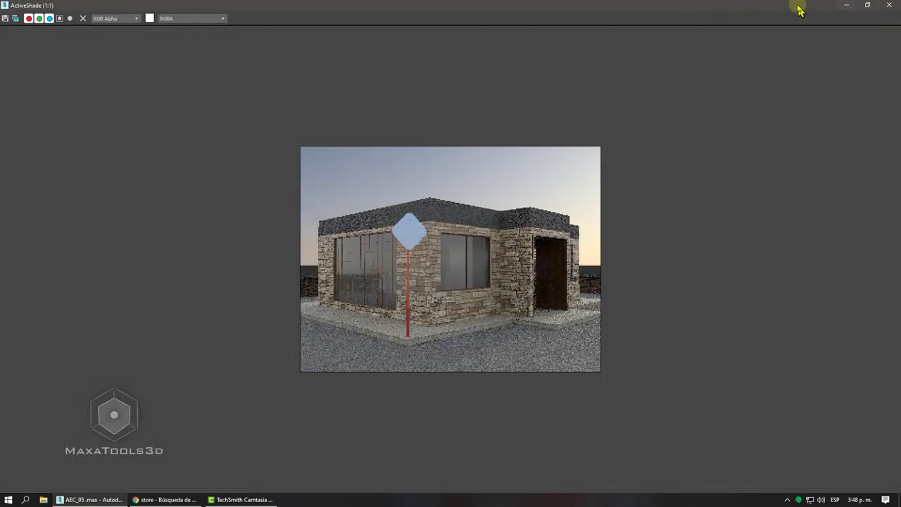
- Restore ActiveShade to a floating window and pull back to a raised overview of the house and yard
mouse_move(789, 5)
left_mouse_down()
mouse_move(538, 79)
mouse_move(288, 74)
left_mouse_up()
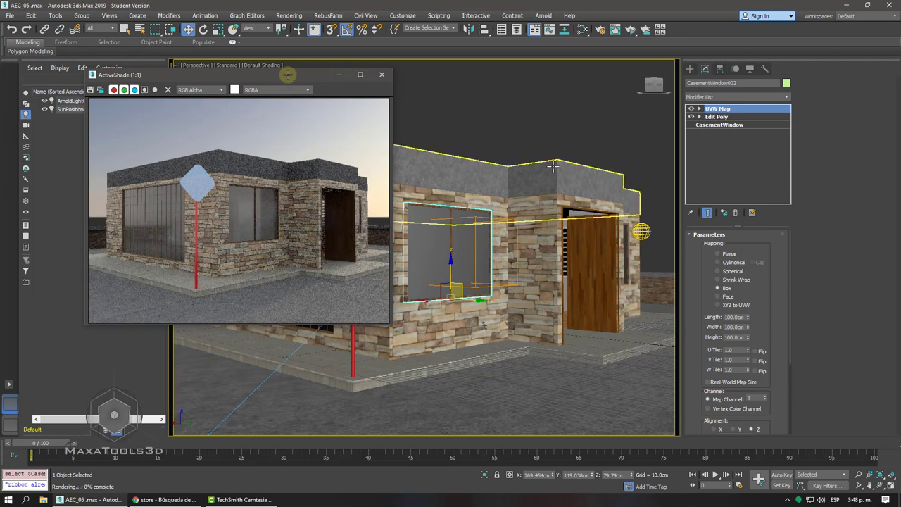
left_click(62, 112)
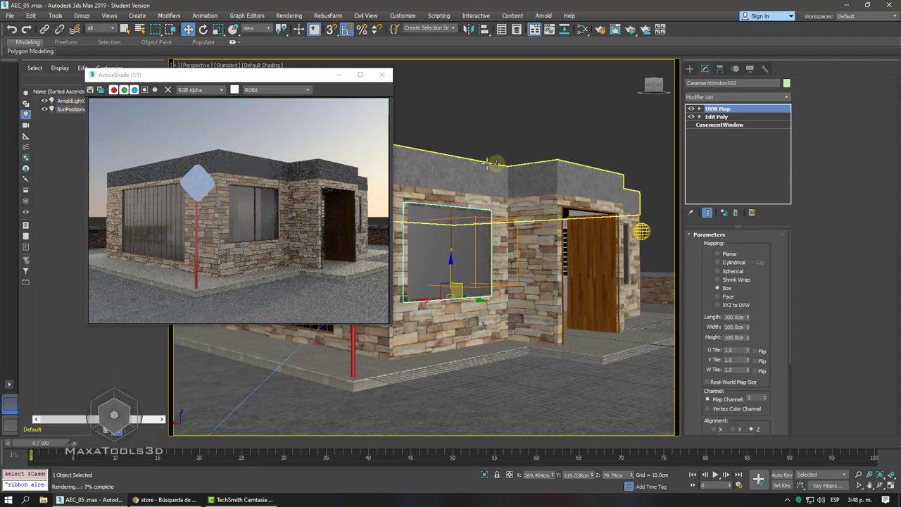
scroll(496, 169, "down", 5)
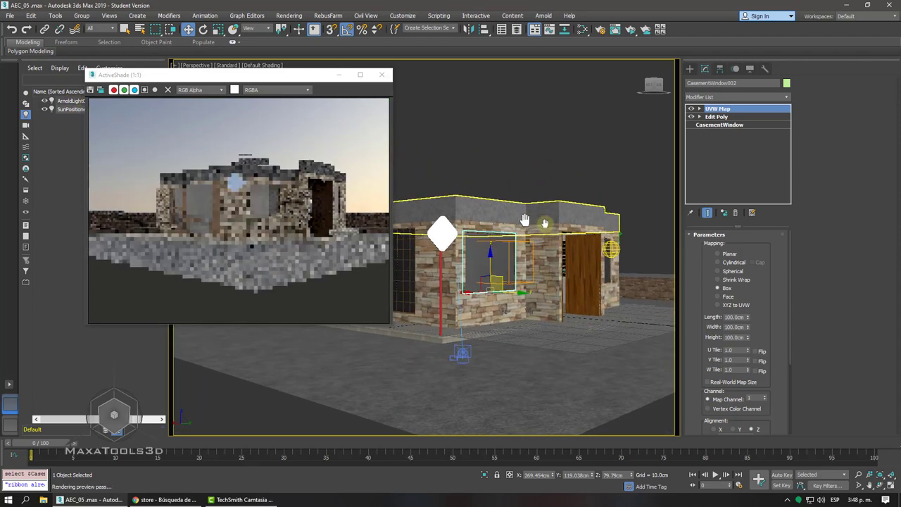
mouse_move(496, 169)
middle_mouse_down("alt")
mouse_move(563, 247)
mouse_move(563, 289)
middle_mouse_up("alt")
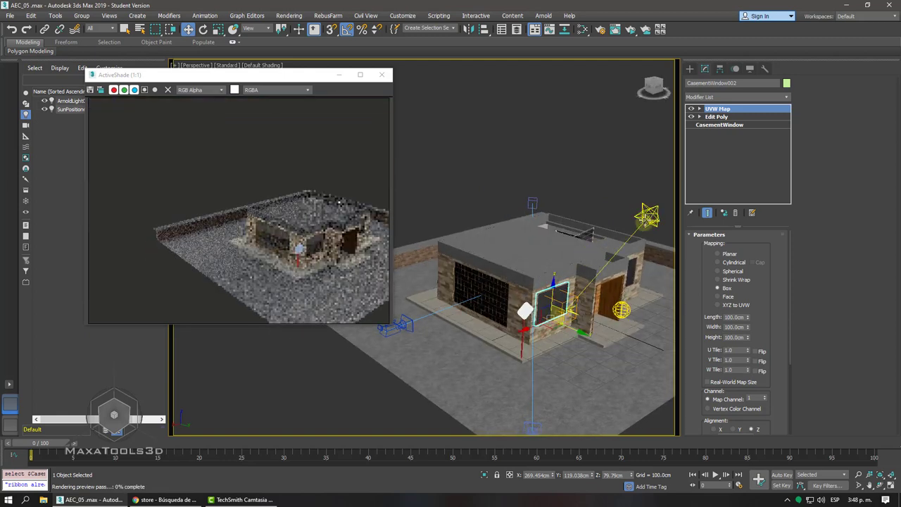
mouse_move(613, 216)
middle_mouse_down()
mouse_move(570, 186)
mouse_move(537, 181)
mouse_move(533, 169)
mouse_move(513, 188)
mouse_move(669, 195)
mouse_move(598, 200)
middle_mouse_up()
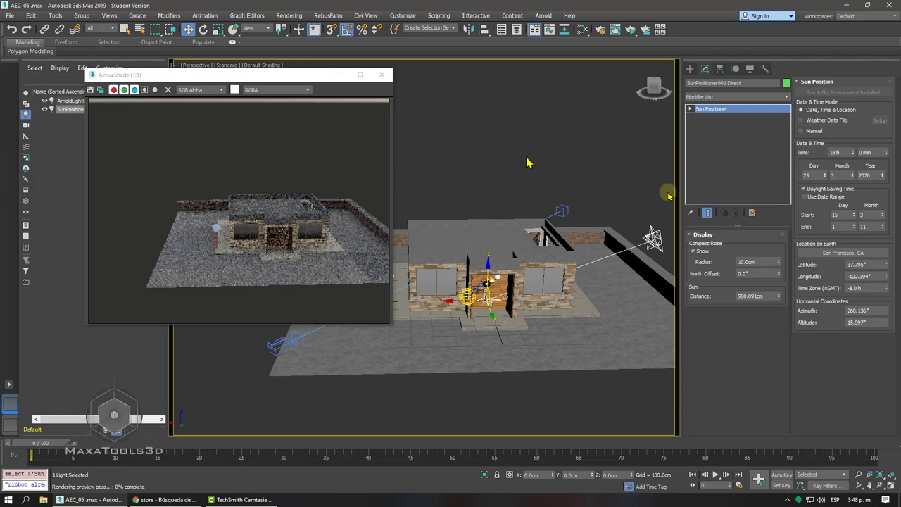
- Orbit and zoom to a higher angle showing the house's left side
middle_click_drag(668, 195, 535, 204, "alt")
scroll(496, 292, "up", 3)
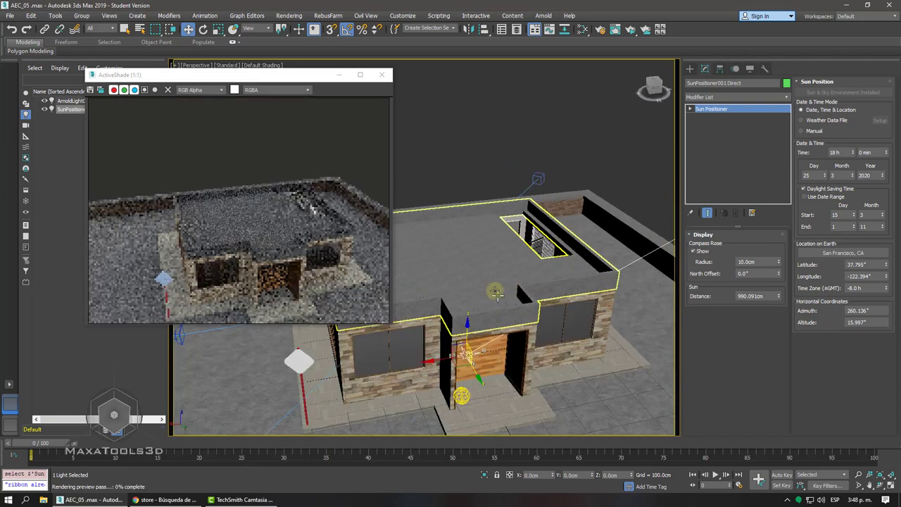
scroll(461, 342, "up", 2)
scroll(455, 356, "up", 3)
scroll(474, 358, "up", 3)
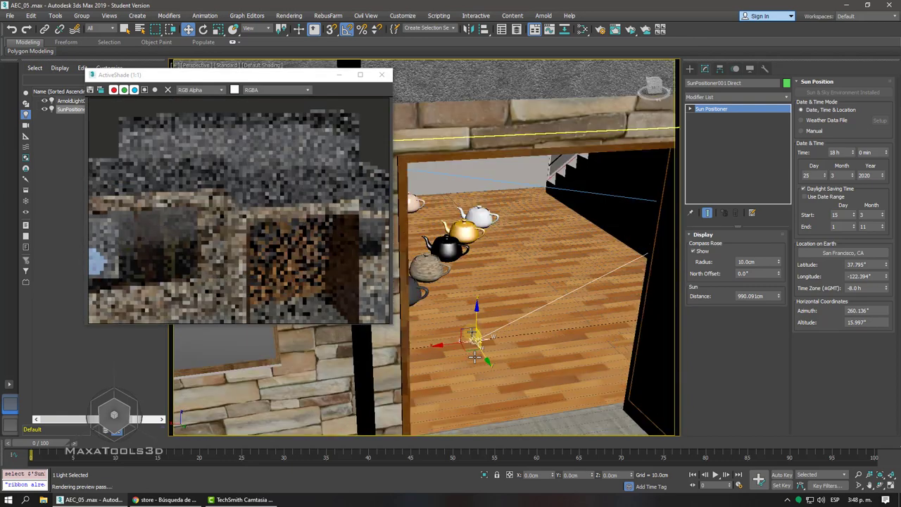
scroll(529, 296, "down", 6)
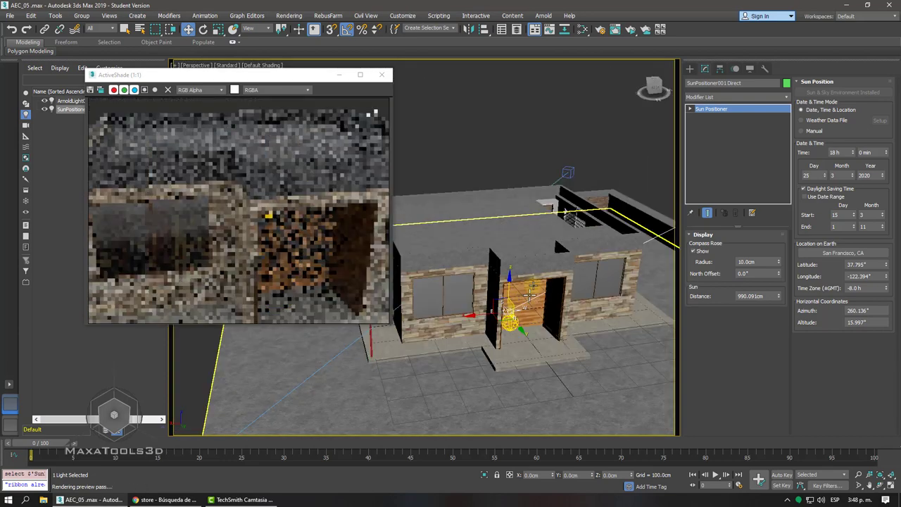
middle_click_drag(529, 296, 592, 266, "alt")
scroll(583, 264, "down", 2)
scroll(583, 264, "down", 2)
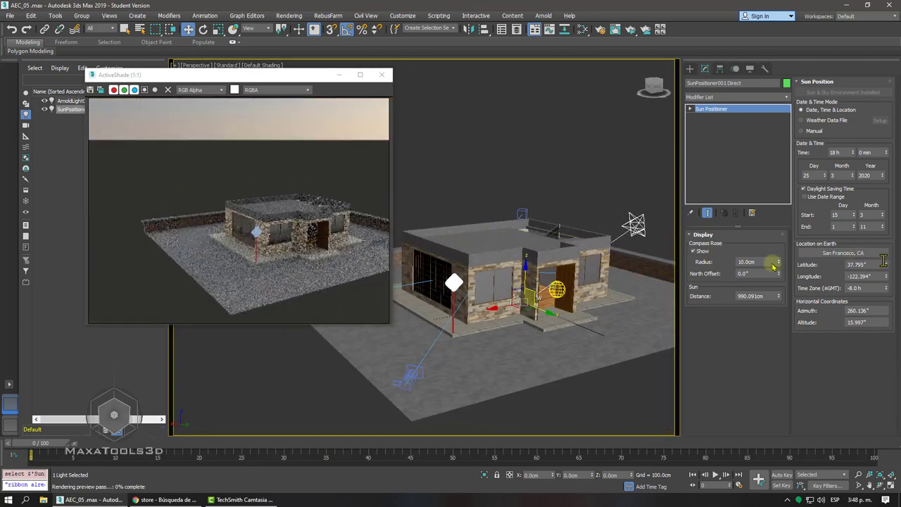
- Set the Sun Positioner latitude to 42.793°, keep longitude at -122.394°, and select the Azimuth value
left_click_drag(885, 263, 885, 267)
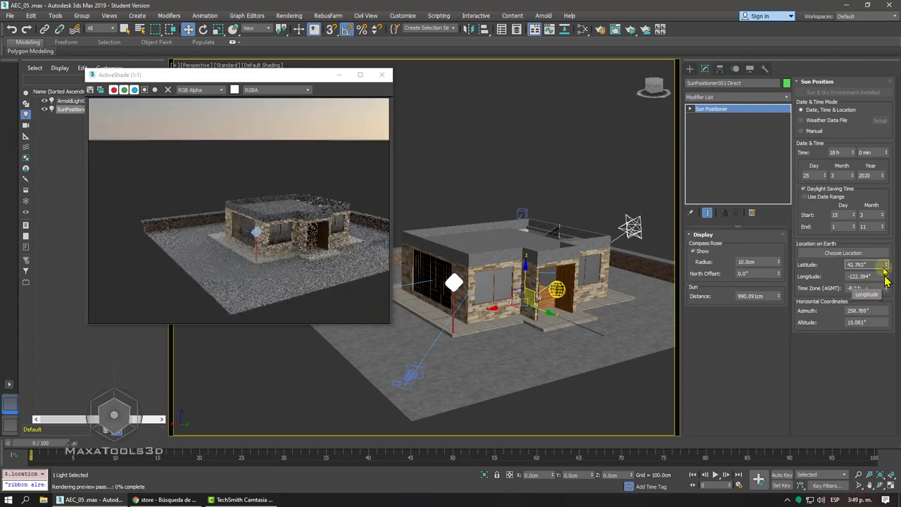
left_click_drag(885, 279, 886, 302)
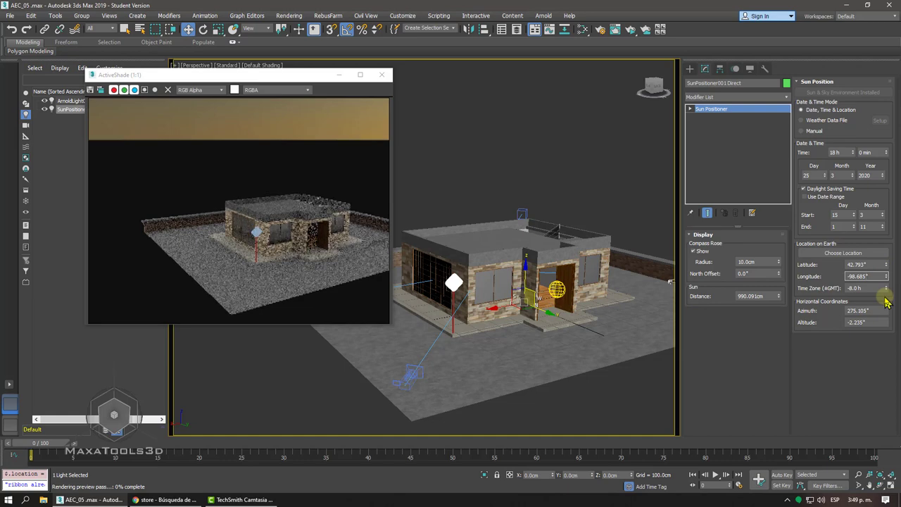
left_click(11, 33)
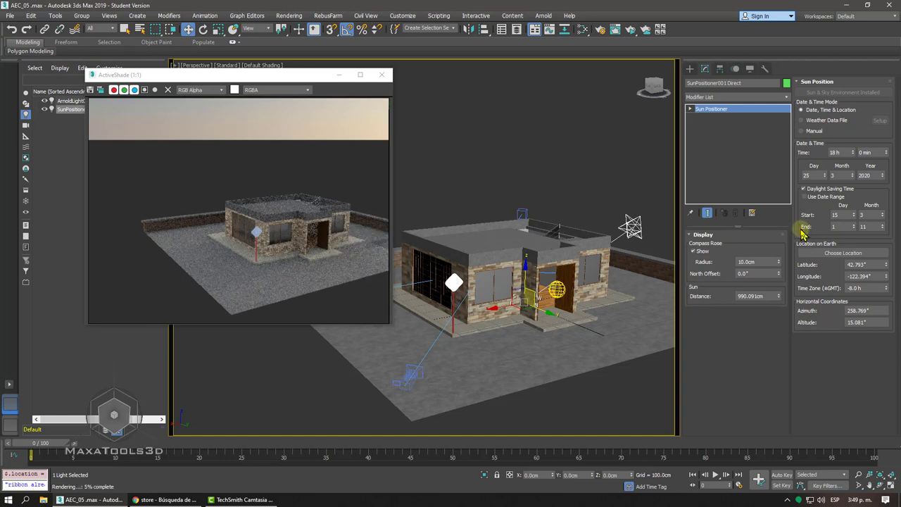
double_click(863, 312)
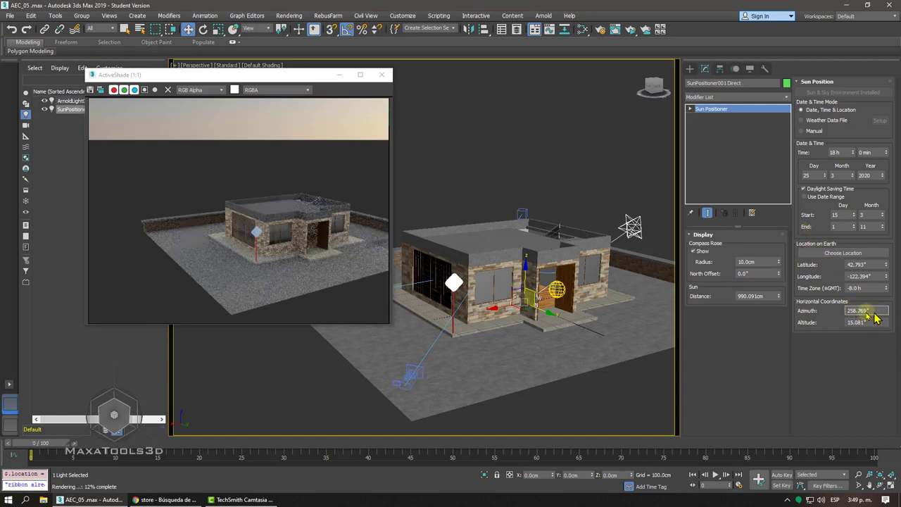
left_click_drag(875, 319, 826, 317)
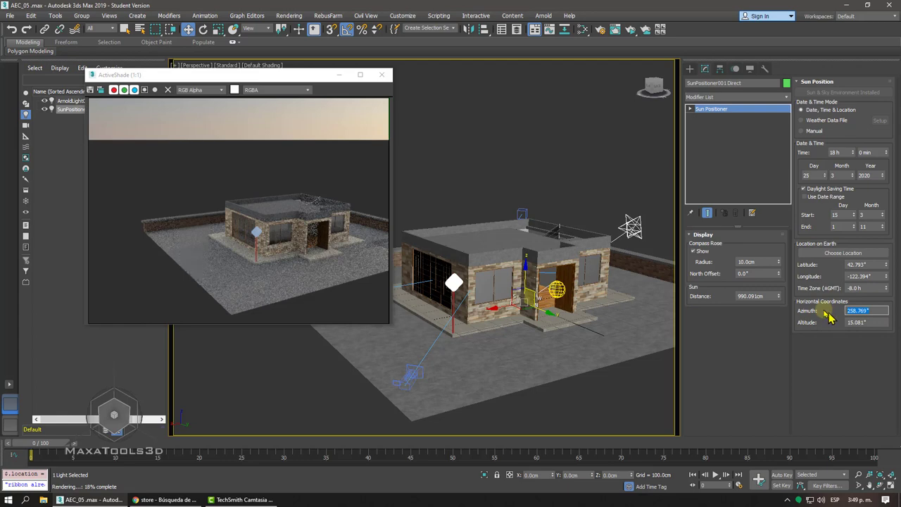
left_click(870, 316)
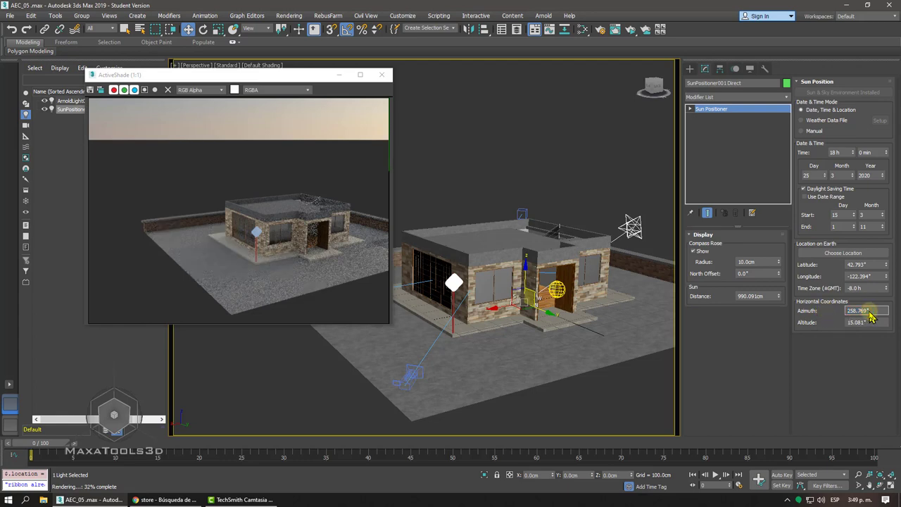
left_click_drag(873, 318, 806, 314)
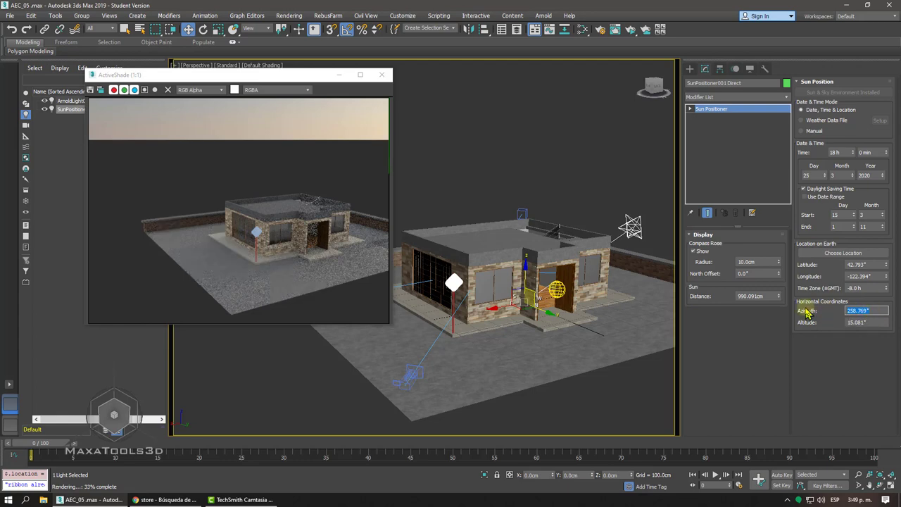
- Rotate the Sun Positioner 40° about its Z axis
right_click(608, 229)
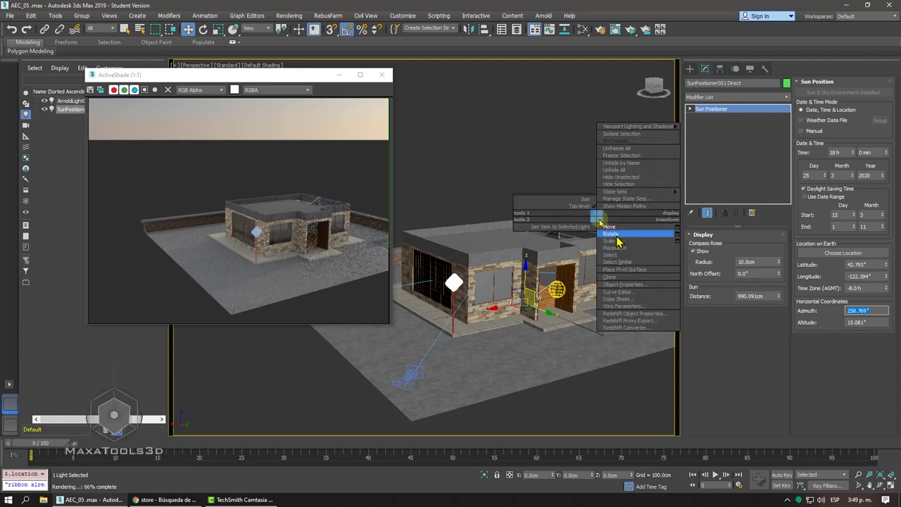
left_click(609, 233)
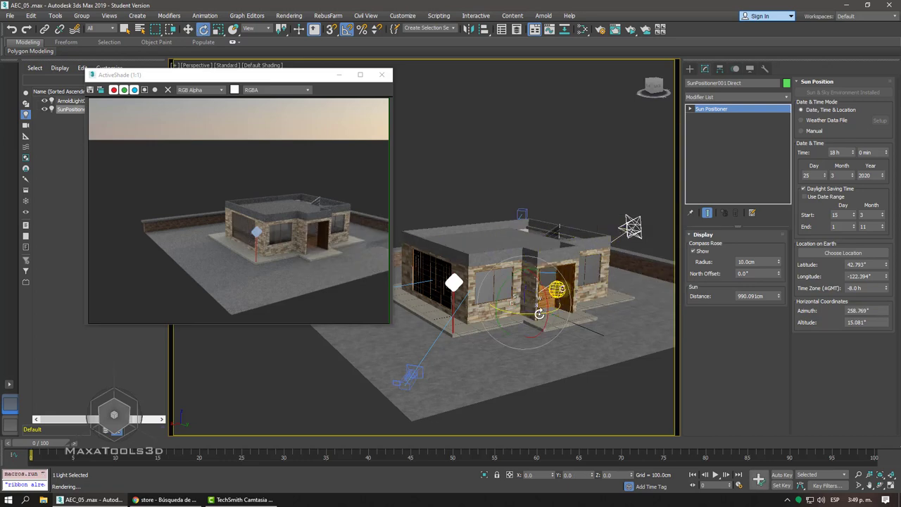
left_click_drag(535, 313, 553, 317)
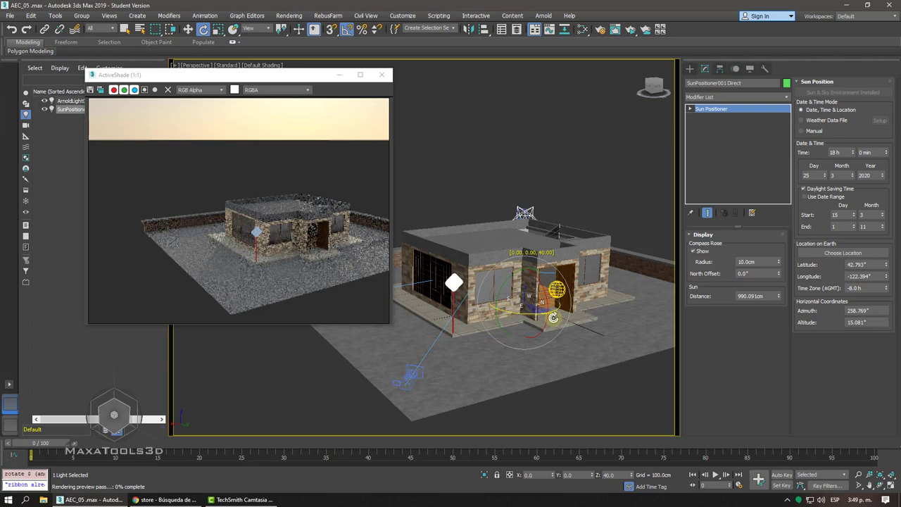
- Switch the viewport to look through PhysCamera001 Exterior
key("c")
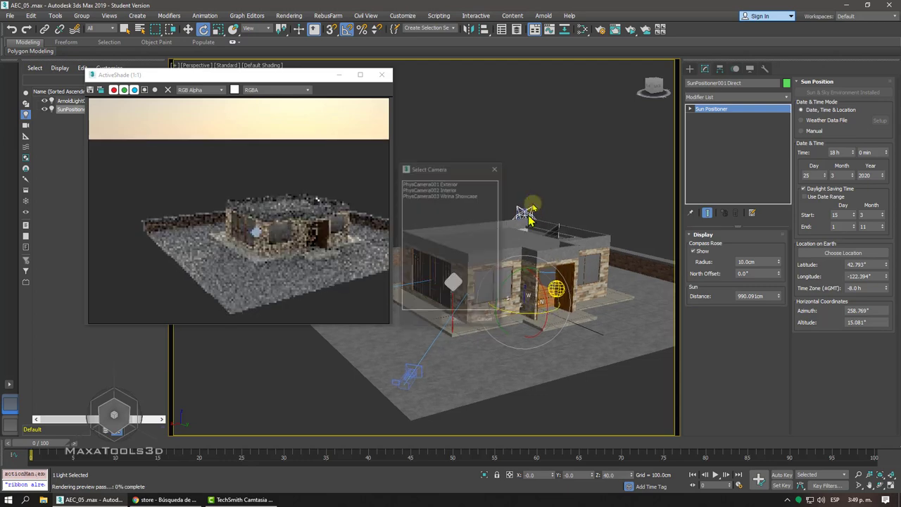
left_click(451, 183)
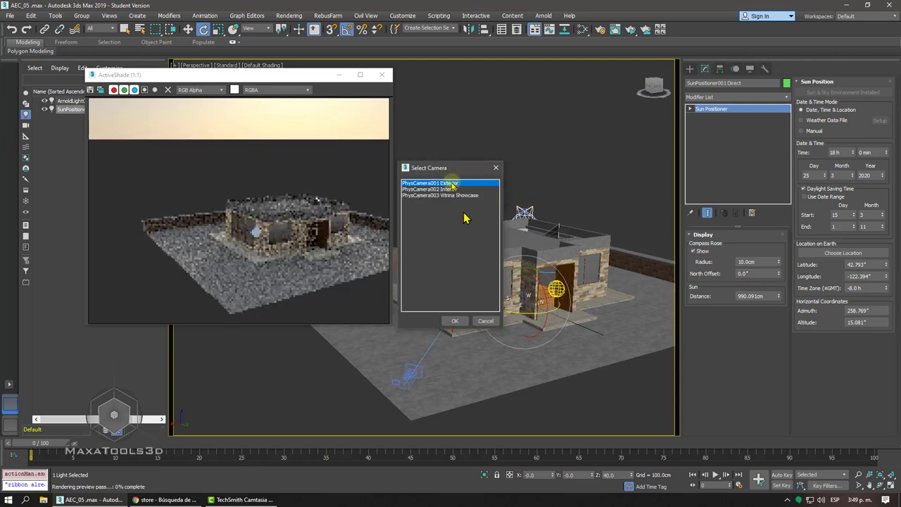
left_click(455, 321)
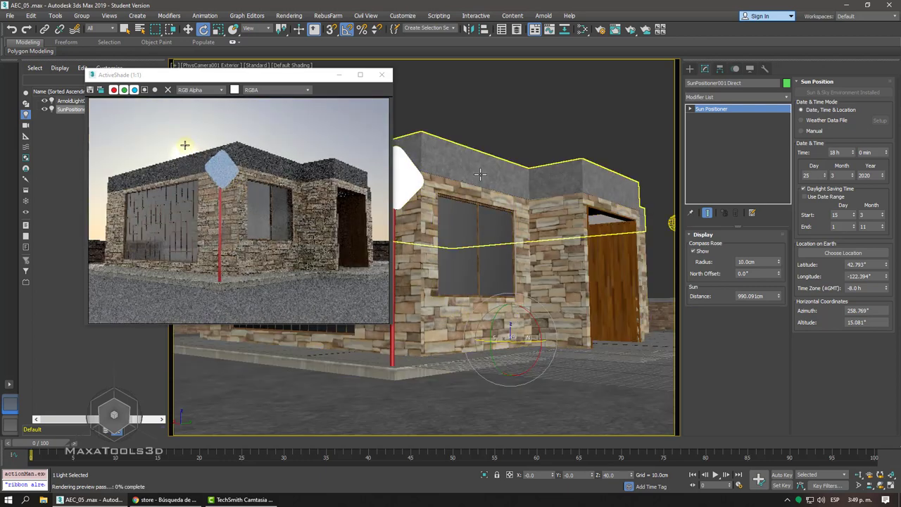
- Set the Sun Positioner time to 17 h 45 min, then select the house's stone walls
double_click(873, 152)
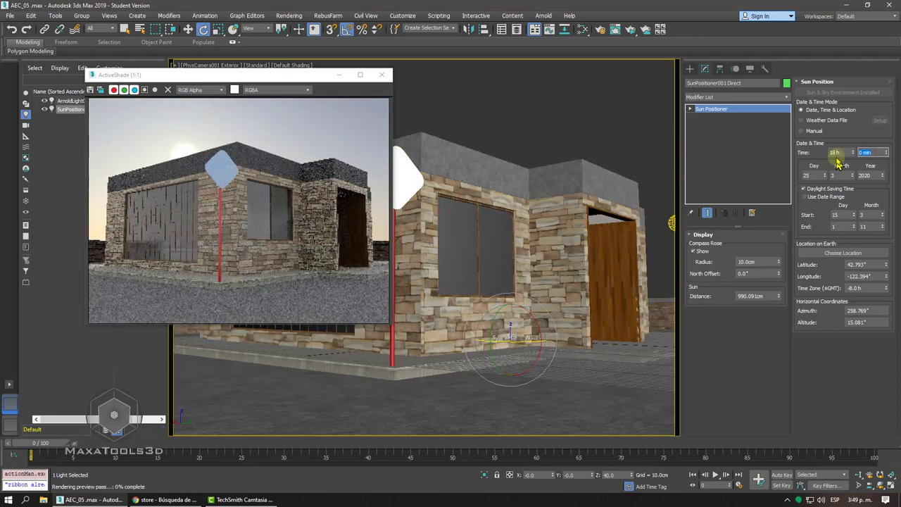
left_click(853, 154)
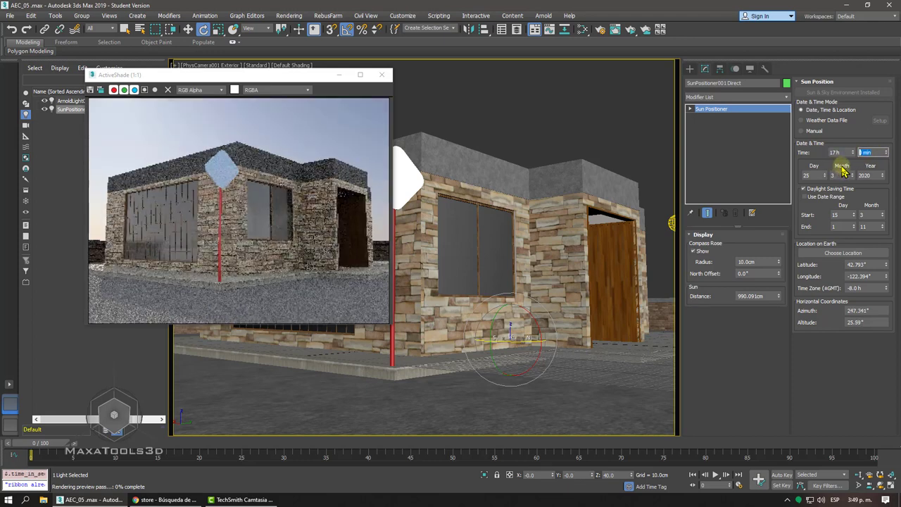
type("45")
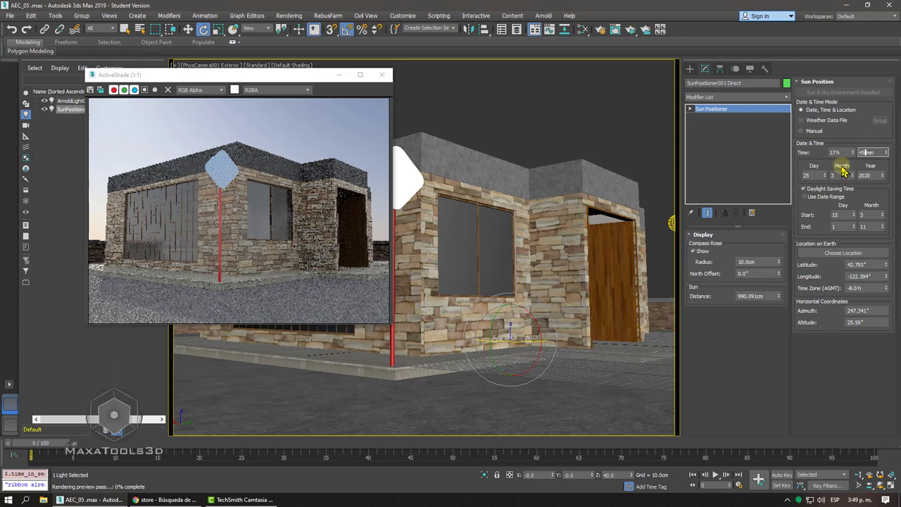
key("Return")
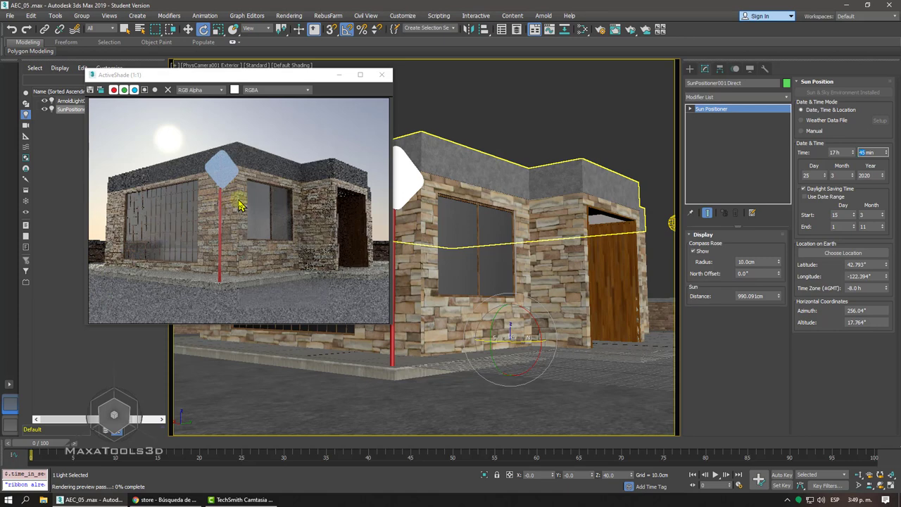
left_click(860, 152)
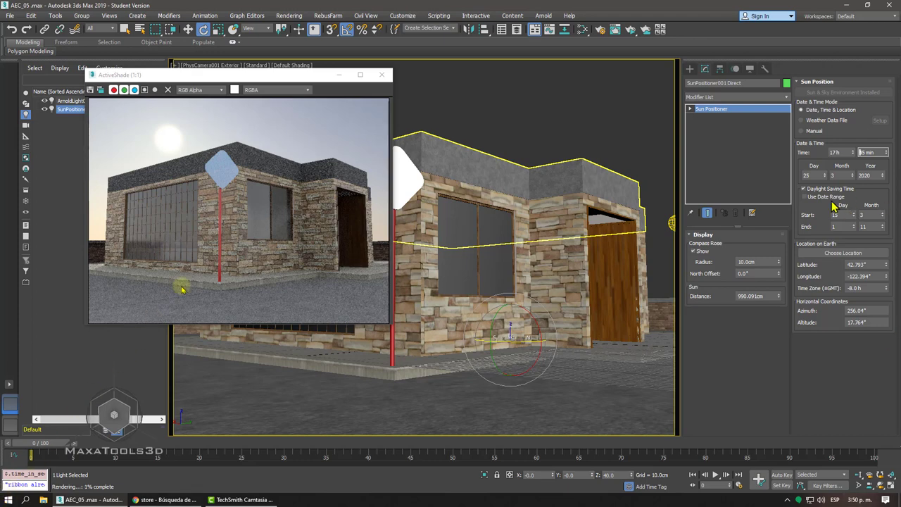
left_click(248, 206)
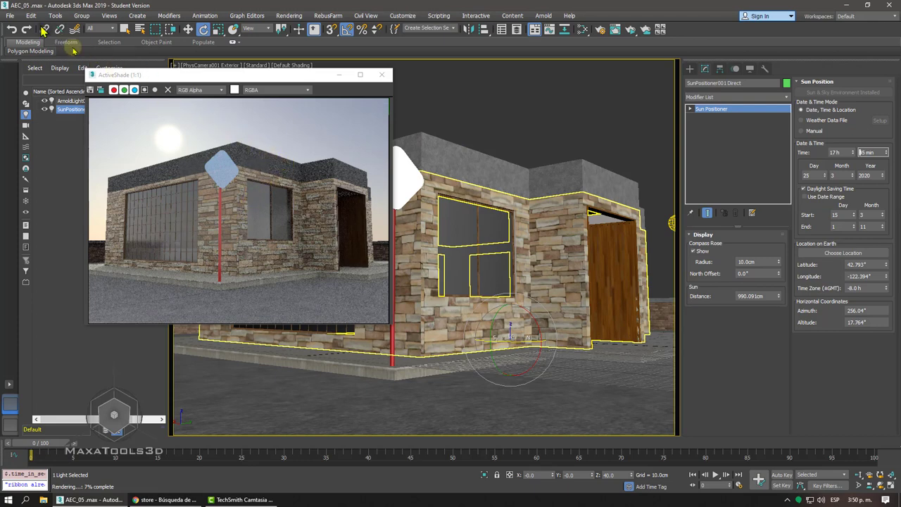
- Save the scene under the new name AEC_05_END.max
left_click(11, 16)
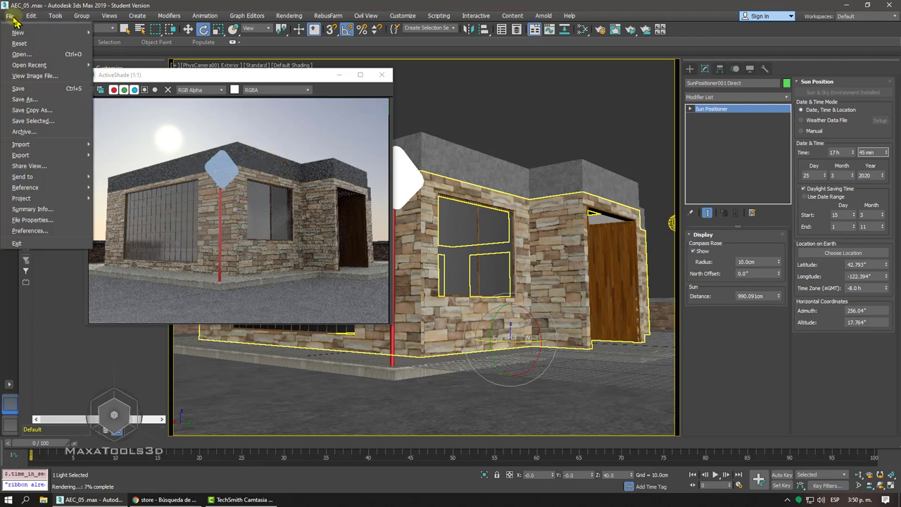
left_click(49, 101)
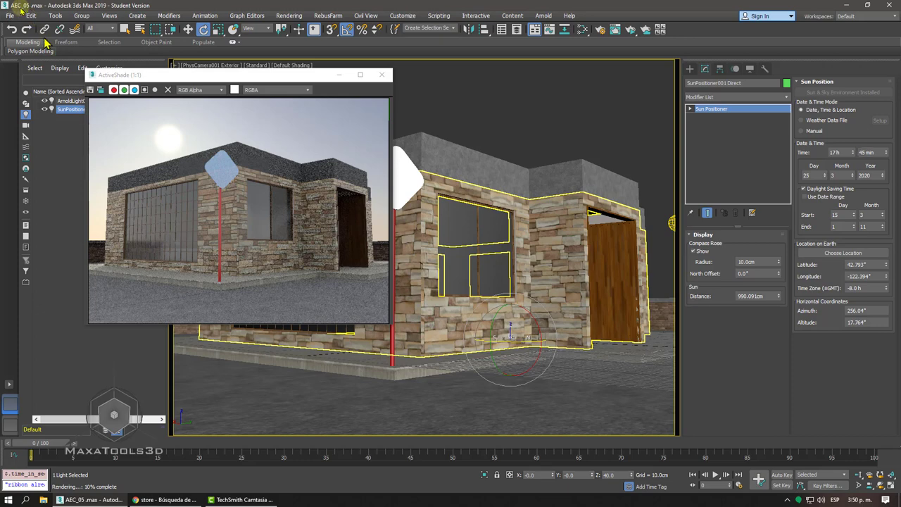
key("ctrl+shift+s")
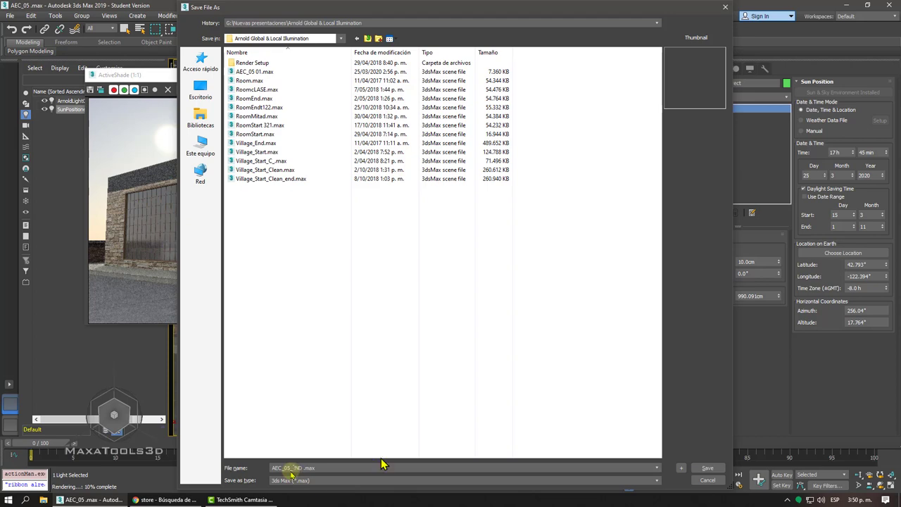
left_click(709, 469)
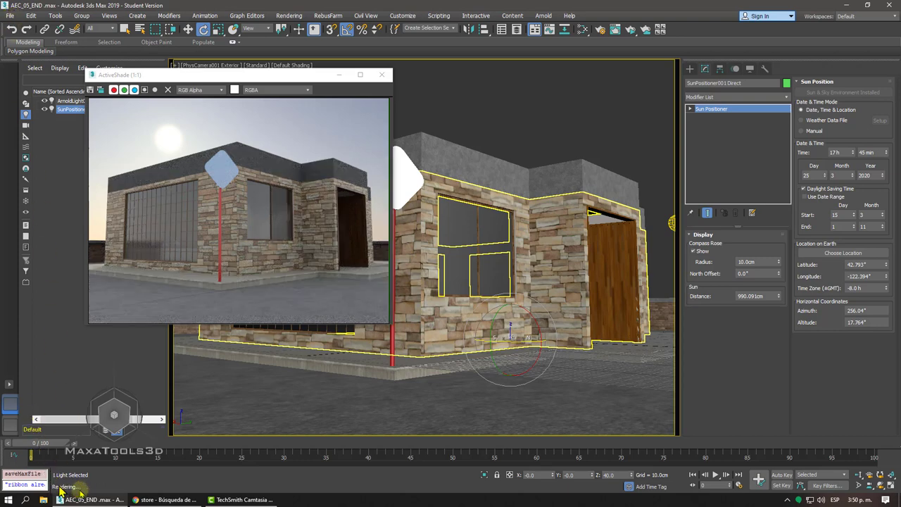
- Archive the scene and assets as AEC_05_END, continuing past the missing-asset warning
left_click(10, 16)
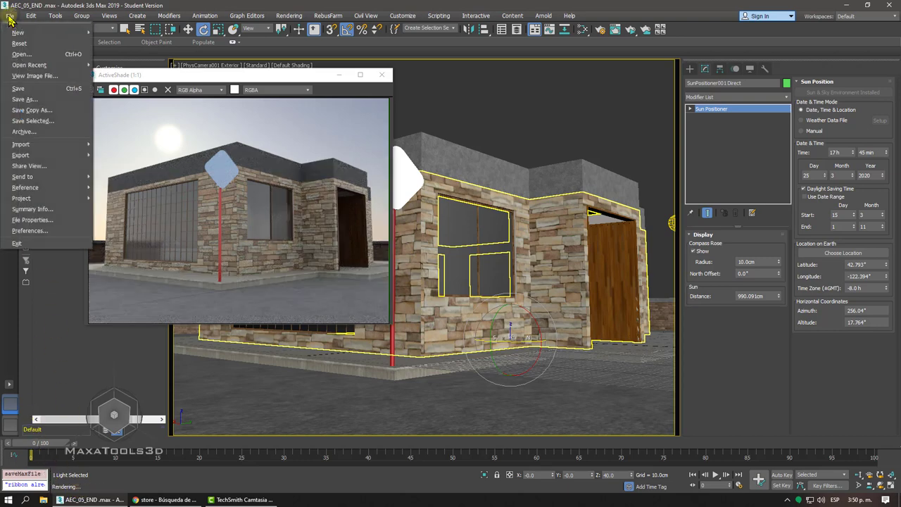
left_click(27, 138)
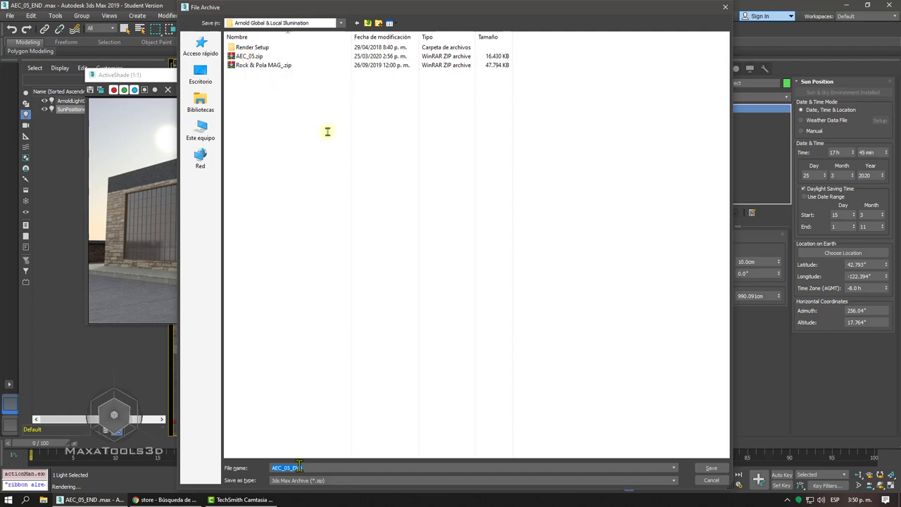
left_click(707, 472)
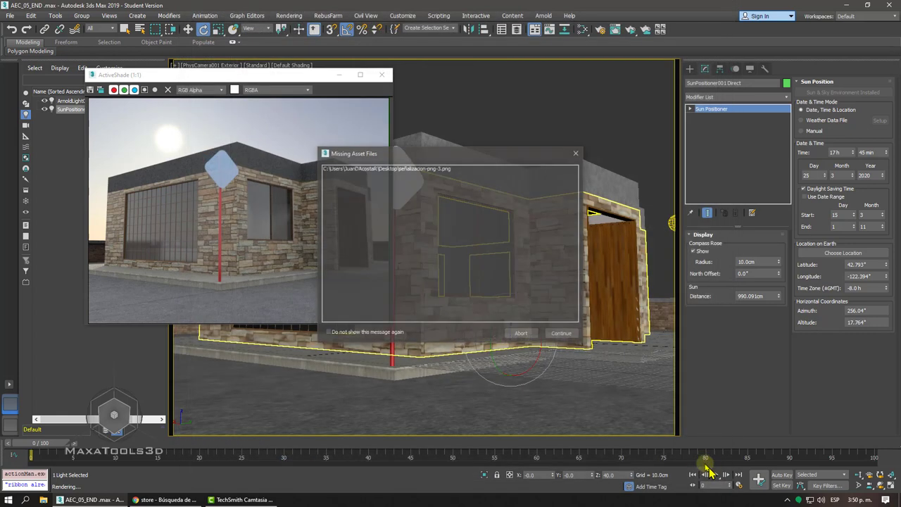
left_click(567, 337)
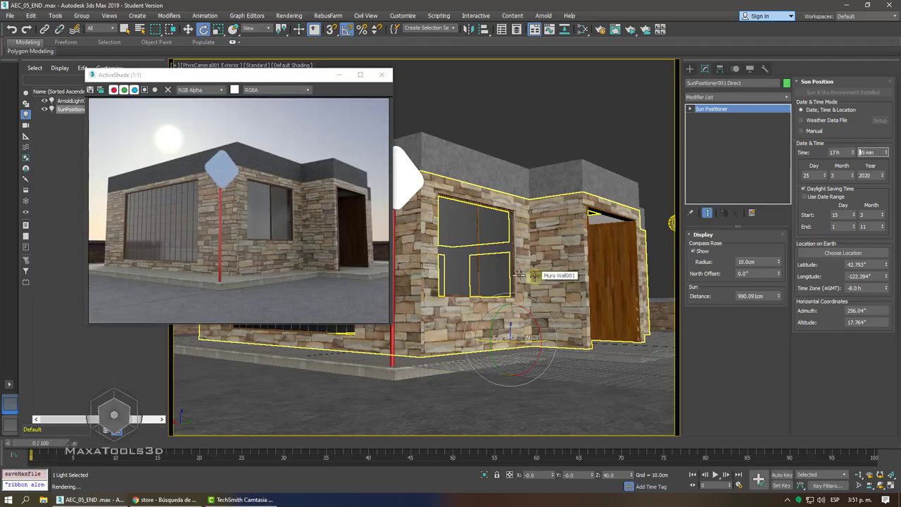
- Set the viewport to look through the PhysCamera002 Interior camera
key("p")
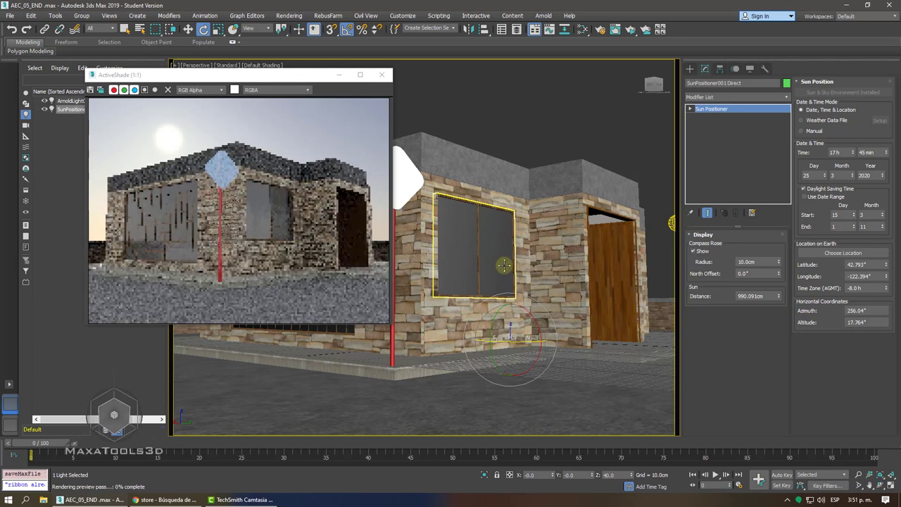
key("c")
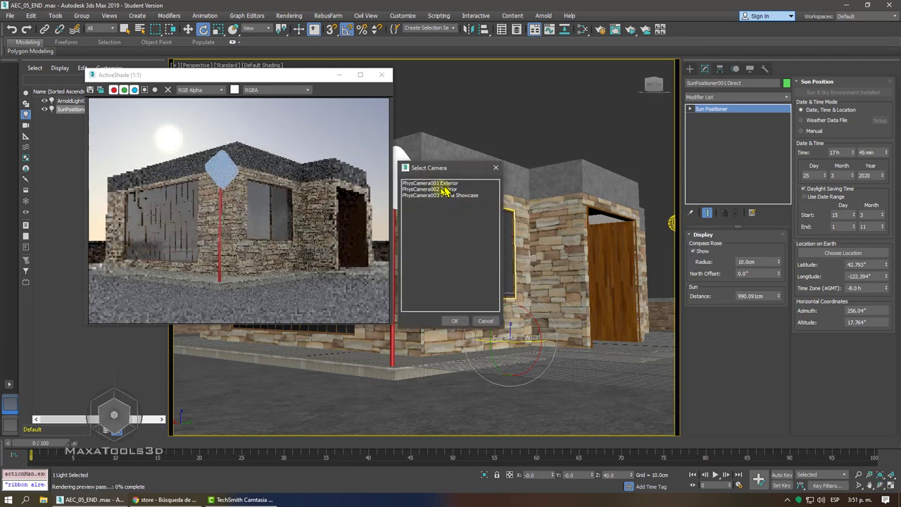
left_click(445, 189)
left_click(454, 321)
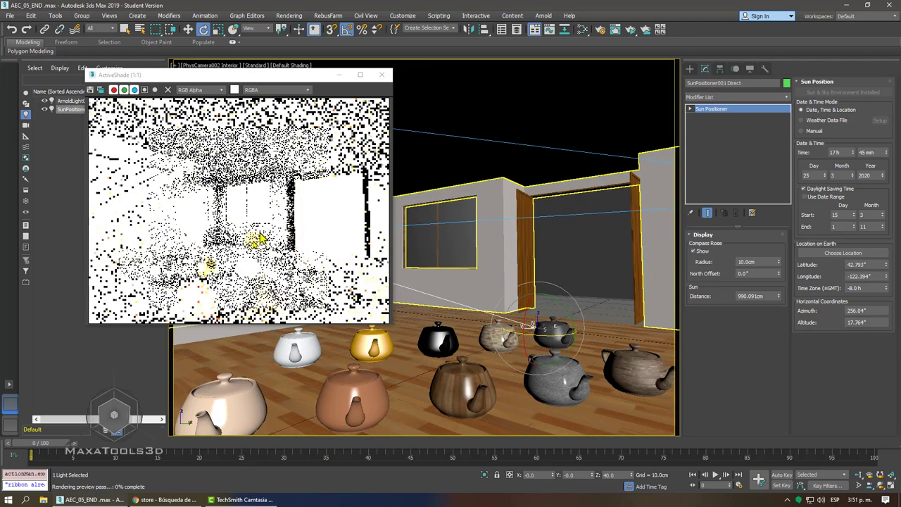
- Reposition the ActiveShade window and select the interior camera from the POV label menu
double_click(203, 78)
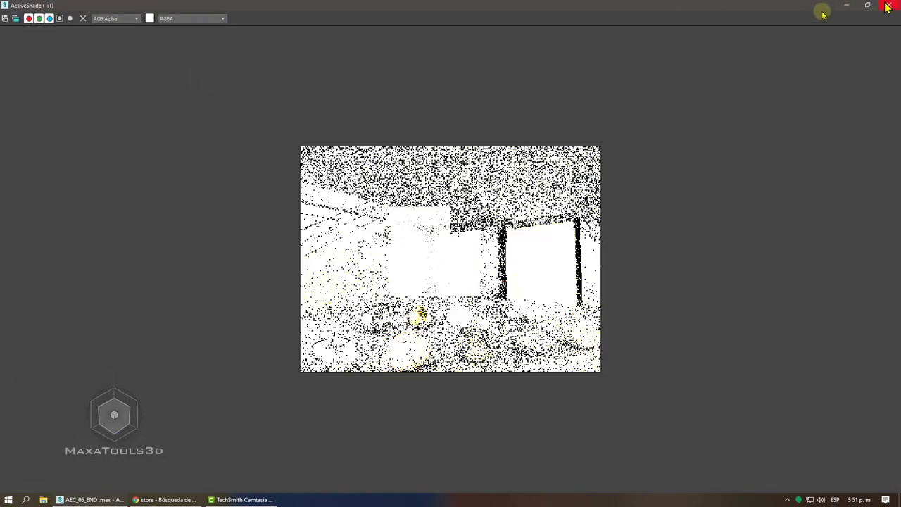
left_click(868, 5)
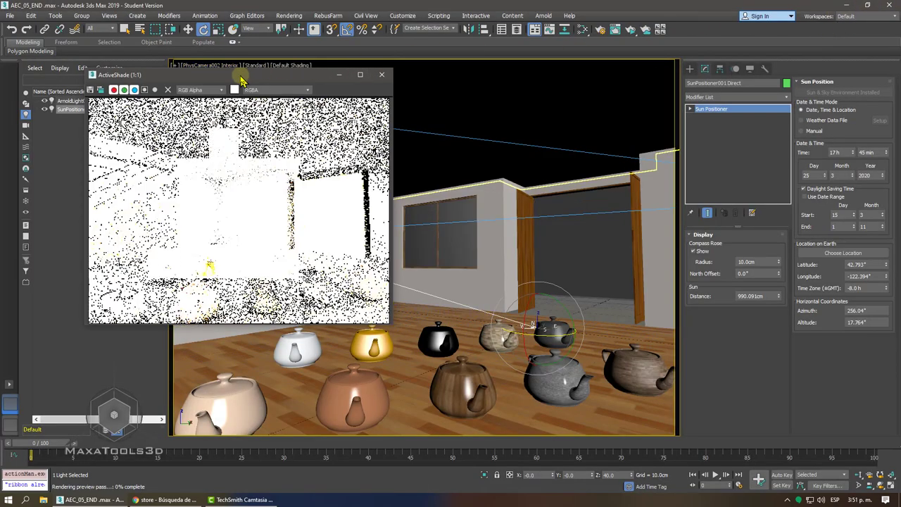
left_click_drag(241, 79, 231, 104)
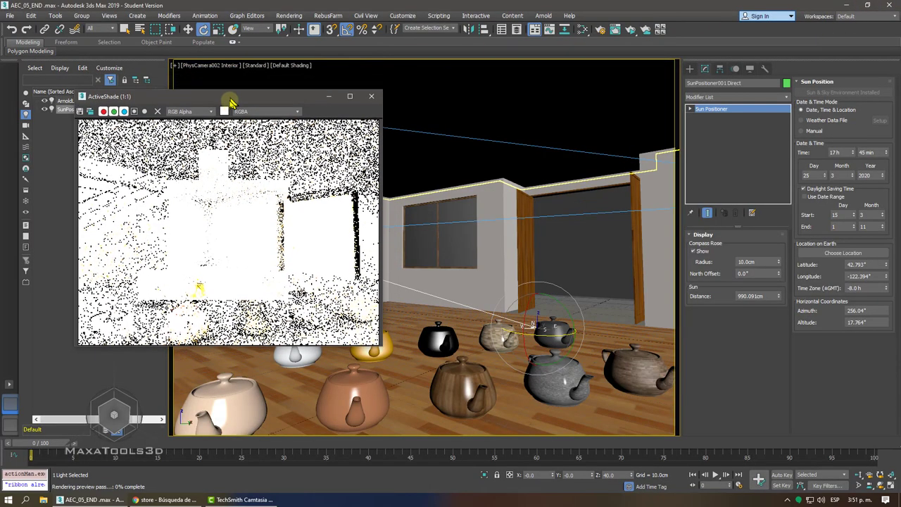
left_click(212, 65)
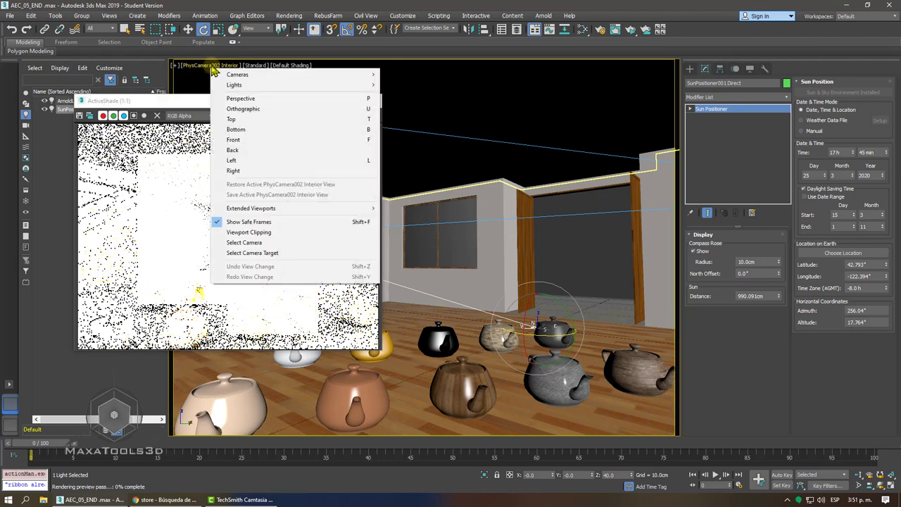
left_click(243, 245)
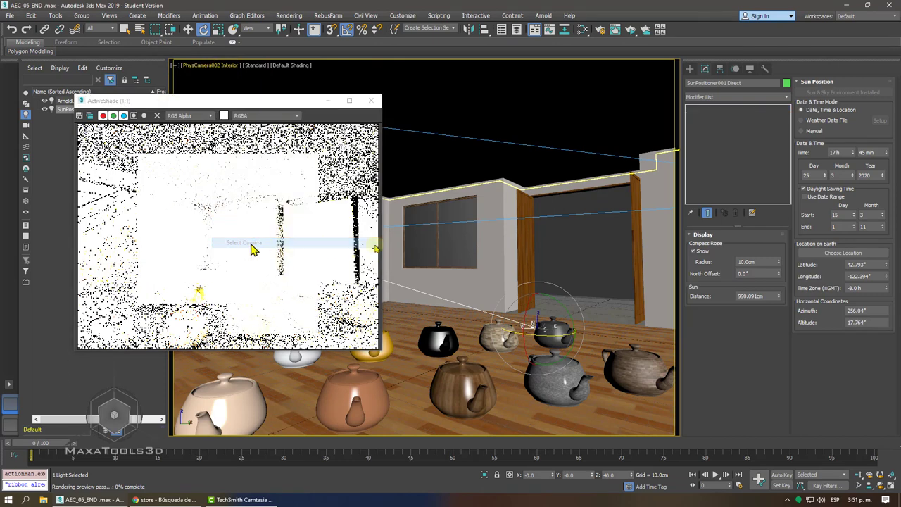
- Install Physical Camera exposure control and set the Exposure Gain Target to 15 EV
left_click(837, 252)
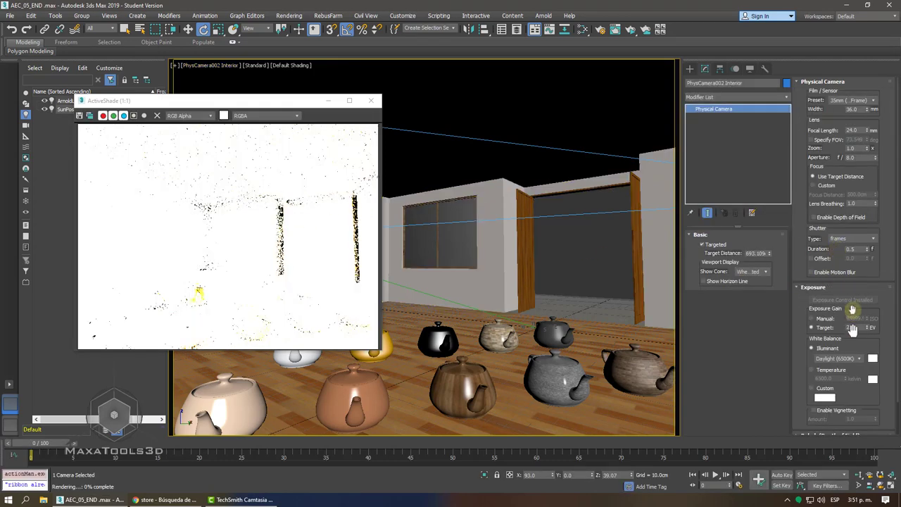
double_click(853, 327)
type("15")
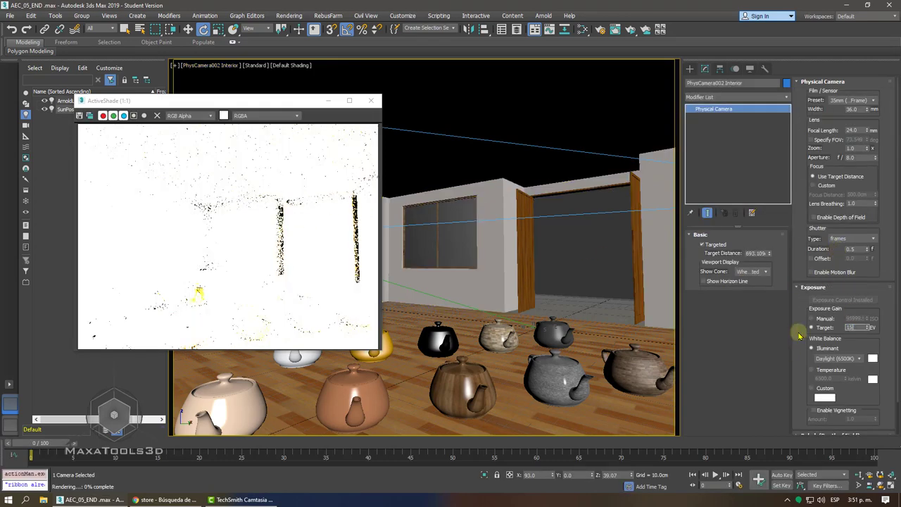
key("Return")
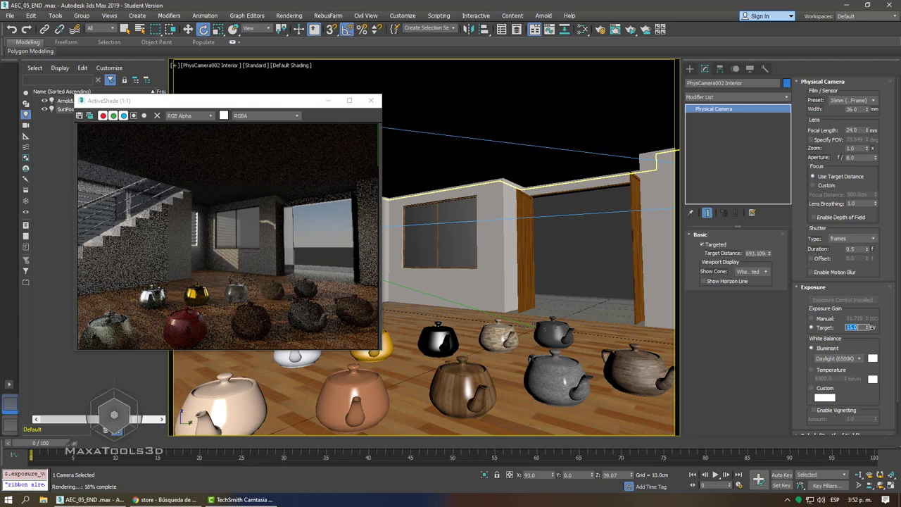
key("Return")
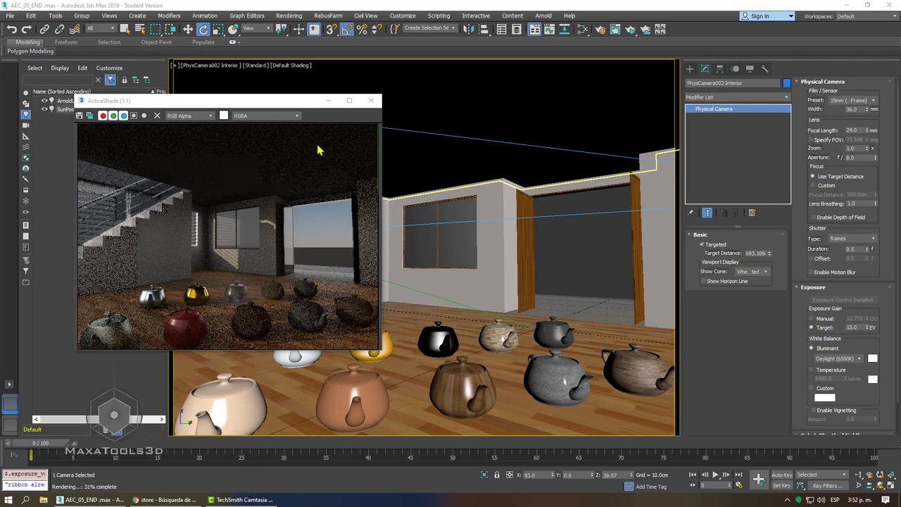
- Close ActiveShade and reset 3ds Max to a blank Untitled scene
left_click(10, 16)
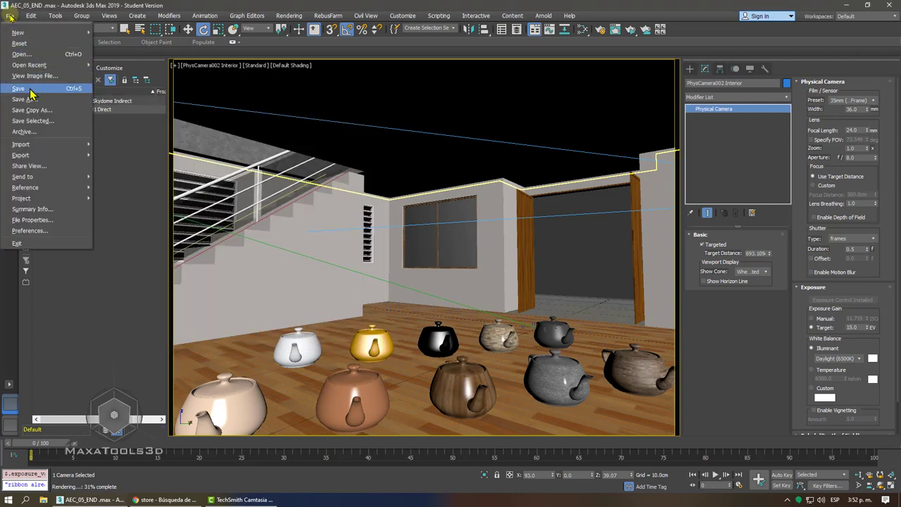
left_click(105, 42)
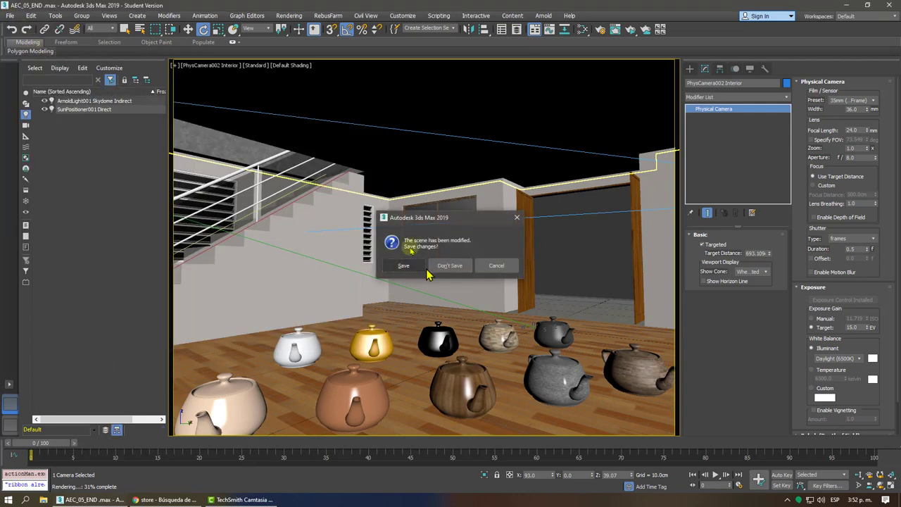
left_click(449, 265)
left_click(450, 283)
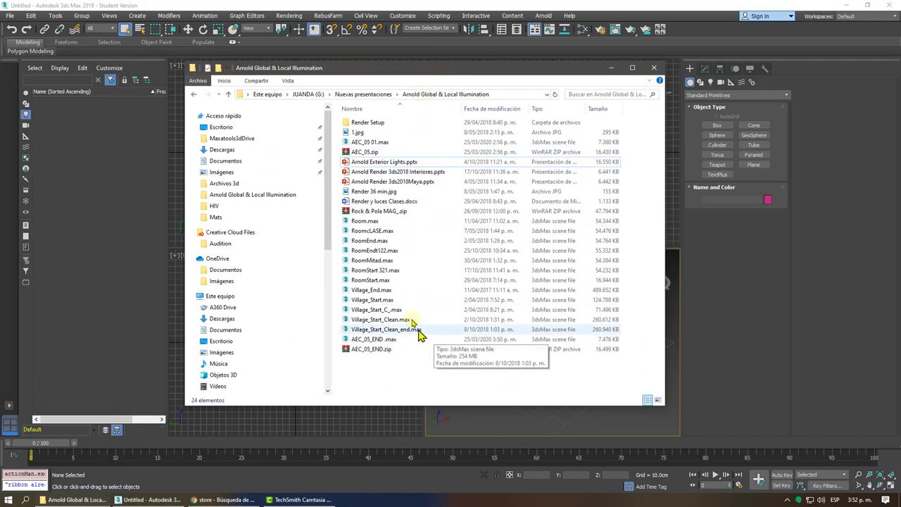
- Drag Village_Start_Clean.max out of the Explorer folder and close that window
left_click(413, 319)
mouse_move(485, 62)
left_mouse_down()
mouse_move(234, 80)
mouse_move(312, 26)
mouse_move(4, 29)
left_mouse_up()
key("alt+F4")
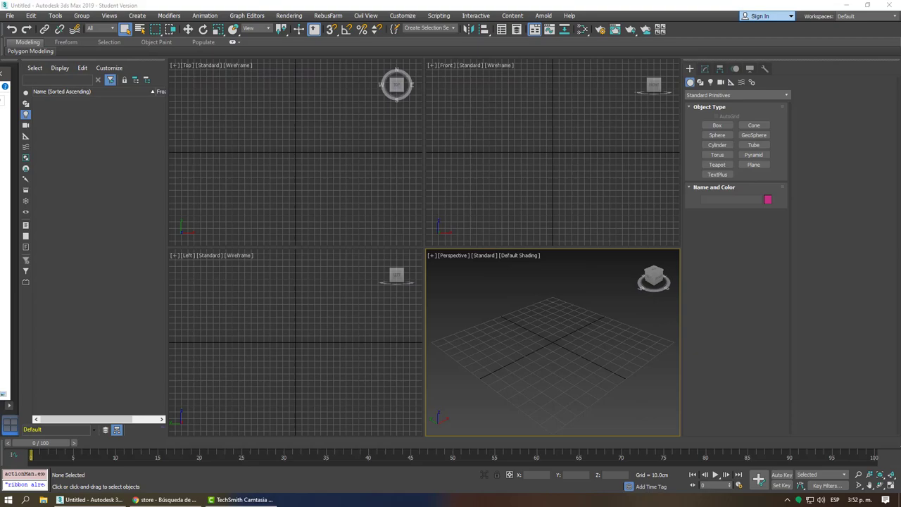
- Switch to Chrome and show the 'Learning Scenes - Arnold' tab
left_click(165, 500)
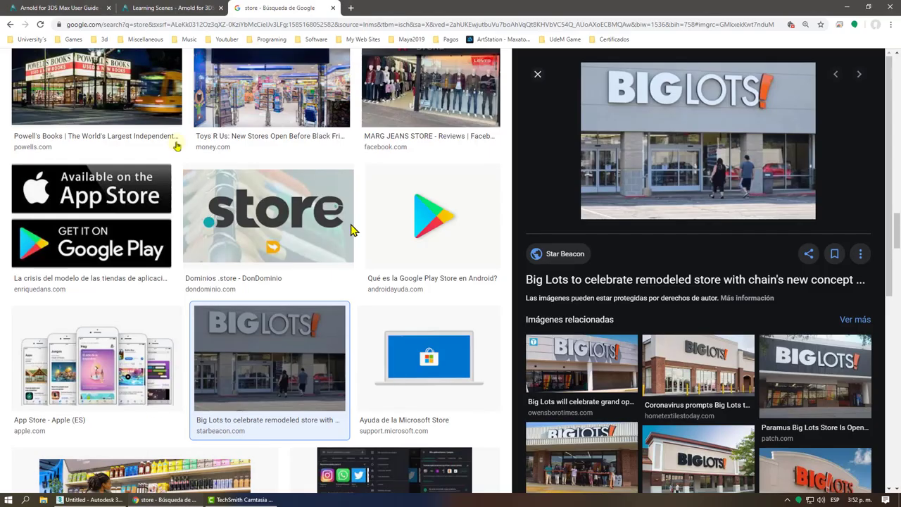
left_click(188, 7)
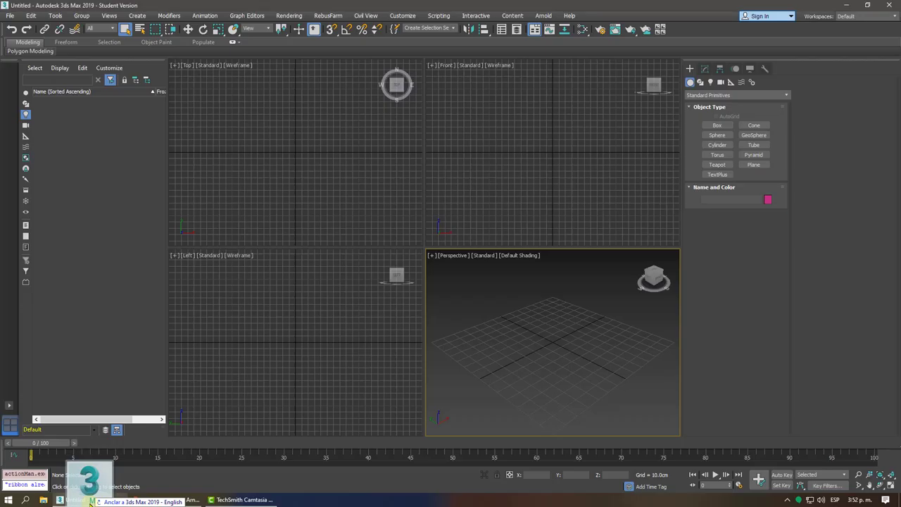
- Open Village_Start_Clean.max from G:\Nuevas presentaciones\Arnold Global & Local Illumination
mouse_move(59, 400)
left_mouse_down()
mouse_move(499, 356)
mouse_move(519, 241)
mouse_move(428, 322)
left_mouse_up()
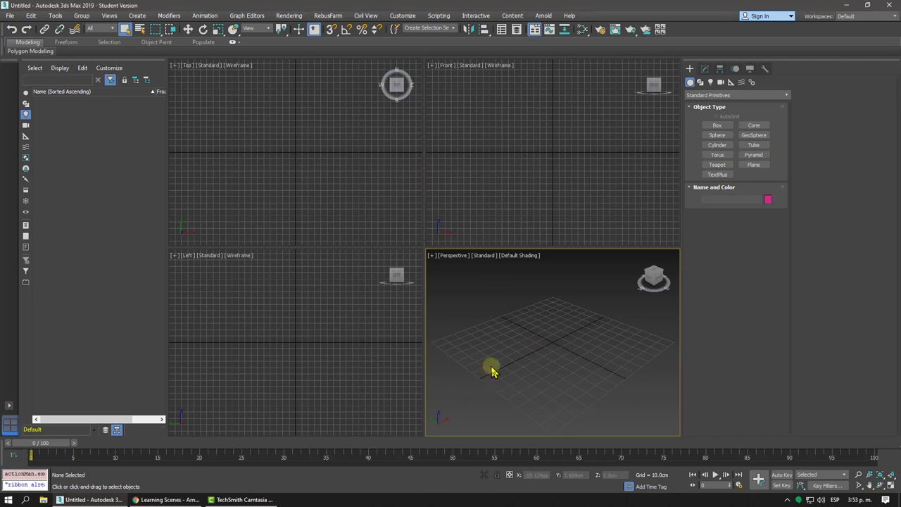
left_click_drag(436, 363, 188, 146)
left_click(10, 16)
left_click(28, 52)
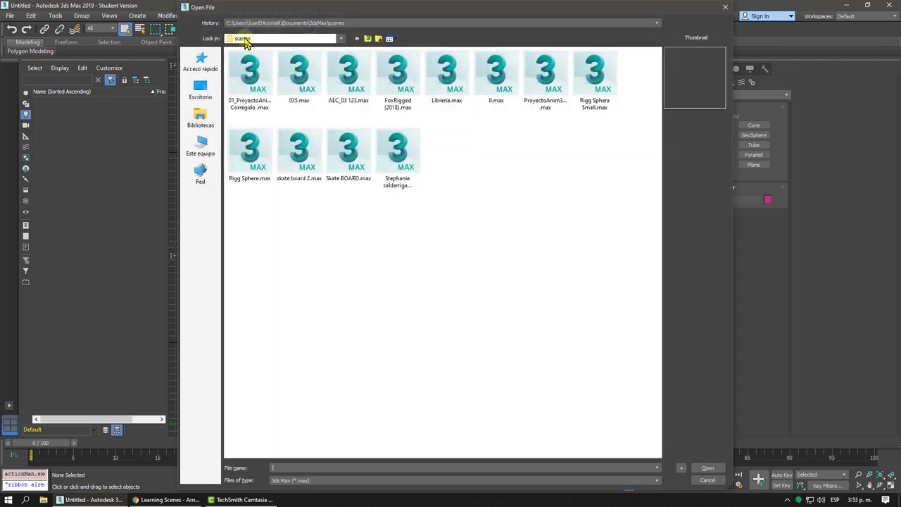
left_click(243, 39)
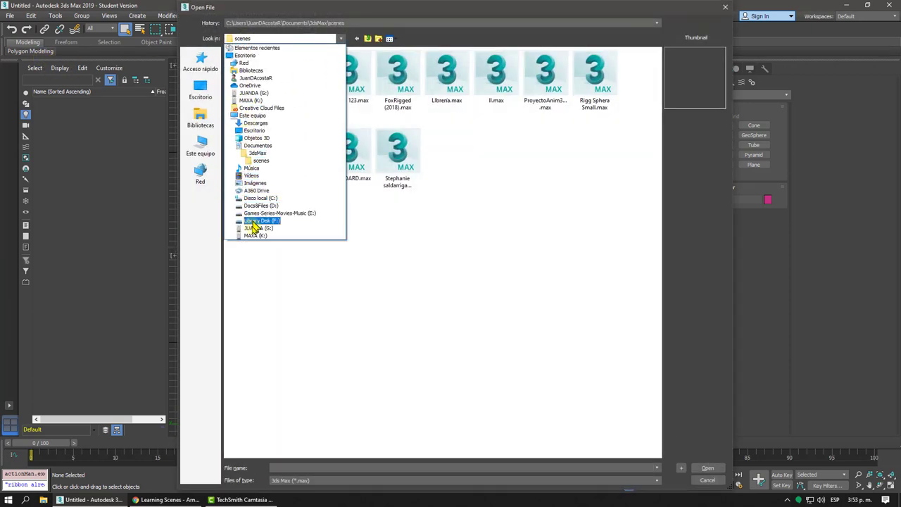
left_click(255, 230)
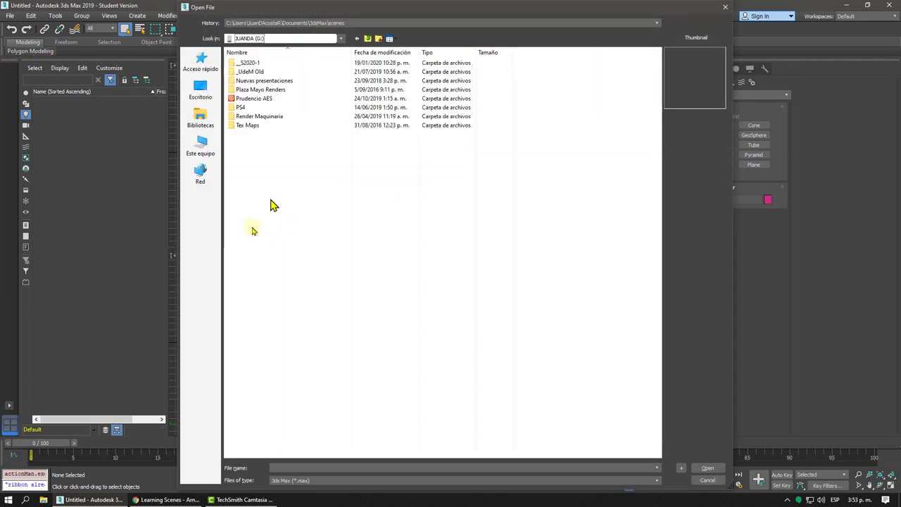
double_click(262, 83)
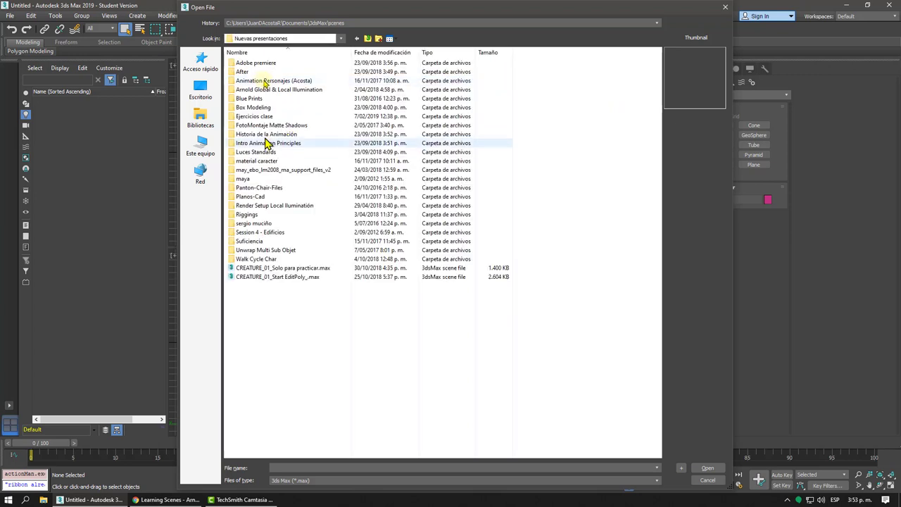
double_click(285, 90)
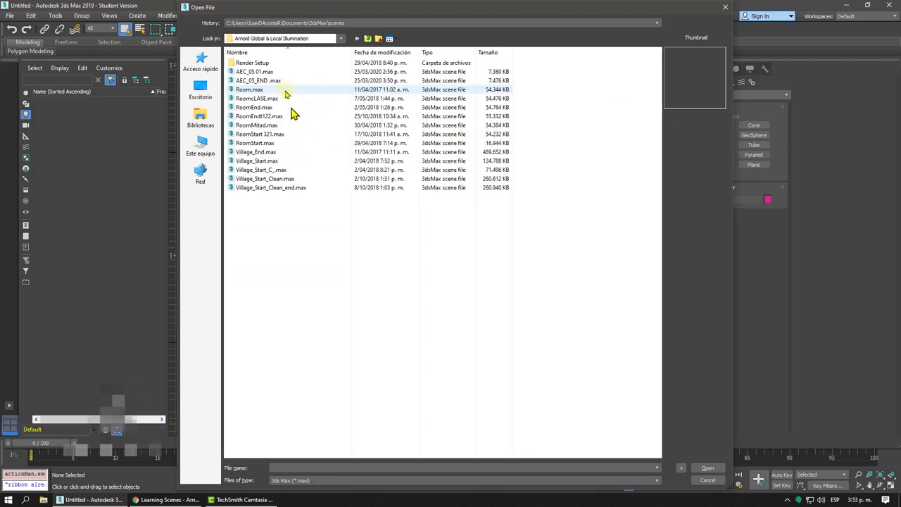
left_click(274, 178)
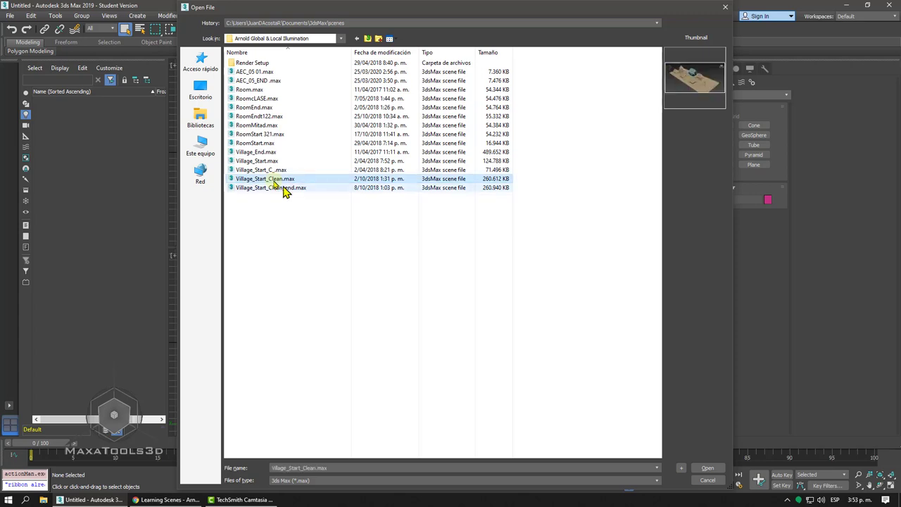
left_click(708, 468)
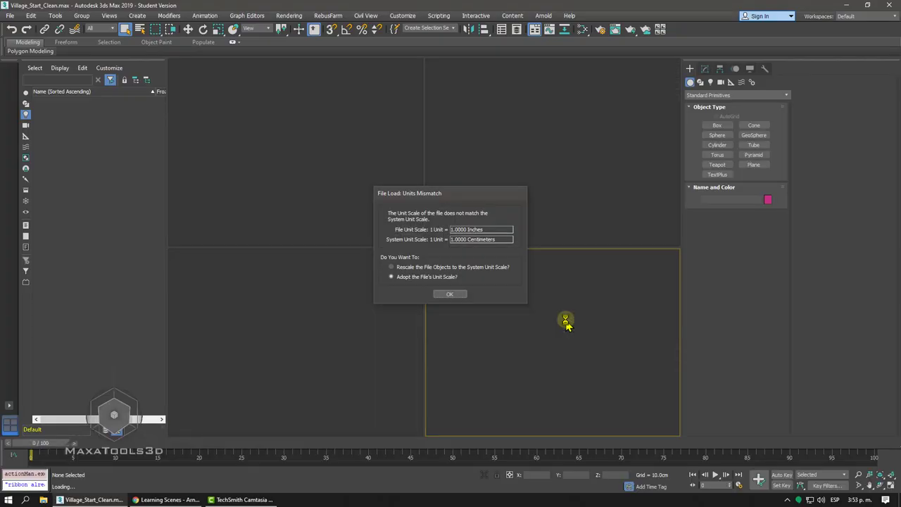
- Keep the file's own unit scale on load, then orbit and zoom into the village
left_click(449, 294)
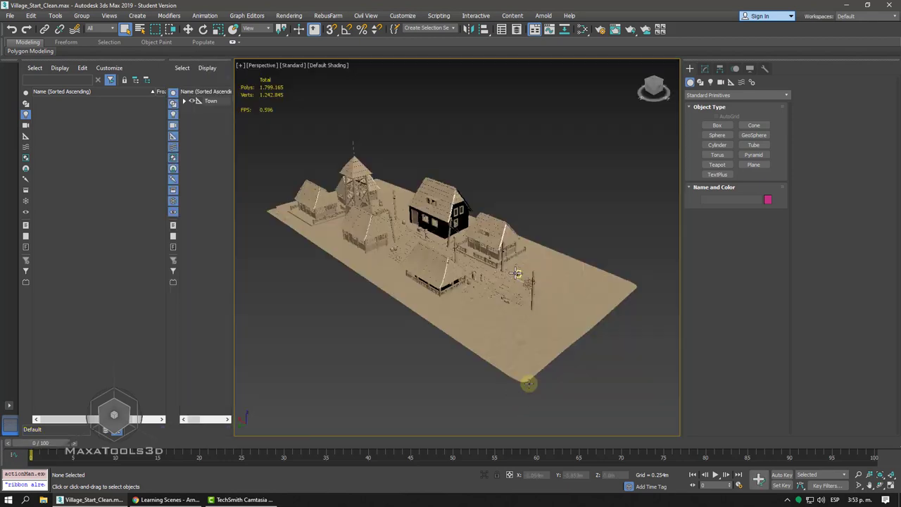
left_click(411, 250)
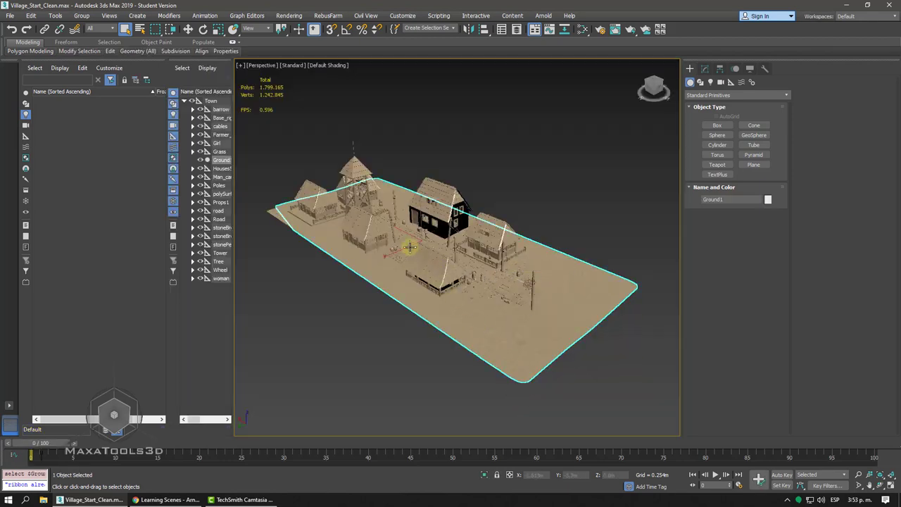
mouse_move(411, 250)
middle_mouse_down("alt")
mouse_move(437, 233)
mouse_move(436, 221)
middle_mouse_up("alt")
scroll(436, 233, "up", 10)
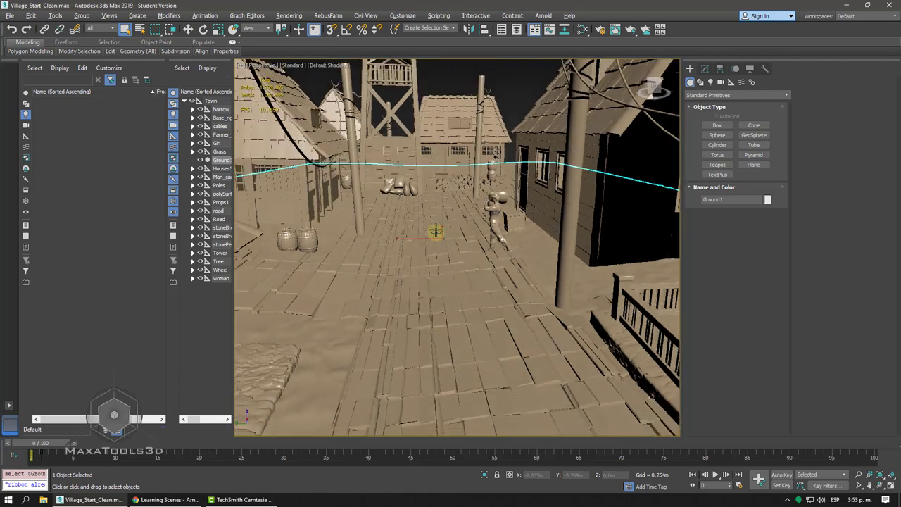
scroll(435, 221, "up", 3)
scroll(436, 222, "up", 6)
scroll(436, 225, "down", 3)
scroll(435, 228, "down", 2)
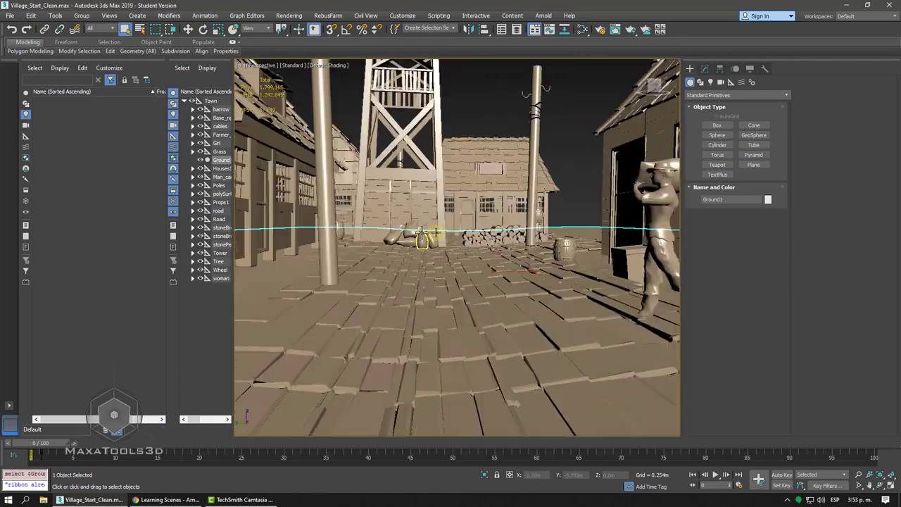
scroll(445, 252, "up", 3)
- Orbit and zoom to a street-level view past the two women toward the wooden tower
middle_click_drag(445, 252, 427, 313, "alt")
scroll(427, 313, "down", 3)
scroll(427, 303, "down", 3)
scroll(443, 282, "down", 5)
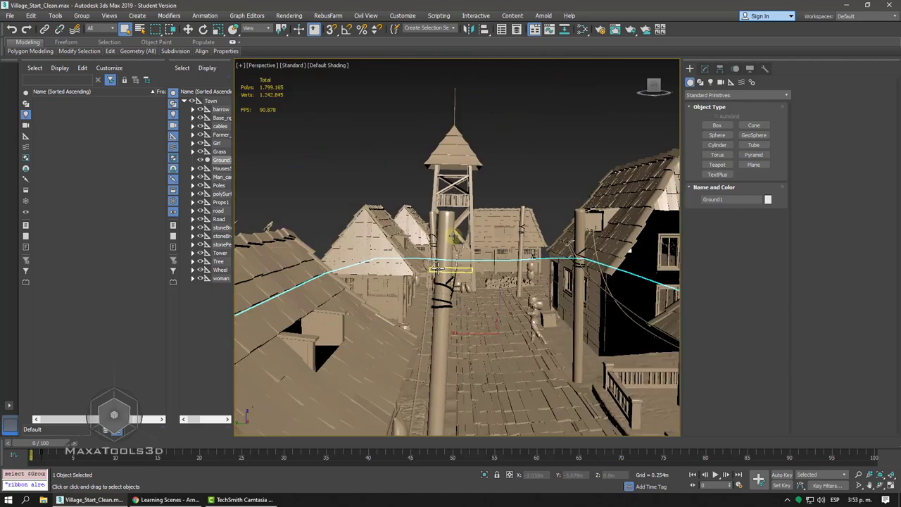
middle_click_drag(450, 267, 459, 248)
scroll(459, 249, "up", 5)
scroll(461, 261, "up", 3)
scroll(465, 289, "up", 2)
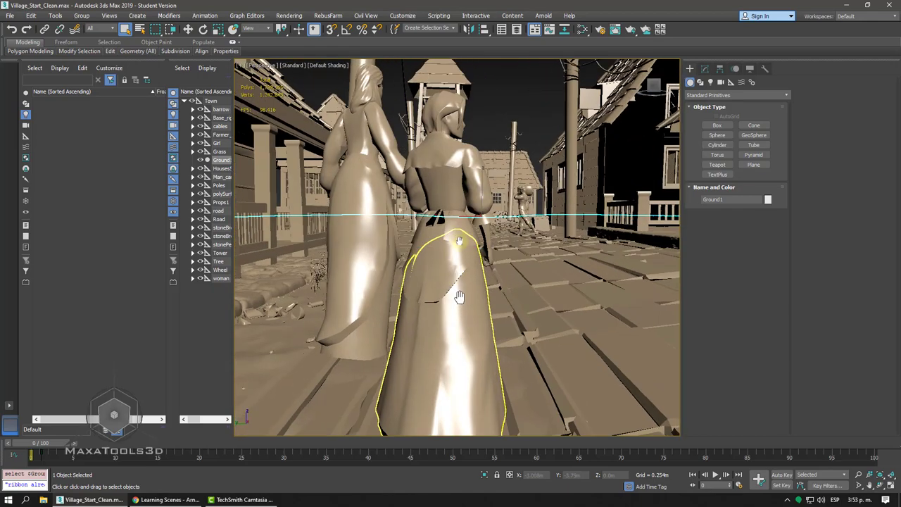
scroll(489, 303, "up", 2)
scroll(488, 303, "down", 2)
scroll(487, 297, "up", 3)
scroll(486, 298, "up", 2)
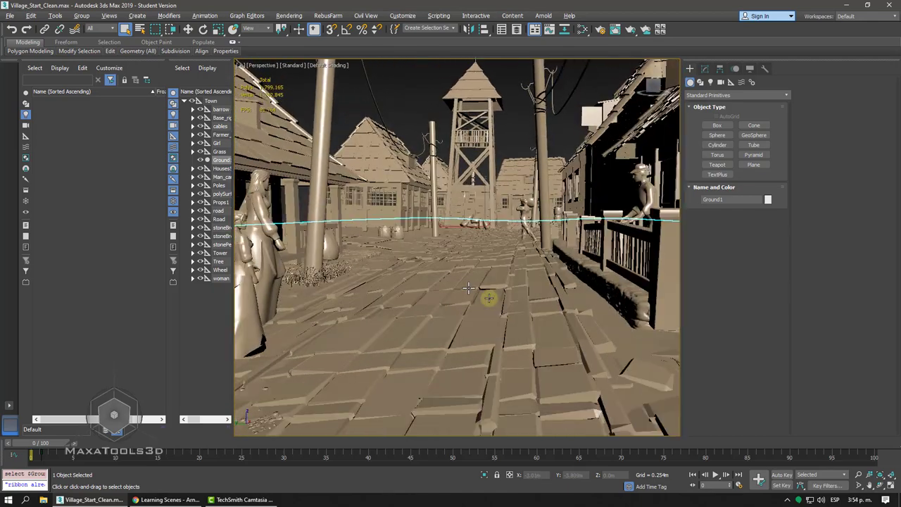
scroll(491, 296, "up", 3)
scroll(490, 295, "down", 3)
scroll(467, 276, "down", 4)
scroll(458, 277, "up", 4)
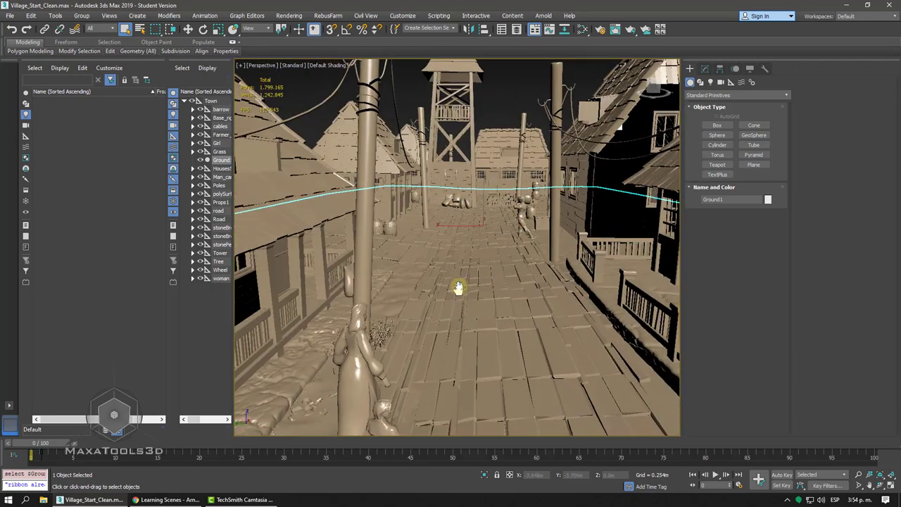
scroll(461, 287, "up", 2)
scroll(457, 285, "up", 2)
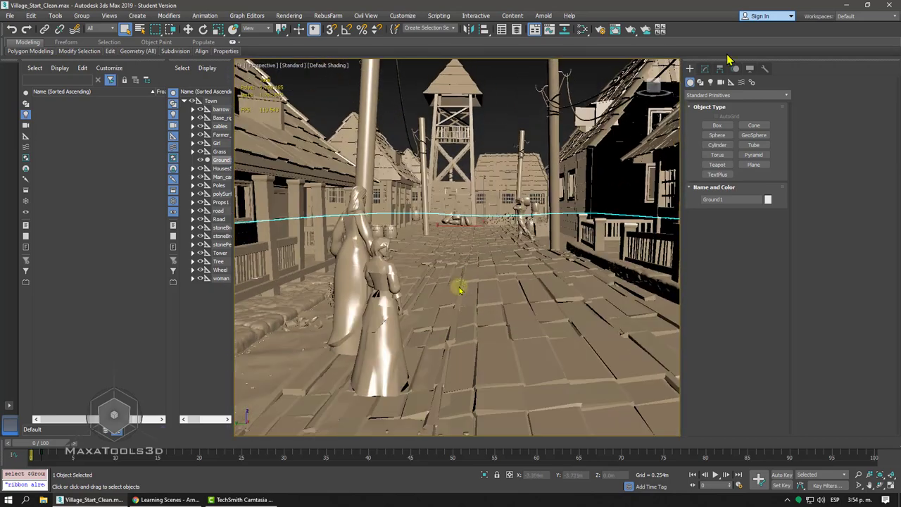
- Inspect Material #1's parameters in the Slate Material Editor, then close the editor
left_click(582, 29)
double_click(553, 192)
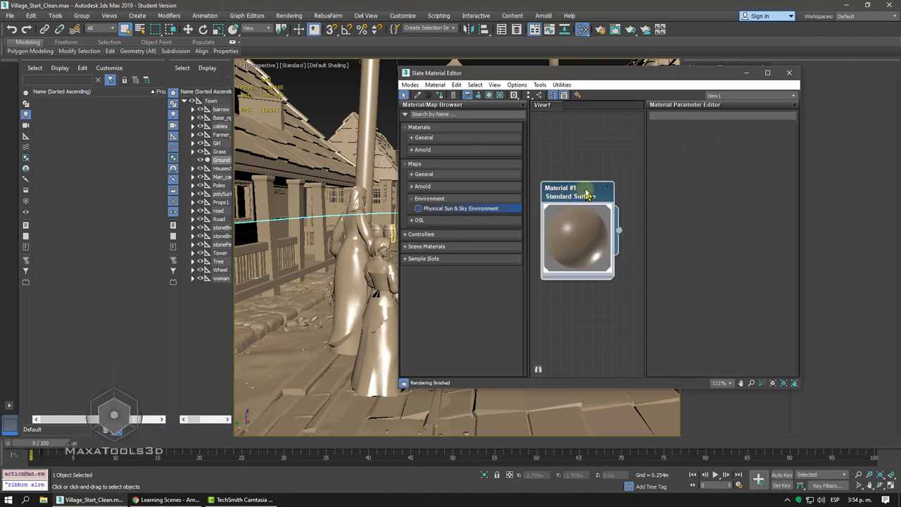
double_click(586, 195)
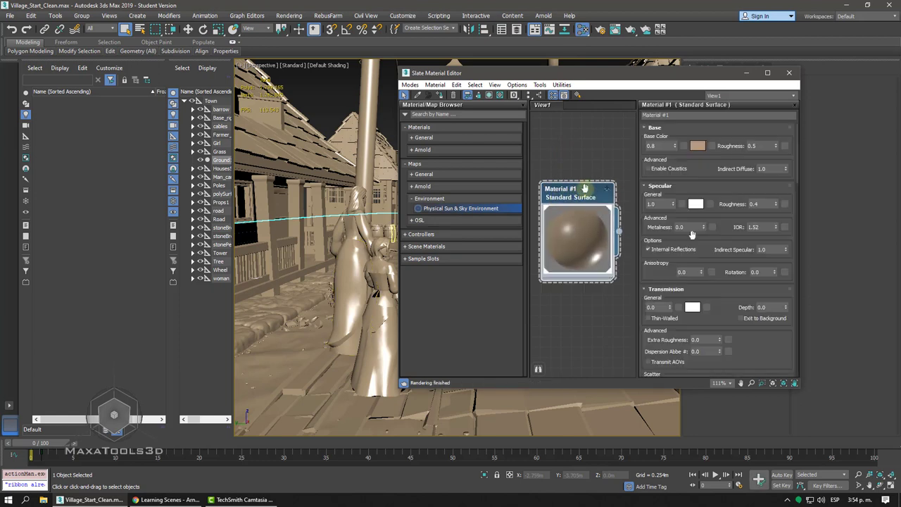
double_click(762, 205)
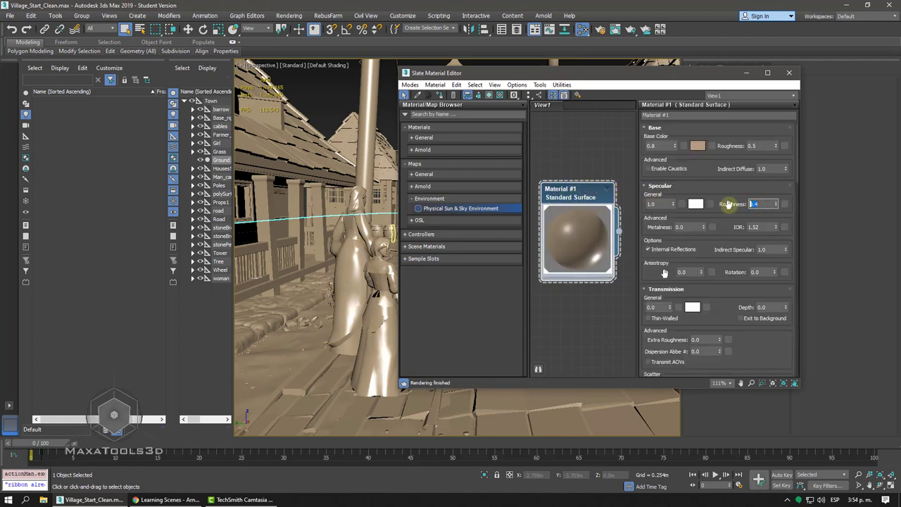
left_click(792, 74)
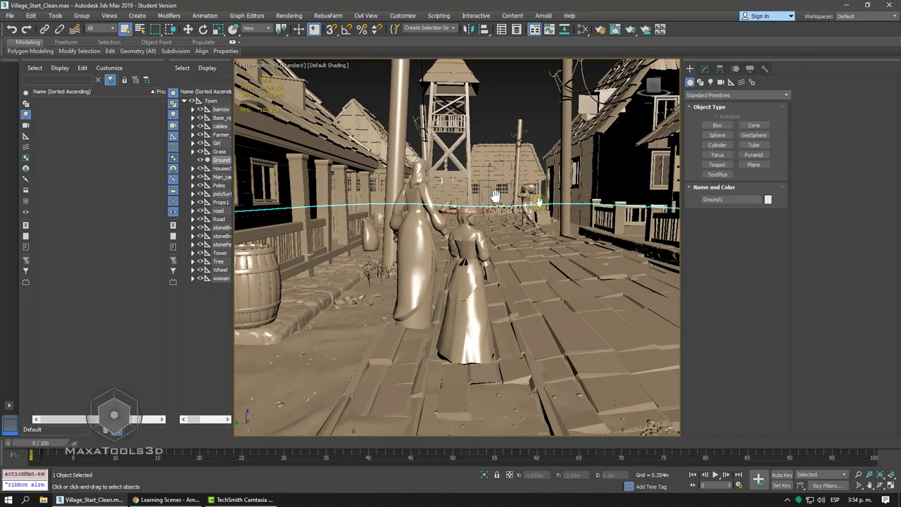
- Orbit and zoom down to street level around the girl
left_click(461, 228)
middle_click_drag(468, 257, 471, 267)
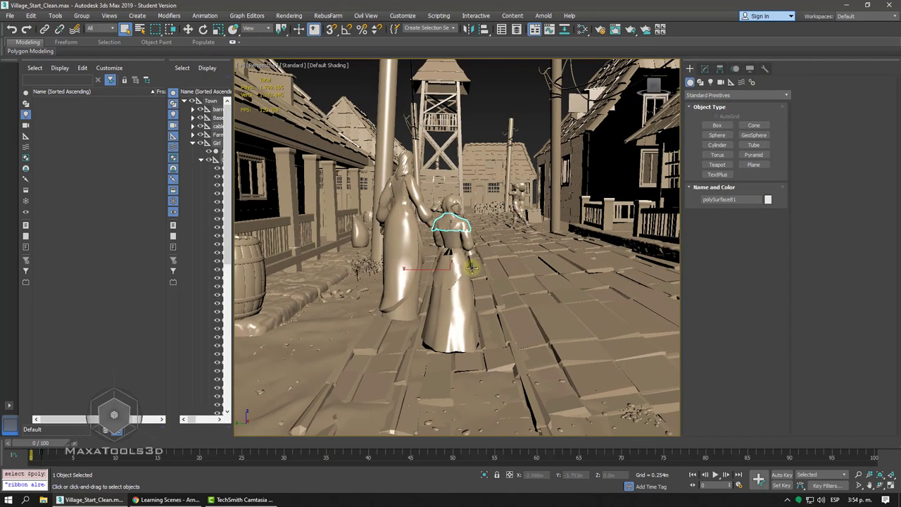
scroll(471, 267, "down", 2)
scroll(470, 271, "down", 2)
scroll(468, 274, "down", 2)
scroll(465, 278, "down", 2)
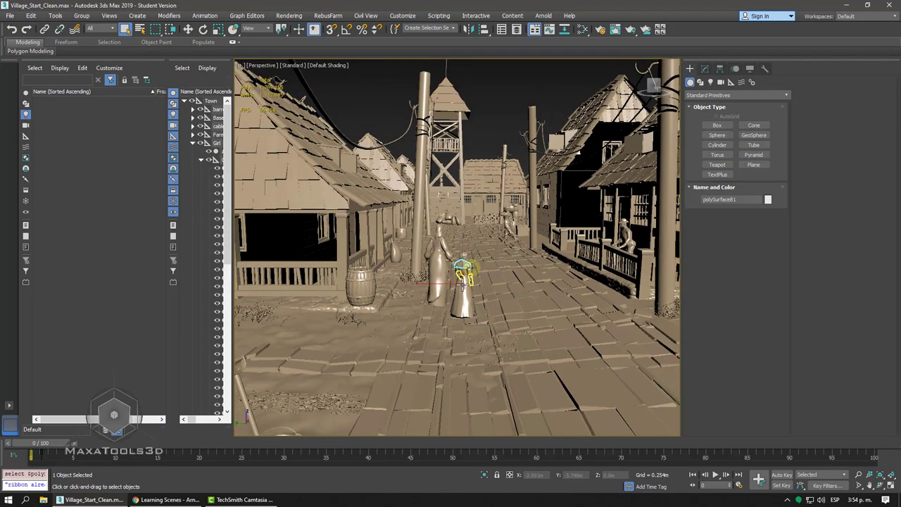
middle_click_drag(463, 281, 469, 265, "alt")
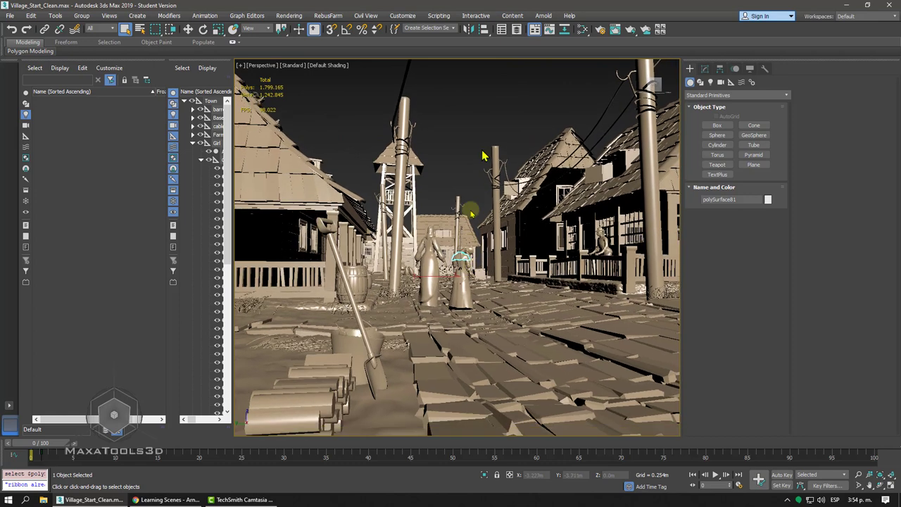
- Clear the selection and open Environment and Effects with the Exposure Control list expanded
left_click(469, 115)
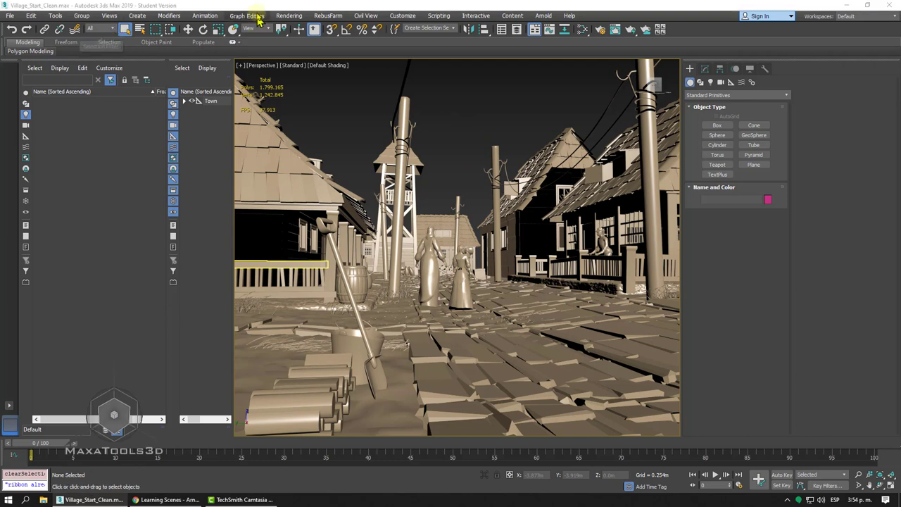
left_click(289, 16)
left_click(303, 137)
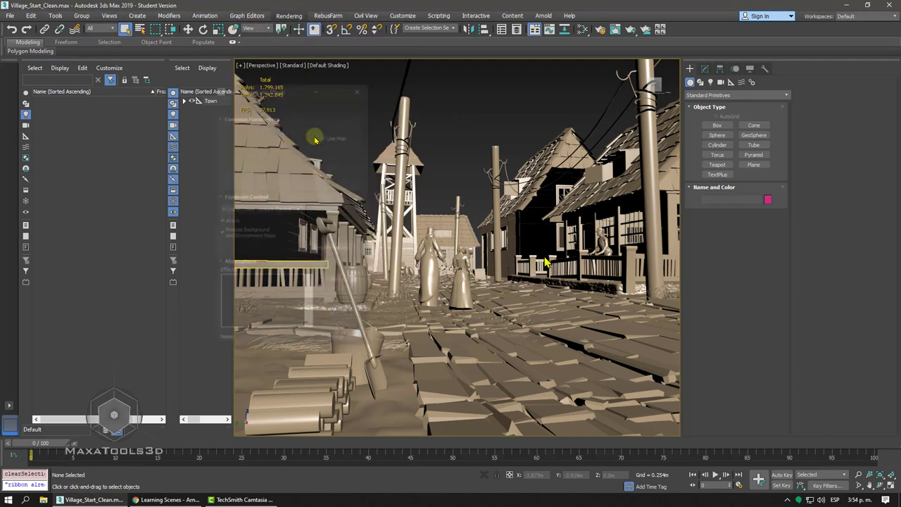
left_click(258, 211)
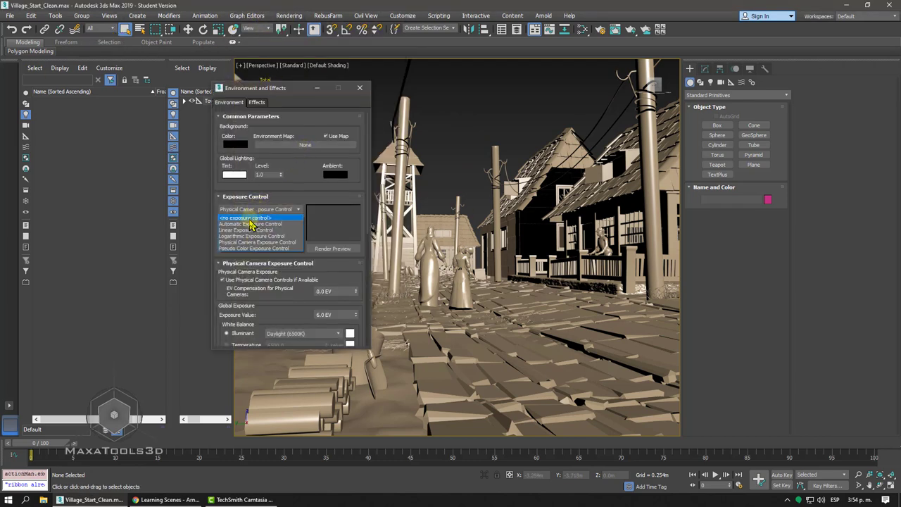
- Set Exposure Control to <no exposure control> and move the dialog left of the viewport
left_click(251, 218)
left_click(296, 215)
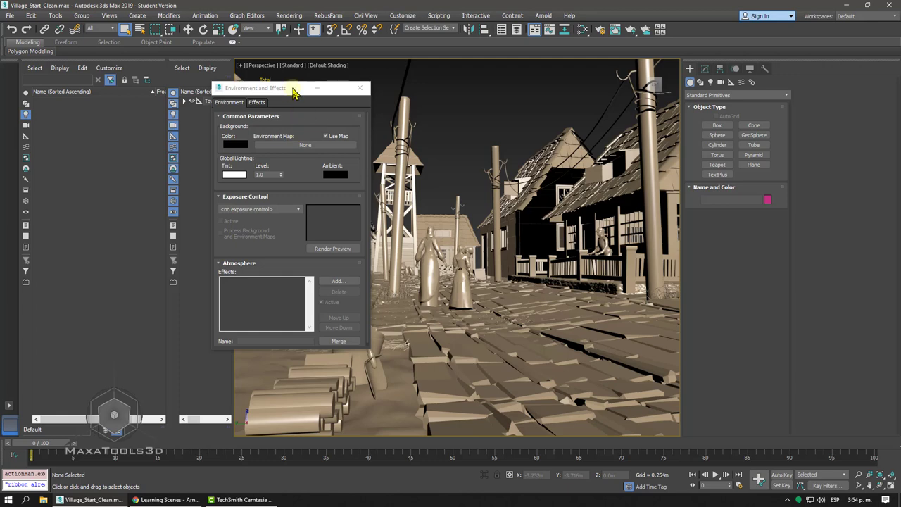
left_click_drag(296, 89, 116, 90)
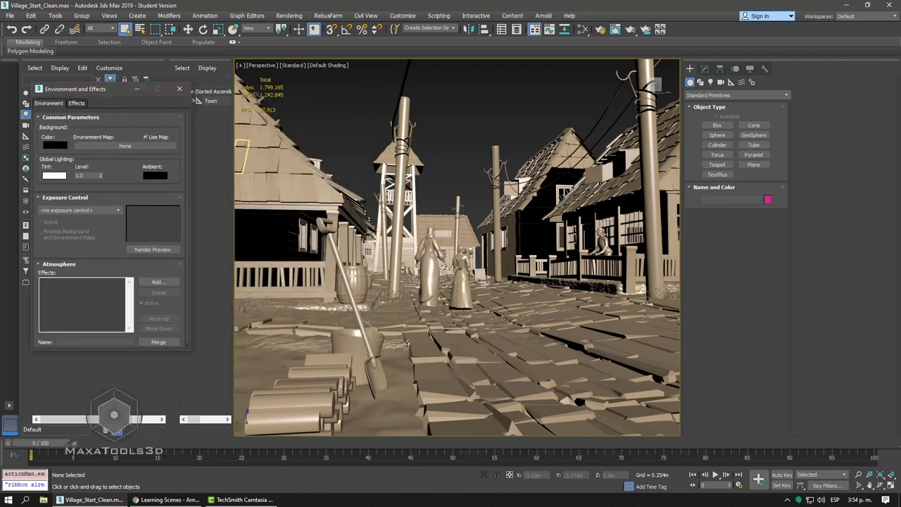
- Maximize the Google Docs notes and highlight the 'Exposure/Target 15' camera step
key("alt+Tab")
left_click_drag(200, 91, 556, 4)
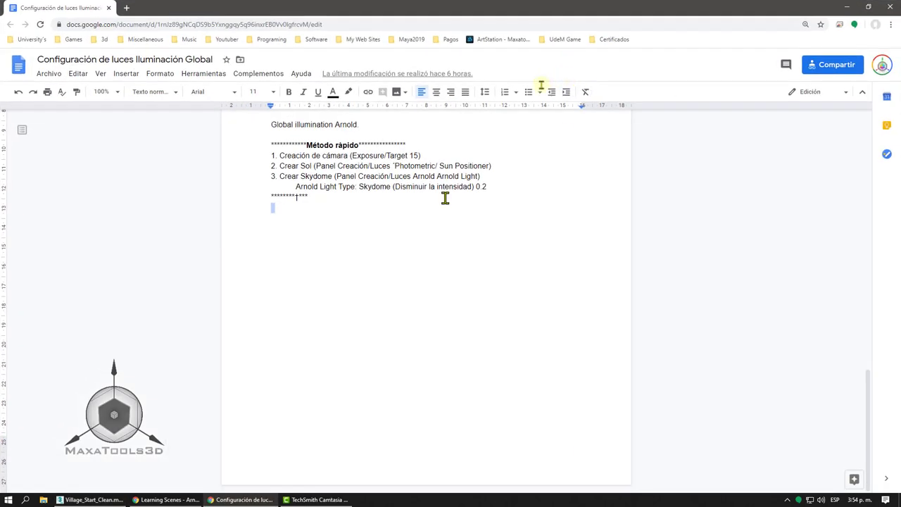
left_click_drag(265, 156, 425, 157)
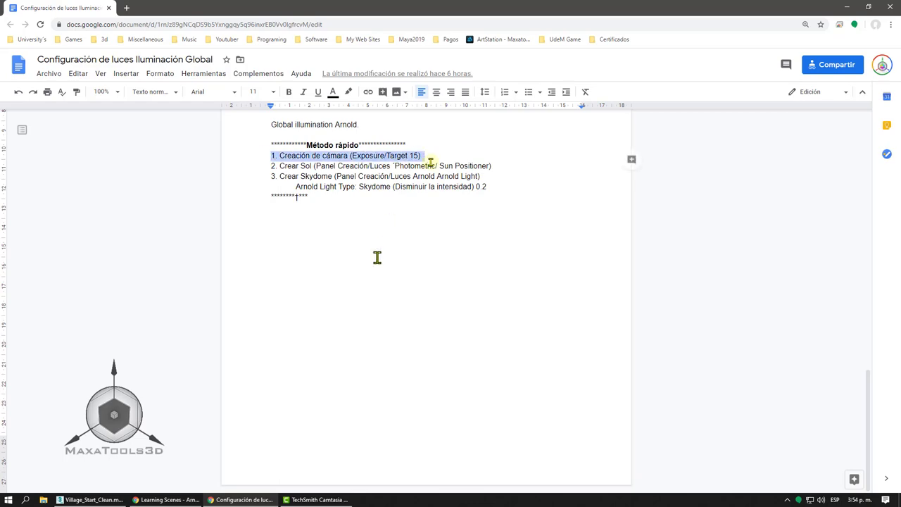
- Create a physical camera from an earlier street-level view showing the shovel
left_click(90, 500)
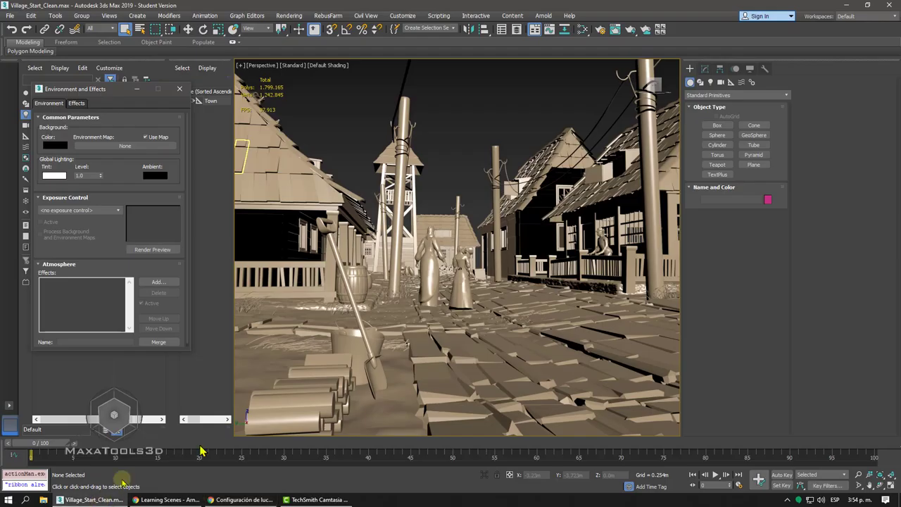
key("ctrl+c")
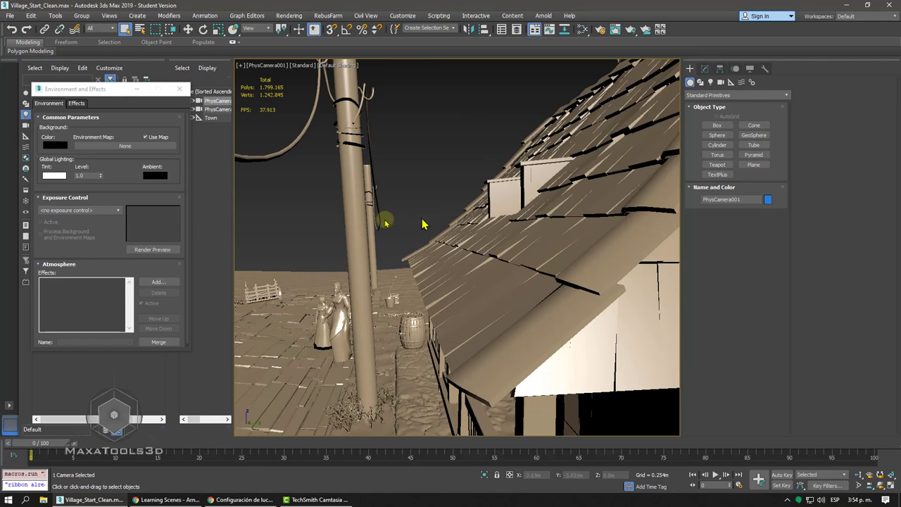
key("ctrl+z")
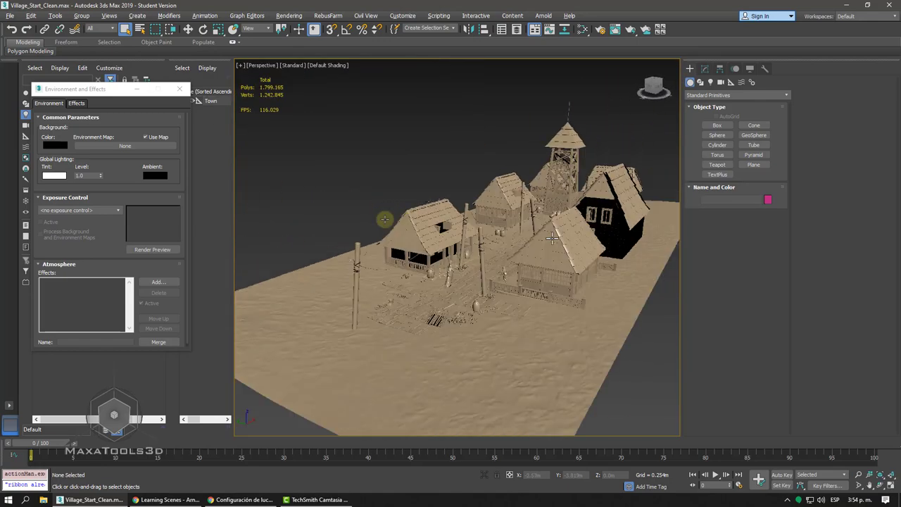
key("shift+z")
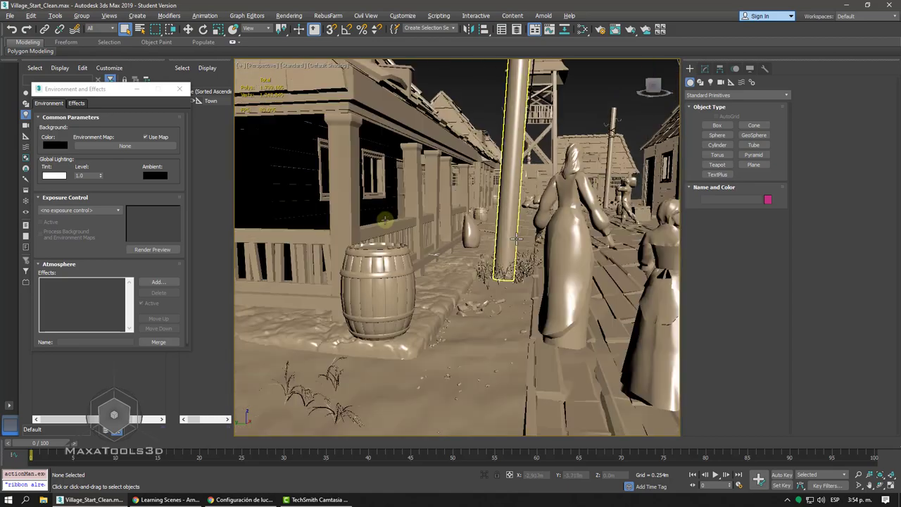
key("shift+z")
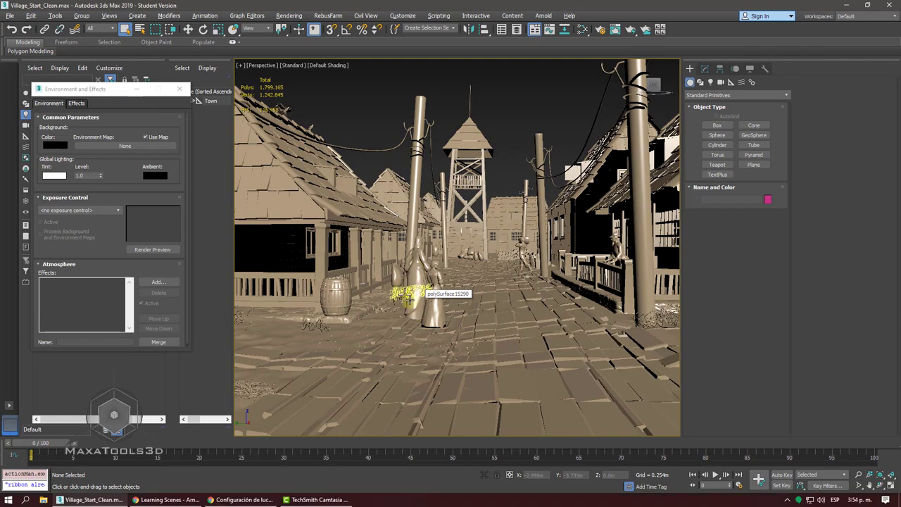
key("shift+z")
key("shift+z")
key("shift+z")
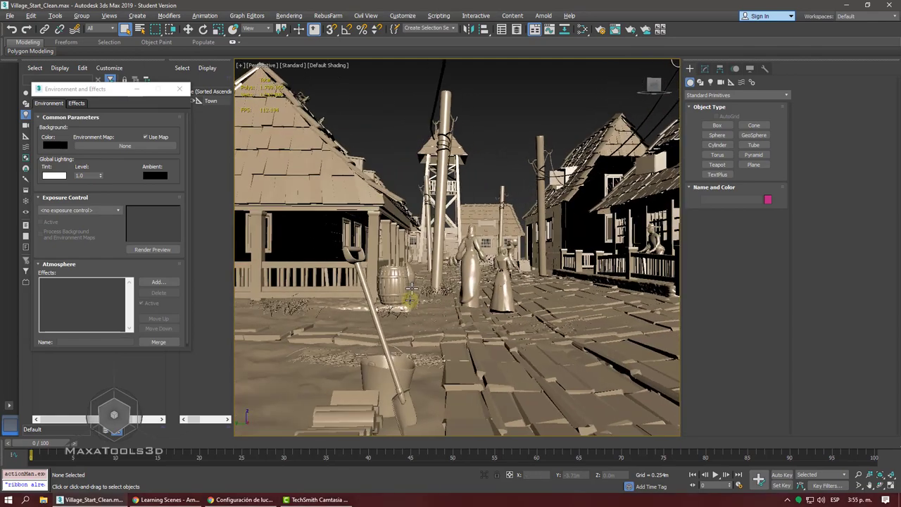
key("shift+z")
key("shift+z")
key("shift+z")
key("shift+z")
key("shift+z")
key("shift+z")
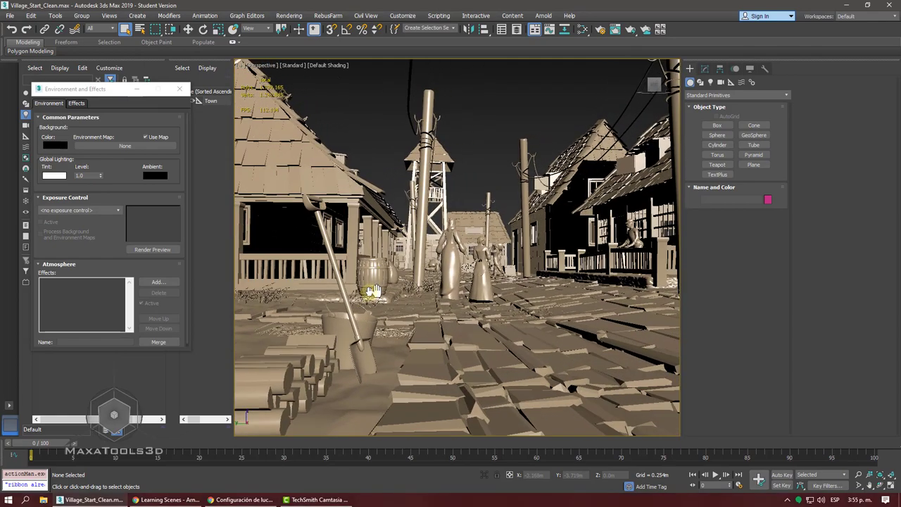
key("shift+z")
key("shift+z")
key("ctrl+c")
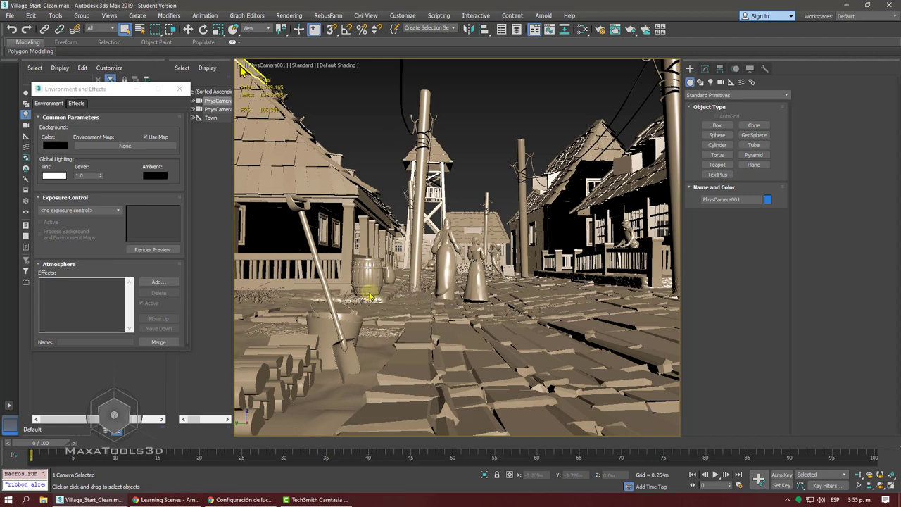
- Switch to Physical Camera Exposure Control and check the Google Docs lighting notes
left_click(98, 210)
left_click(79, 243)
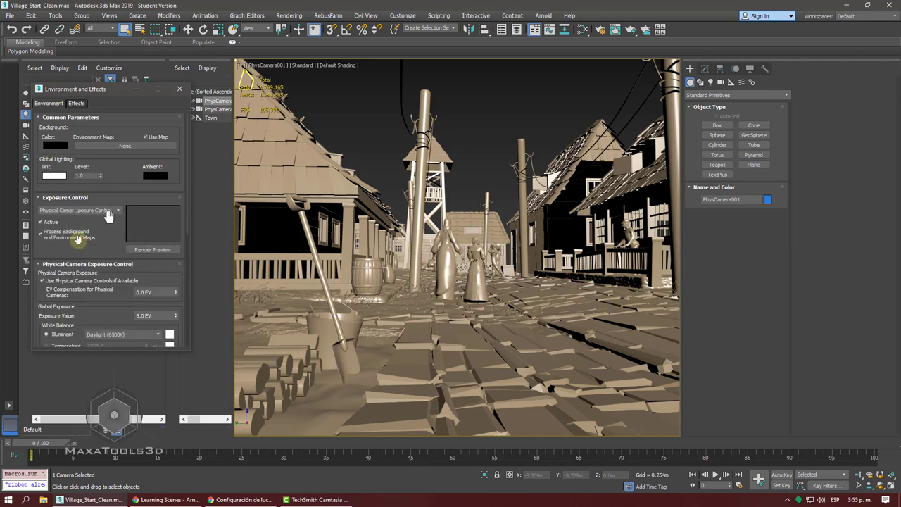
left_click(236, 500)
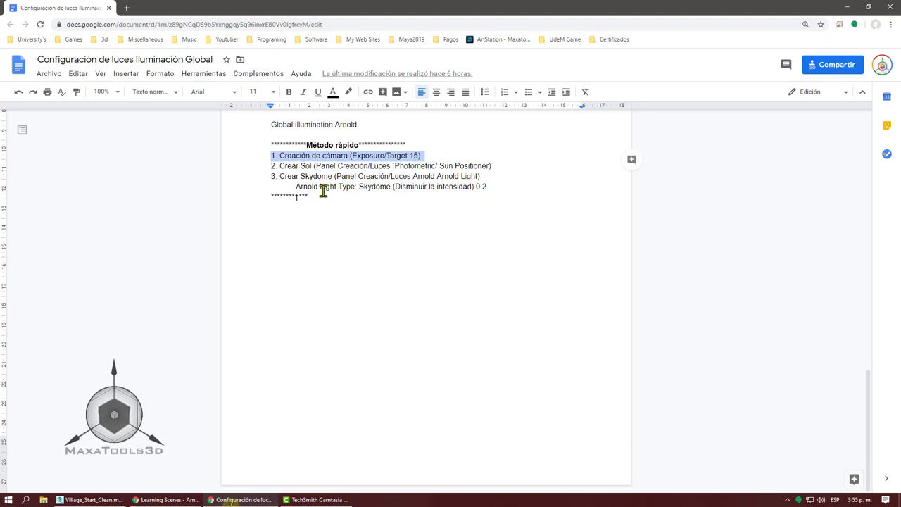
left_click(847, 7)
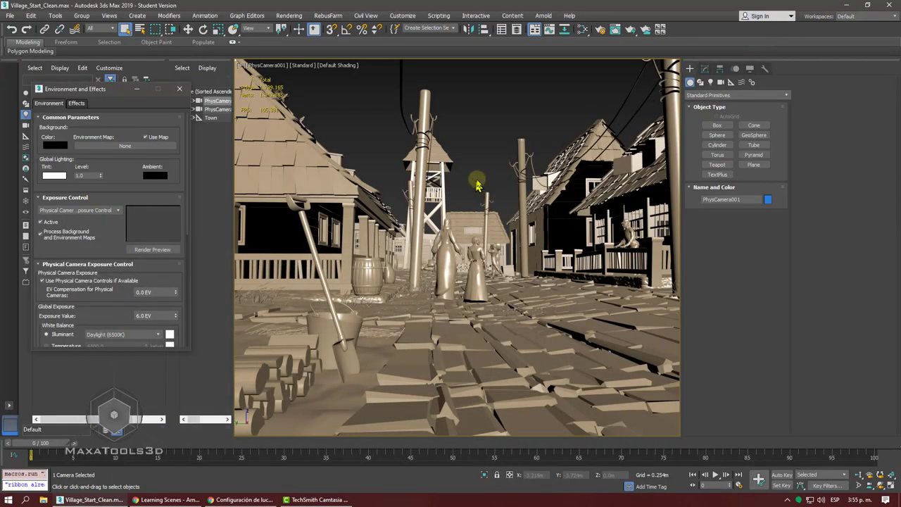
- Toggle the viewport to Perspective, then back to the PhysCamera001 view
left_click(477, 185)
key("p")
scroll(477, 184, "down", 10)
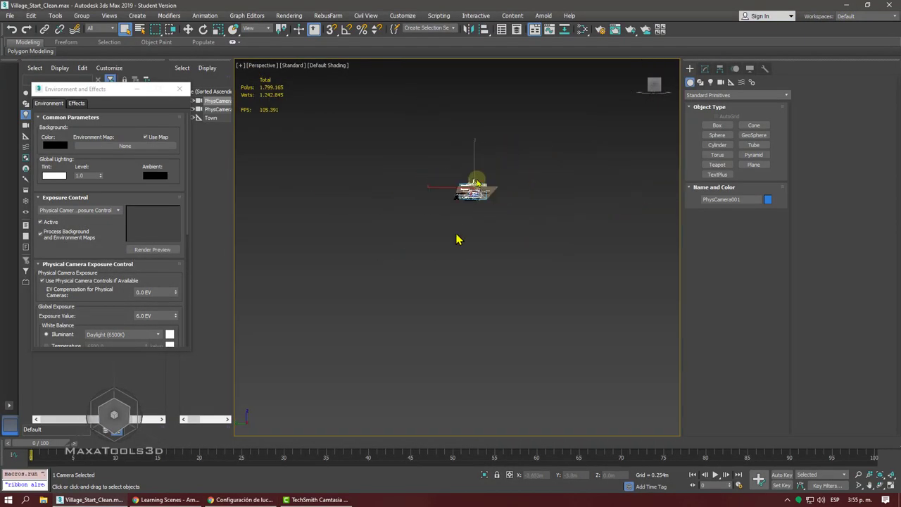
scroll(483, 204, "up", 3)
scroll(493, 196, "up", 4)
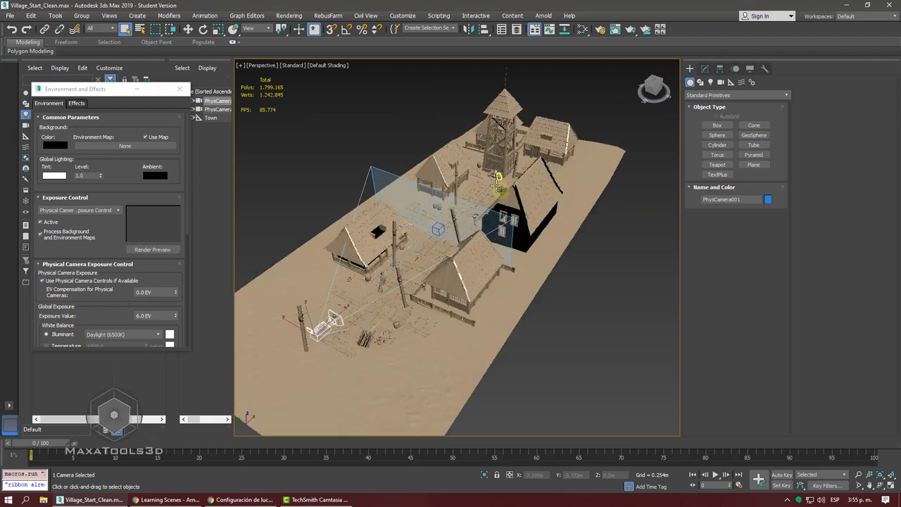
scroll(499, 189, "up", 3)
key("c")
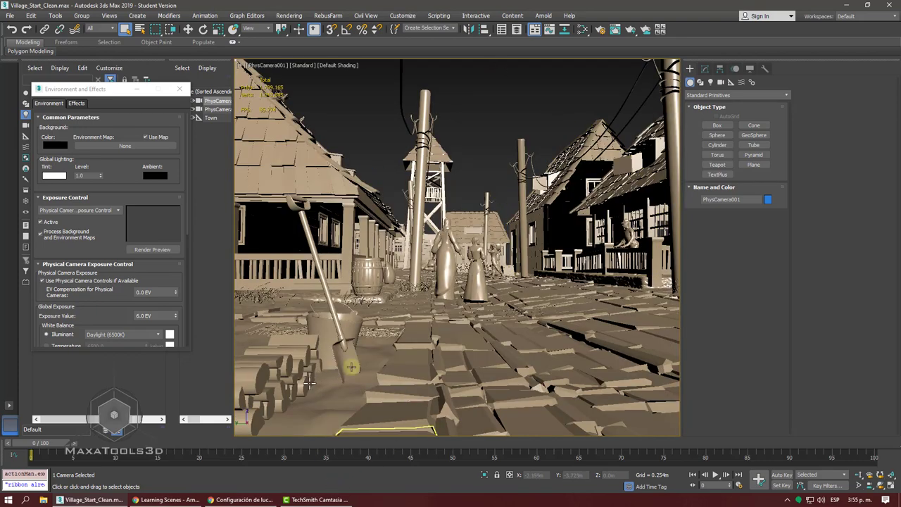
- Highlight 'Exposure/Target 15' in the Google Docs notes, then return to 3ds Max
left_click(238, 500)
left_click(365, 171)
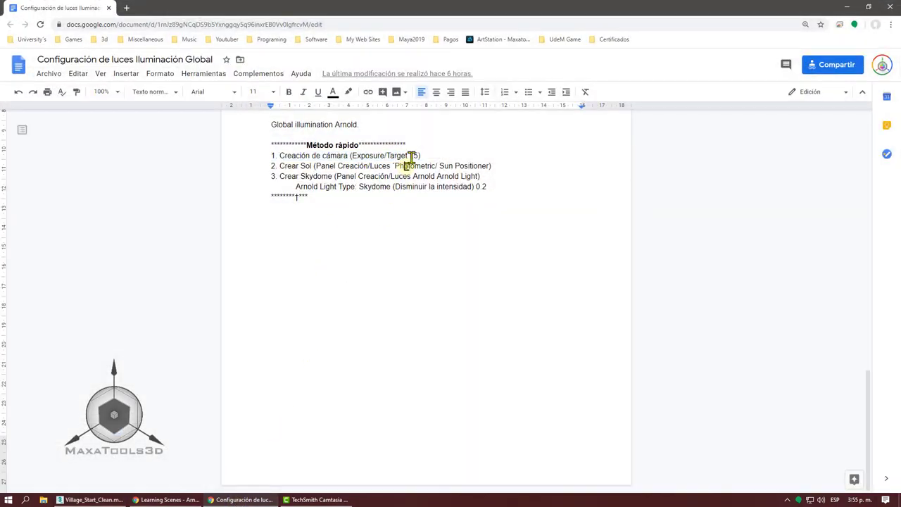
left_click_drag(417, 155, 384, 155)
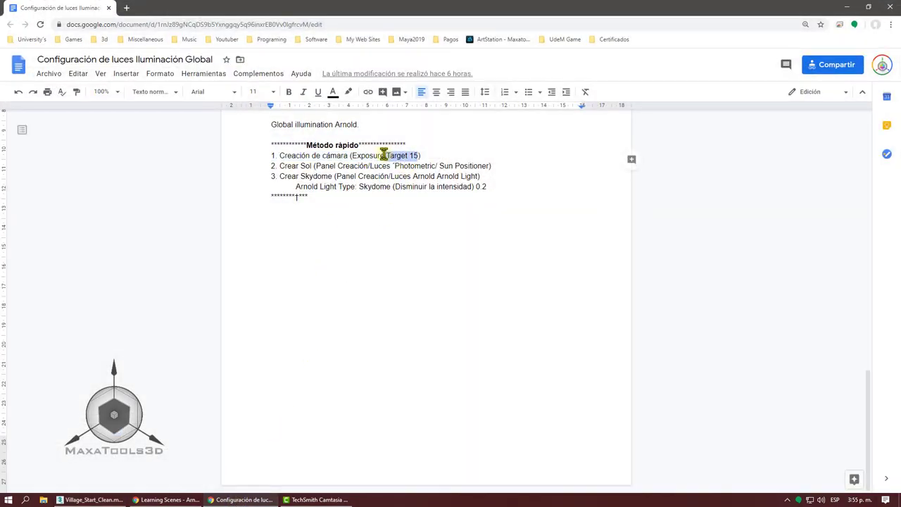
left_click(413, 236)
left_click(839, 6)
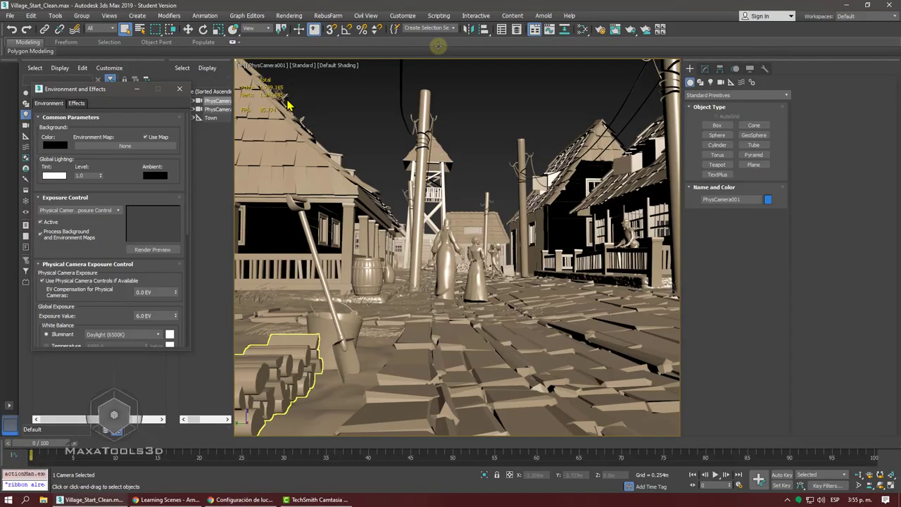
- Select PhysCamera001 from the viewport label and set its Exposure Target to 15 EV
left_click(273, 66)
left_click(310, 243)
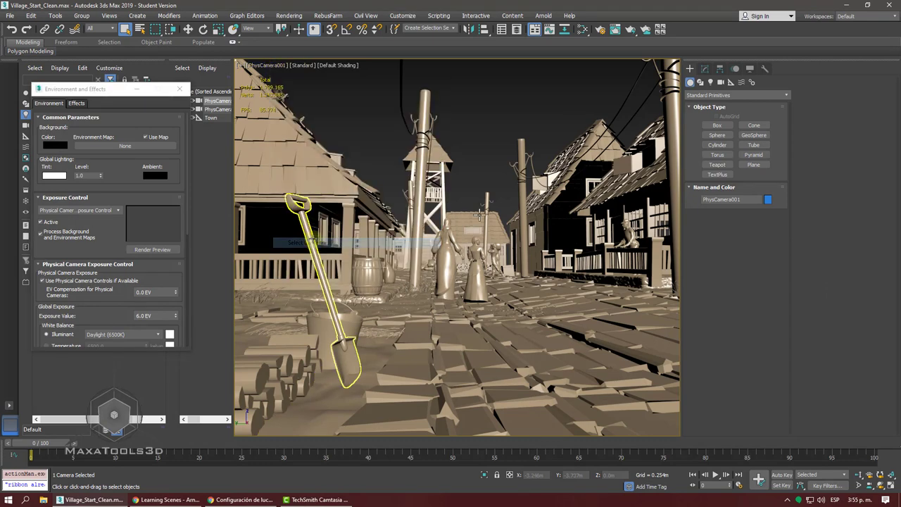
left_click(704, 69)
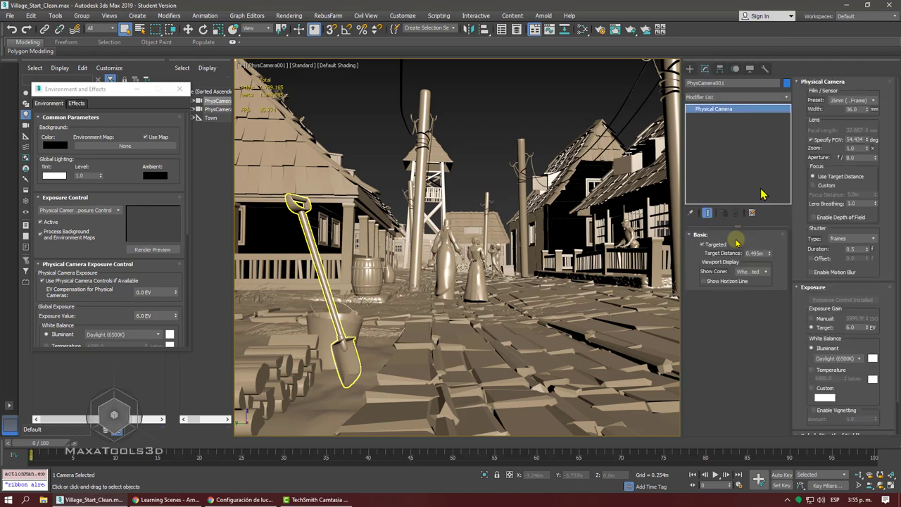
double_click(853, 327)
type("15")
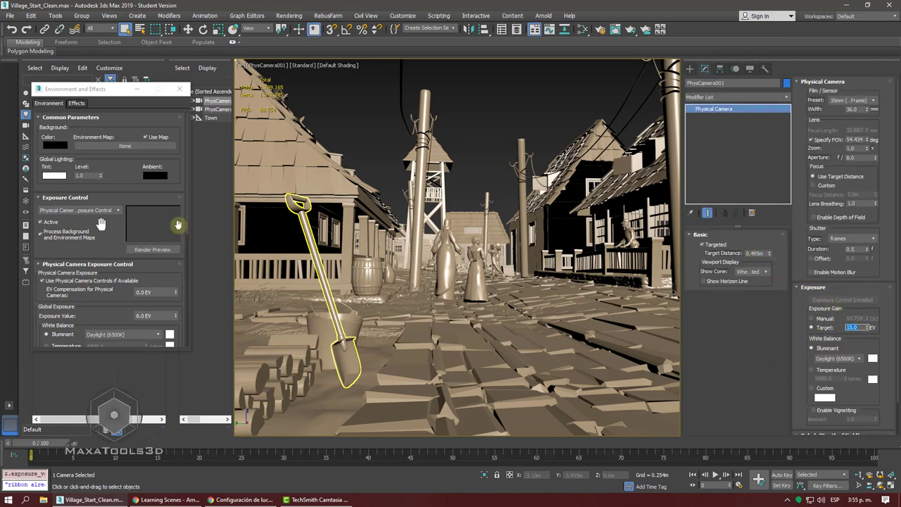
- Set the scene Exposure Control to <no exposure control> and close Environment and Effects
left_click(98, 211)
left_click(79, 215)
left_click(79, 211)
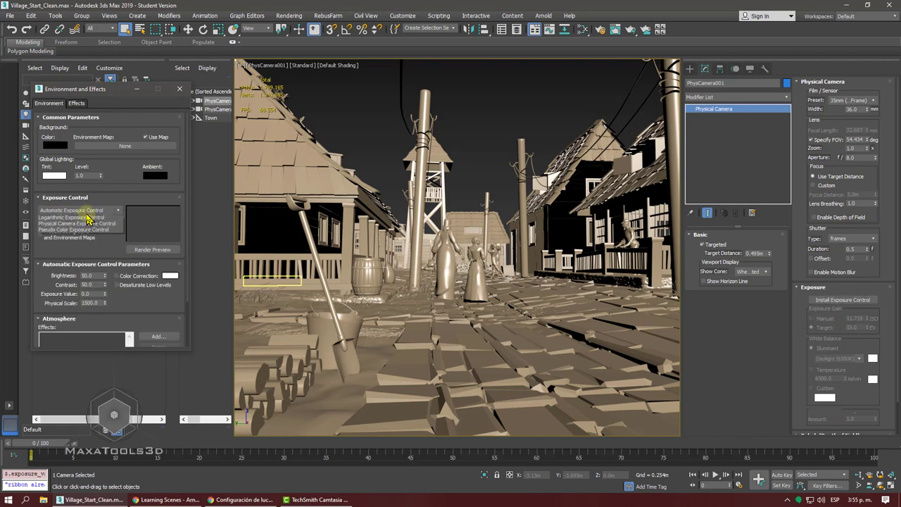
left_click(78, 217)
left_click(179, 92)
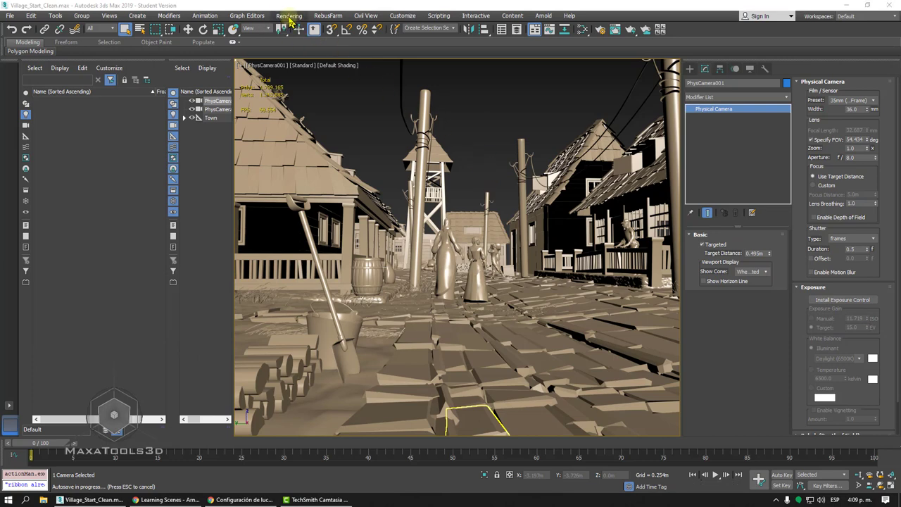
- Install Physical Camera Exposure Control from the camera's Exposure rollout, confirming target 15.0 EV
left_click(289, 16)
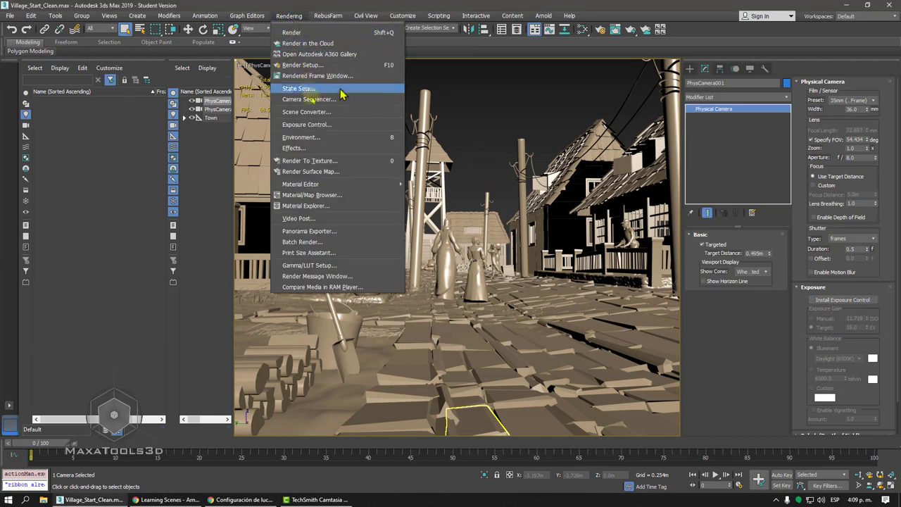
left_click(321, 138)
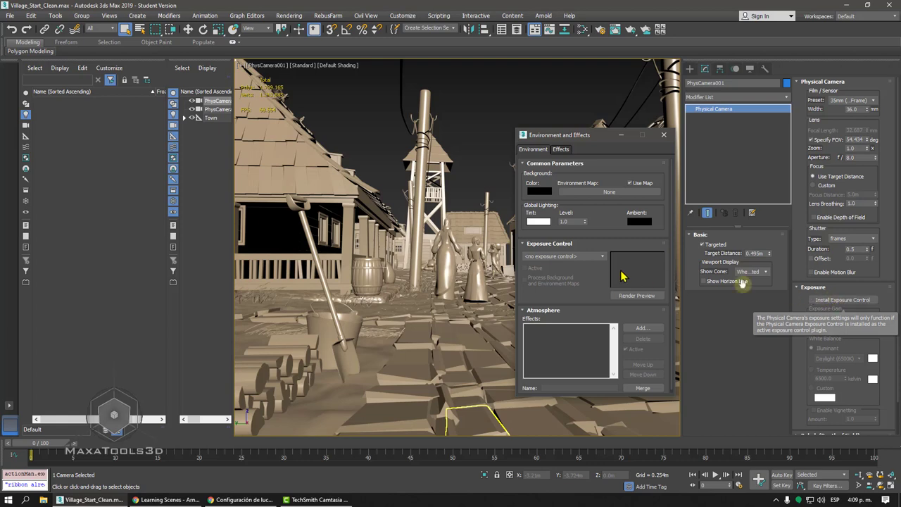
left_click(839, 299)
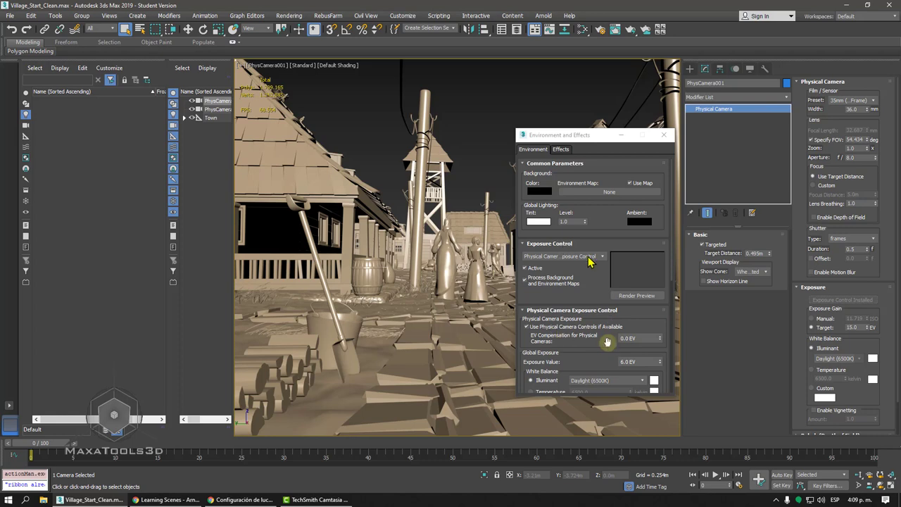
double_click(860, 327)
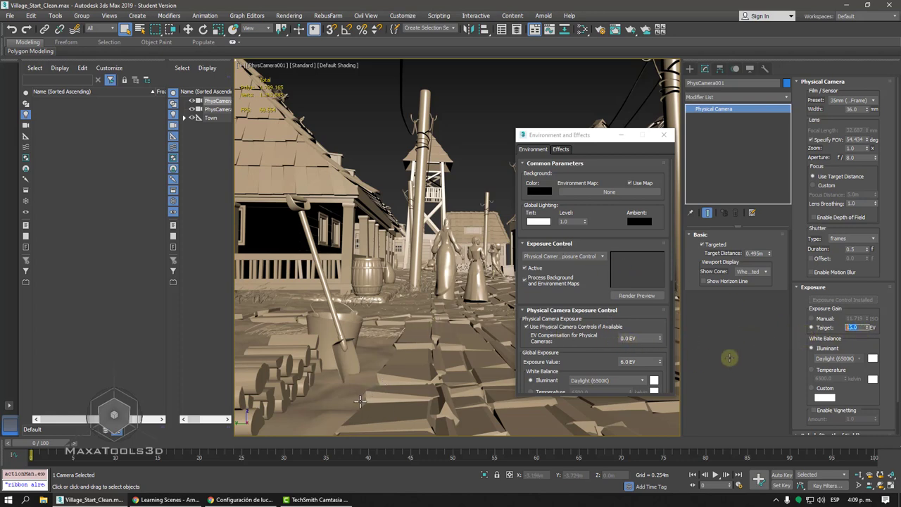
left_click(256, 500)
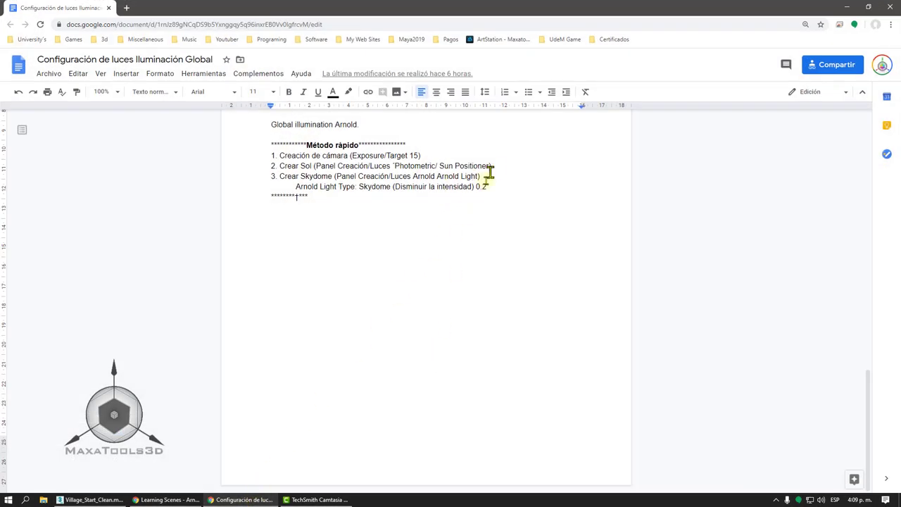
- Recolour the first quick-method camera step dark green, then return to 3ds Max
left_click_drag(489, 173, 247, 173)
triple_click(258, 156)
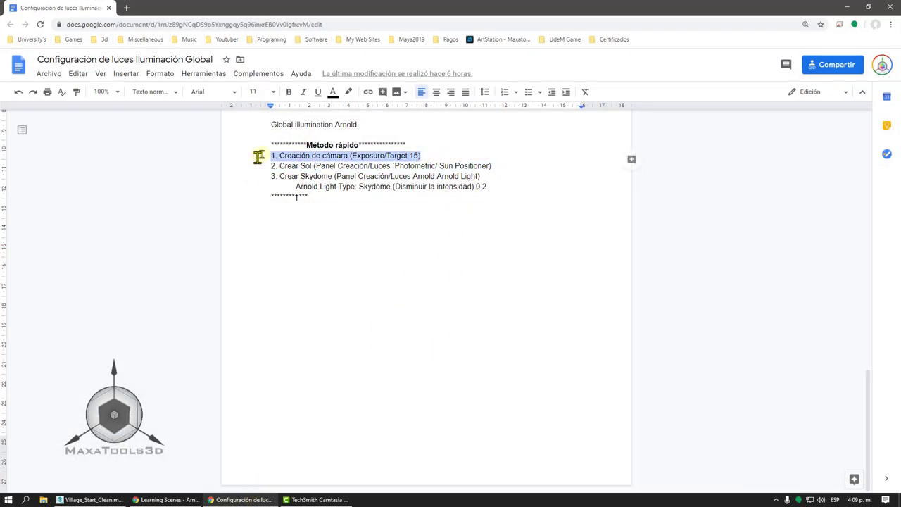
left_click(333, 94)
left_click(385, 124)
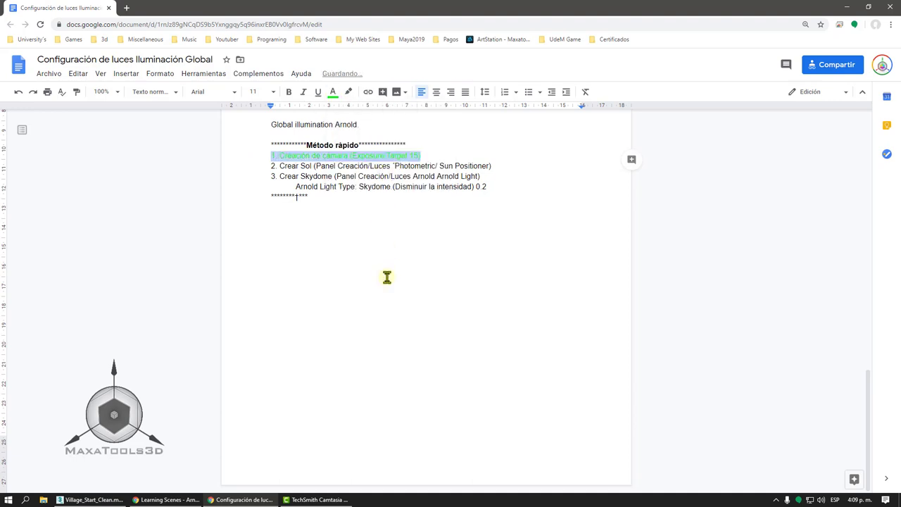
left_click(384, 204)
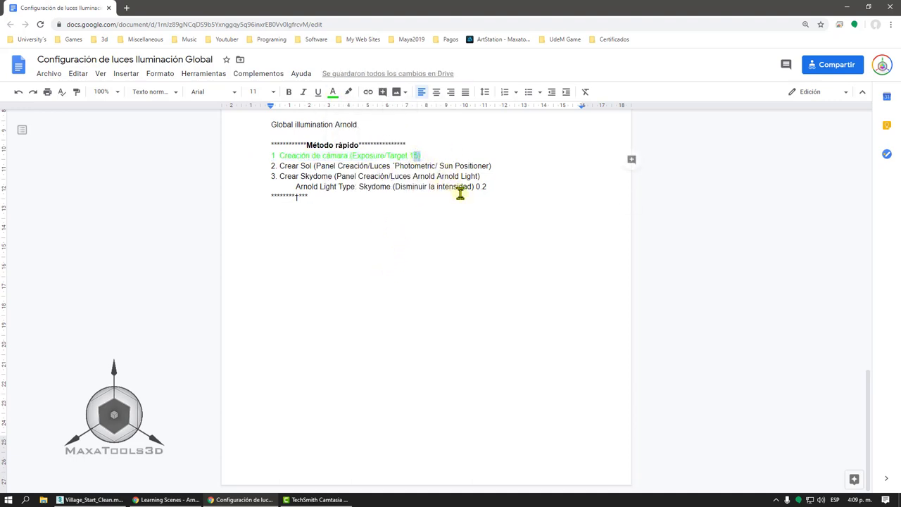
left_click_drag(421, 156, 244, 156)
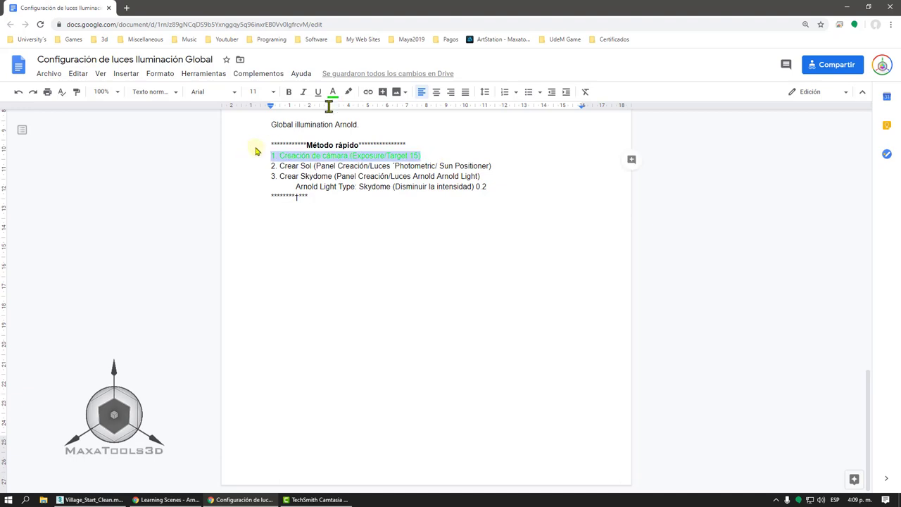
left_click(333, 95)
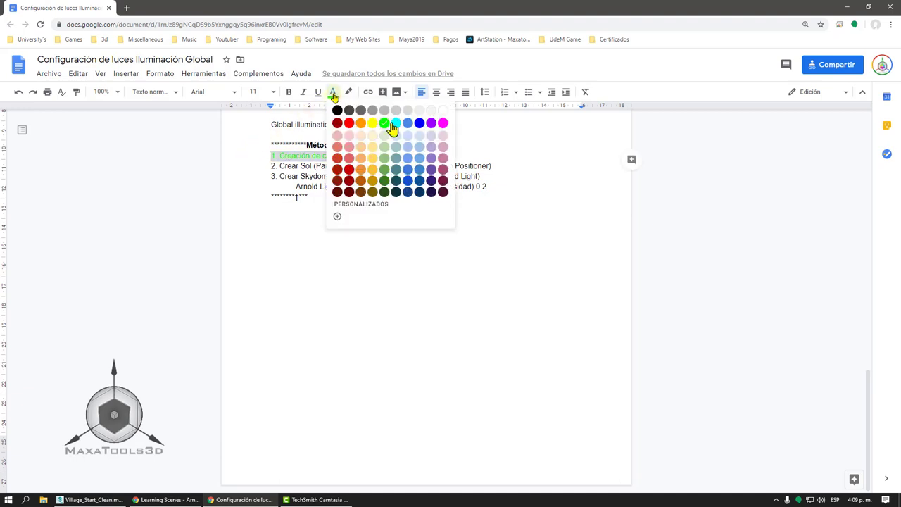
left_click(388, 186)
left_click_drag(495, 165, 239, 166)
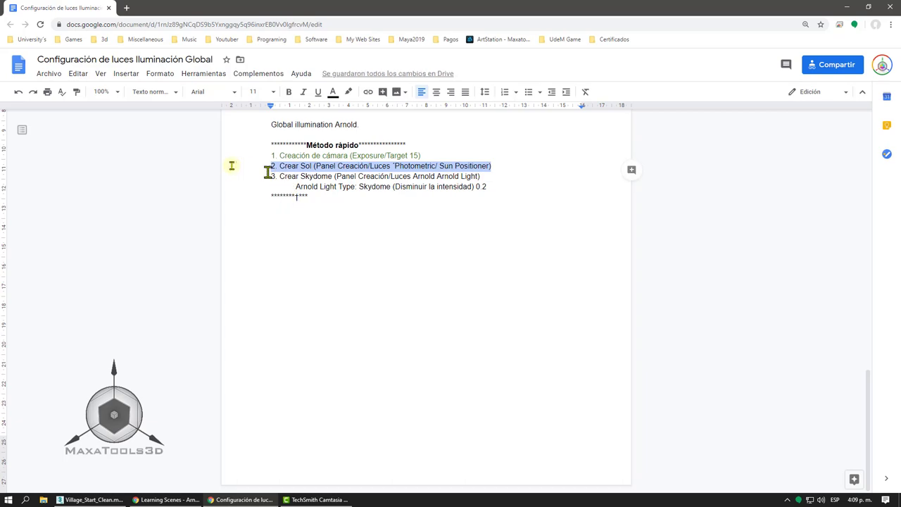
left_click(846, 6)
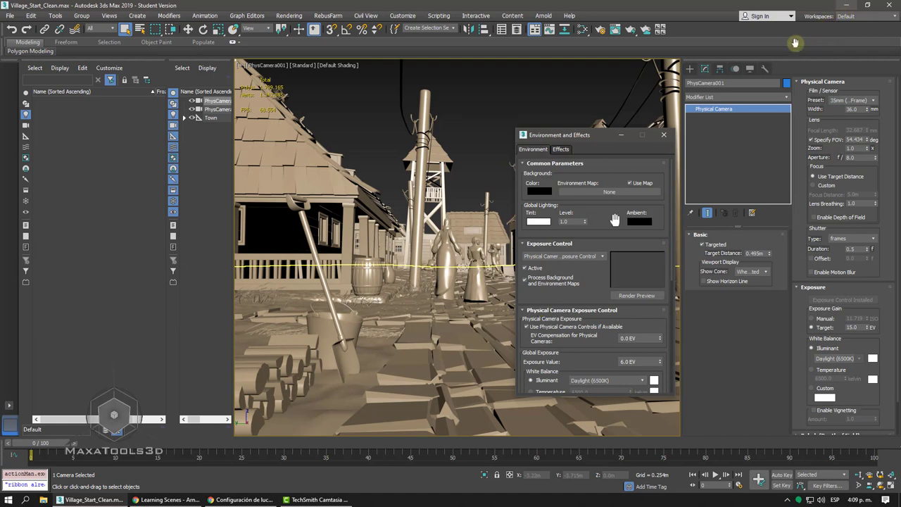
- Close Environment and Effects, list Photometric lights, and orbit the Perspective view of the village
left_click(663, 135)
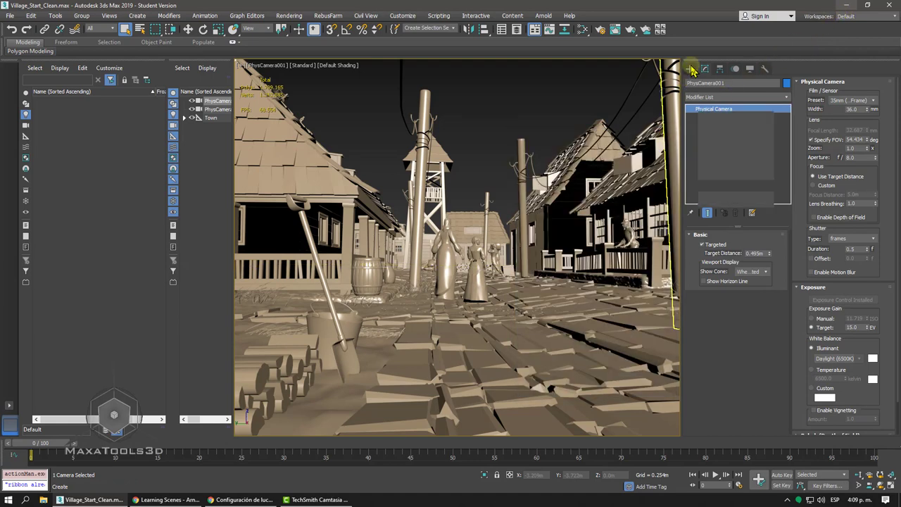
left_click(690, 69)
left_click(710, 83)
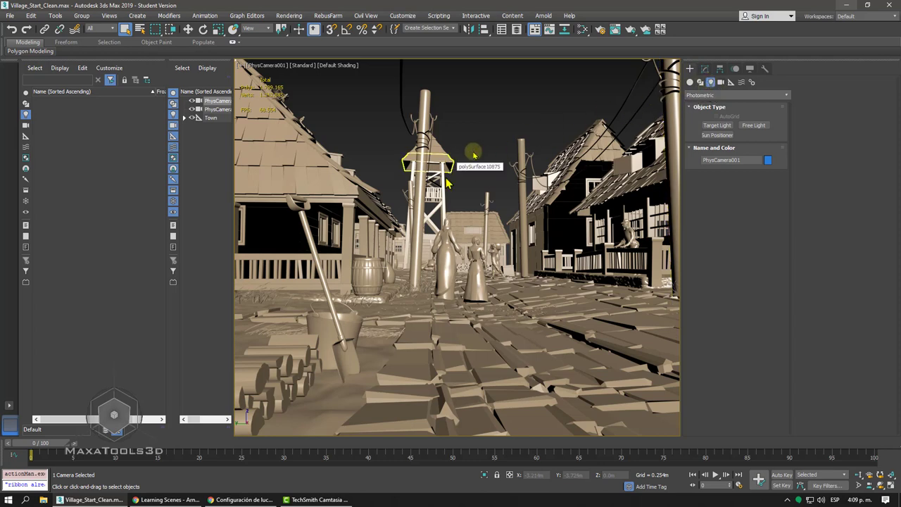
key("p")
mouse_move(445, 176)
middle_mouse_down("alt")
mouse_move(511, 178)
mouse_move(480, 183)
middle_mouse_up("alt")
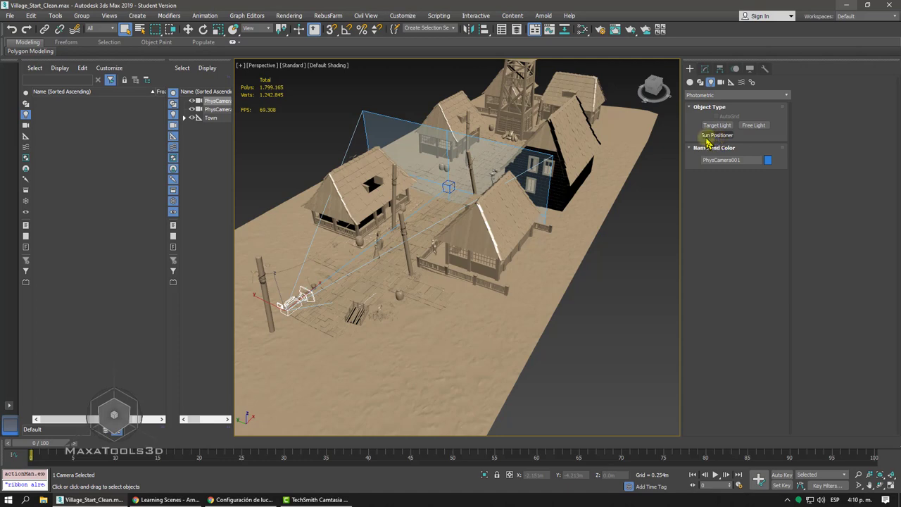
- Drag out a Sun Positioner compass rose at the village street centre, keeping North Offset 0.0°
left_click(709, 135)
middle_click_drag(579, 162, 497, 142)
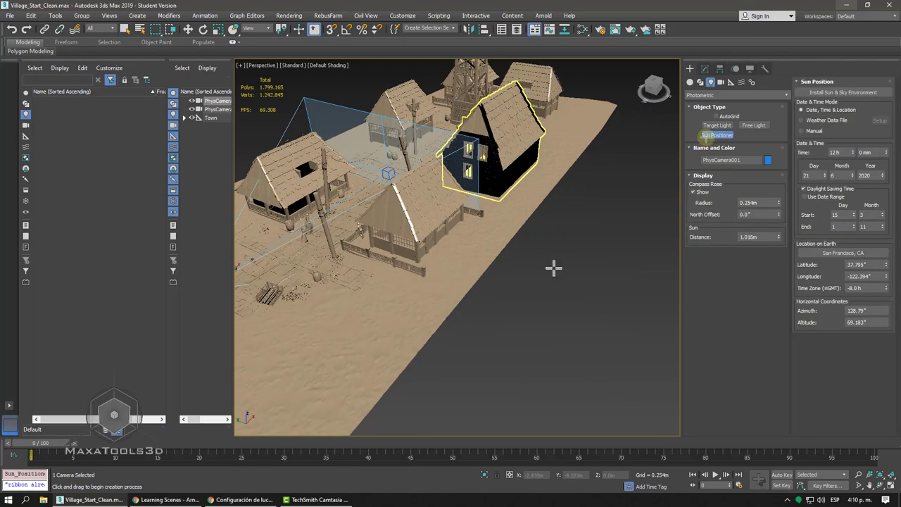
mouse_move(526, 209)
middle_mouse_down("alt")
mouse_move(486, 217)
mouse_move(438, 195)
mouse_move(468, 251)
middle_mouse_up("alt")
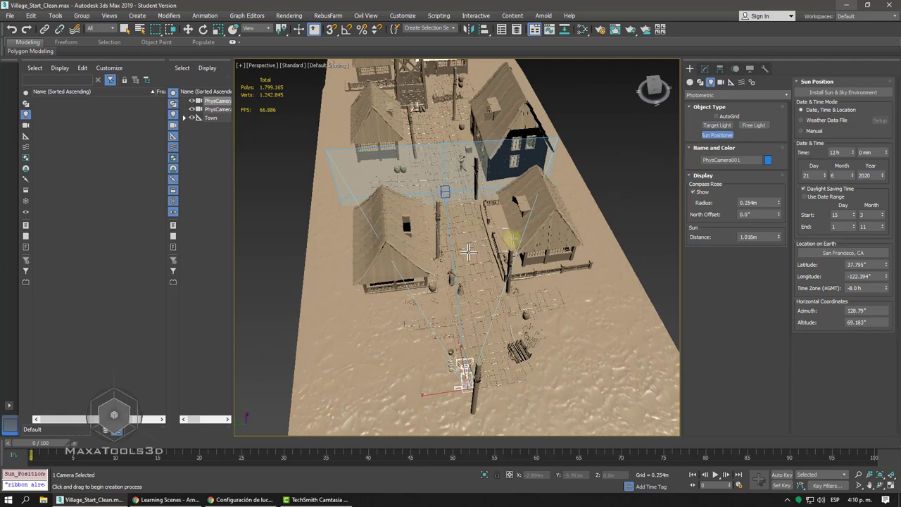
left_click_drag(469, 252, 476, 242)
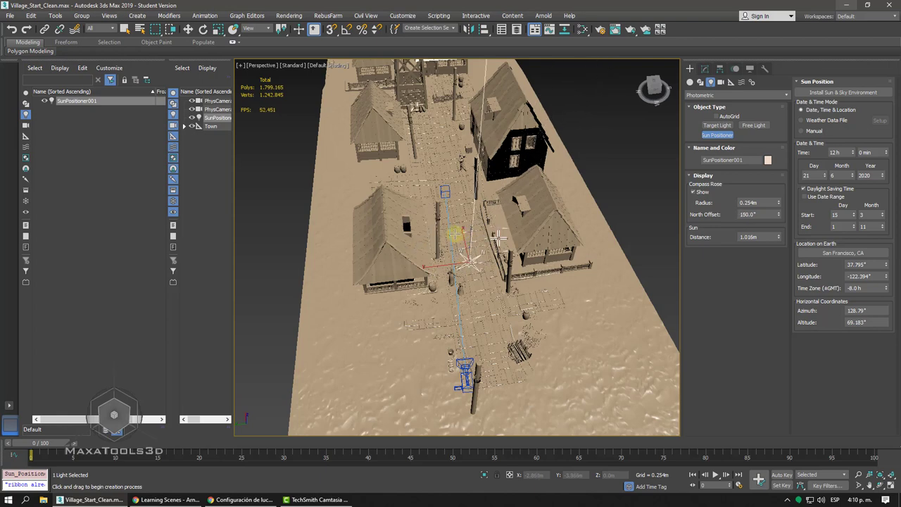
scroll(444, 236, "down", 5)
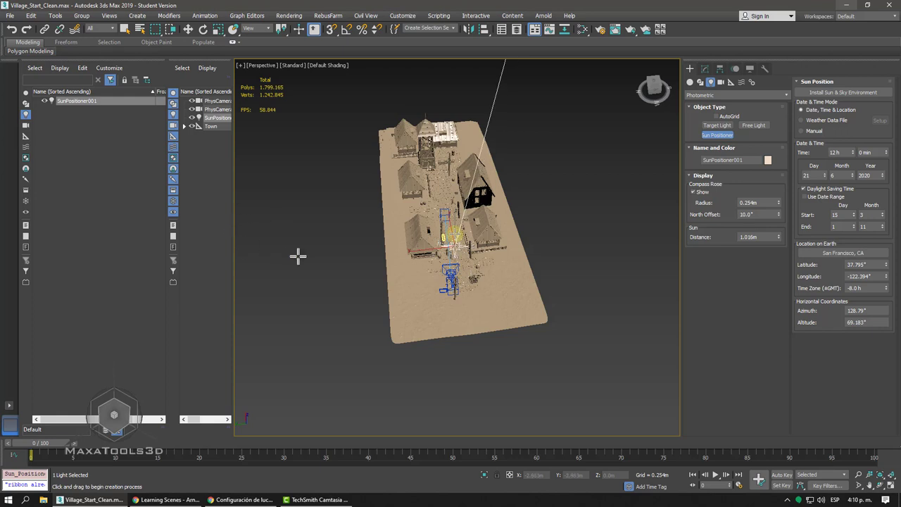
left_click(274, 257)
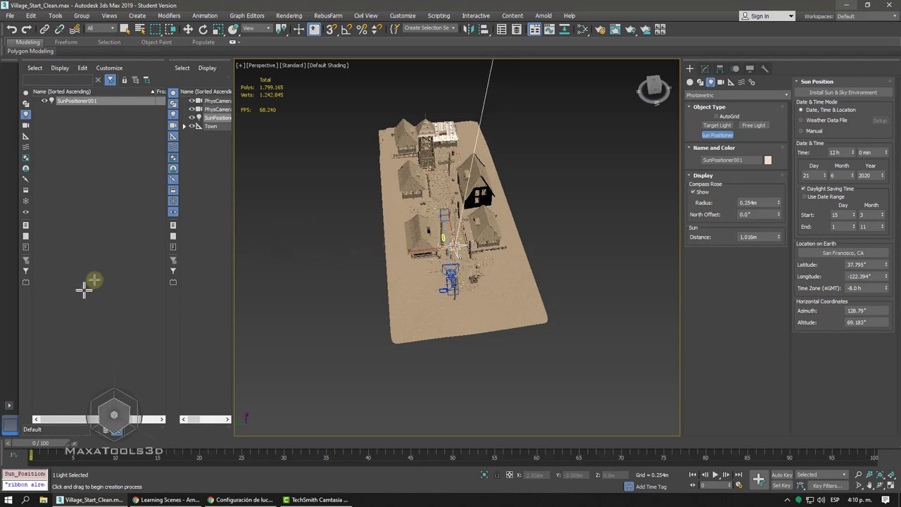
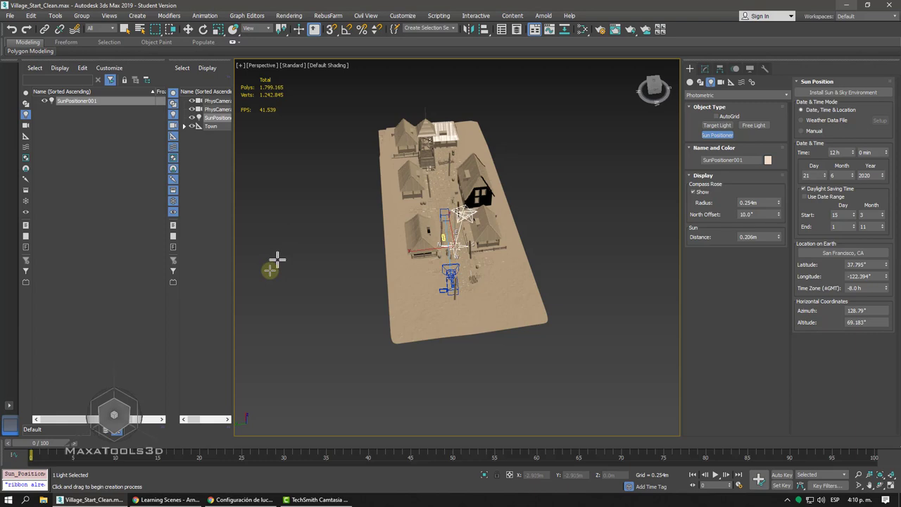
- Finish placing SunPositioner001 over the village, check it from above, and end creation
left_click(270, 269)
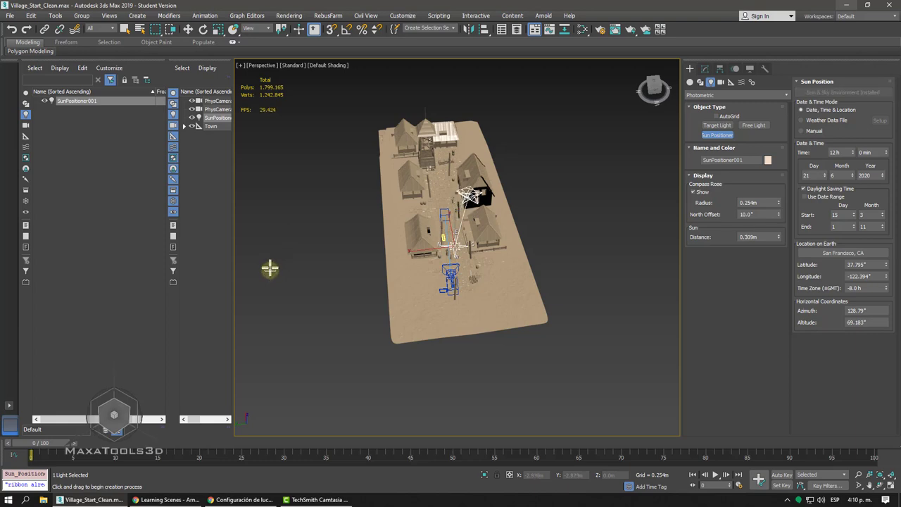
middle_click_drag(270, 270, 270, 270, "alt")
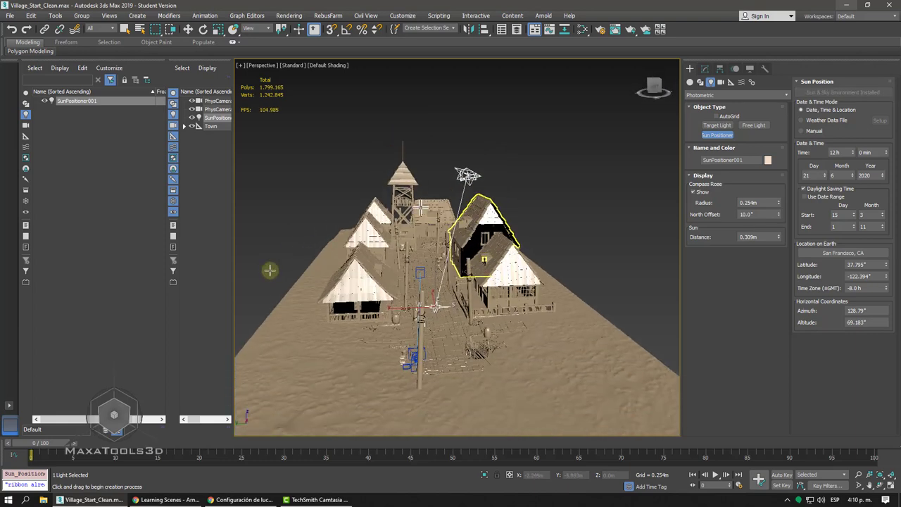
scroll(459, 174, "up", 10)
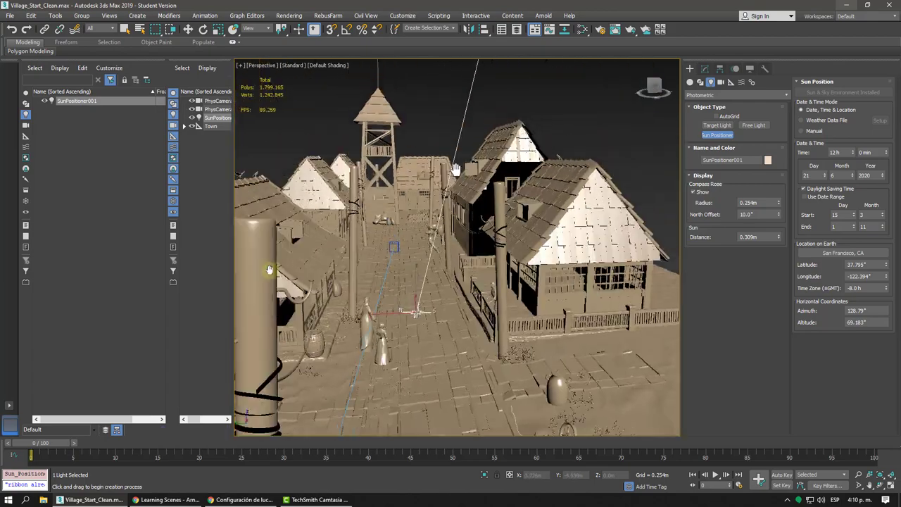
scroll(458, 175, "down", 5)
mouse_move(458, 175)
middle_mouse_down("alt")
mouse_move(502, 209)
mouse_move(503, 154)
middle_mouse_up("alt")
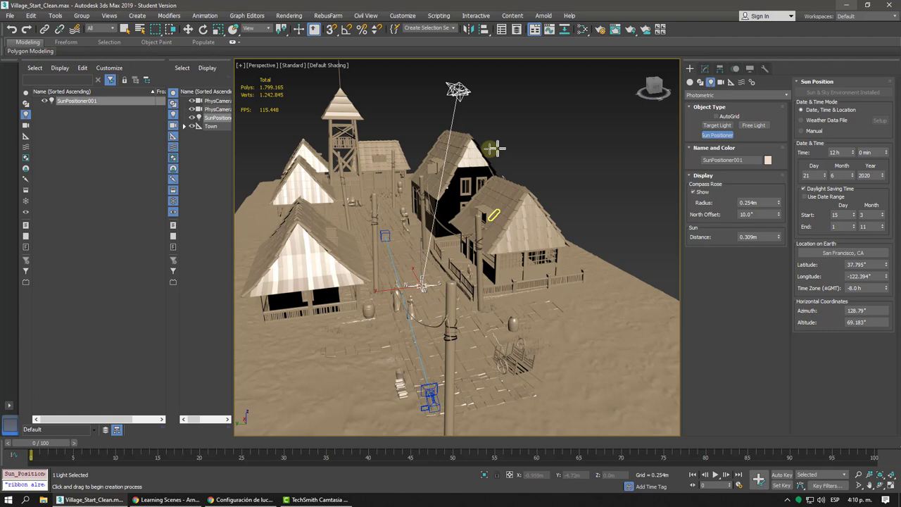
right_click(523, 150)
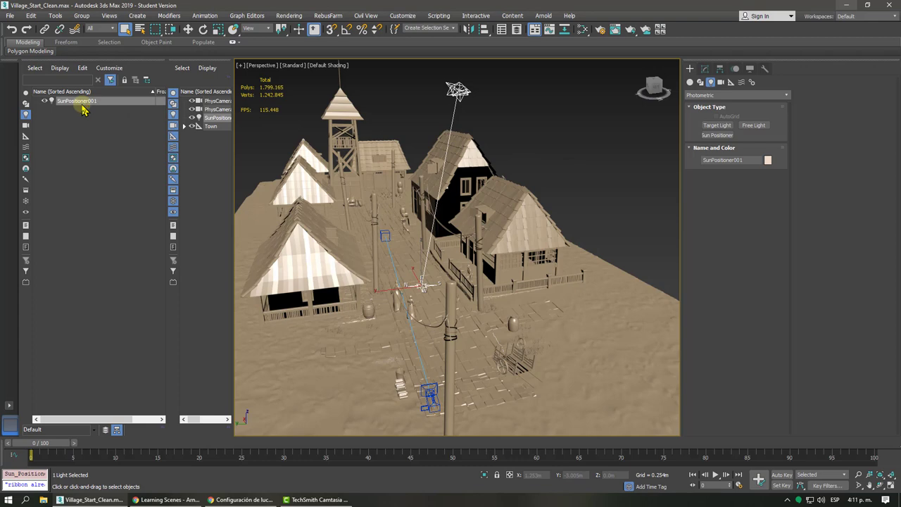
- Instance the Environment Map into the Slate Material Editor
left_click(288, 17)
left_click(301, 136)
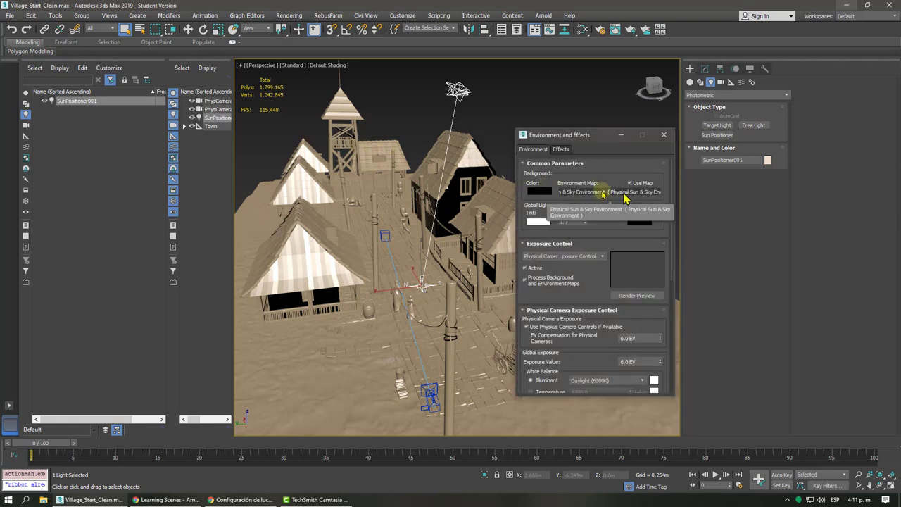
left_click(583, 29)
left_click_drag(556, 80, 256, 92)
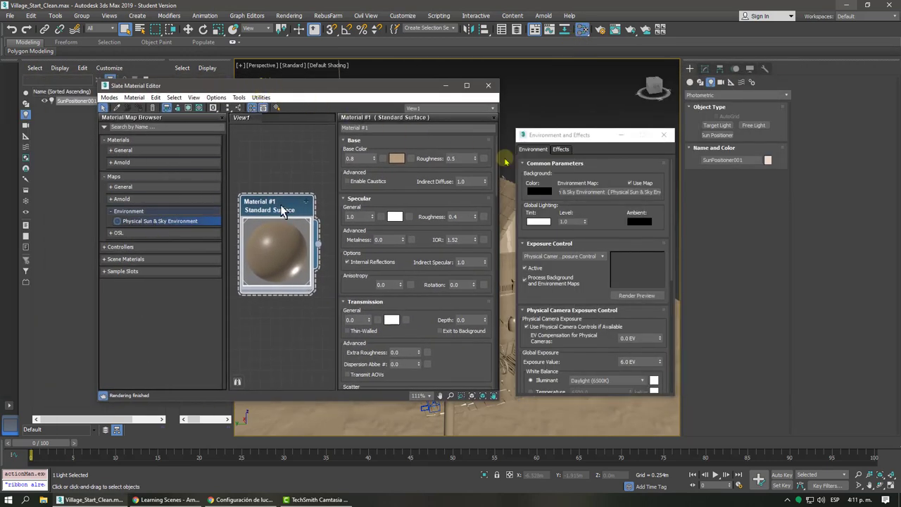
left_click_drag(602, 190, 284, 155)
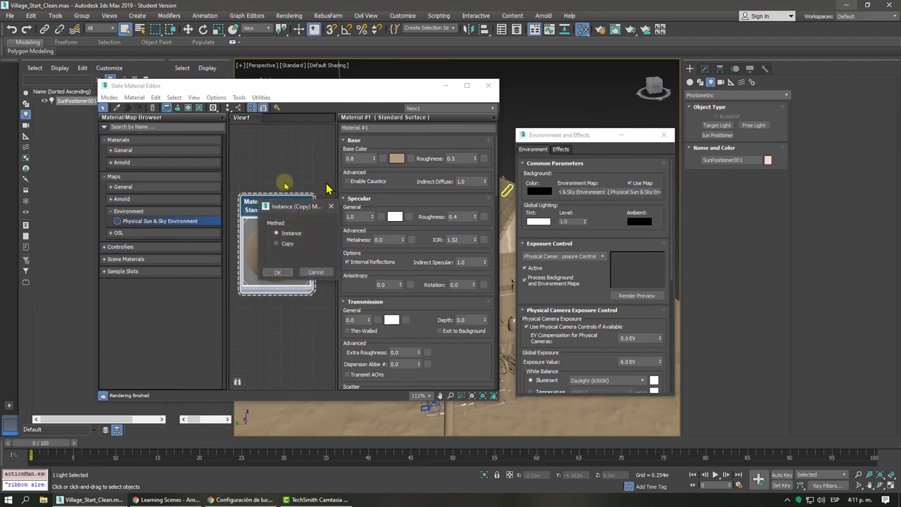
left_click(292, 273)
- Show the Physical Sun & Sky Environment node's parameters, then close both windows
left_click_drag(282, 213, 280, 317)
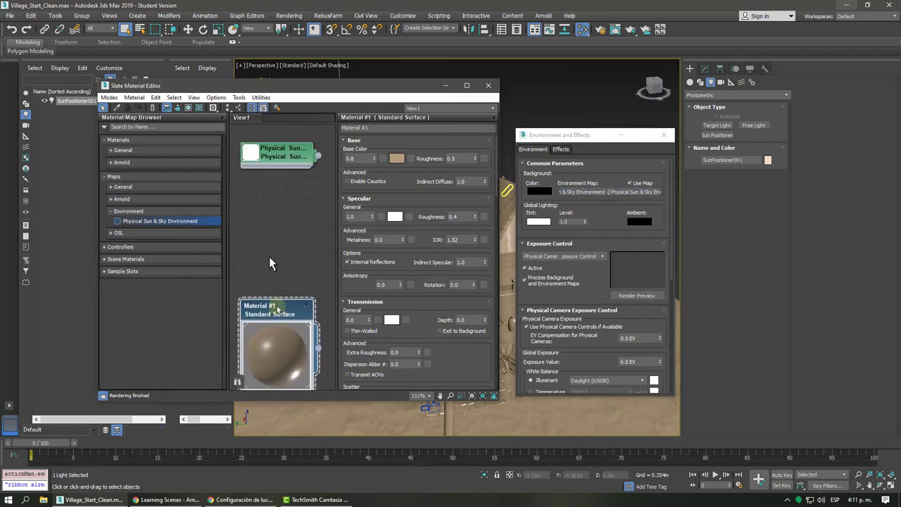
double_click(251, 154)
mouse_move(269, 162)
left_mouse_down()
mouse_move(304, 174)
mouse_move(262, 171)
left_mouse_up()
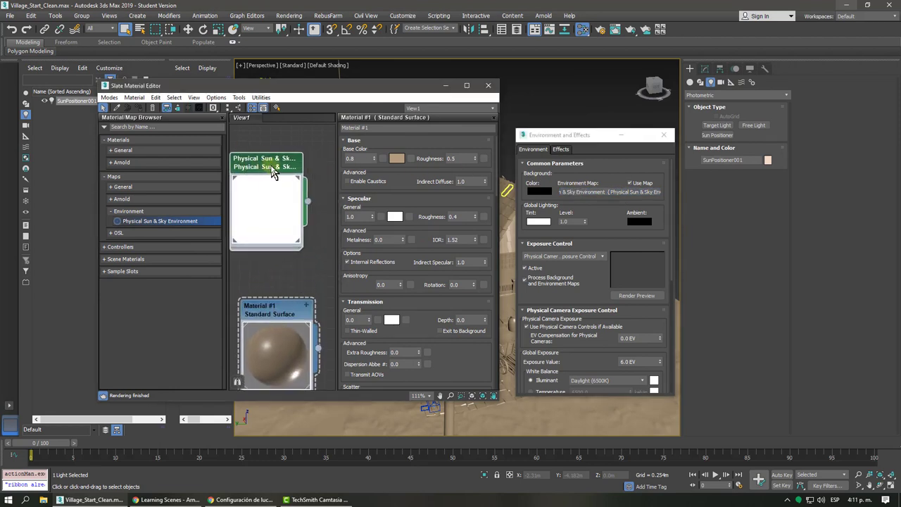
double_click(274, 171)
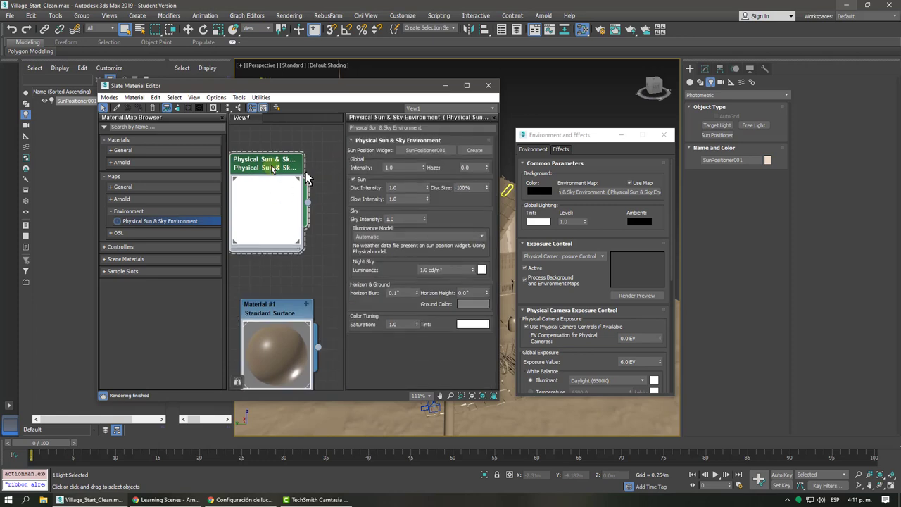
left_click(488, 86)
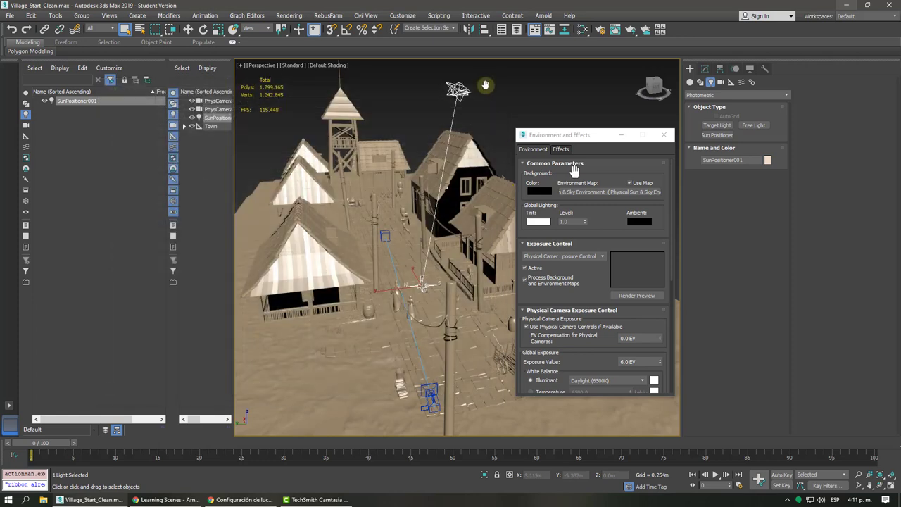
left_click(664, 135)
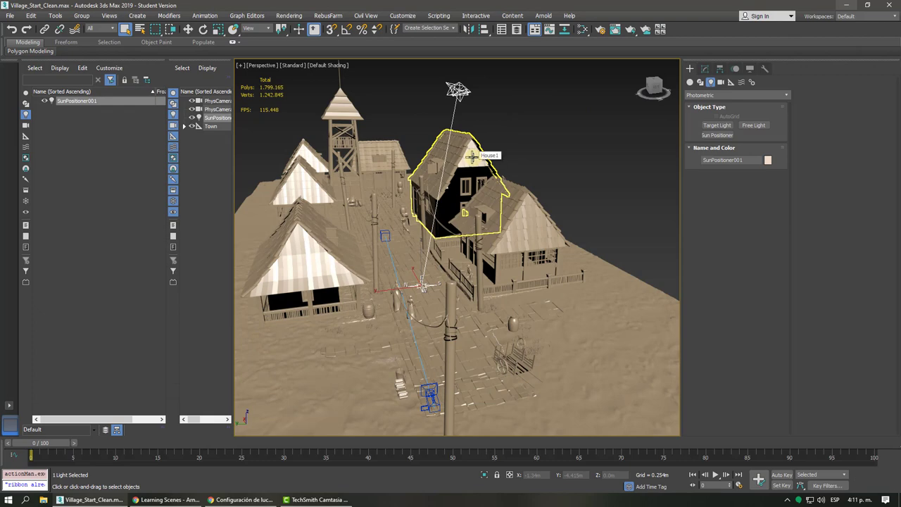
- Render a test frame from PhysCamera001 and inspect it in the frame buffer
key("c")
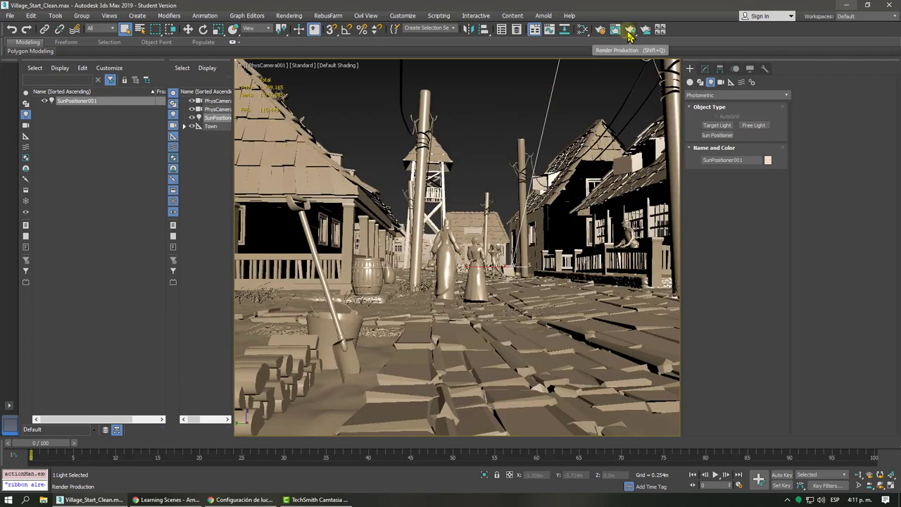
left_click(629, 30)
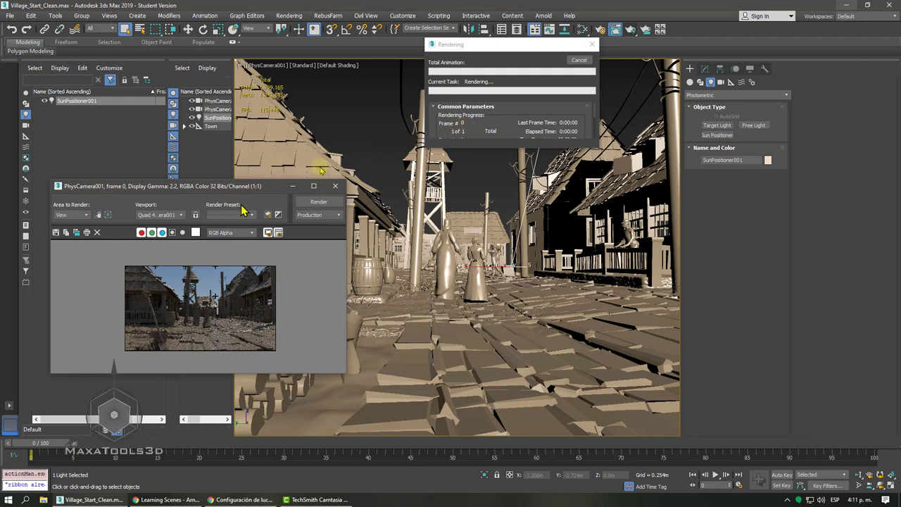
left_click_drag(257, 186, 334, 63)
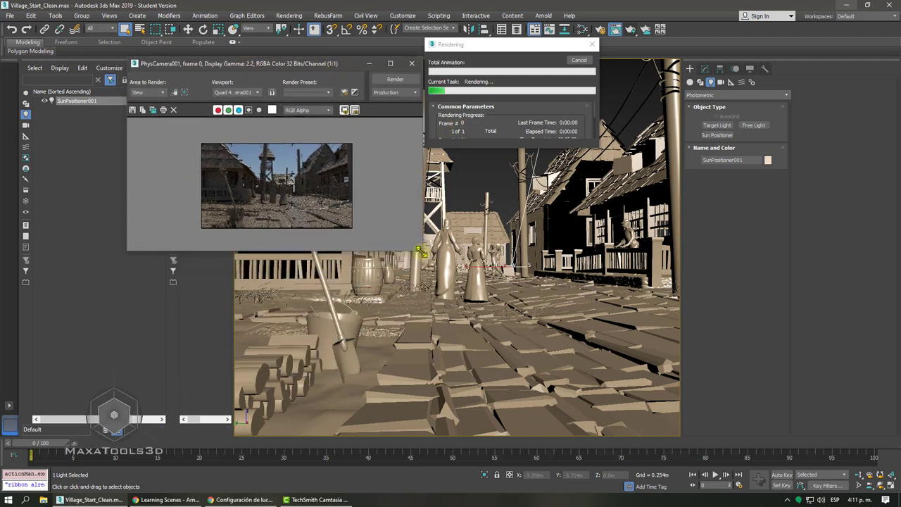
left_click_drag(421, 252, 447, 392)
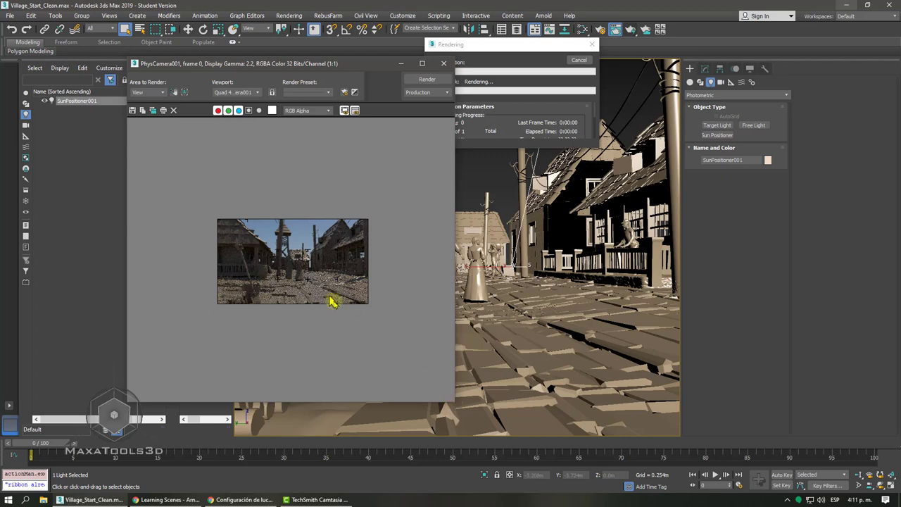
scroll(328, 298, "up", 1)
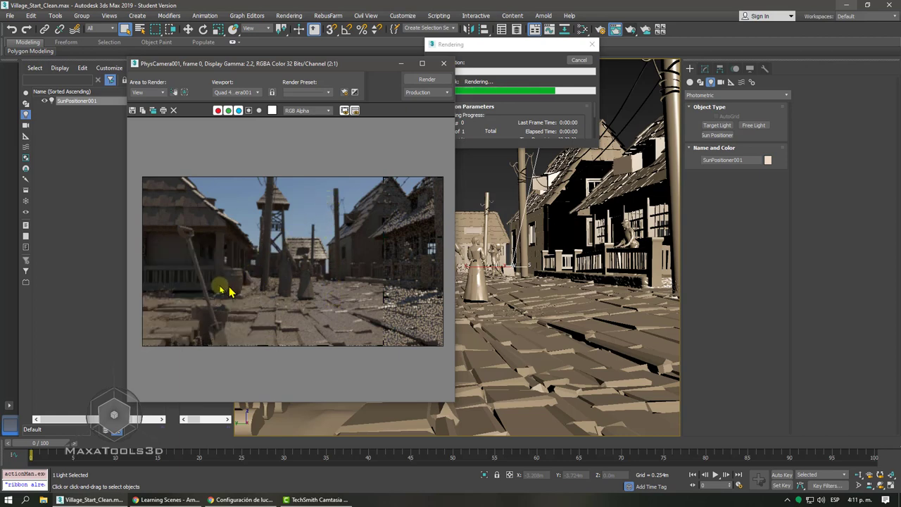
left_click(444, 64)
- Return to a zoomed-extents Perspective view, select SunPositioner001, and switch to the Google Docs notes
left_click(448, 108)
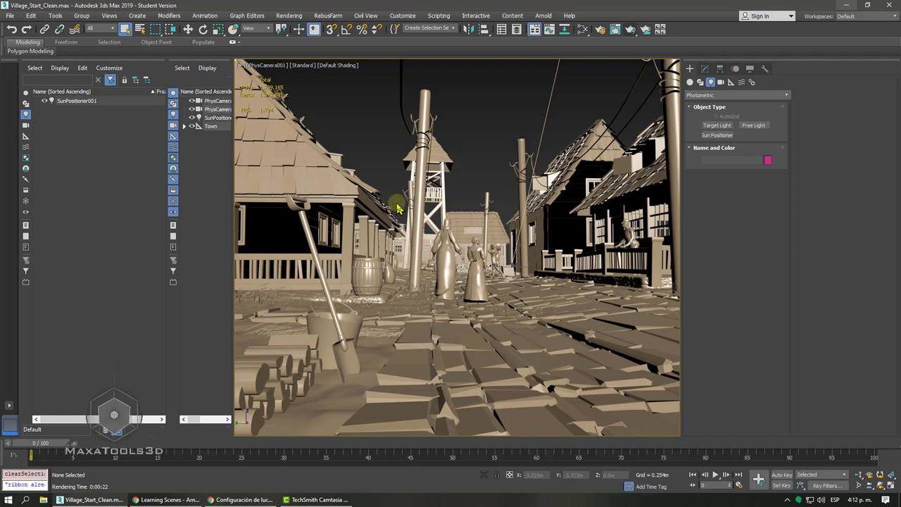
key("p")
key("z")
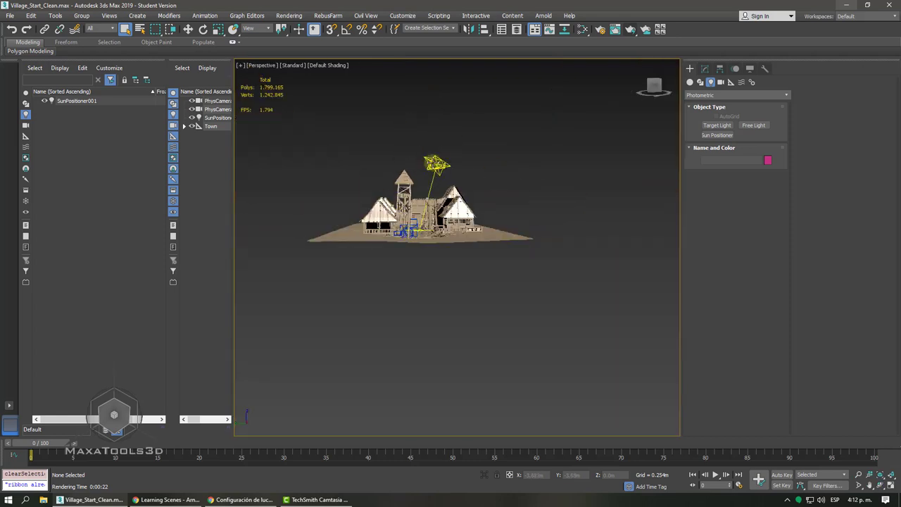
left_click(436, 167)
scroll(434, 172, "up", 3)
scroll(433, 176, "up", 3)
scroll(431, 180, "up", 2)
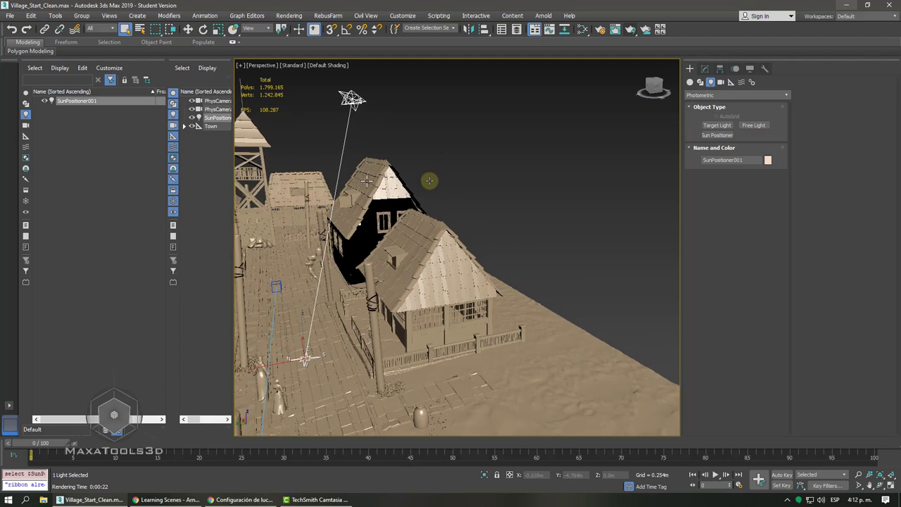
scroll(430, 181, "down", 2)
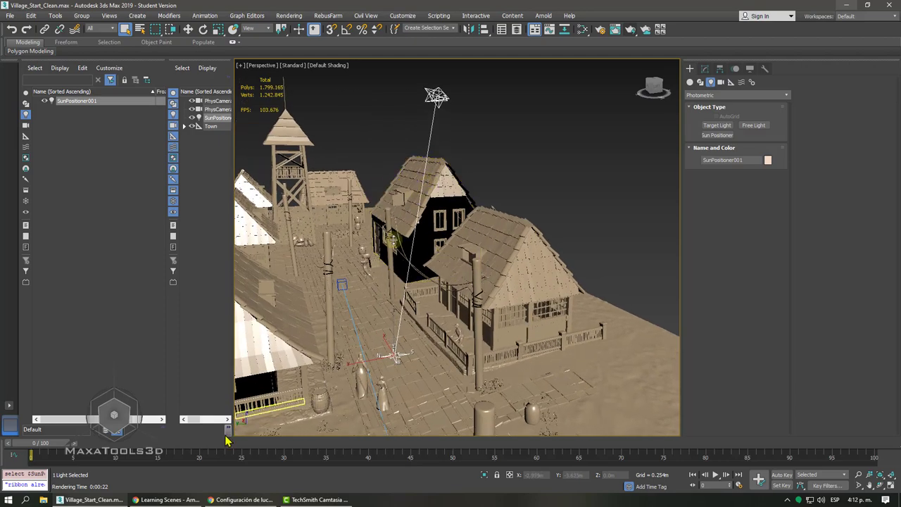
left_click(237, 500)
- Highlight the Sun Positioner and Skydome 0.2 intensity steps in the lighting notes
left_click(400, 209)
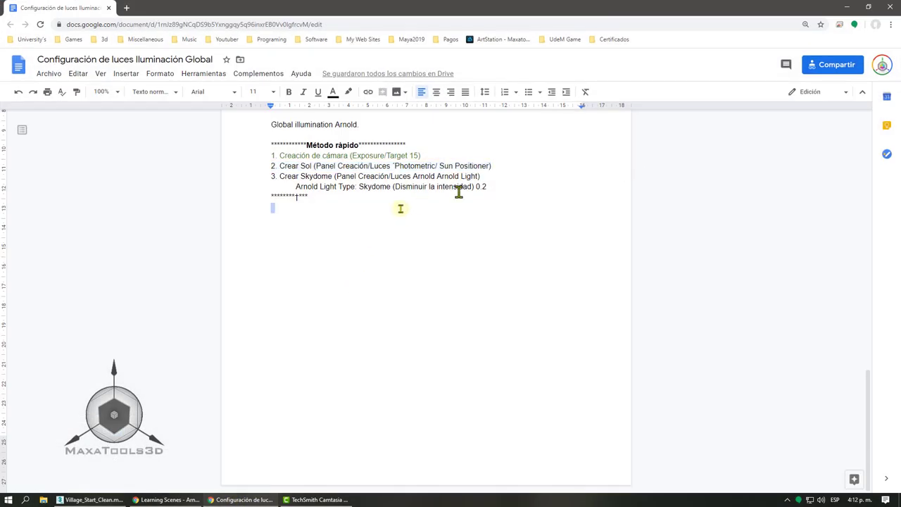
left_click_drag(477, 176, 312, 180)
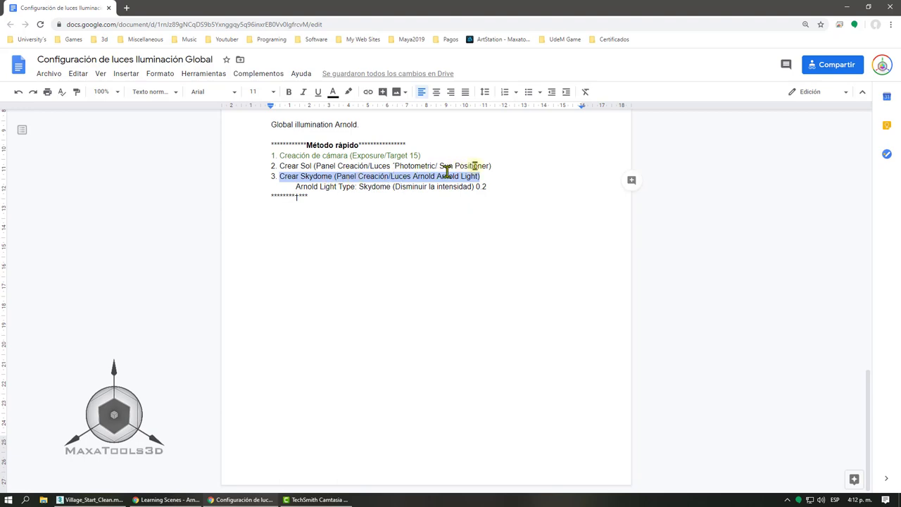
left_click_drag(496, 164, 354, 166)
left_click_drag(487, 187, 293, 188)
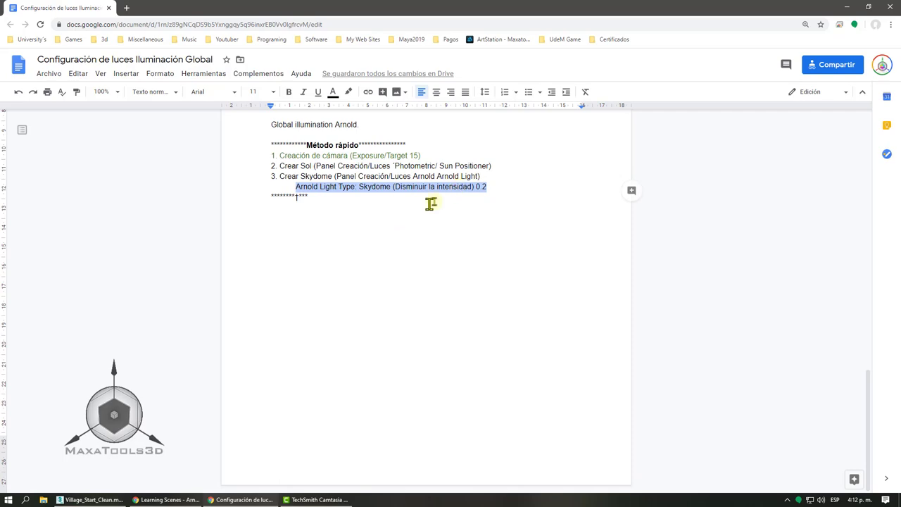
left_click(424, 208)
- Back in 3ds Max, orbit and zoom down the village street and launch ActiveShade
left_click(849, 7)
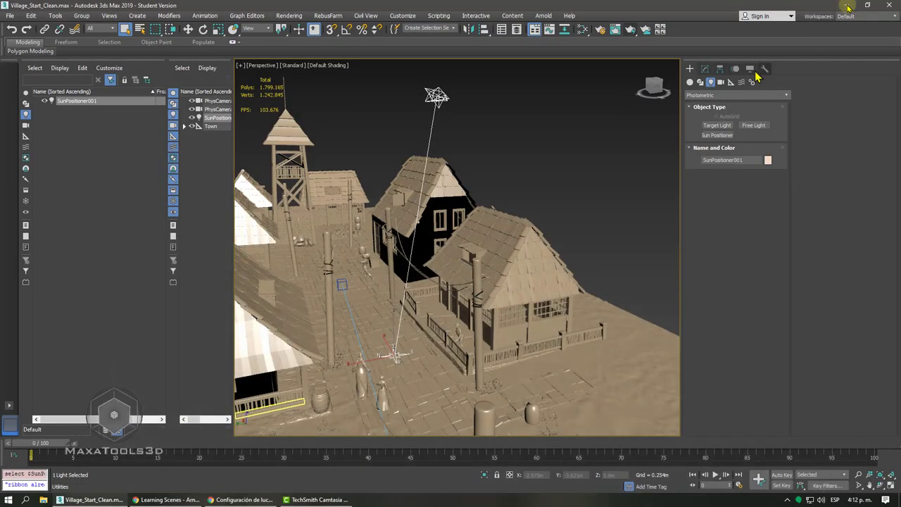
mouse_move(493, 197)
middle_mouse_down("alt")
mouse_move(518, 181)
mouse_move(518, 227)
middle_mouse_up("alt")
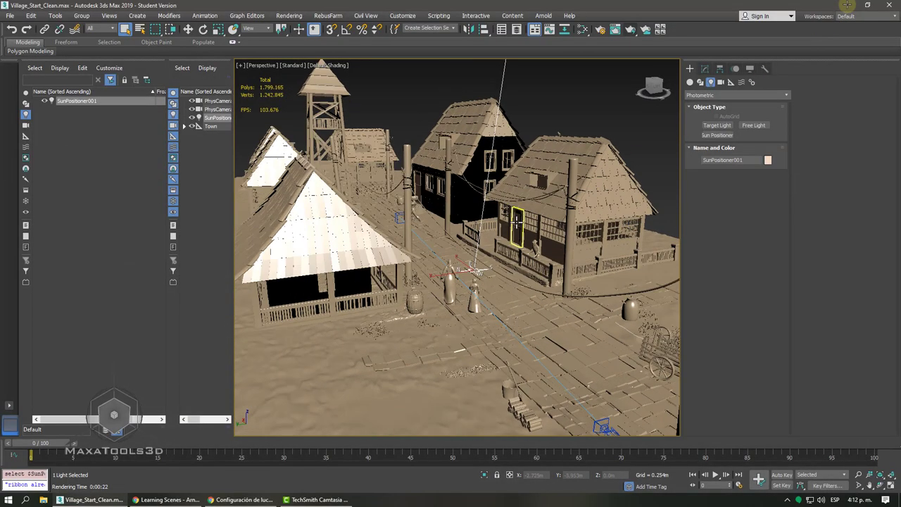
scroll(518, 227, "up", 5)
scroll(518, 226, "up", 3)
left_click(628, 31)
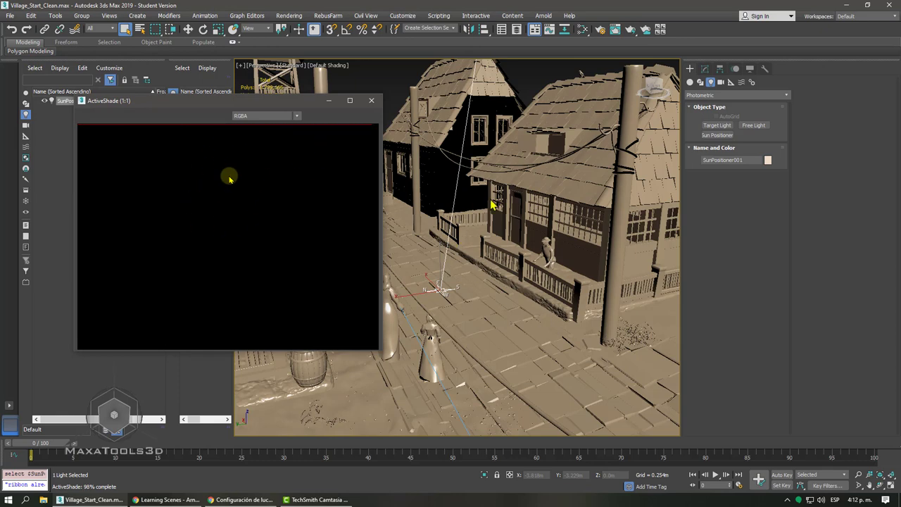
left_click(484, 261)
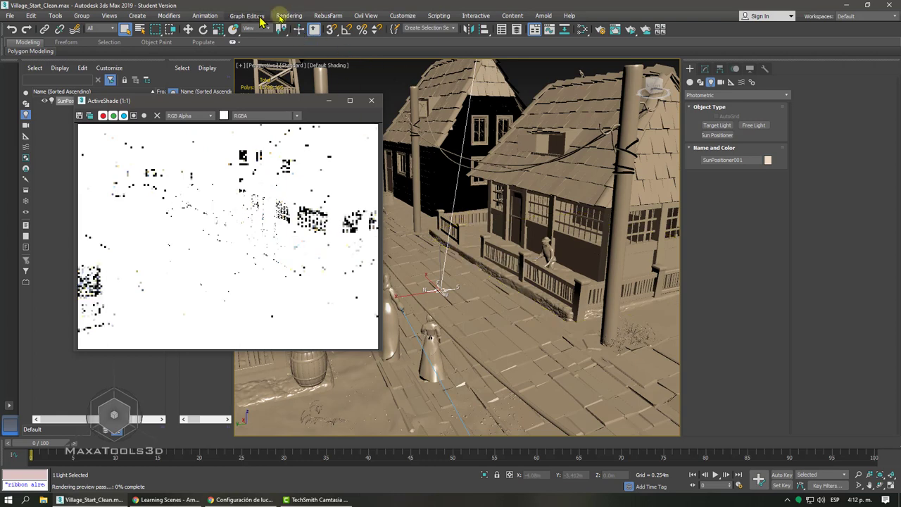
left_click(287, 16)
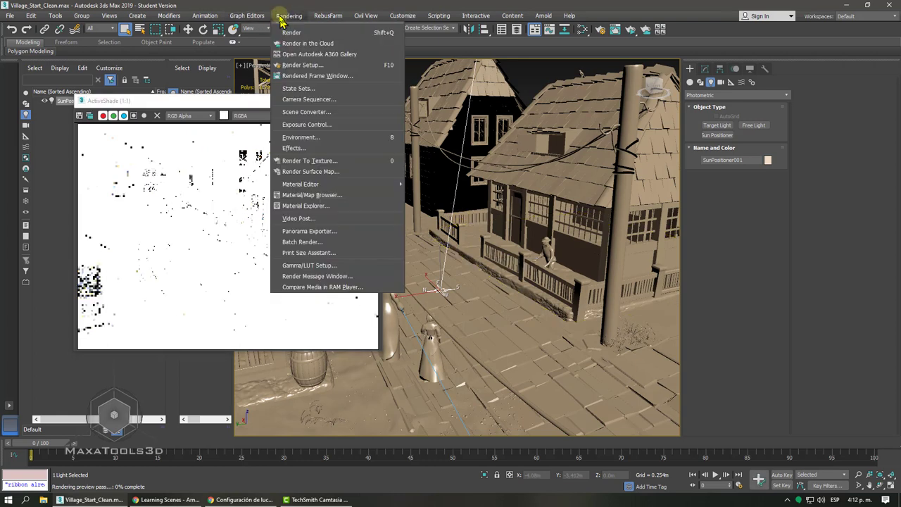
- Set the Physical Camera Exposure Control's Exposure Value to 15.0 EV
left_click(303, 139)
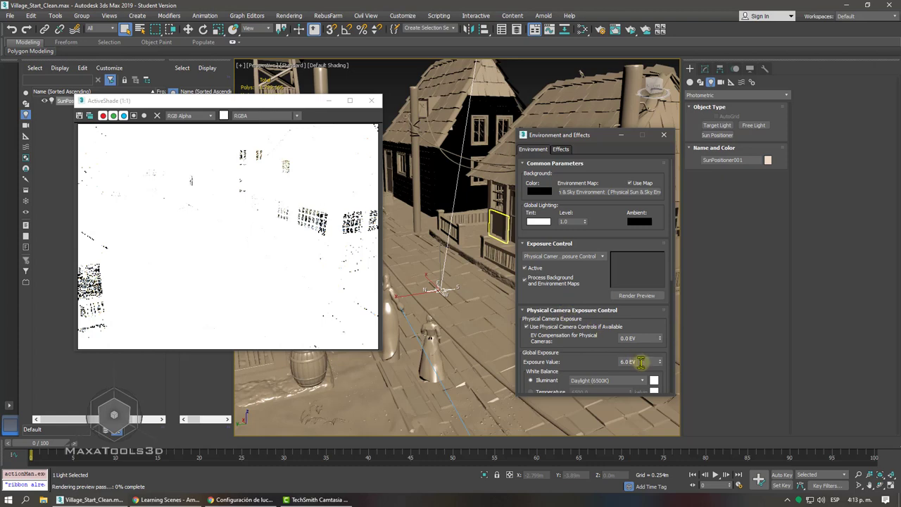
type("15")
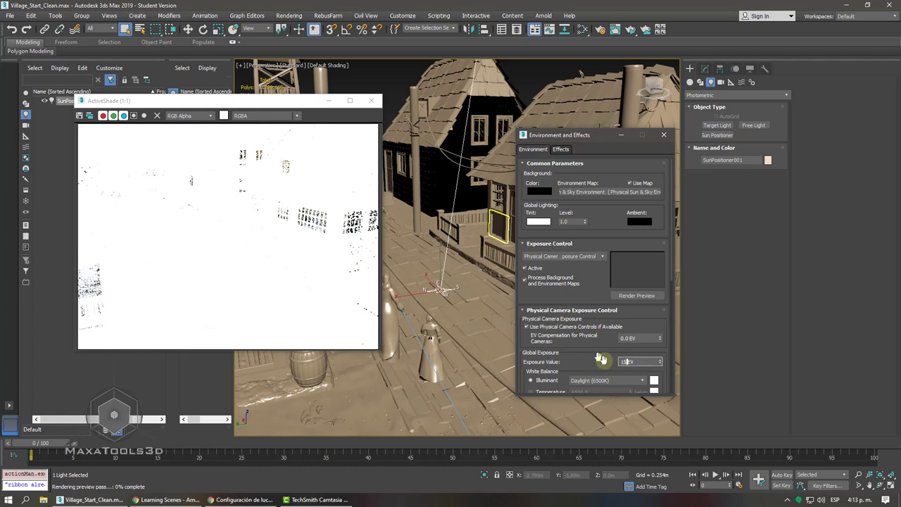
key("Return")
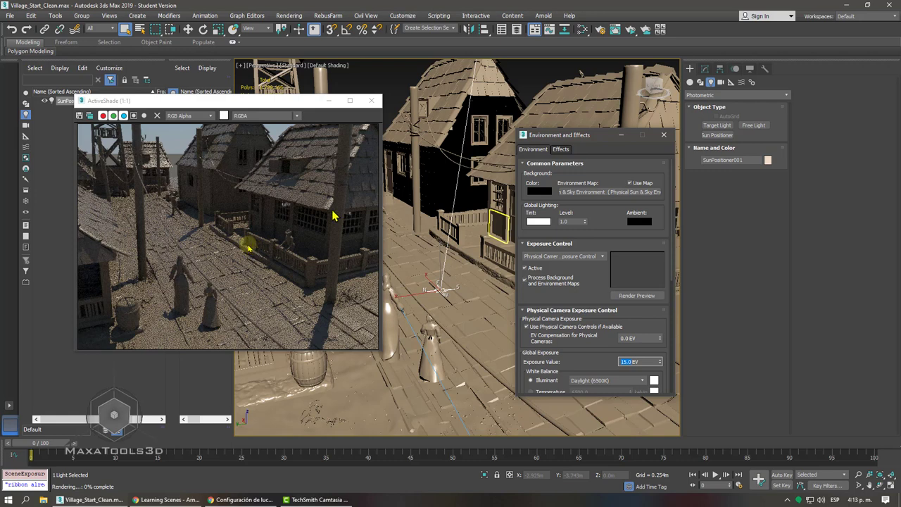
left_click(556, 137)
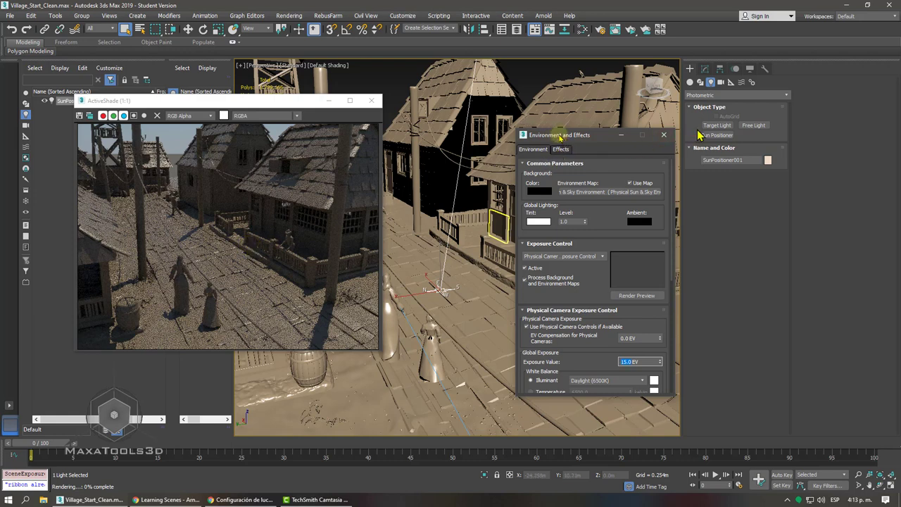
left_click(711, 102)
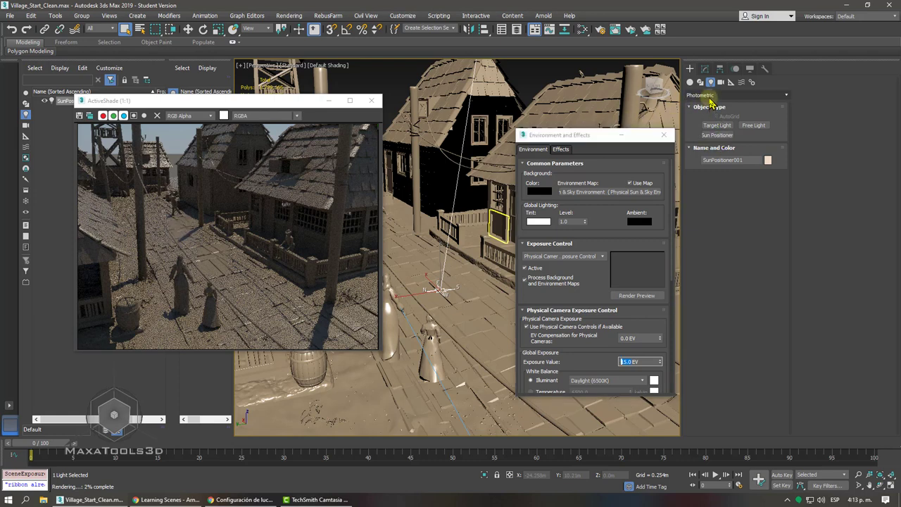
left_click(707, 96)
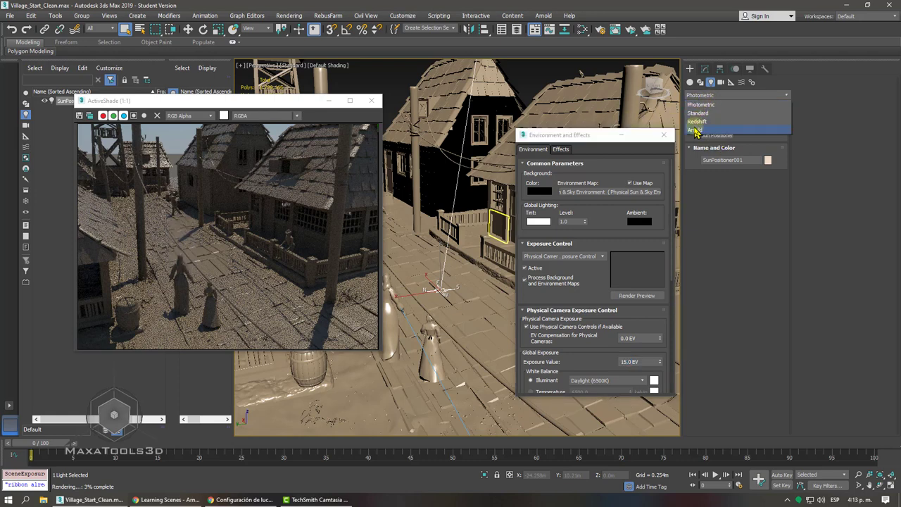
- Create an Arnold Light in the scene with Shape Type set to Skydome
left_click(695, 130)
left_click(716, 127)
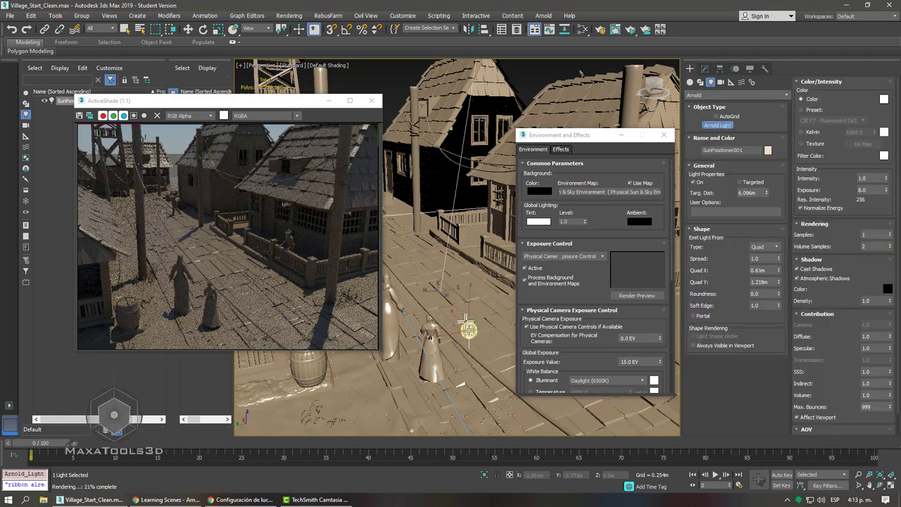
left_click(492, 308)
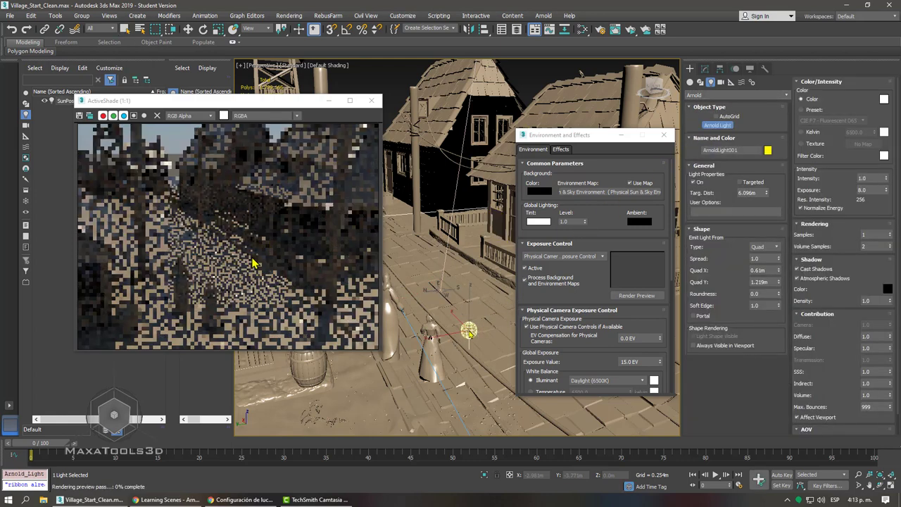
left_click(771, 247)
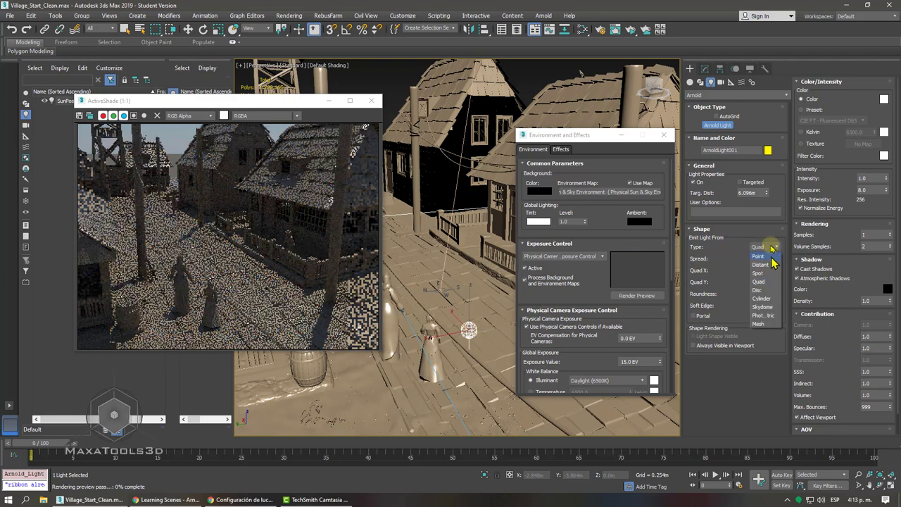
left_click(762, 308)
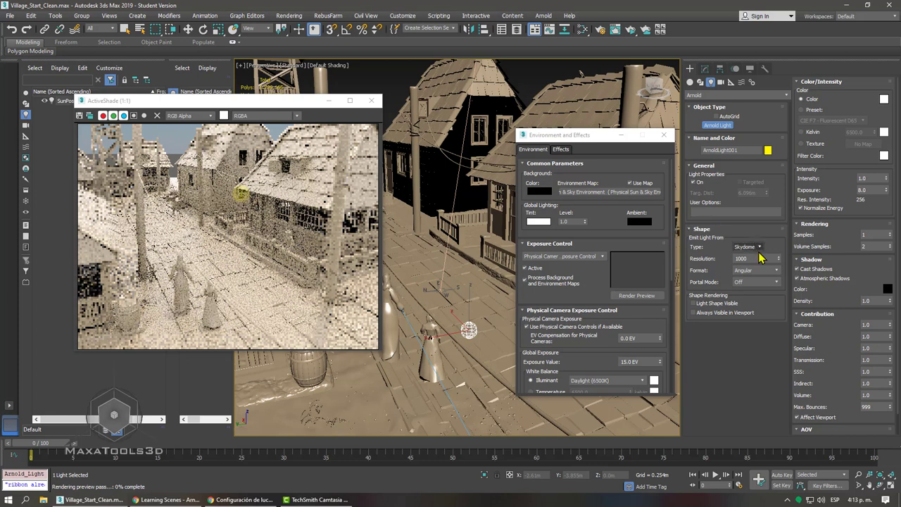
- Set the Skydome intensity to 0.2, fine-tune it to 0.13, and view through PhysCamera001
double_click(864, 179)
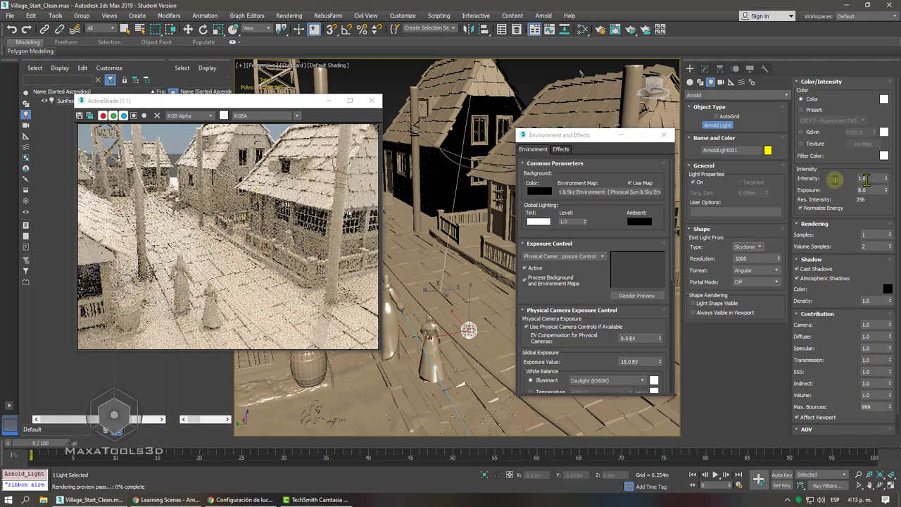
double_click(870, 190)
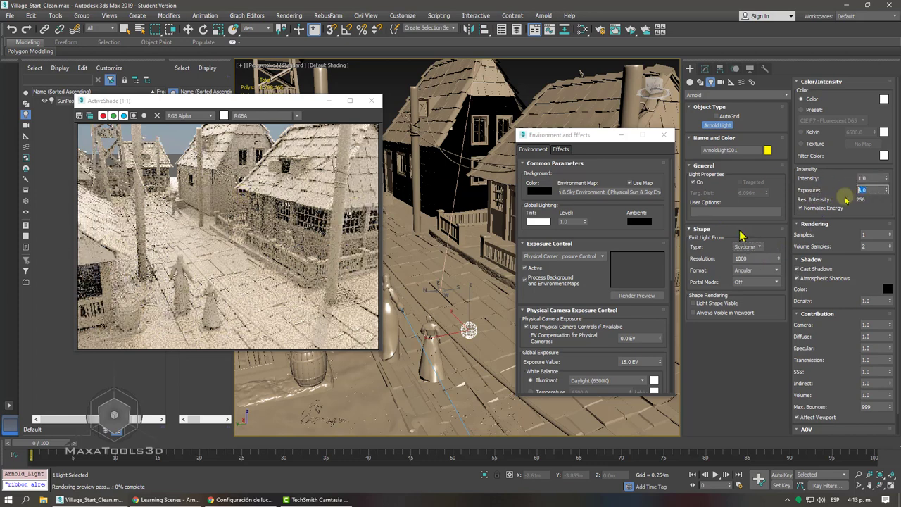
type("8")
double_click(858, 180)
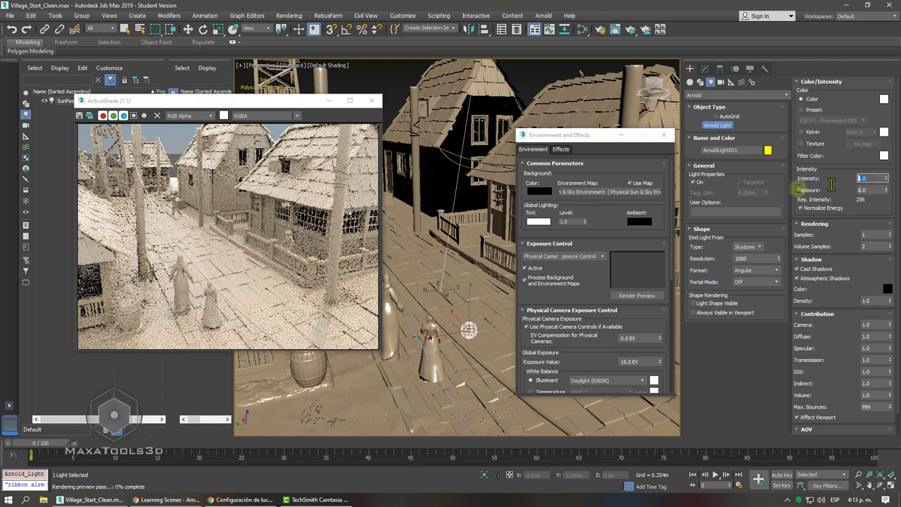
type("0.2")
key("Return")
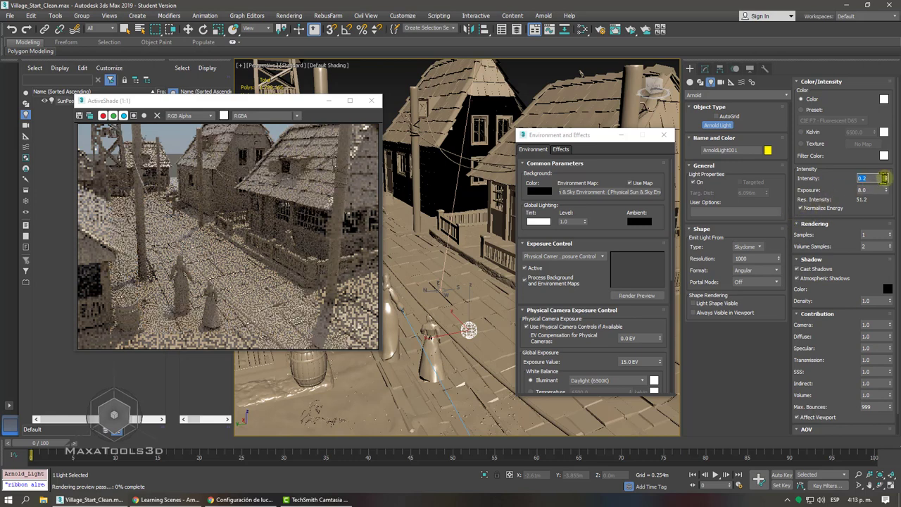
mouse_move(885, 178)
left_mouse_down()
mouse_move(877, 171)
mouse_move(877, 181)
left_mouse_up()
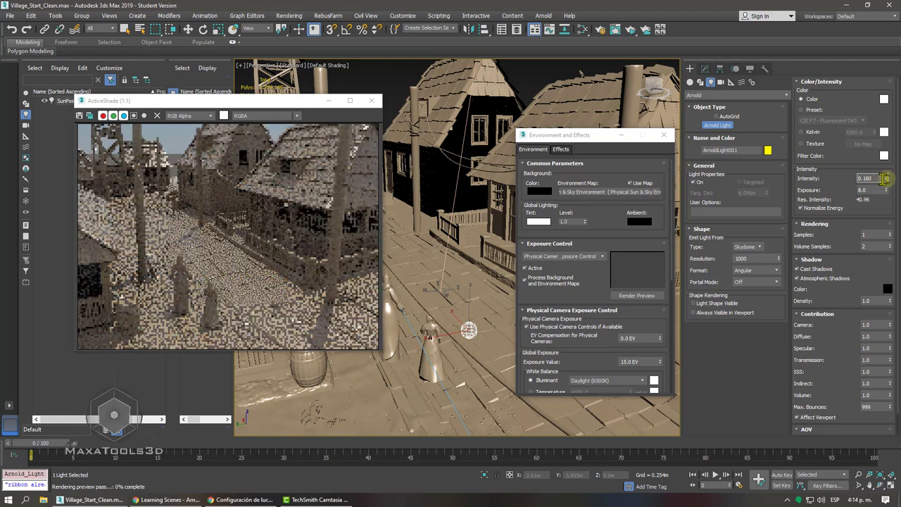
left_click_drag(885, 179, 886, 183)
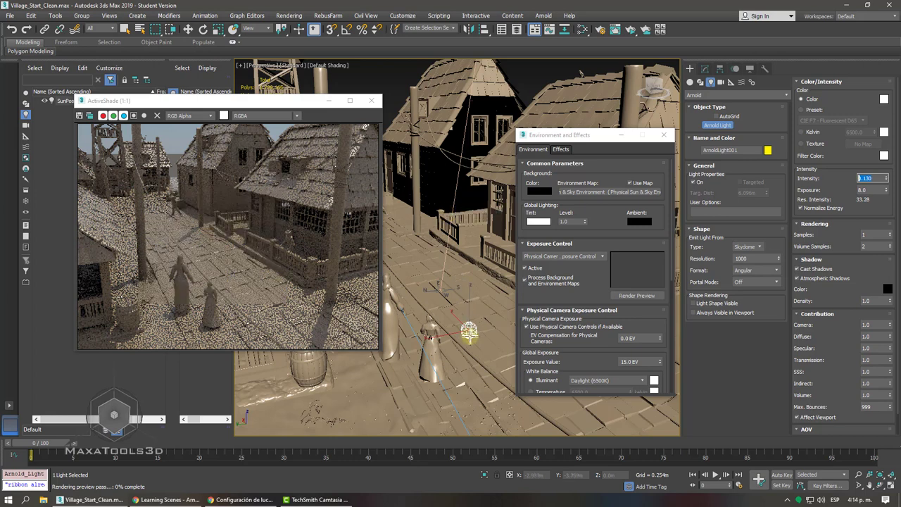
key("c")
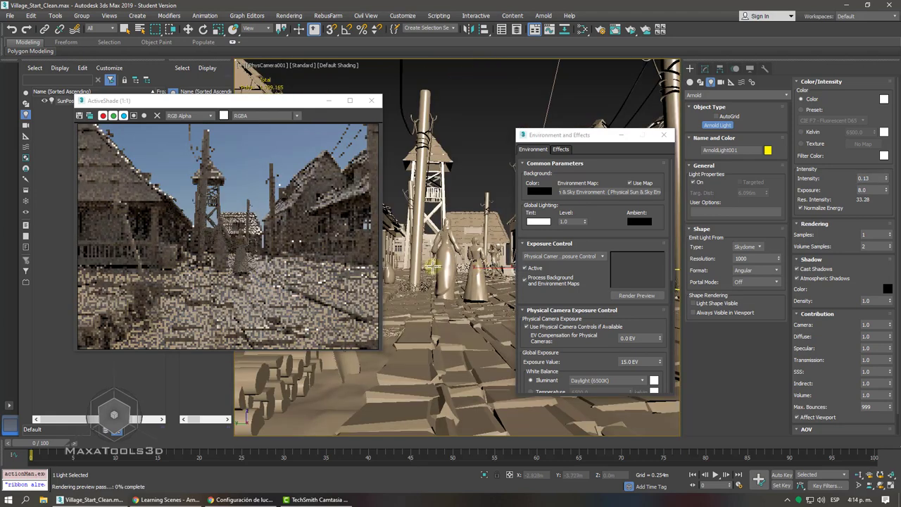
- Close Environment and Effects, inspect the ActiveShade render maximized, then close it
left_click(664, 135)
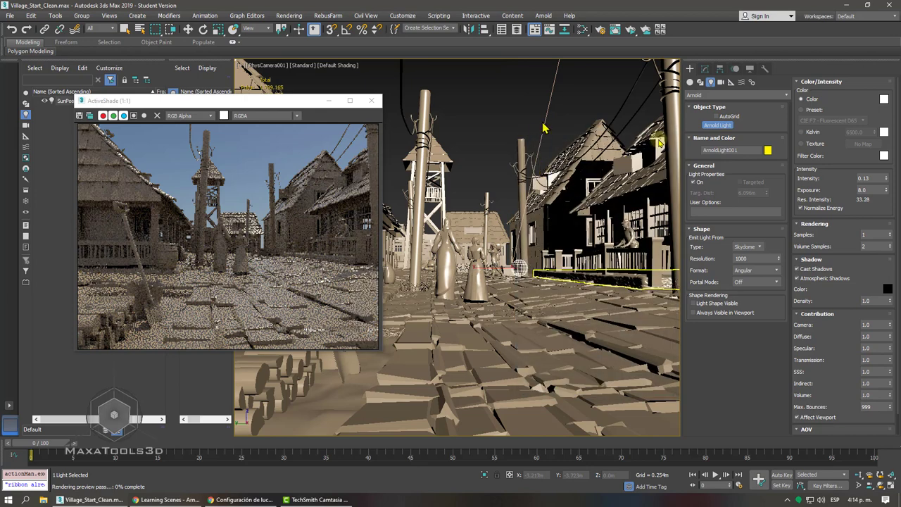
left_click(188, 141)
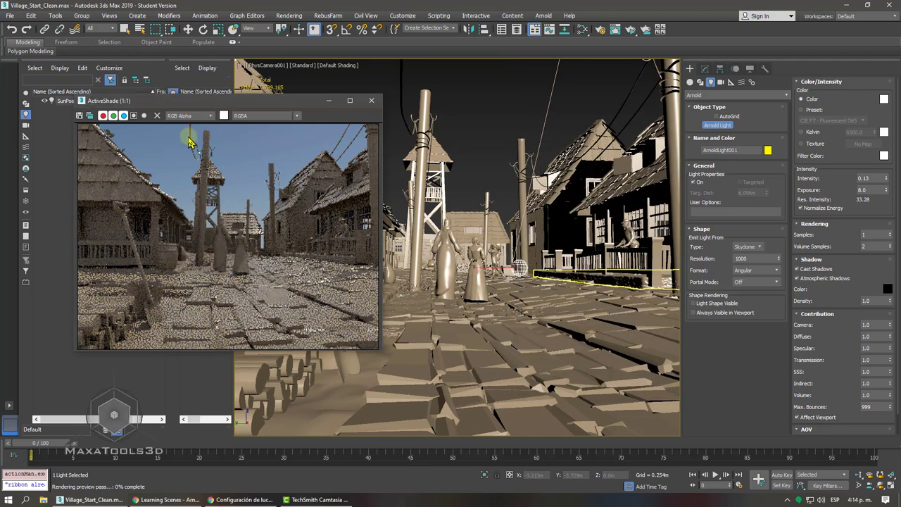
double_click(161, 107)
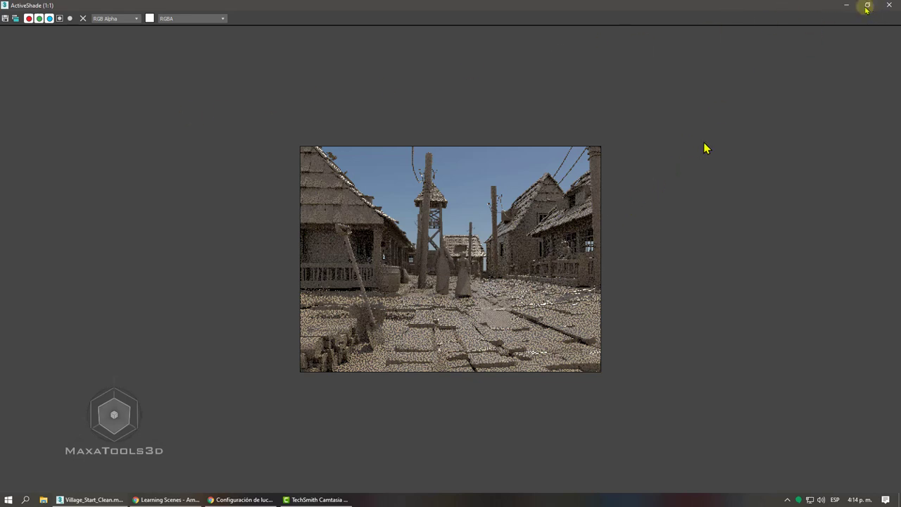
left_click(866, 5)
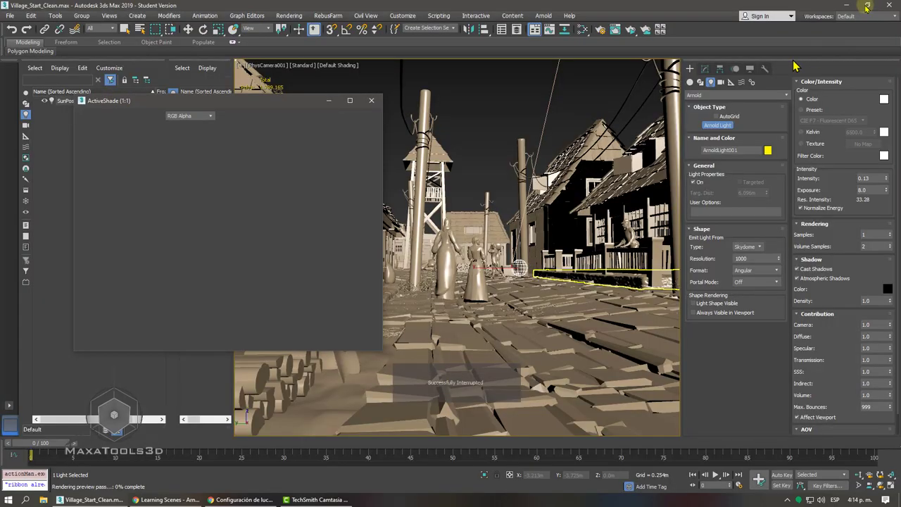
left_click_drag(157, 99, 141, 149)
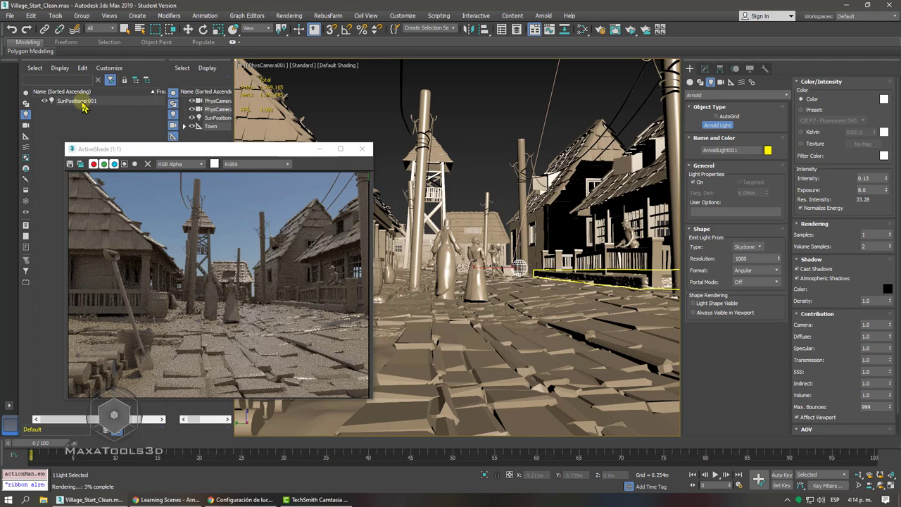
left_click(352, 149)
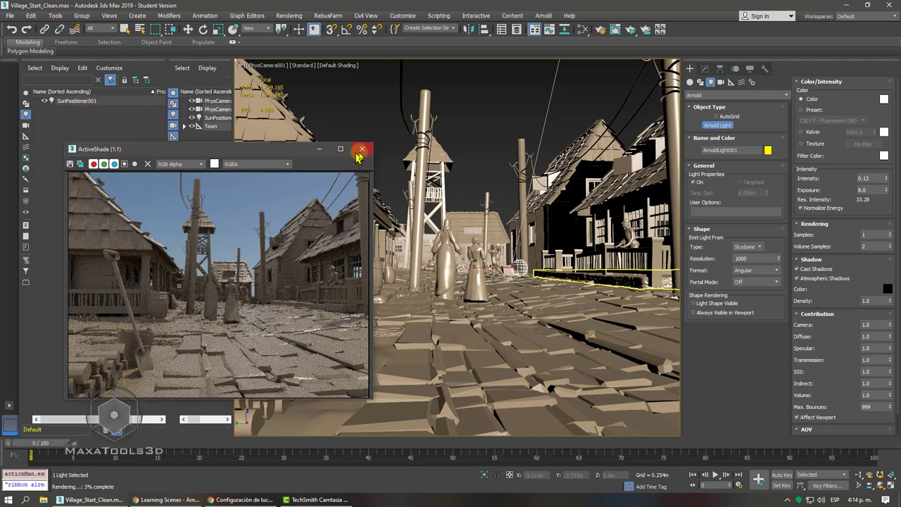
left_click(79, 109)
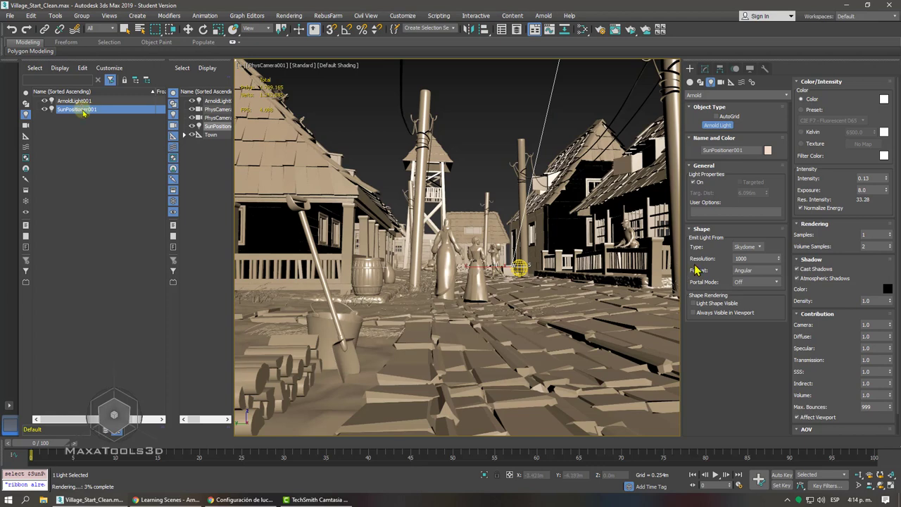
- In Perspective view, rotate SunPositioner001's compass by lowering the North Offset
left_click(704, 69)
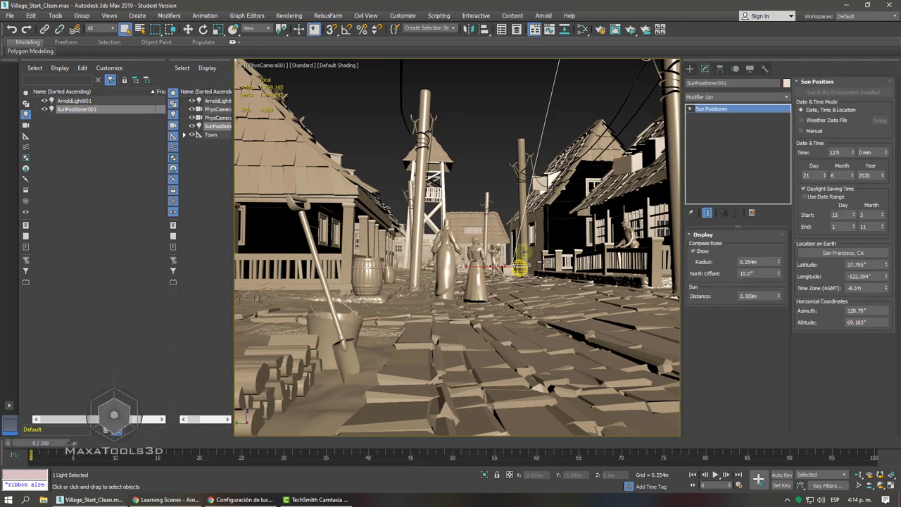
key("p")
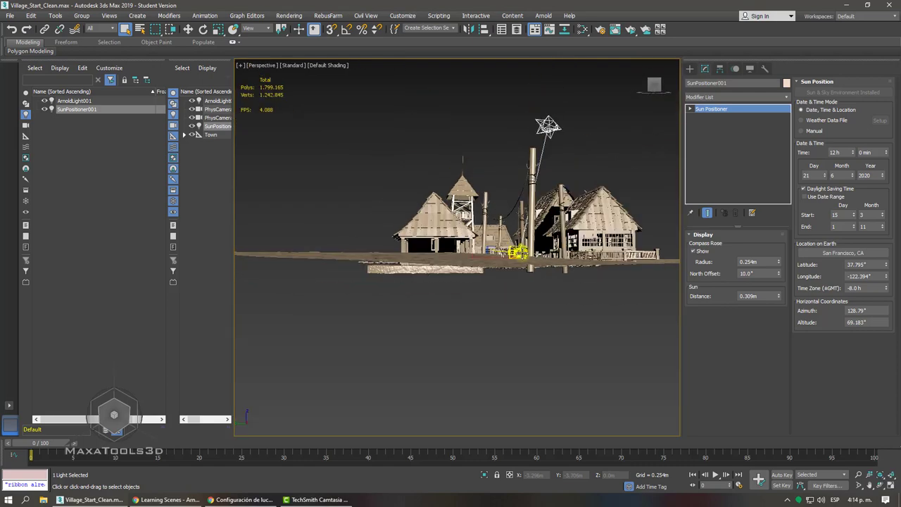
scroll(518, 246, "up", 5)
mouse_move(517, 246)
middle_mouse_down("alt")
mouse_move(516, 229)
mouse_move(535, 264)
middle_mouse_up("alt")
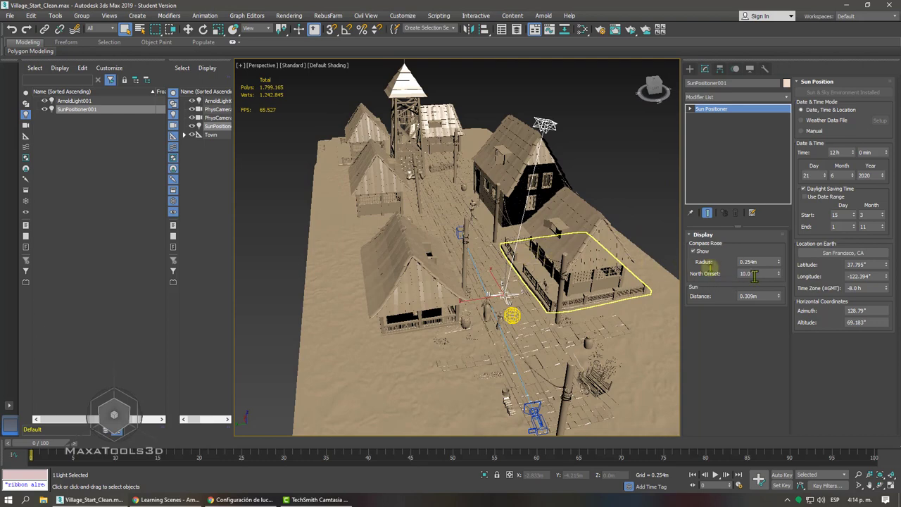
left_click_drag(779, 272, 732, 20)
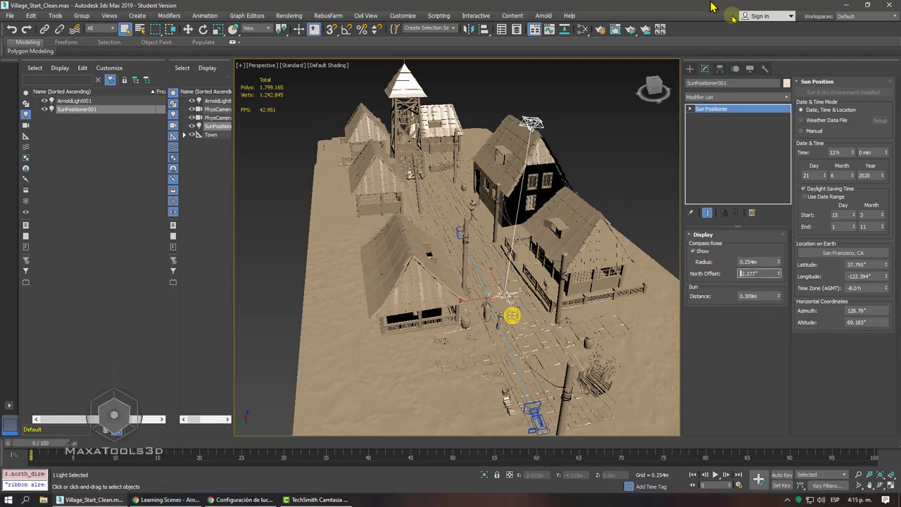
- Set the sun's time to 7 h on 21 June for a low morning sun
left_click(854, 152)
left_click(854, 151)
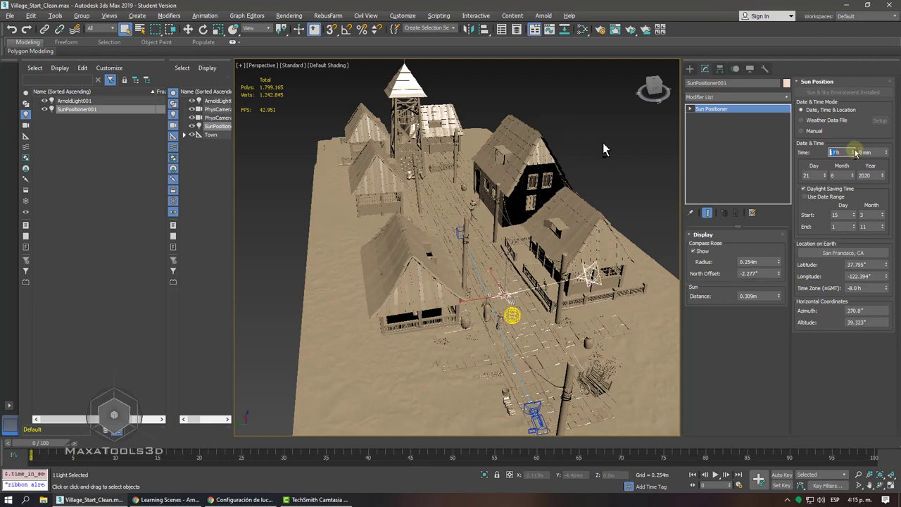
mouse_move(602, 149)
middle_mouse_down()
mouse_move(642, 141)
mouse_move(584, 171)
mouse_move(570, 149)
mouse_move(516, 171)
mouse_move(464, 113)
mouse_move(478, 204)
mouse_move(425, 193)
mouse_move(487, 199)
middle_mouse_up()
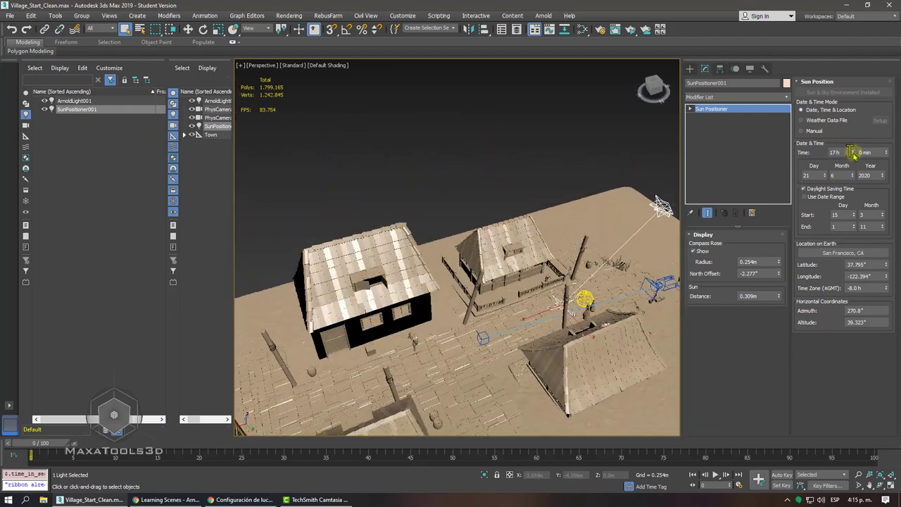
left_click_drag(855, 155, 855, 160)
mouse_move(655, 302)
middle_mouse_down()
mouse_move(518, 184)
mouse_move(487, 186)
middle_mouse_up()
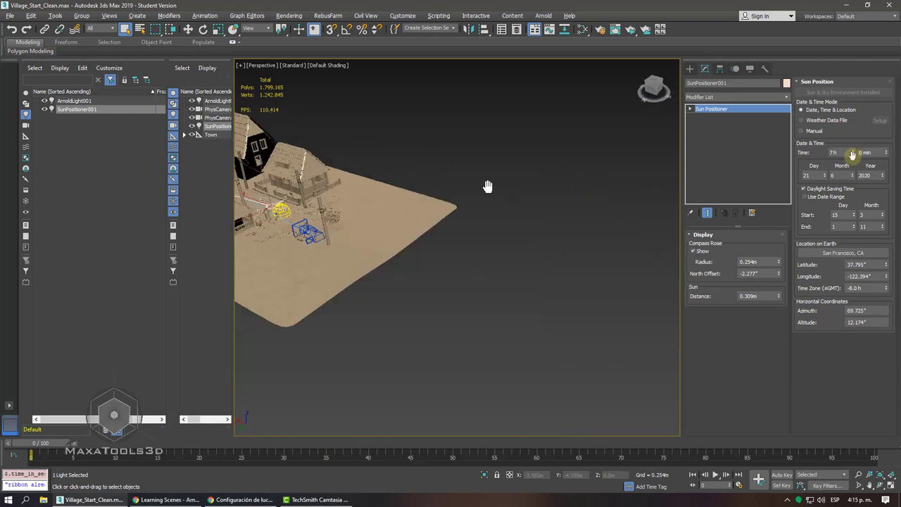
- Reframe the village from above and set the North Offset to 29.18°
scroll(487, 185, "down", 3)
middle_click_drag(522, 214, 417, 201, "alt")
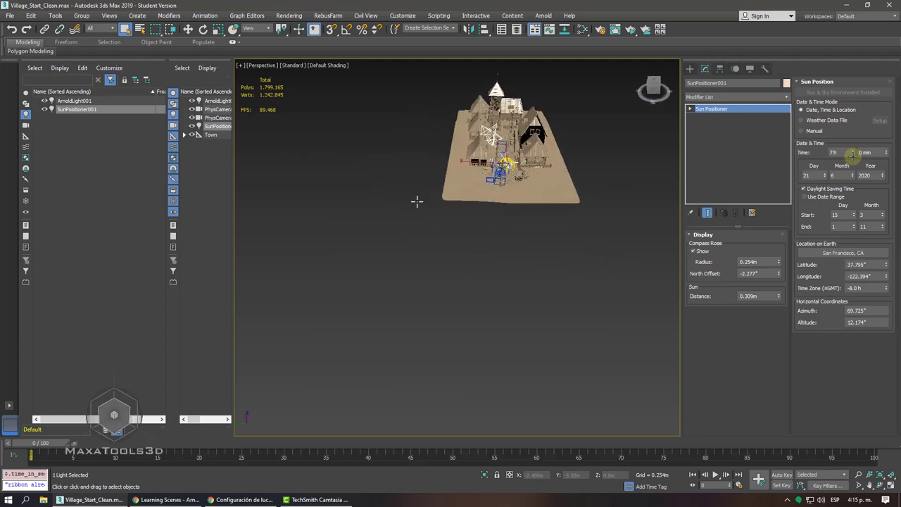
scroll(417, 201, "up", 3)
middle_click_drag(514, 165, 451, 206)
scroll(444, 211, "up", 3)
scroll(441, 231, "up", 2)
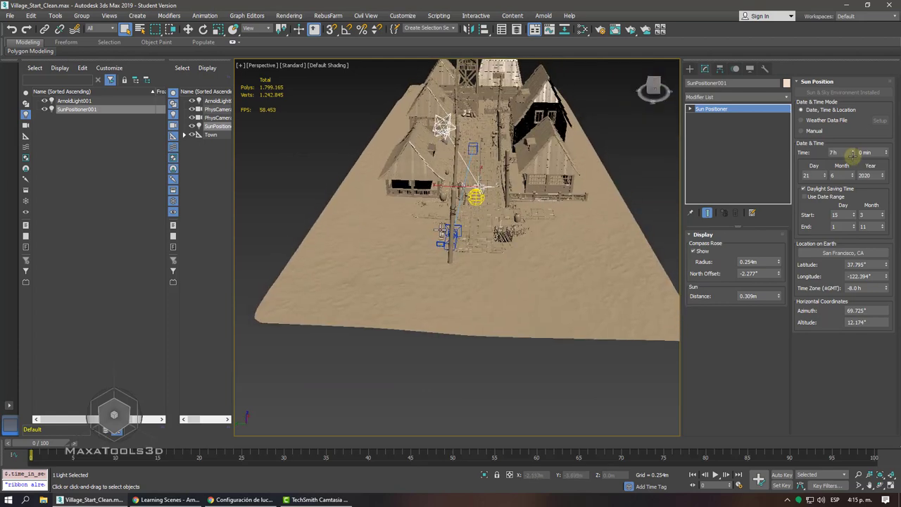
scroll(510, 135, "down", 5)
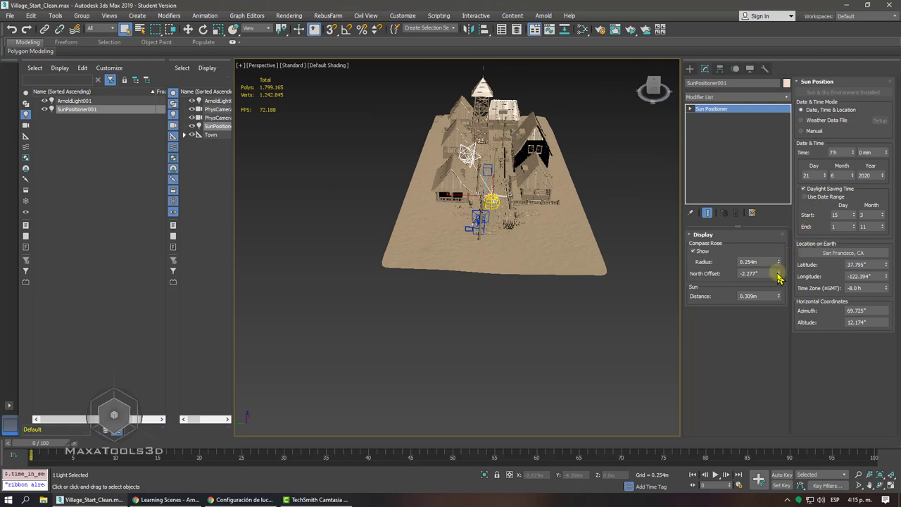
mouse_move(778, 277)
left_mouse_down()
mouse_move(765, 299)
mouse_move(760, 207)
left_mouse_up()
- From PhysCamera001, render the morning-sun street in ActiveShade and open Render Setup: Arnold
key("c")
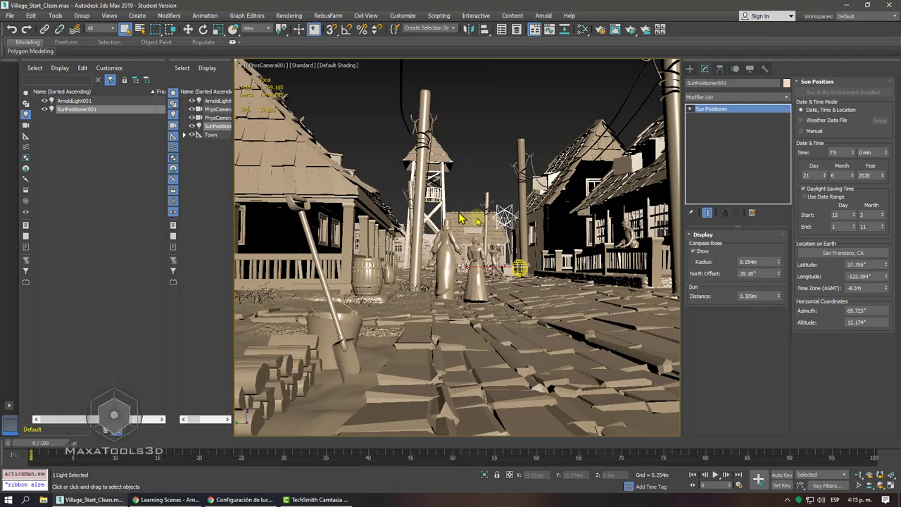
left_click(630, 30)
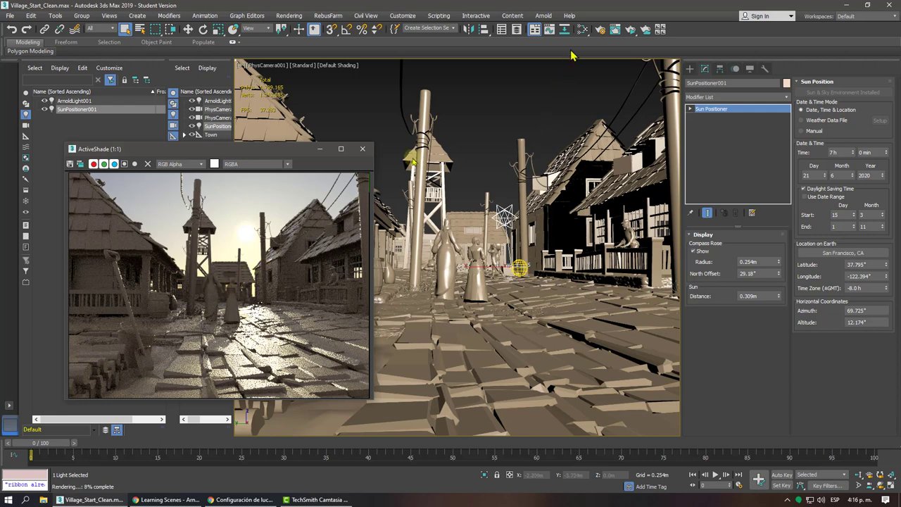
left_click(597, 31)
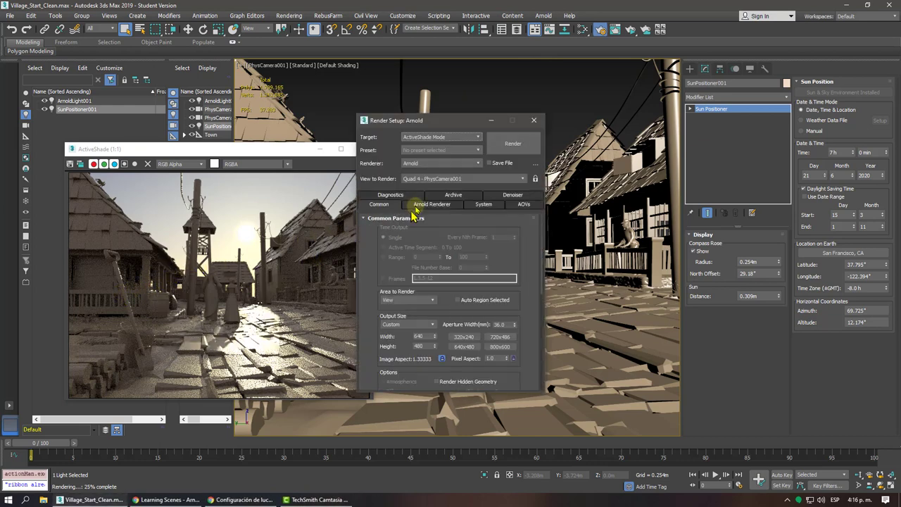
- Show the Arnold Renderer sampling settings: Camera (AA) 3, Diffuse and Specular 2
left_click(416, 206)
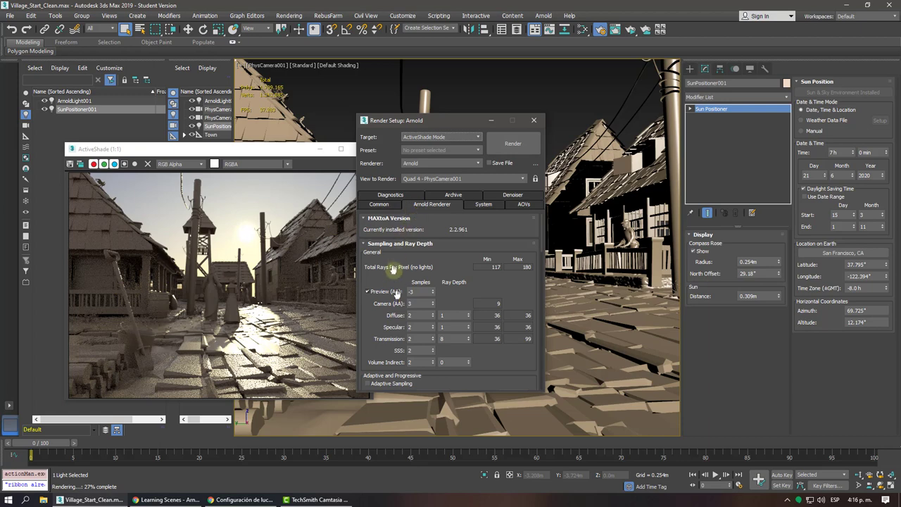
left_click_drag(377, 316, 374, 276)
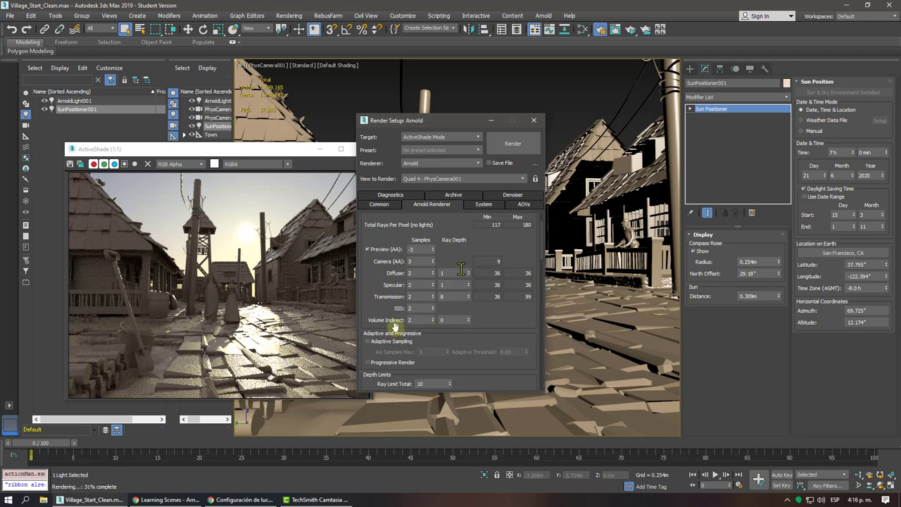
scroll(497, 263, "up", 1)
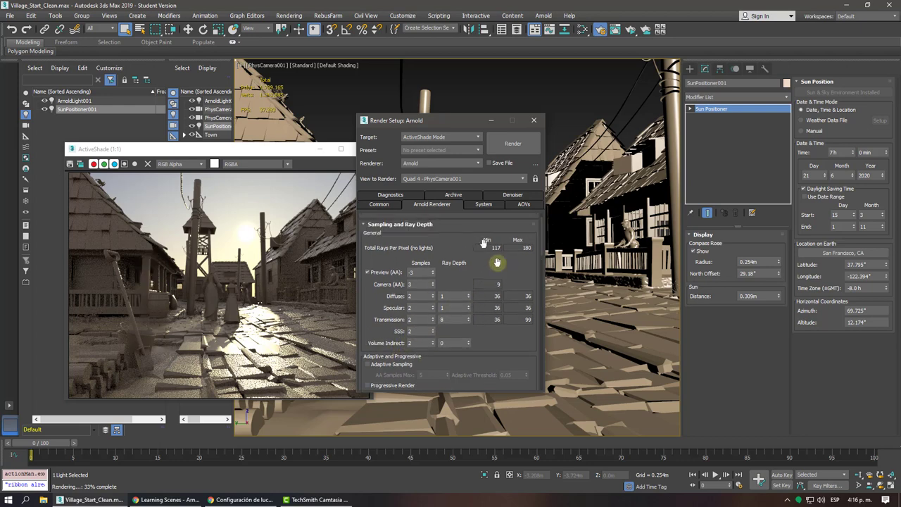
scroll(505, 264, "down", 1)
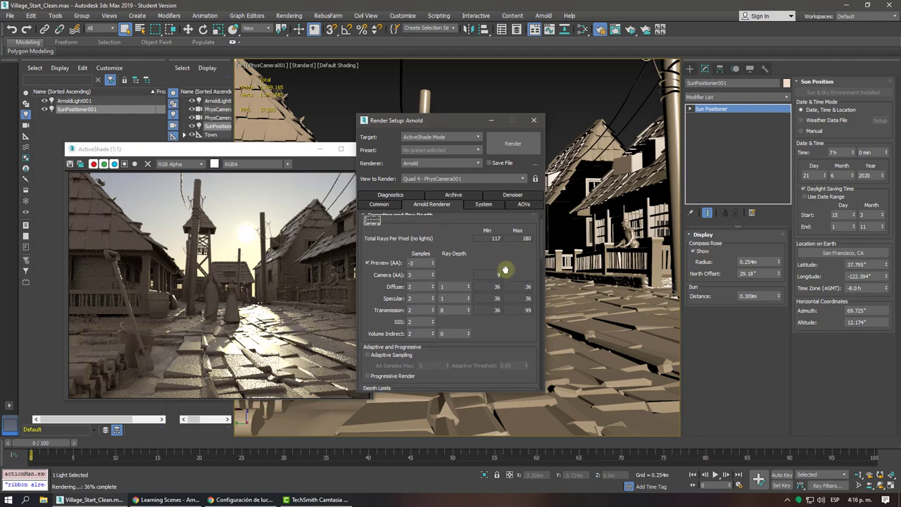